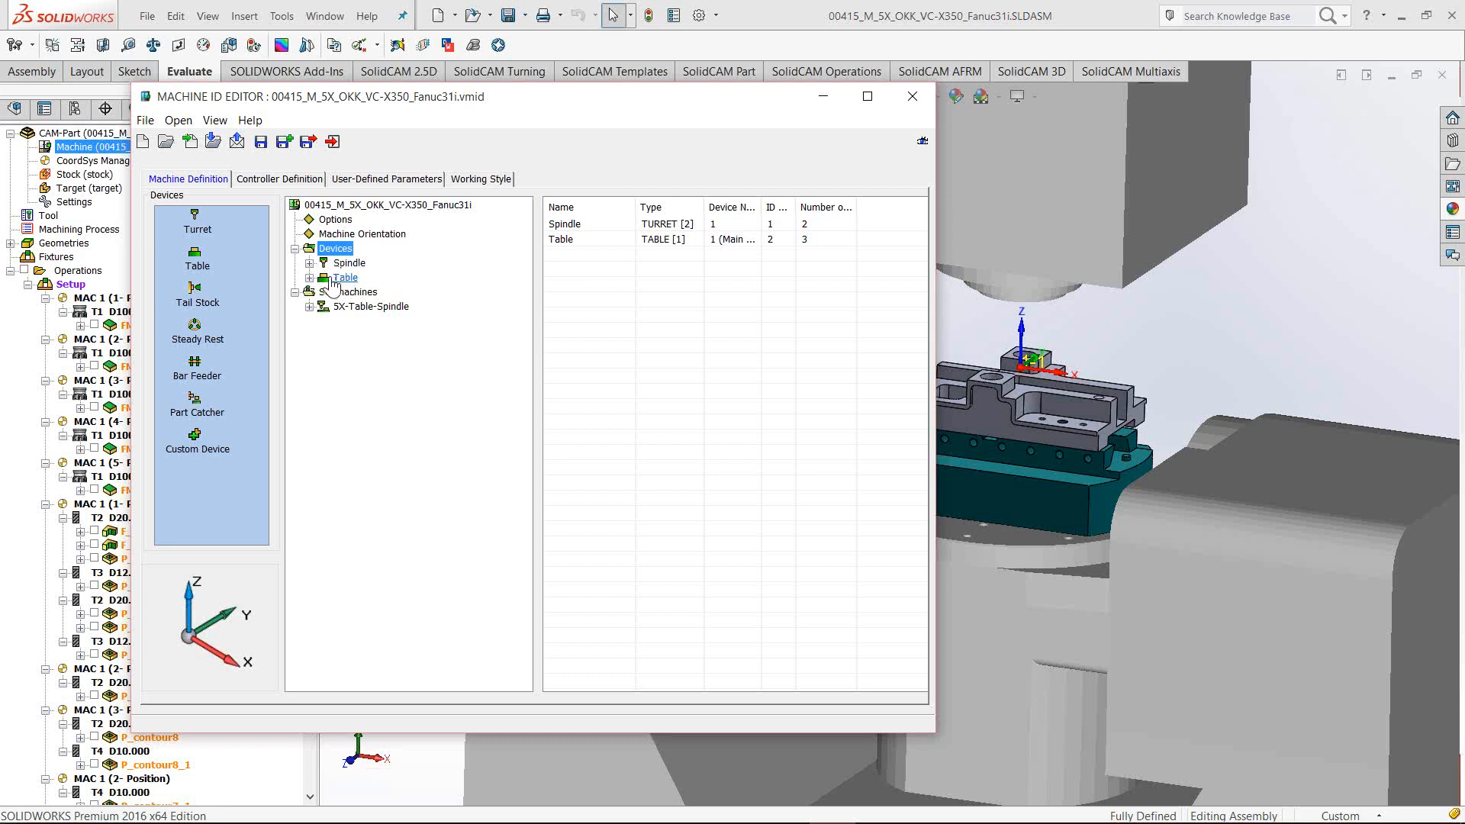
Expand the Devices branch and move the editor window clear of the feature tree
double_click(346, 252)
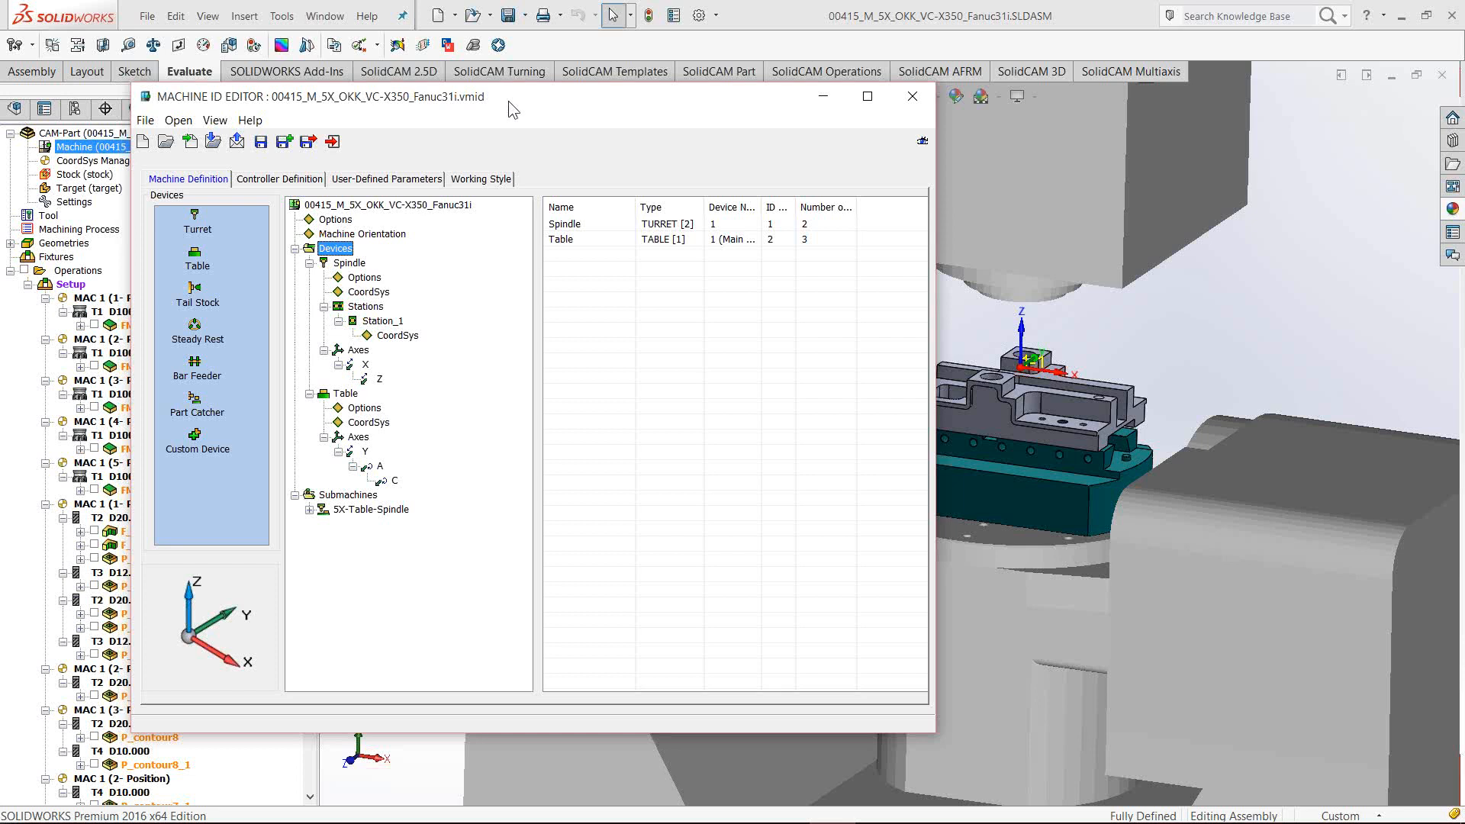
drag(506, 99, 660, 123)
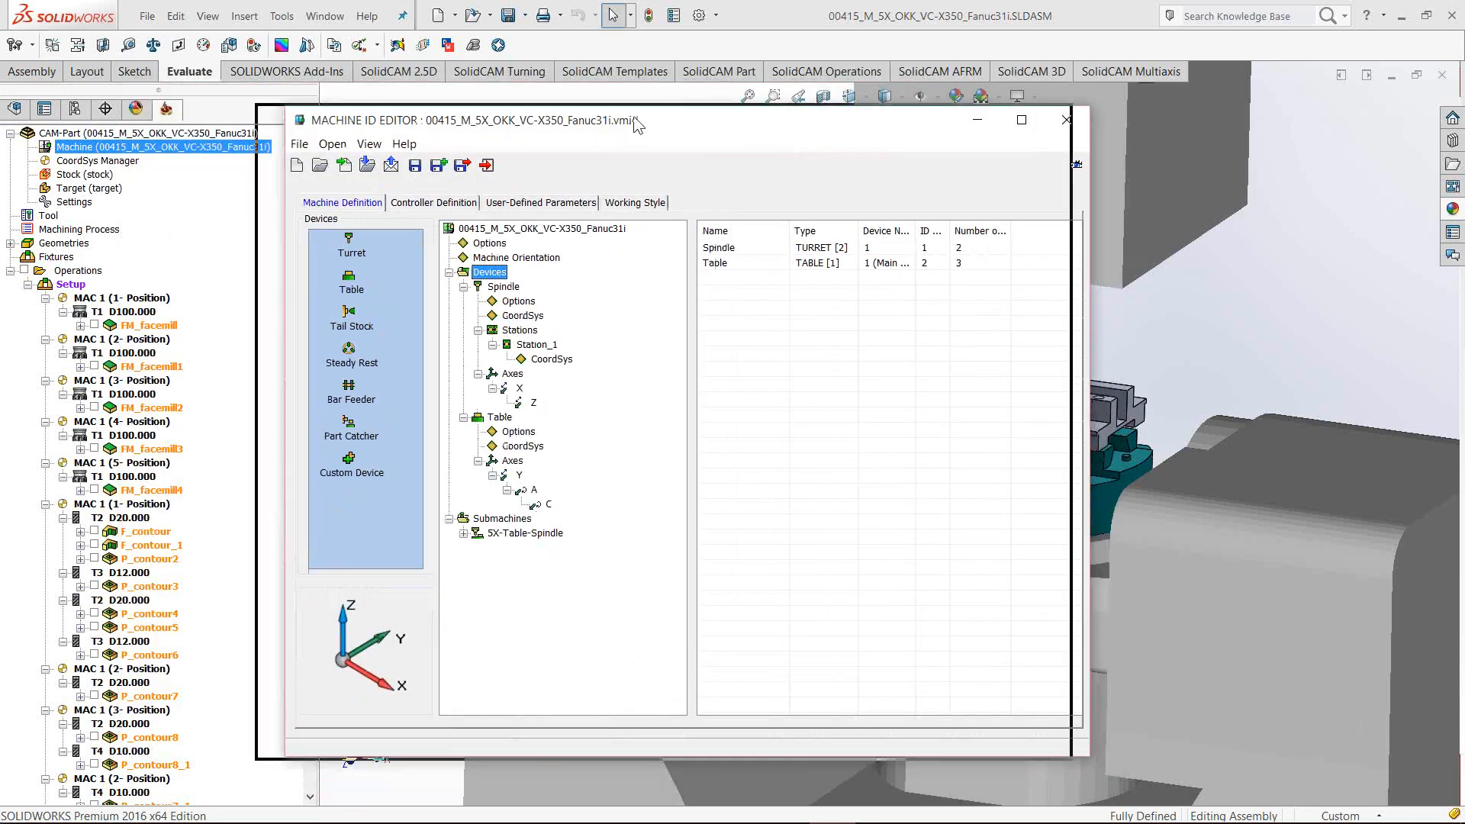
drag(641, 122, 615, 120)
Review the spindle X and Z axes, then the table Y and rotary A axis settings
click(493, 386)
click(505, 401)
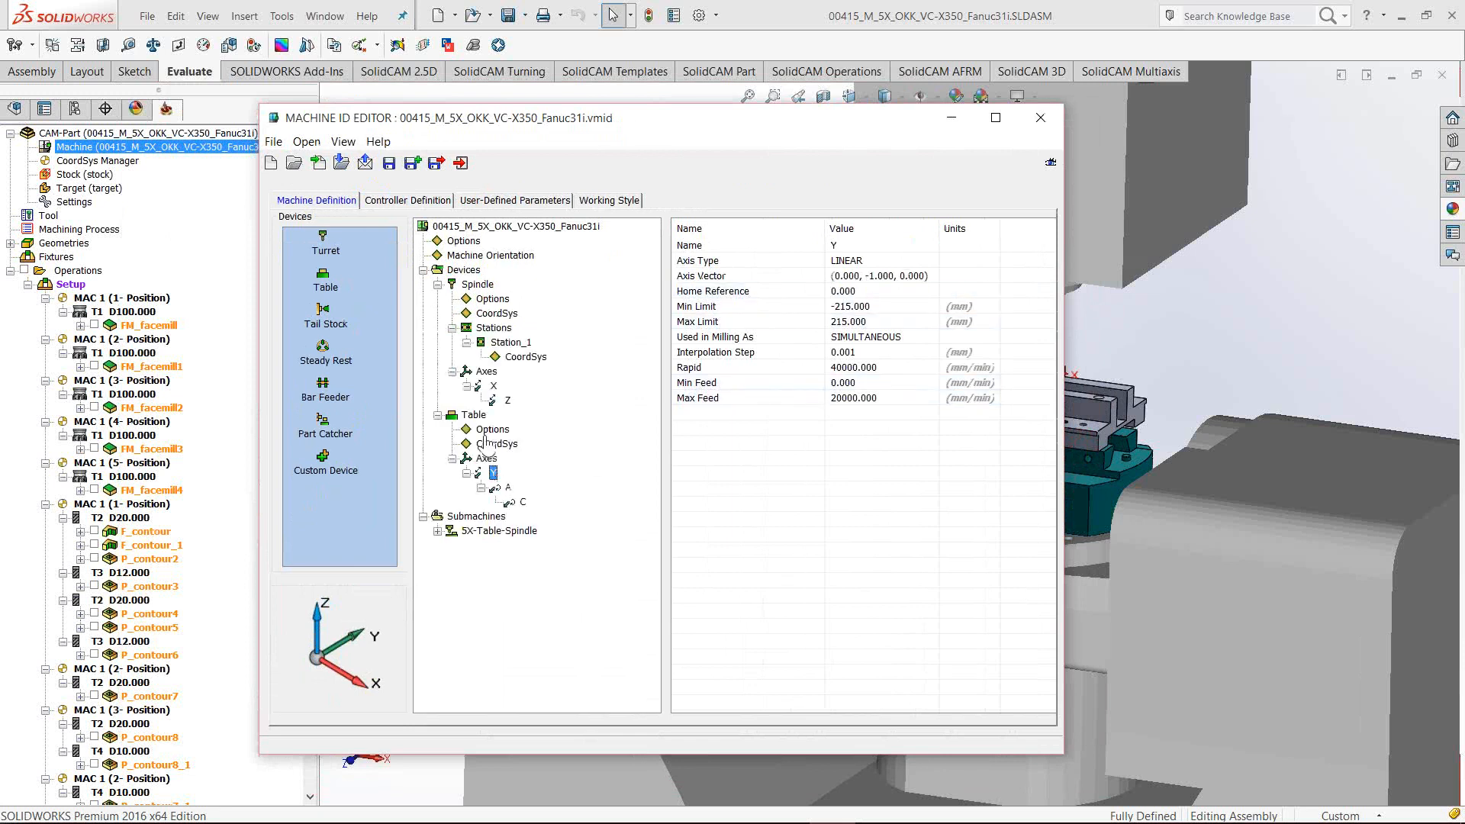
click(493, 473)
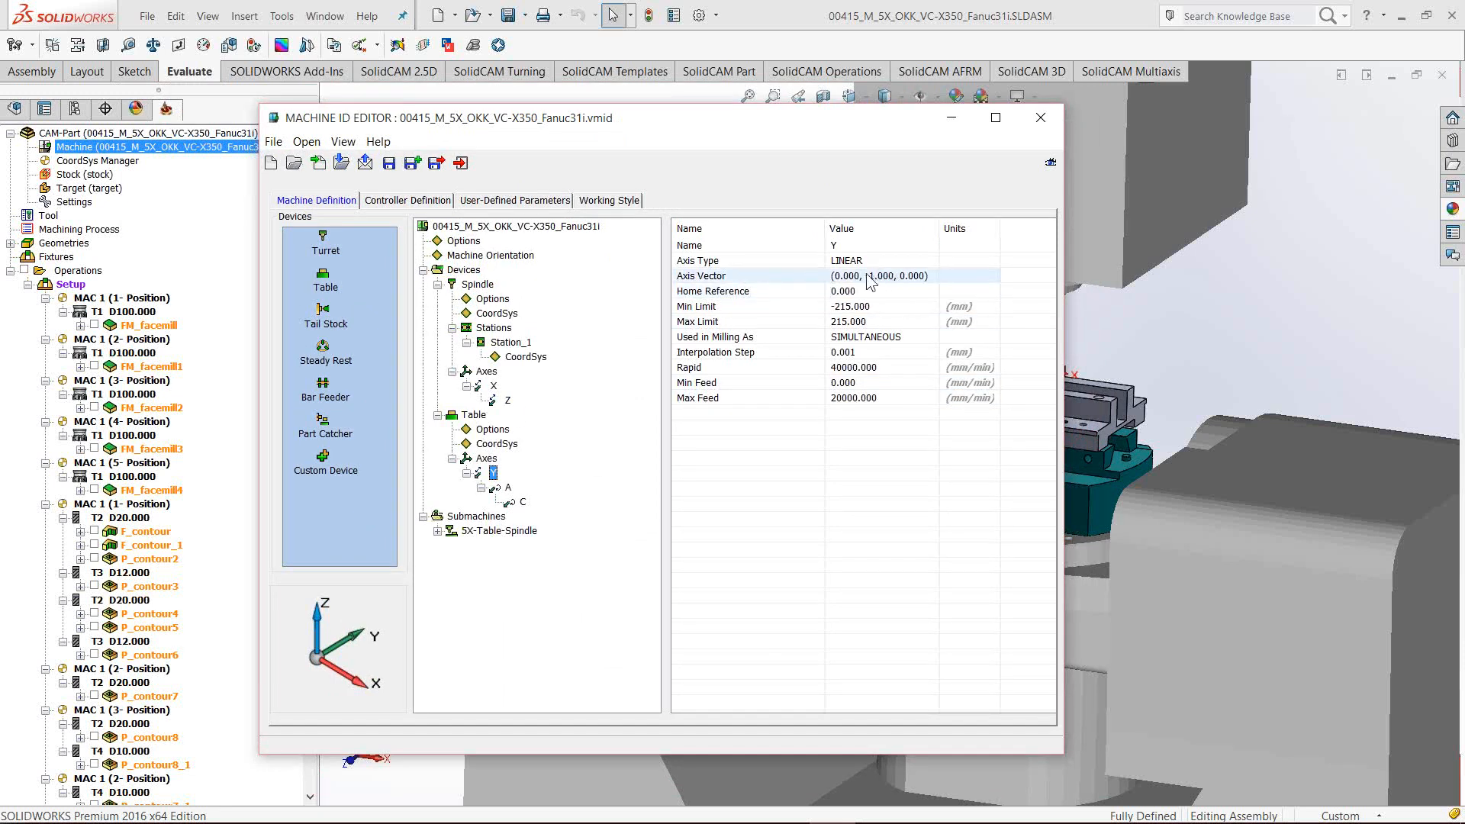
click(507, 400)
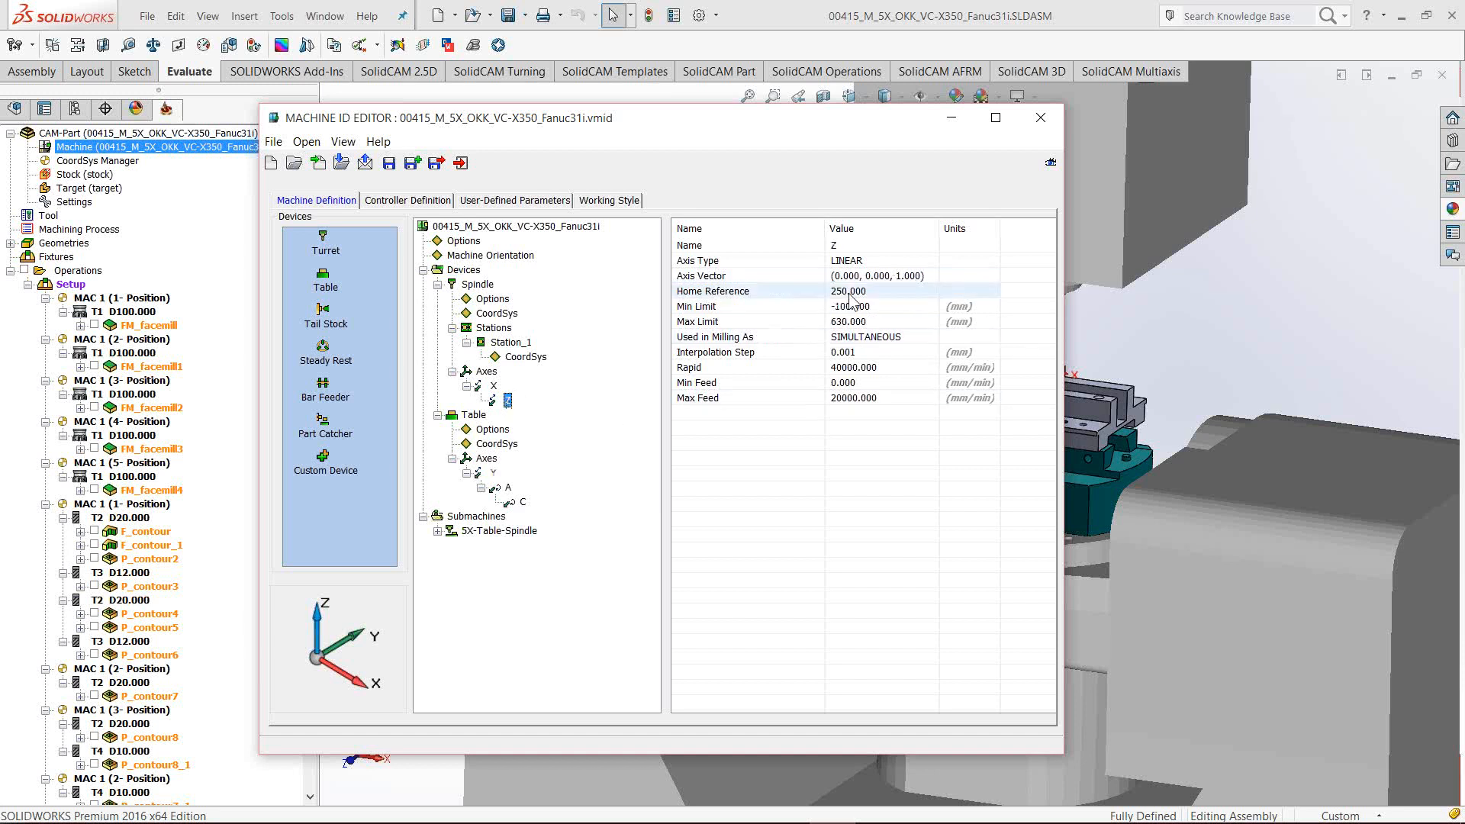
click(508, 488)
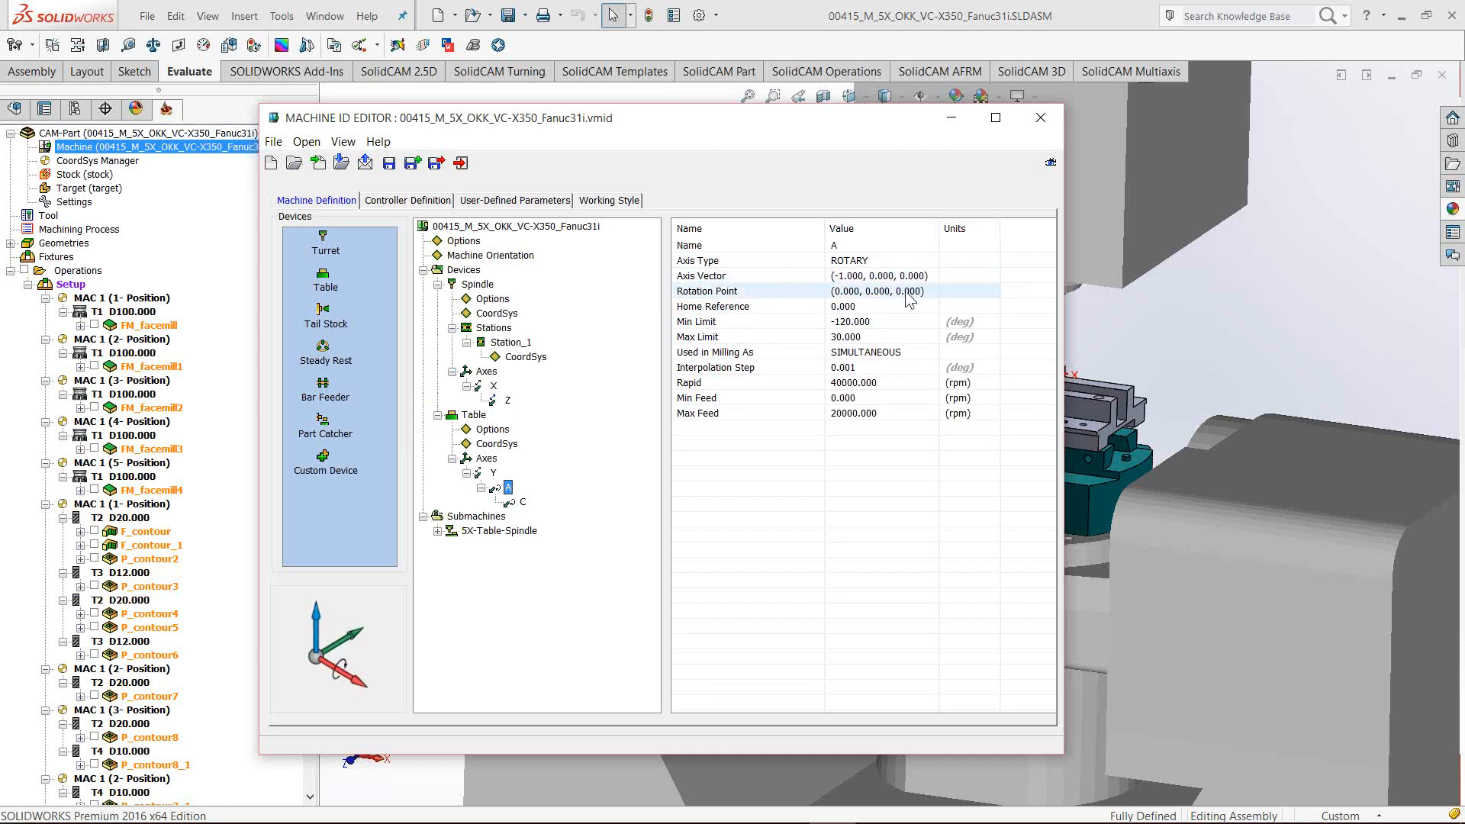
drag(624, 122, 652, 121)
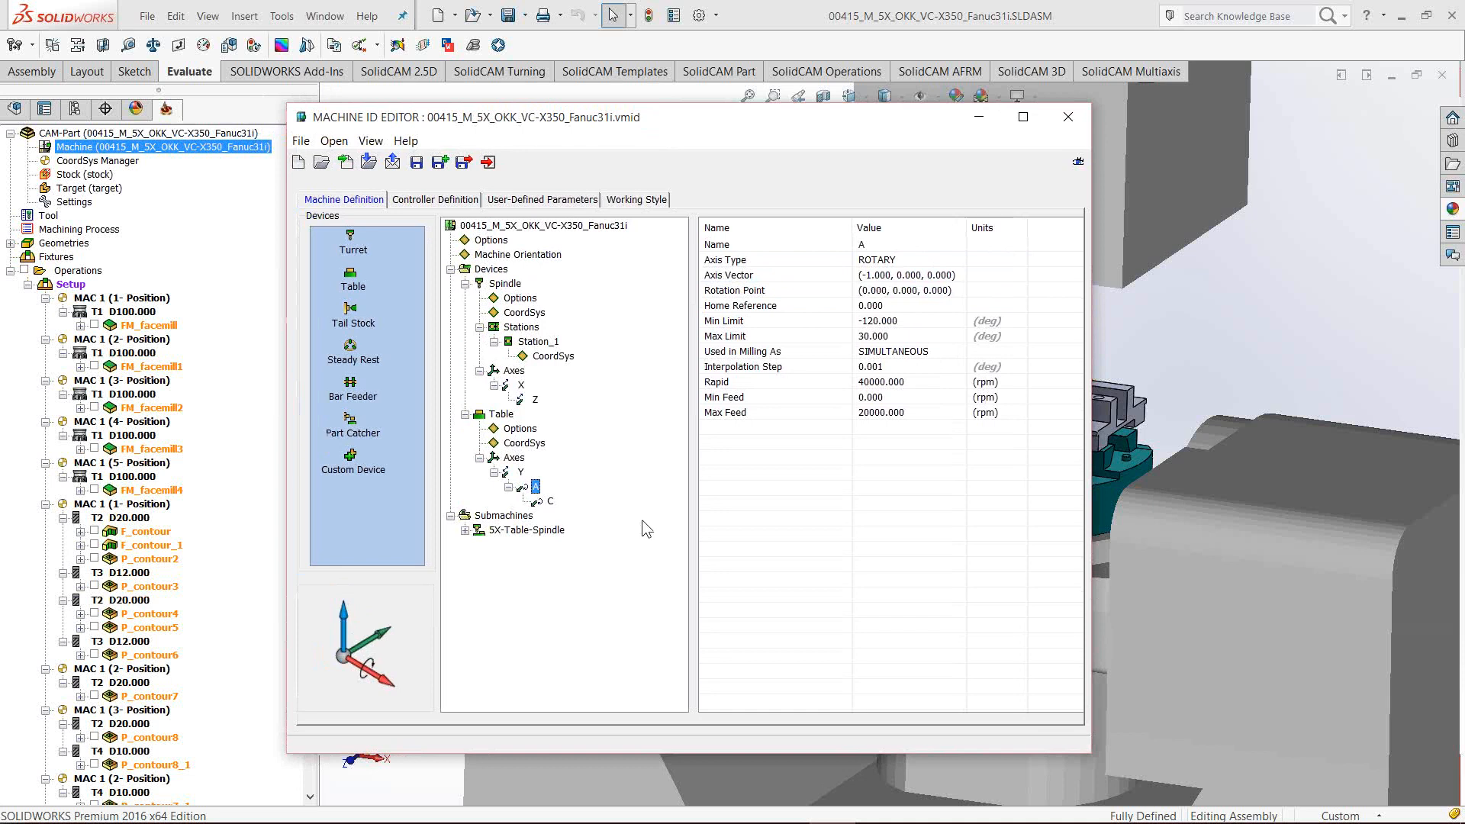
Collapse the Spindle and Table devices, then re-expand the Spindle's axes
click(521, 384)
click(479, 370)
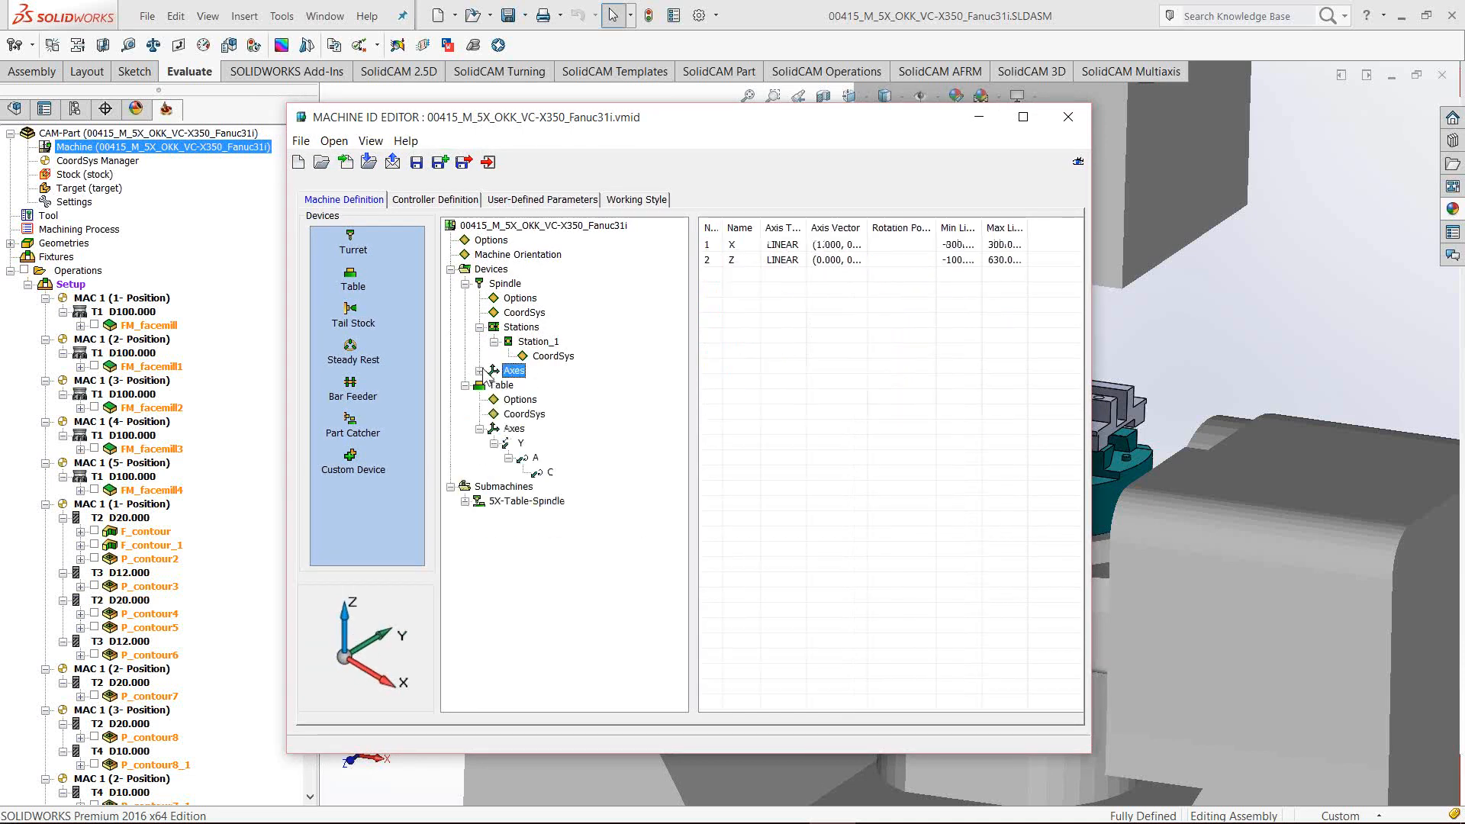
click(479, 326)
click(464, 283)
click(465, 298)
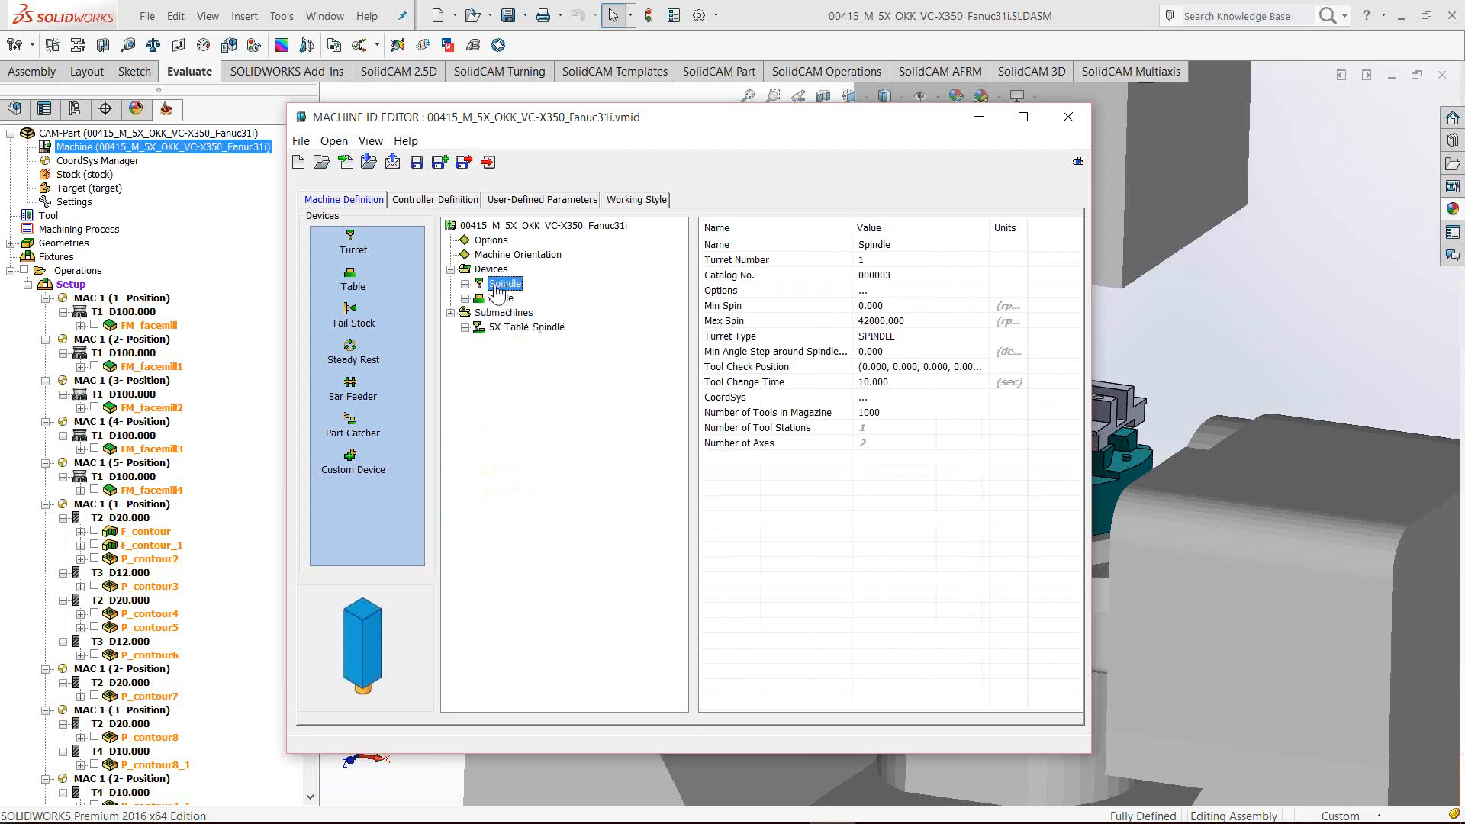
click(465, 283)
click(479, 341)
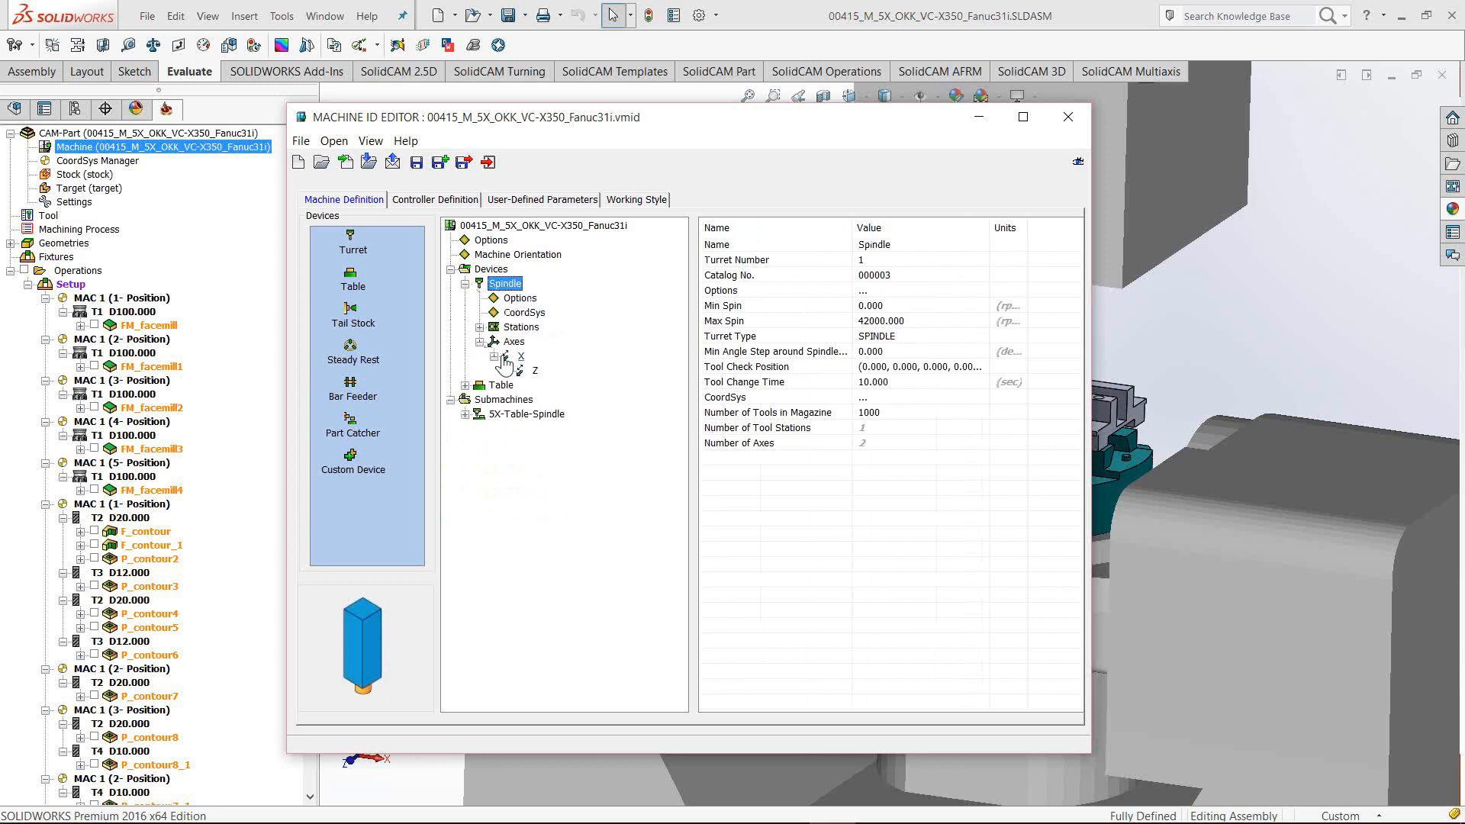
Read the axis vectors of spindle X and Z and table Y, A and C, ending on Y (0,-1,0)
click(507, 356)
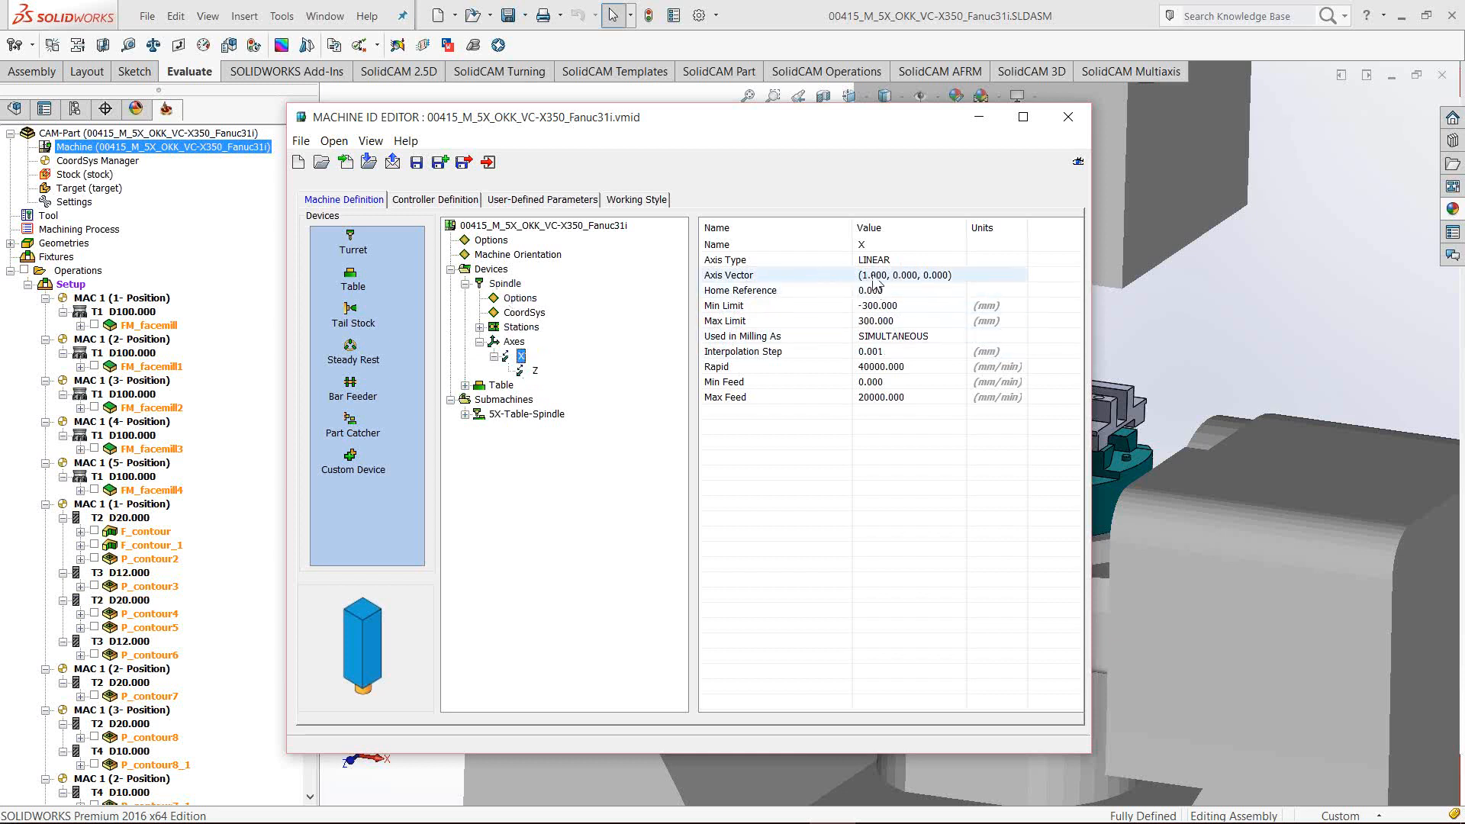
click(534, 371)
click(465, 385)
click(518, 443)
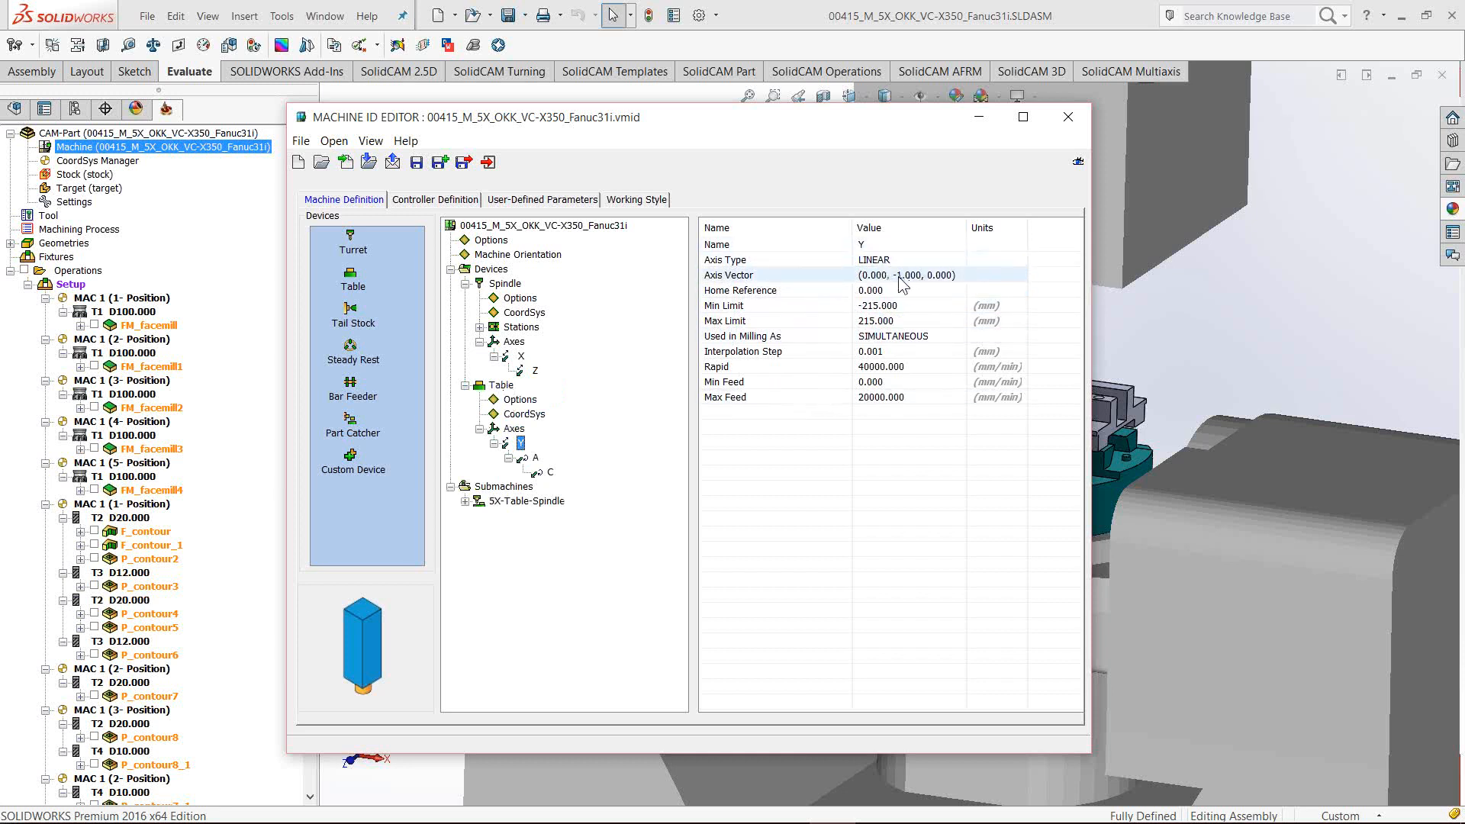
click(535, 457)
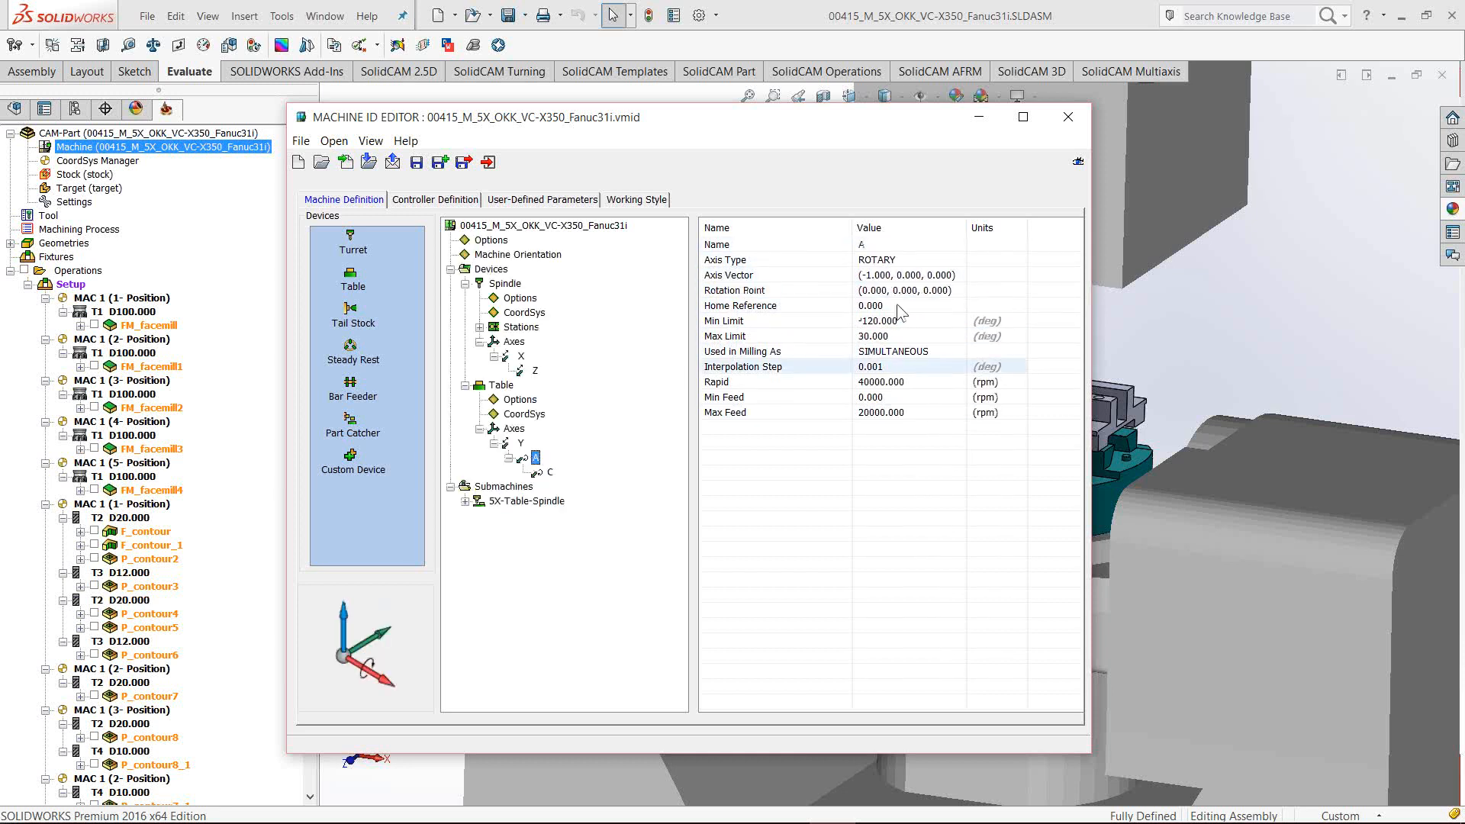
click(550, 472)
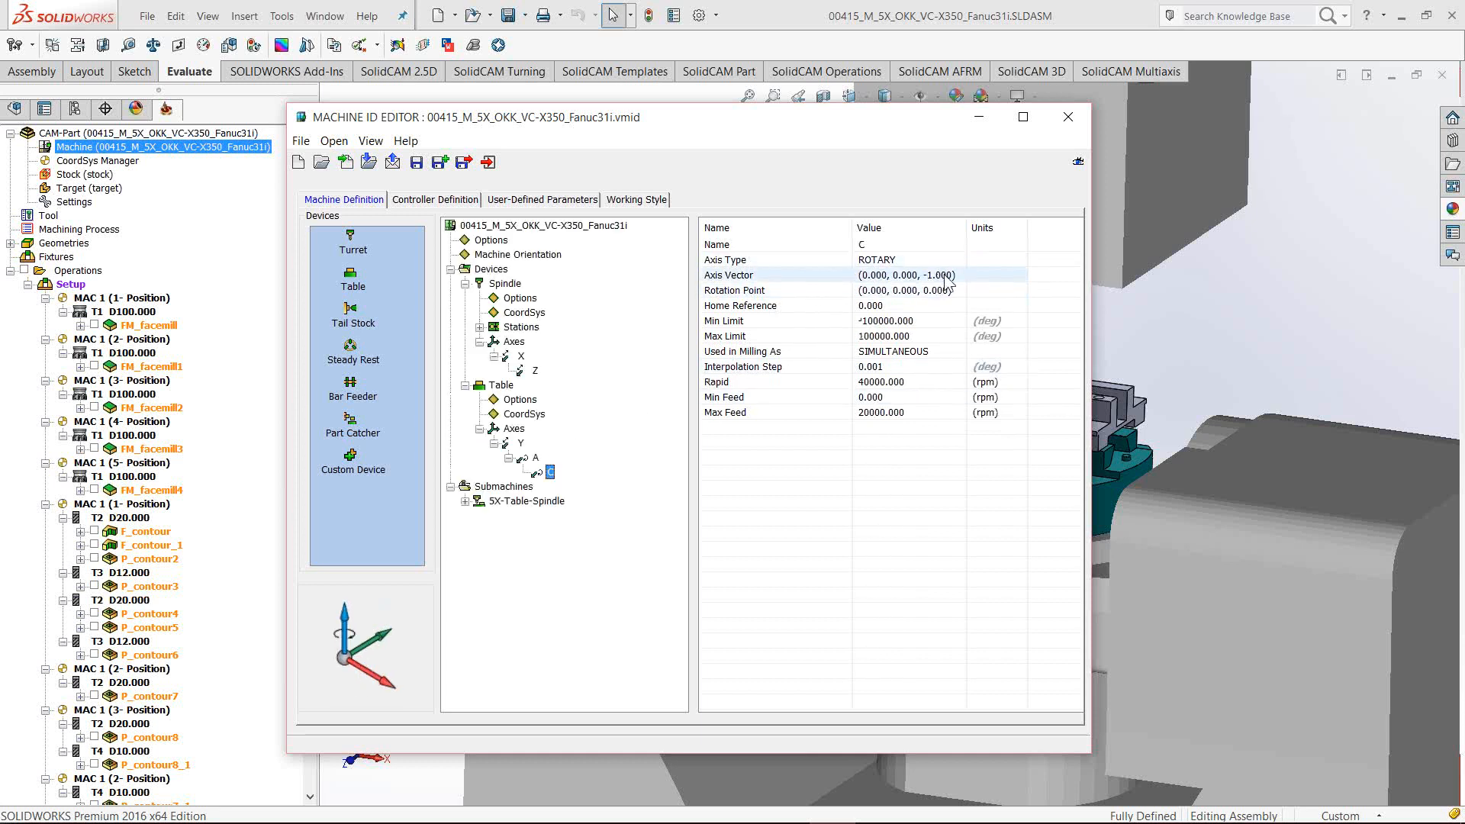
click(520, 443)
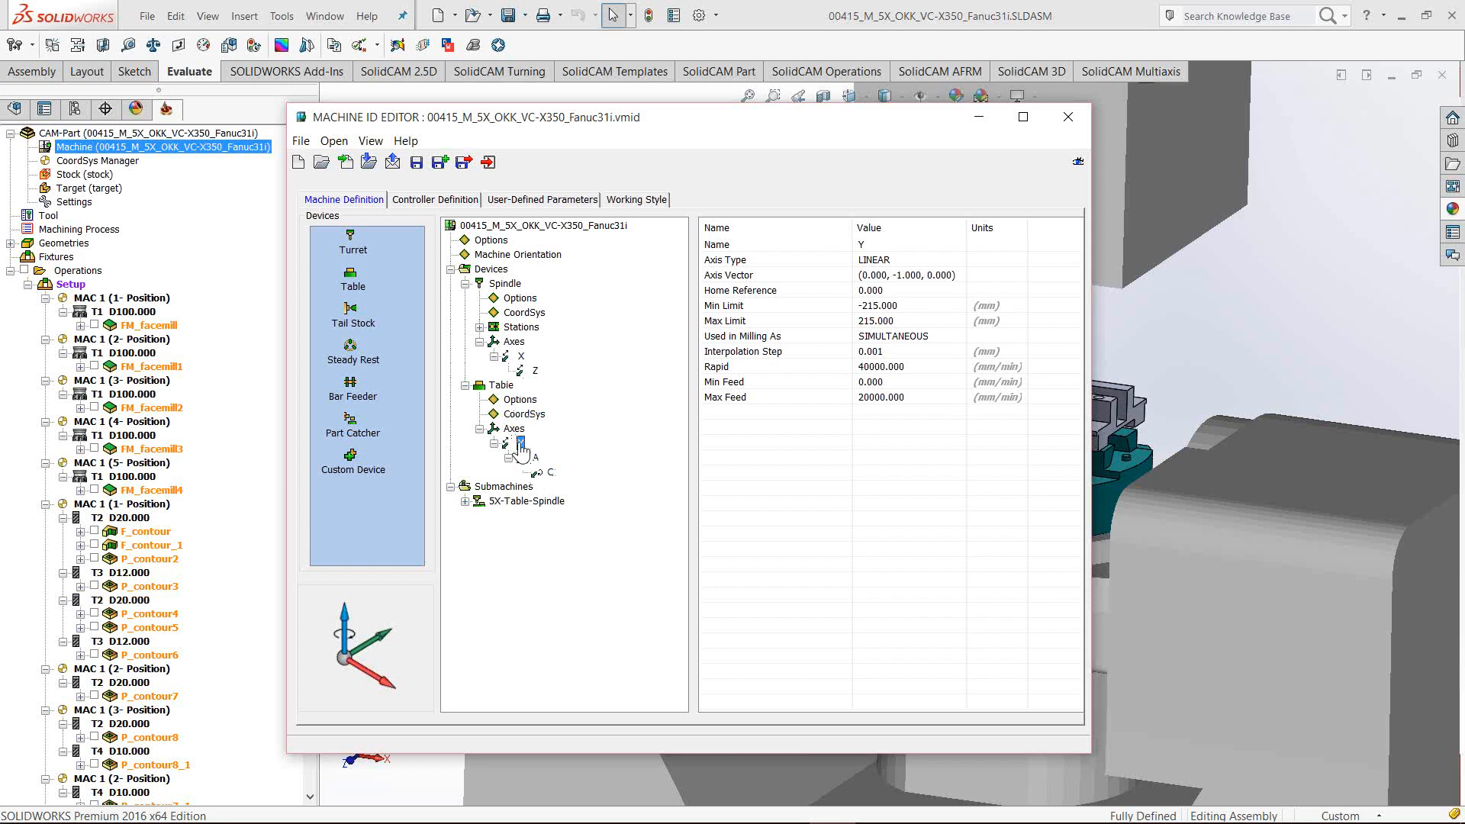
Show the table's rotary A axis, vector (-1,0,0), limits -120 to 30 deg, and open its vector choices
click(534, 458)
drag(625, 122, 680, 108)
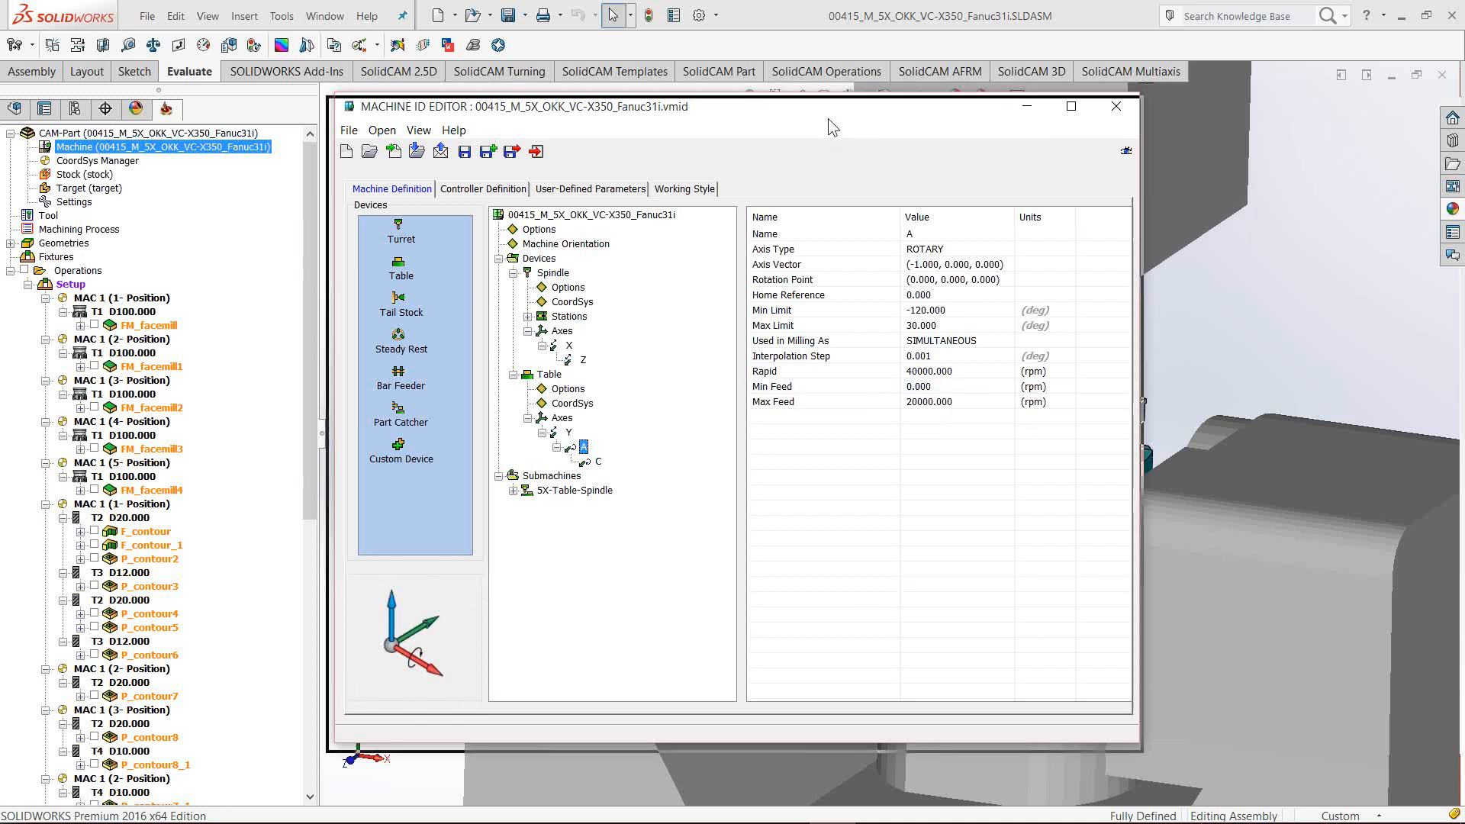
drag(827, 118, 822, 130)
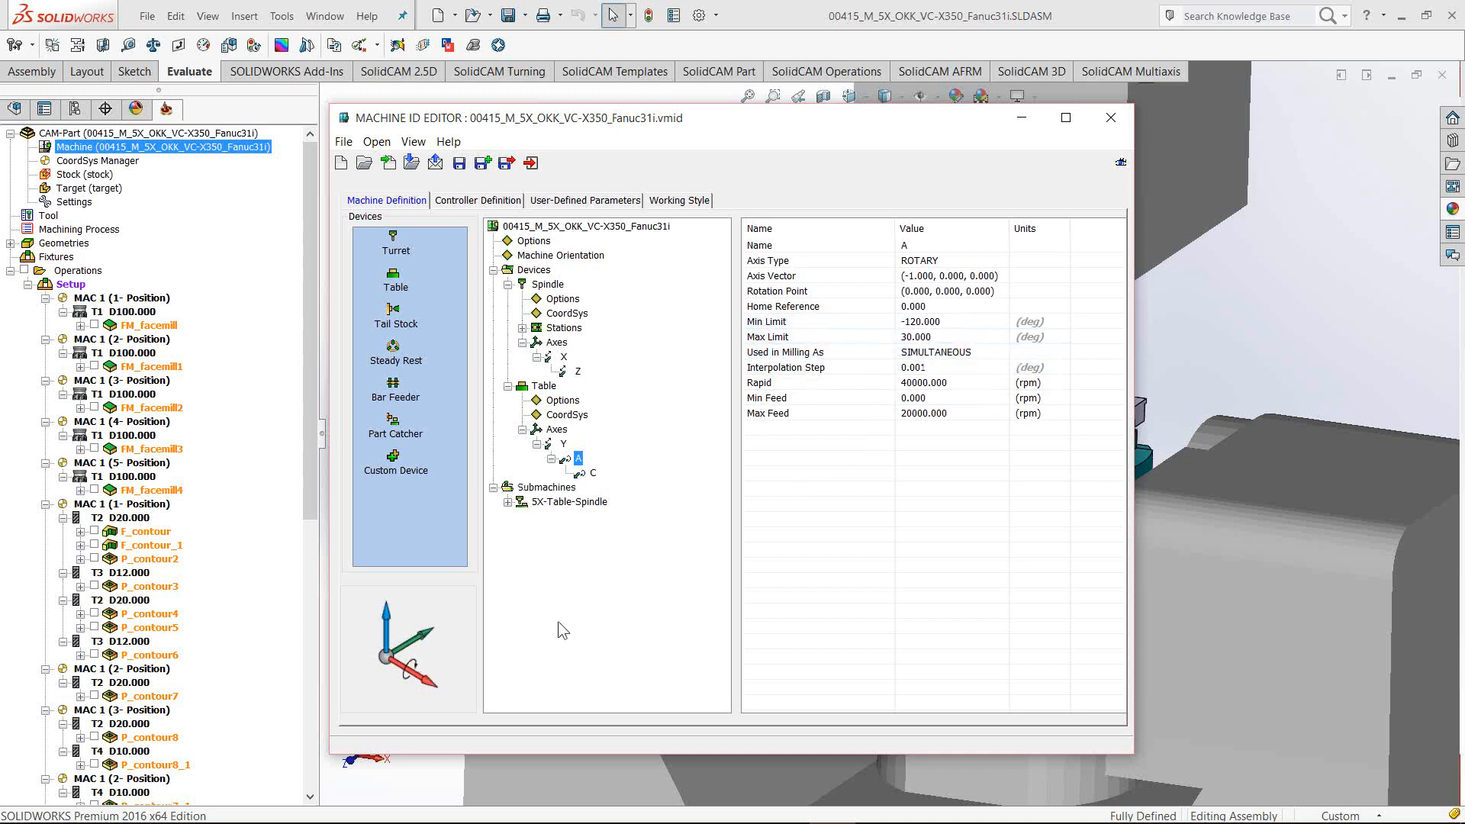
click(992, 276)
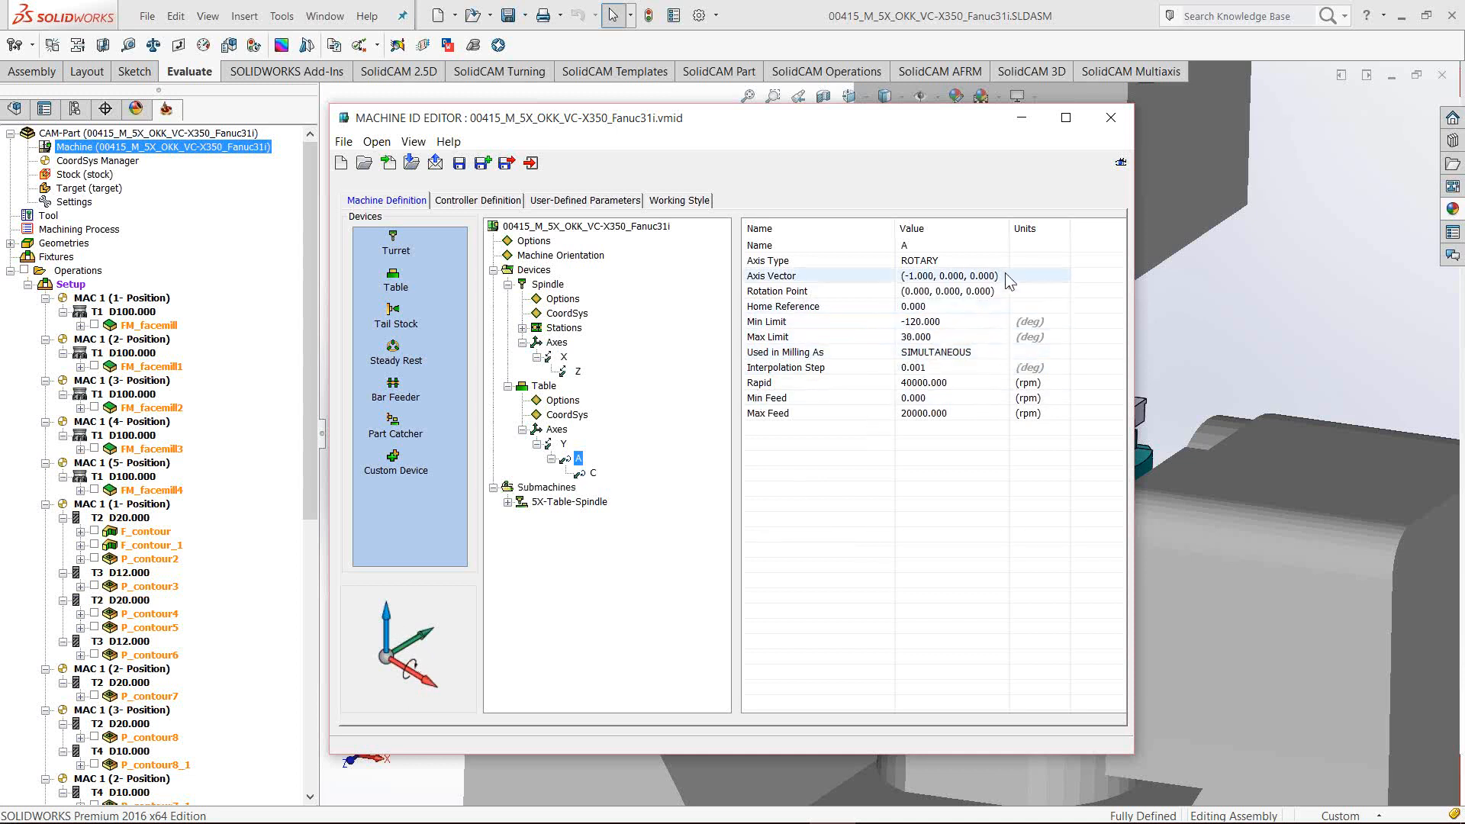
click(1000, 277)
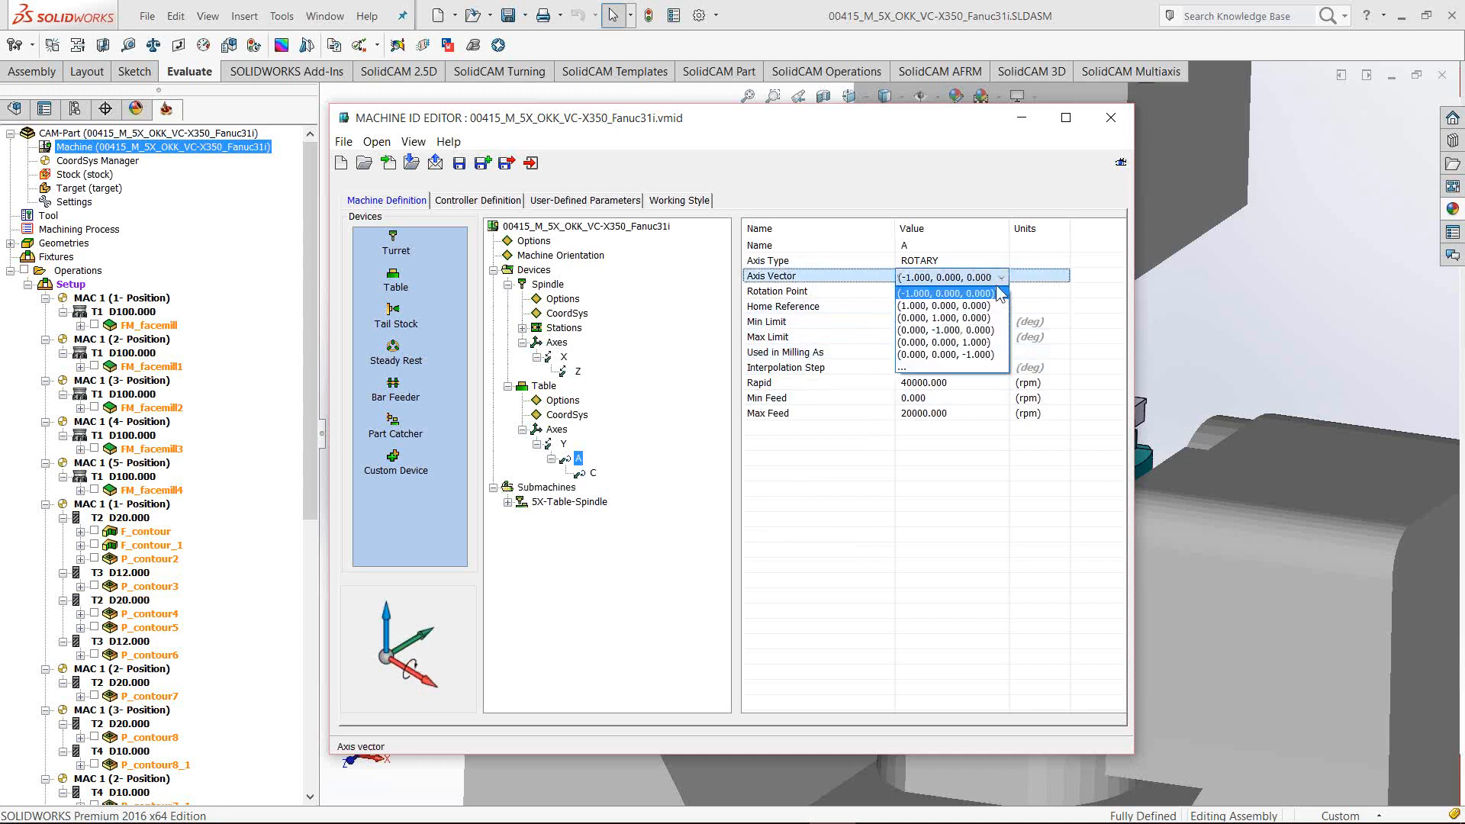
click(957, 306)
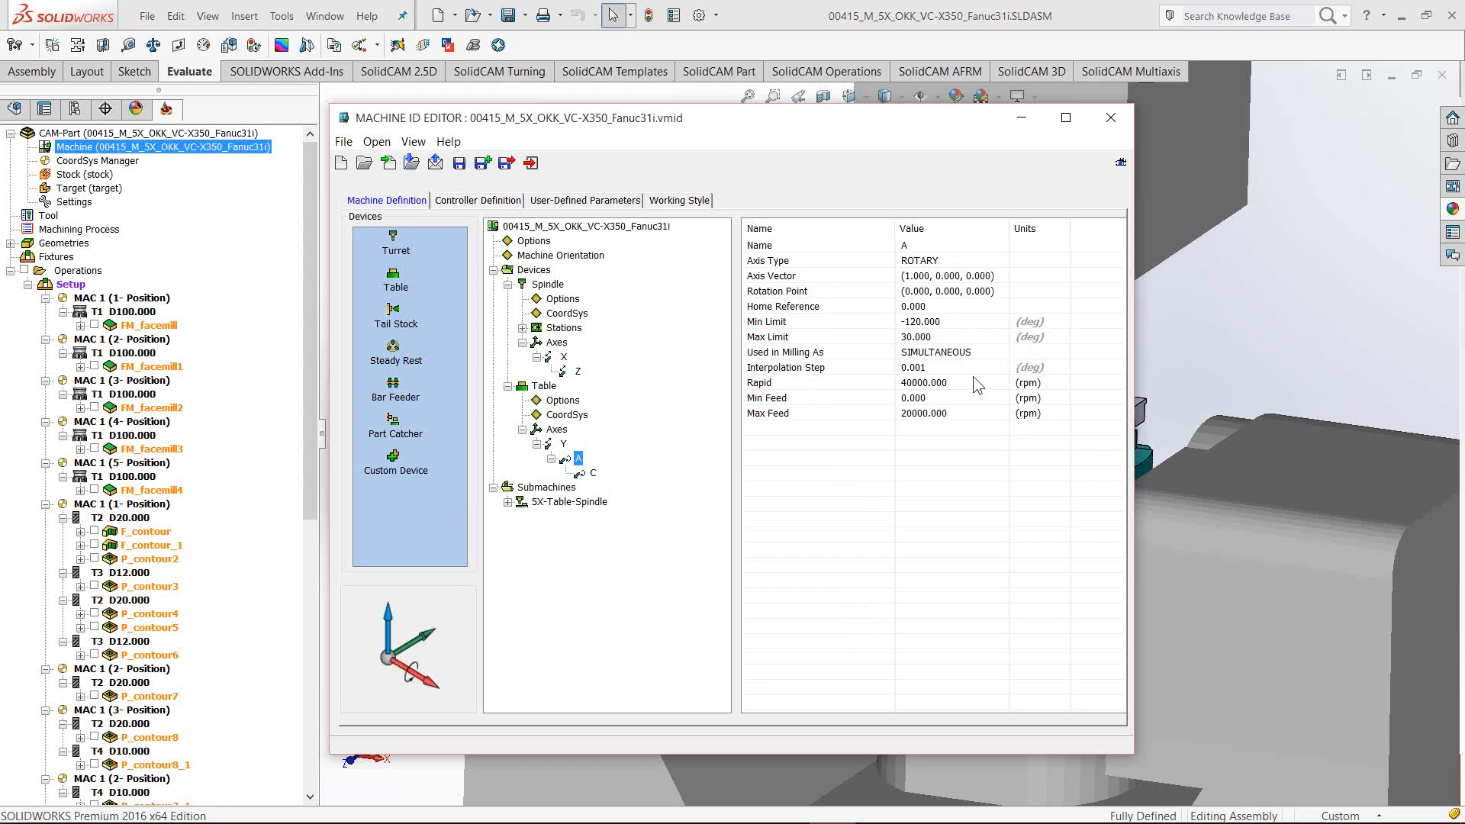
click(977, 277)
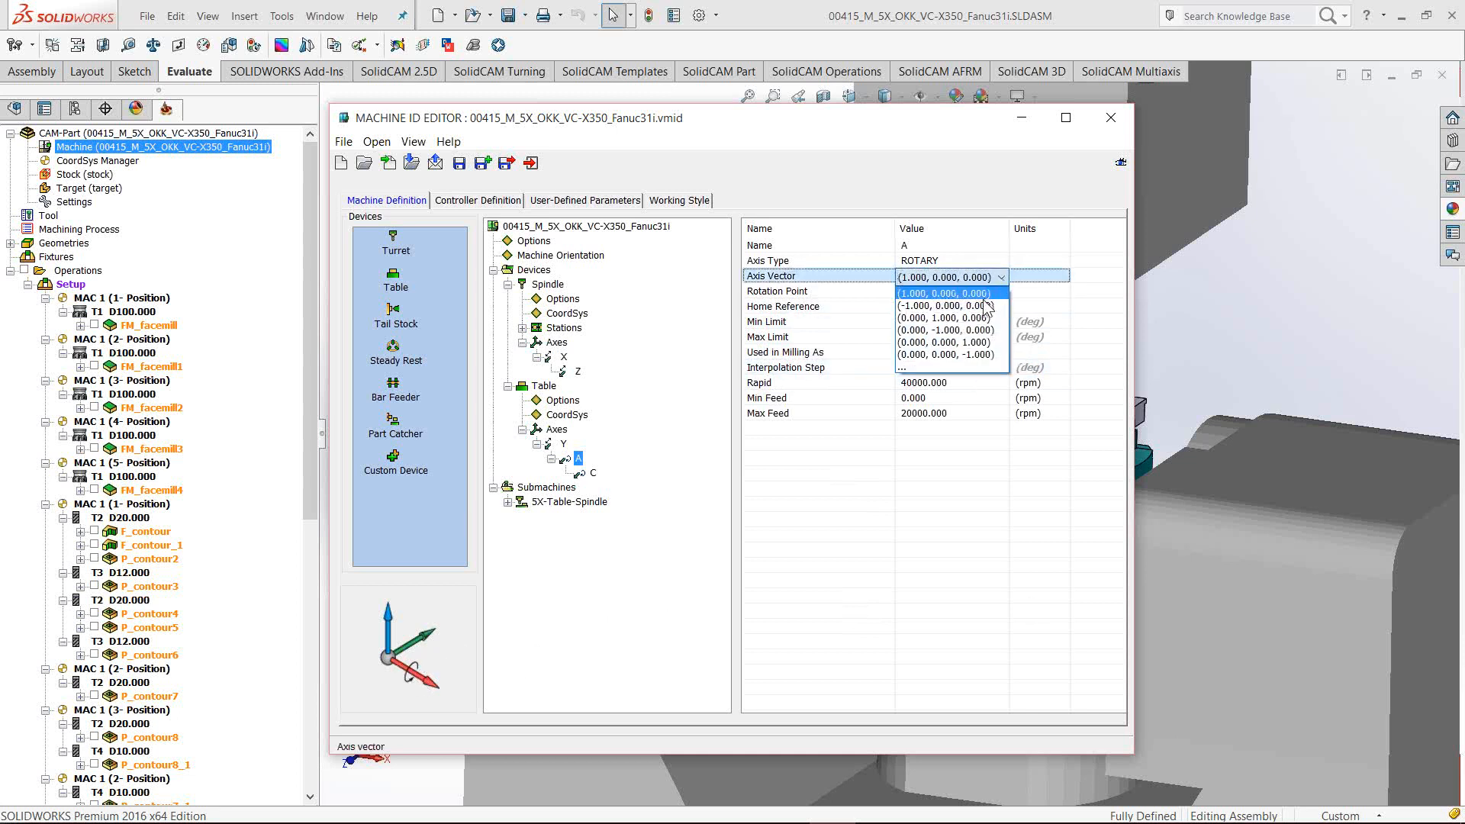
click(987, 305)
click(461, 164)
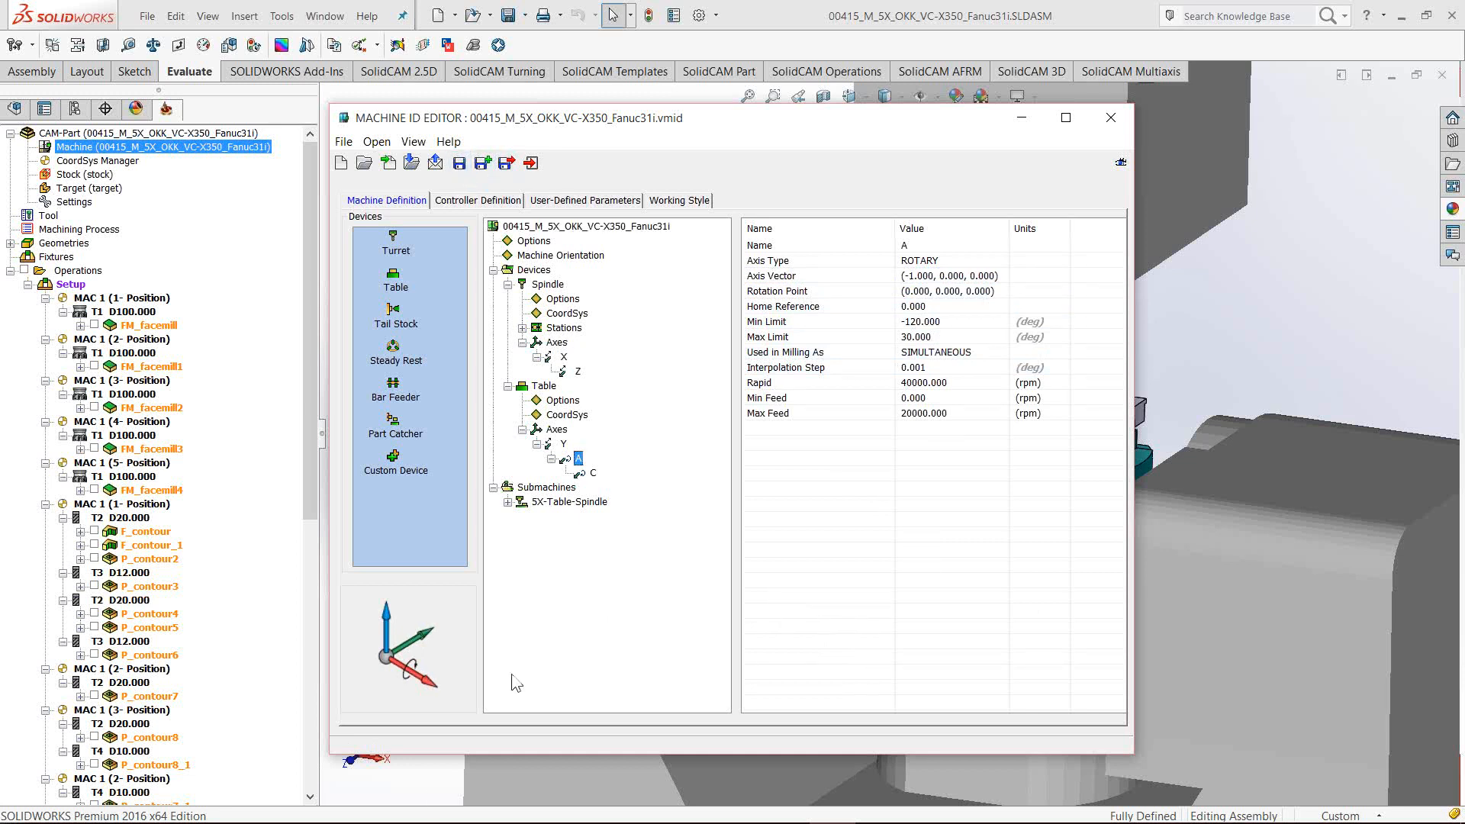
mouse_move(413, 813)
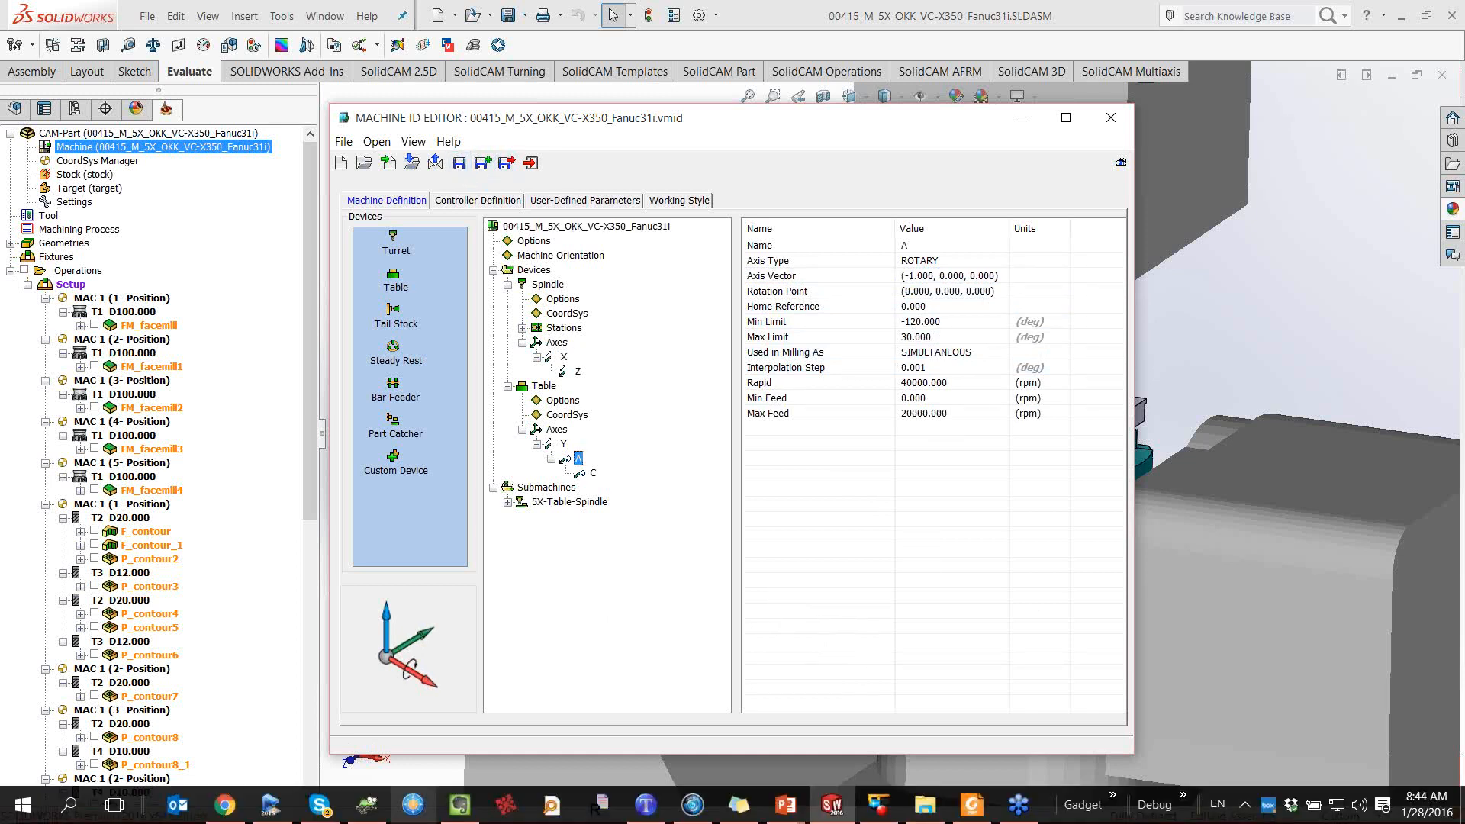
click(272, 807)
Hide the machine enclosure to reveal the rotary table
mouse_move(717, 450)
mouse_down()
mouse_move(657, 445)
mouse_move(726, 452)
mouse_move(673, 442)
mouse_move(578, 364)
mouse_move(656, 445)
mouse_move(716, 465)
mouse_move(699, 462)
mouse_up()
scroll(700, 463, up, 2)
scroll(717, 467, down, 1)
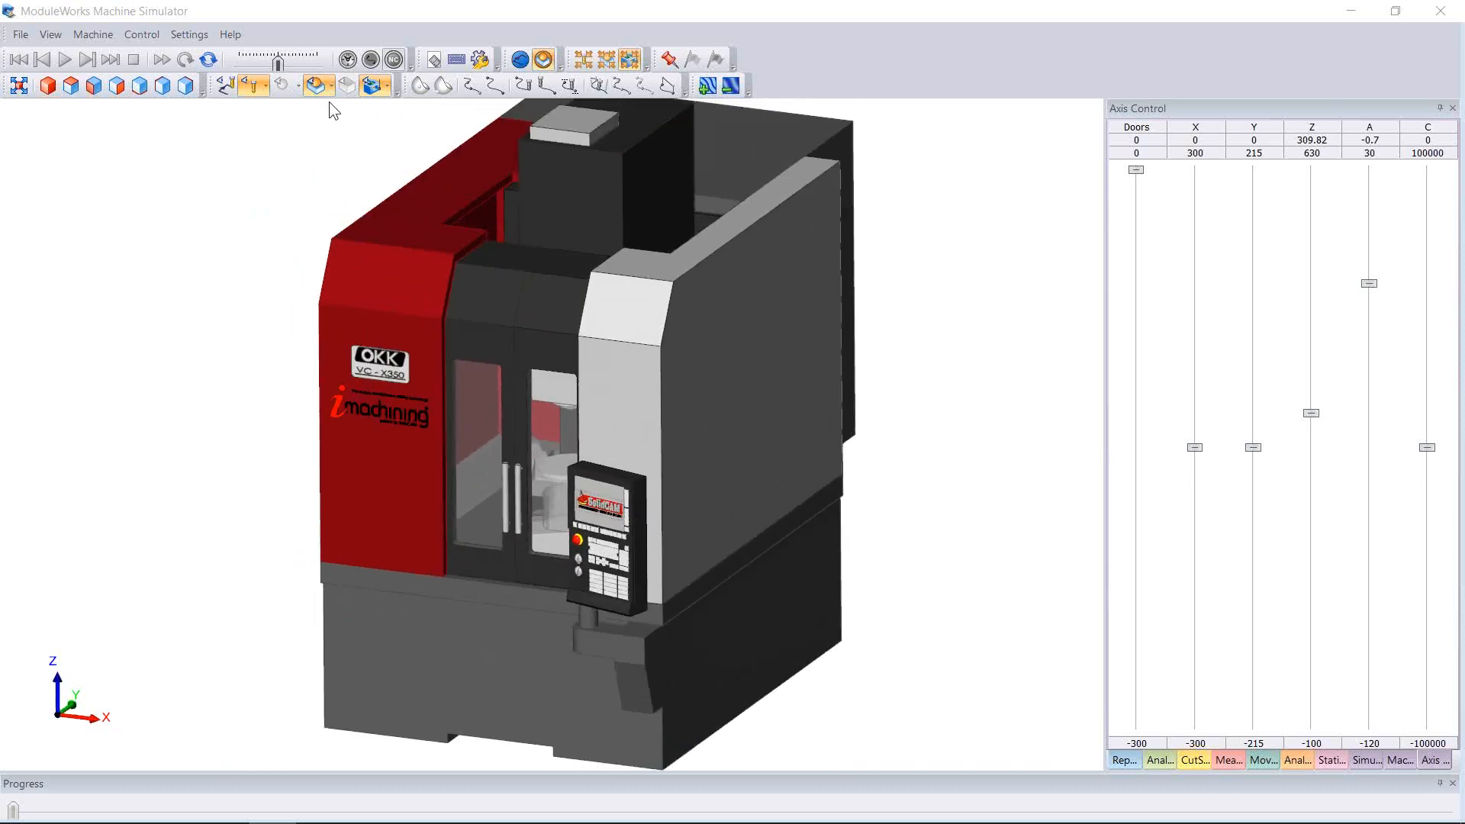
click(371, 86)
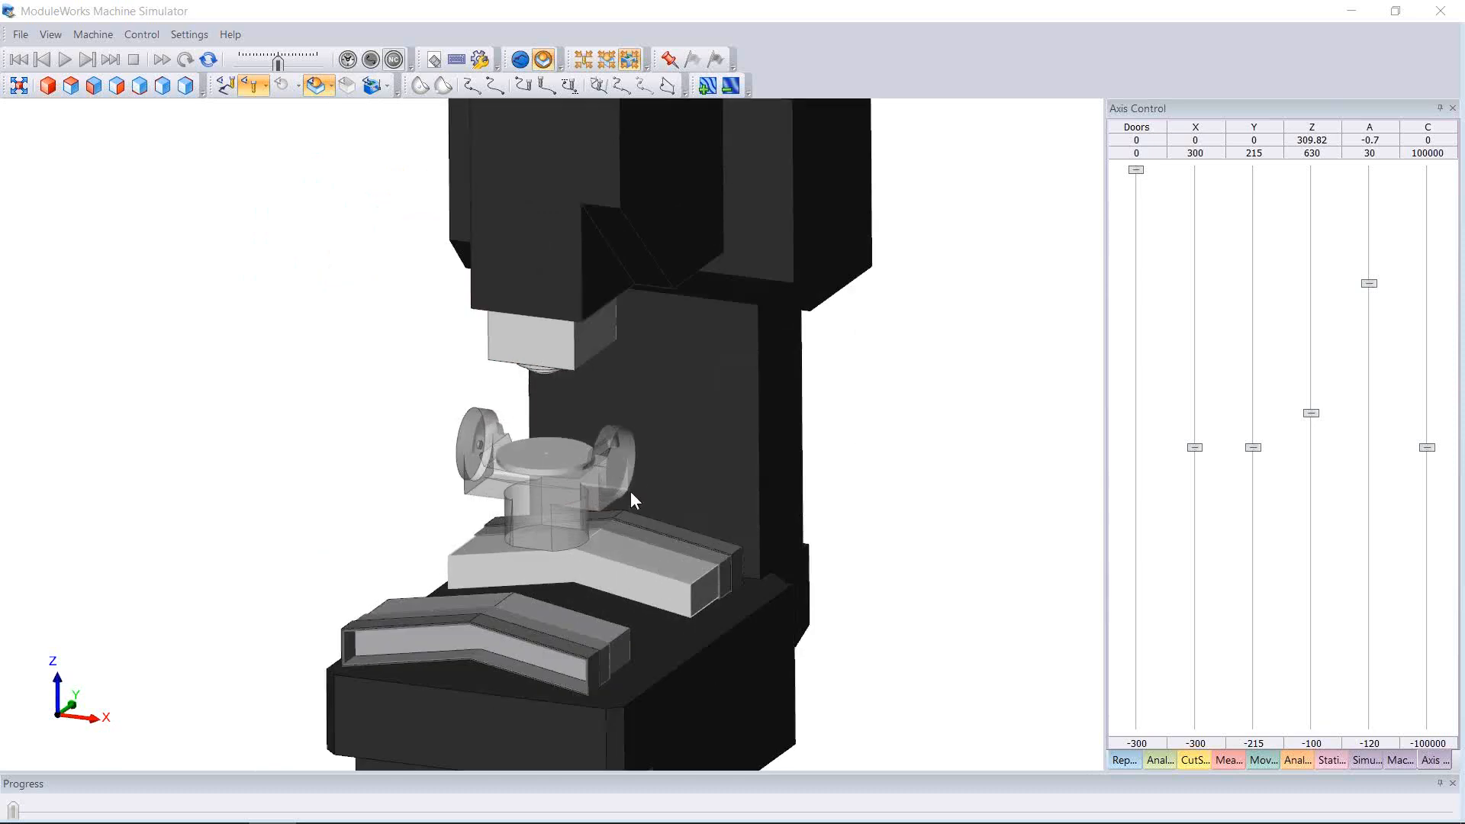
mouse_move(676, 464)
middle_down()
mouse_move(623, 423)
mouse_move(662, 466)
middle_up()
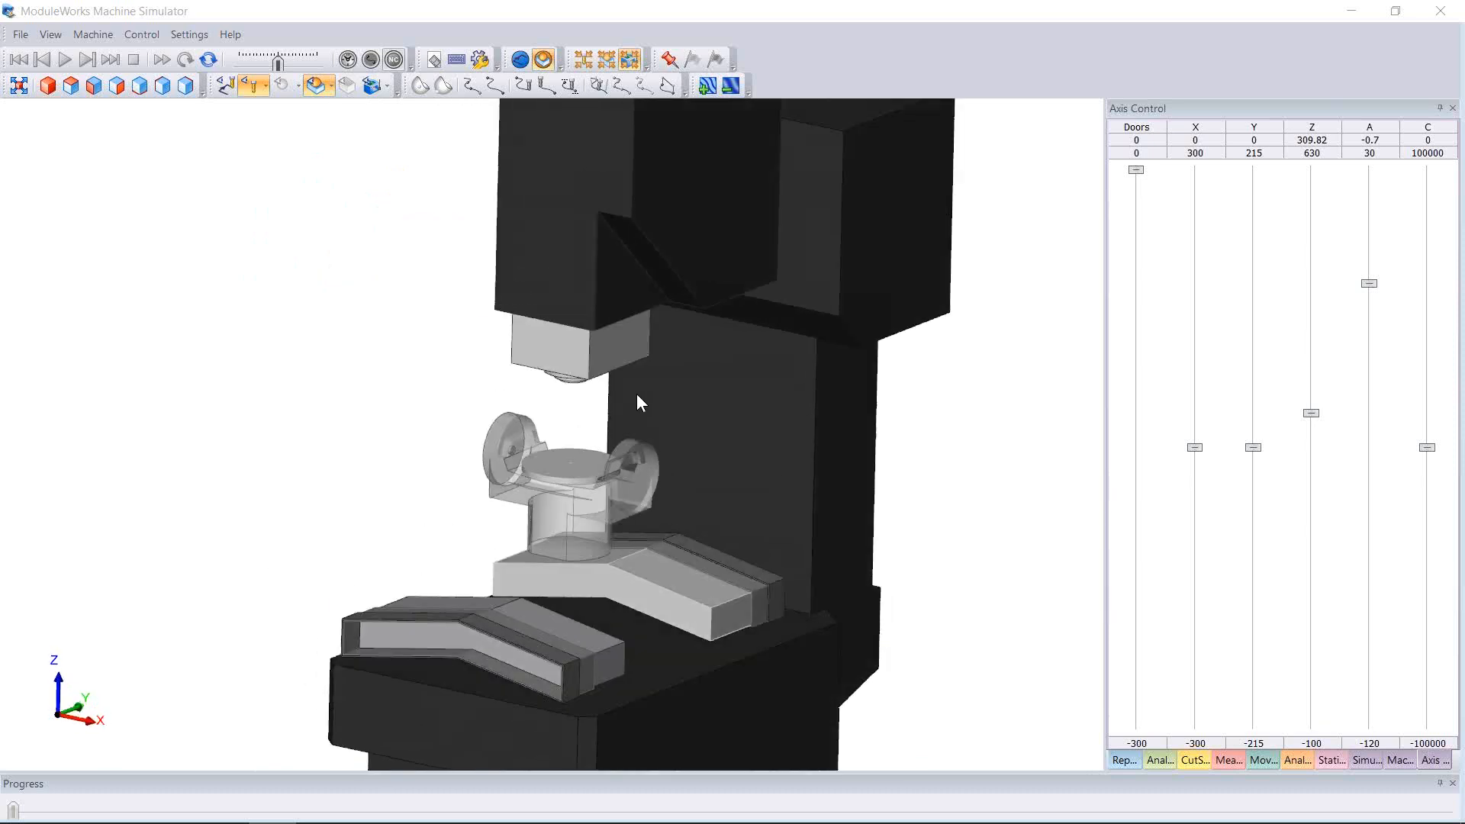
Switch to the Y–Z side view and zoom and pan to centre the rotary table
click(116, 85)
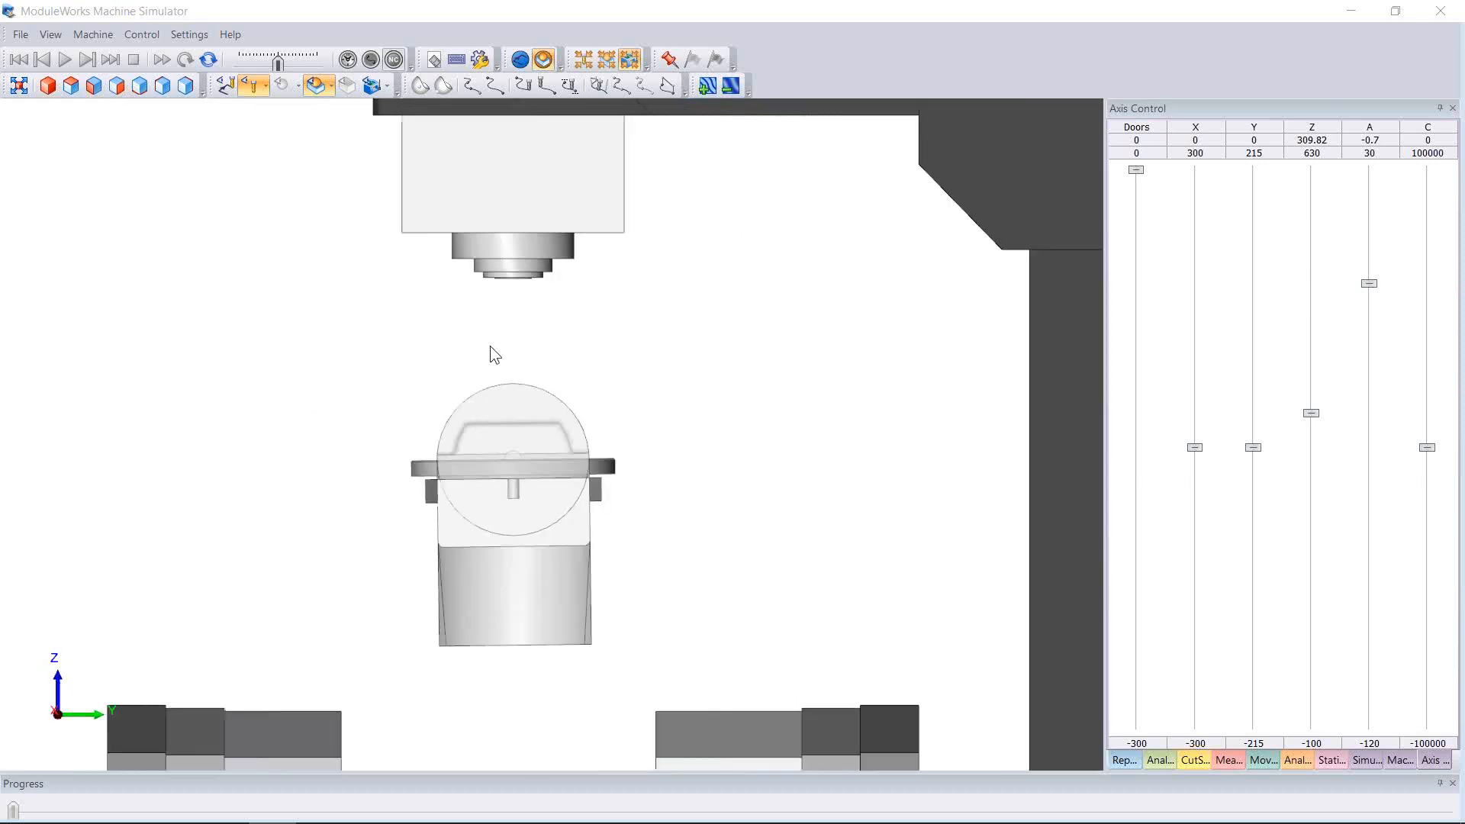
middle_drag(490, 346, 593, 346)
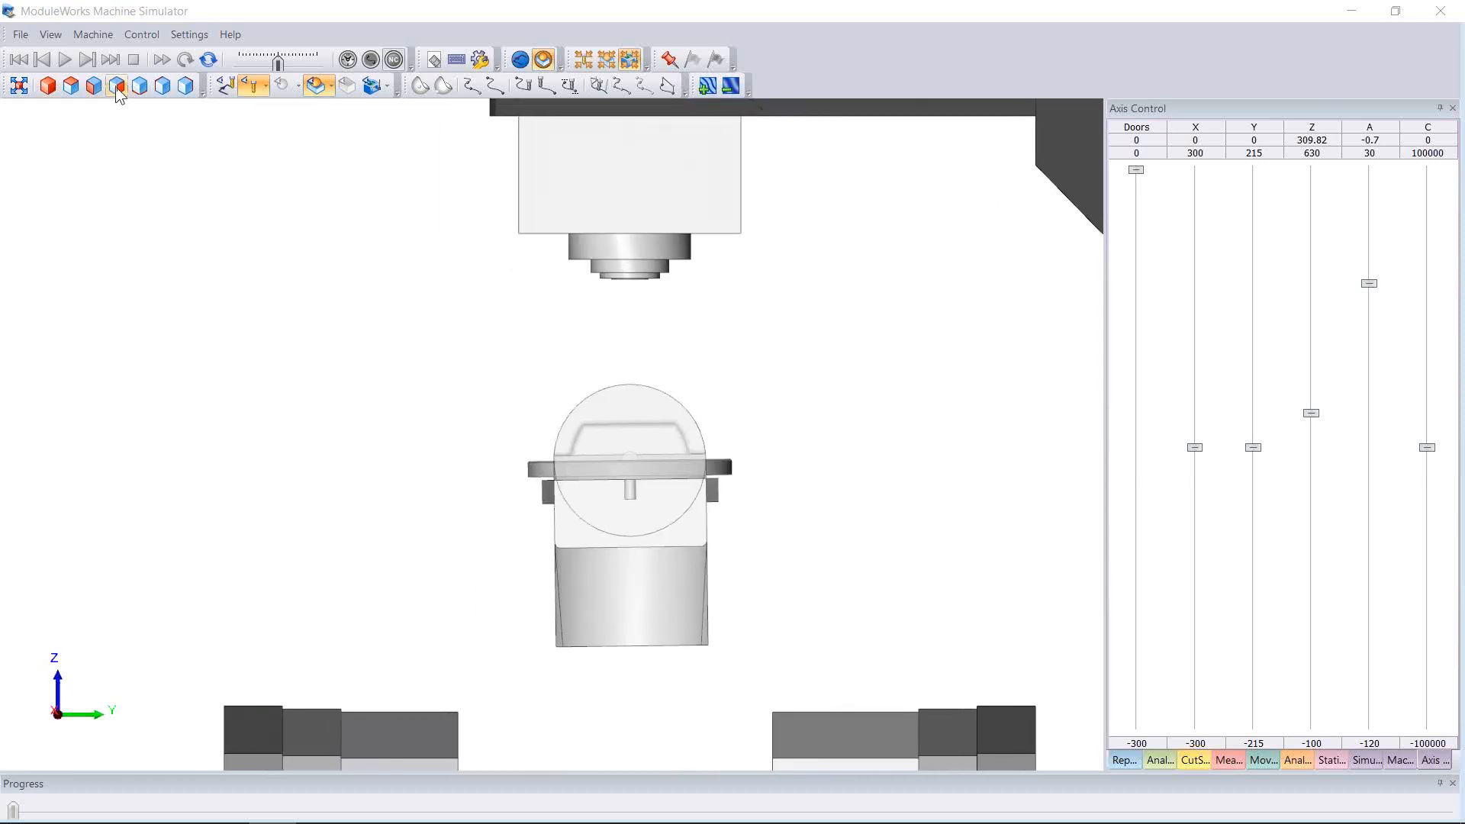
scroll(547, 404, down, 3)
middle_drag(547, 404, 588, 342)
scroll(588, 342, down, 4)
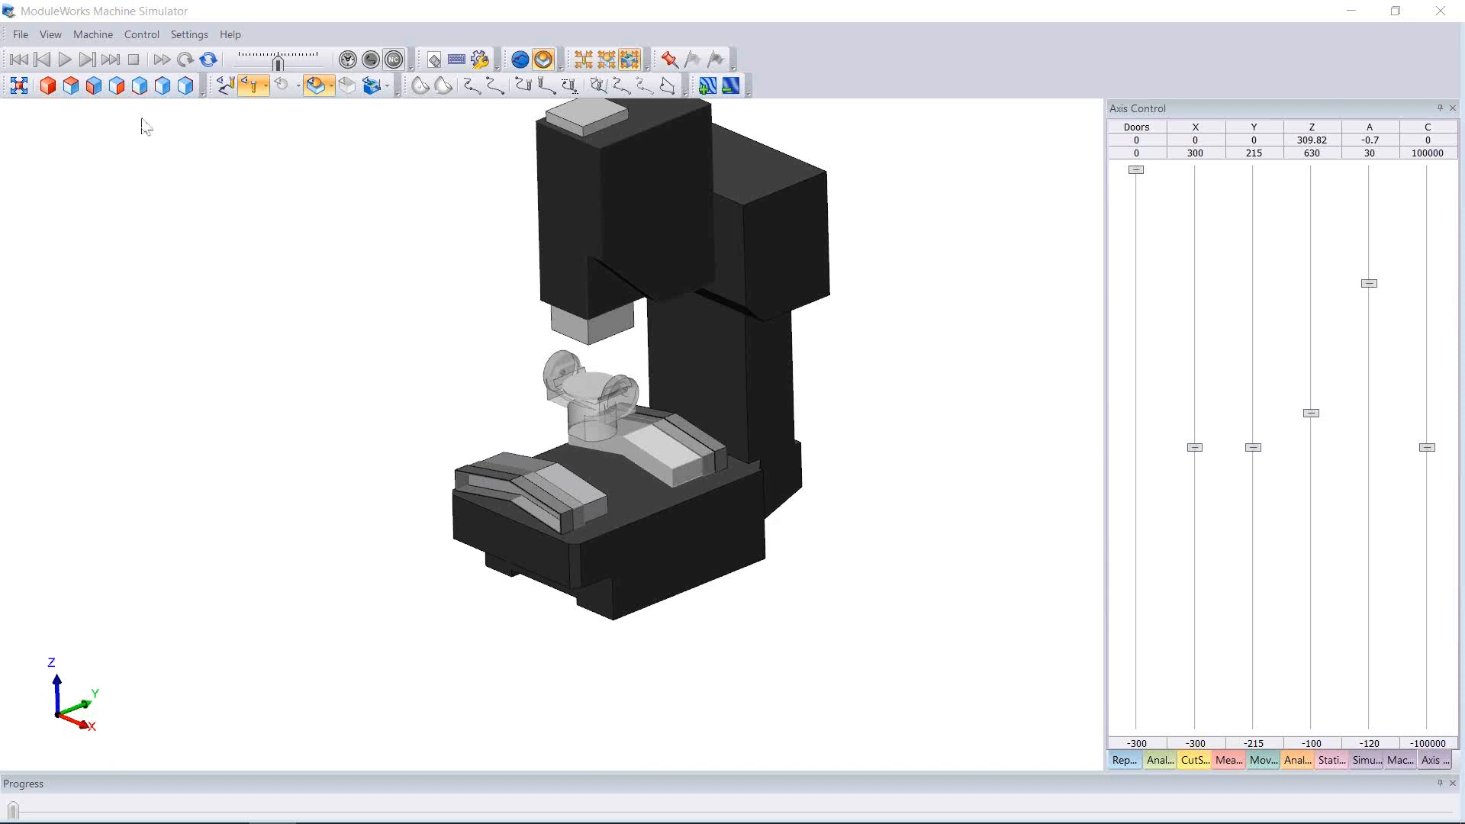
click(116, 86)
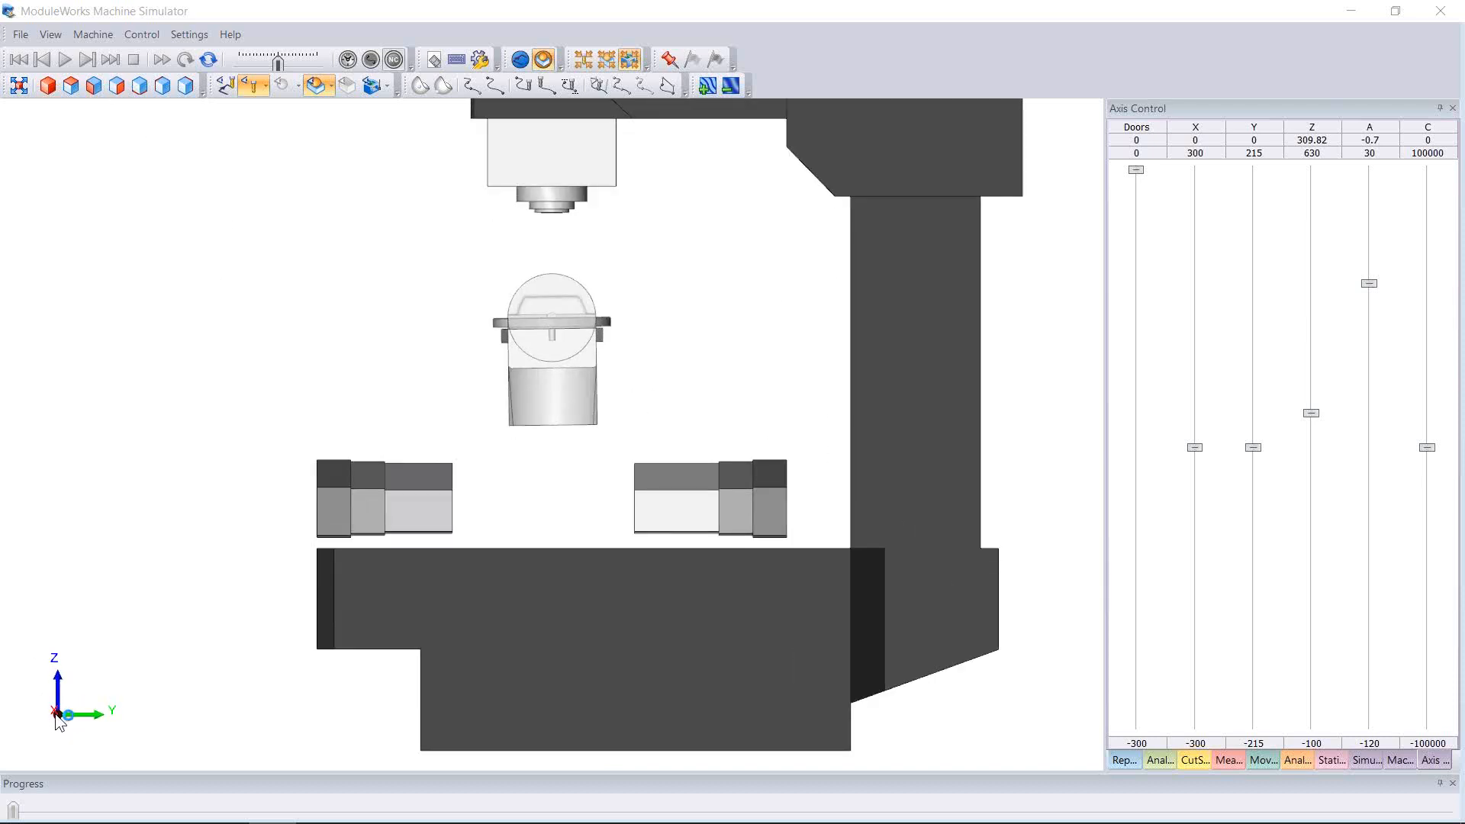
scroll(543, 362, up, 5)
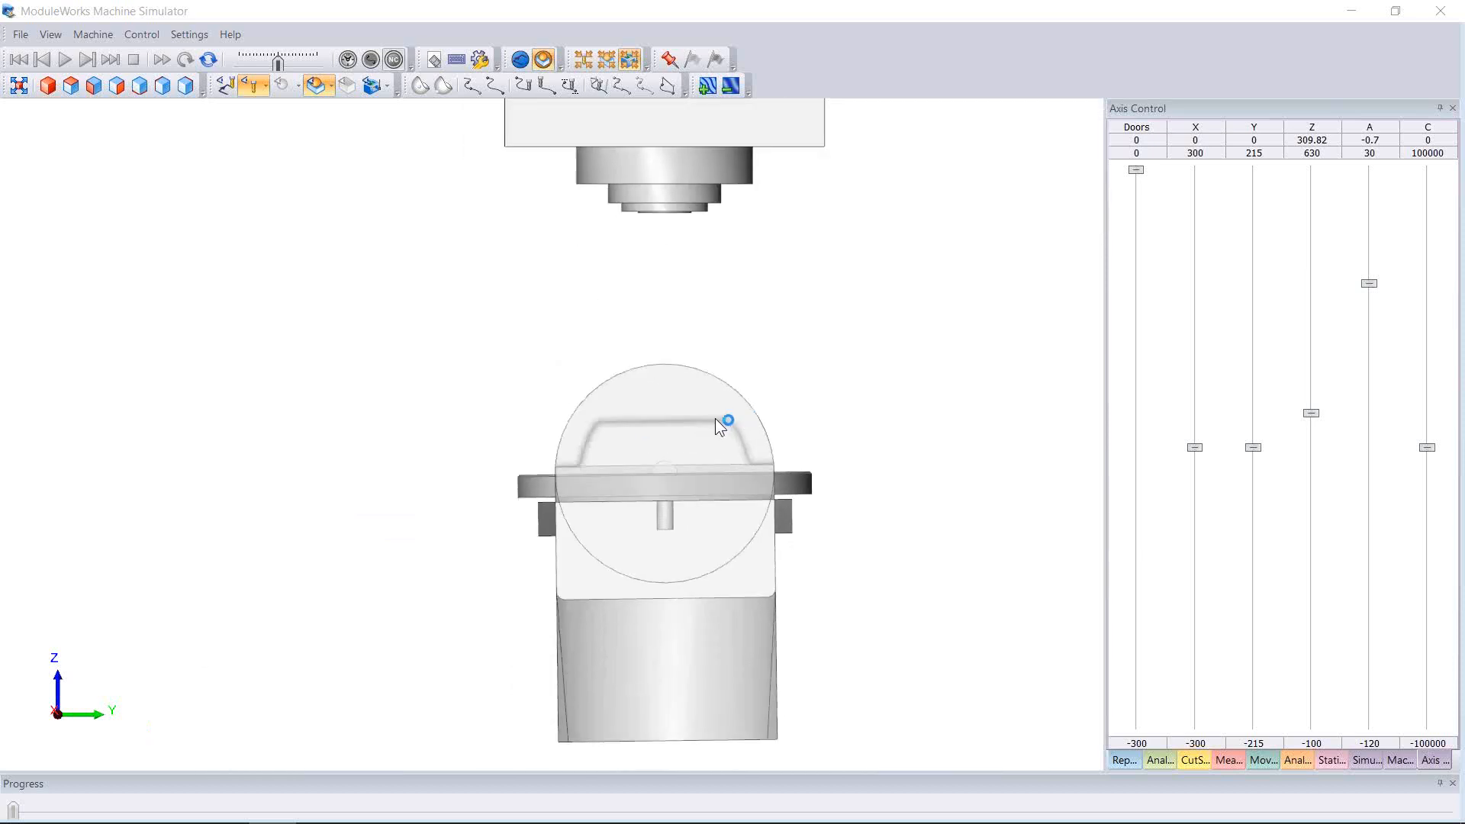
middle_drag(713, 418, 686, 409)
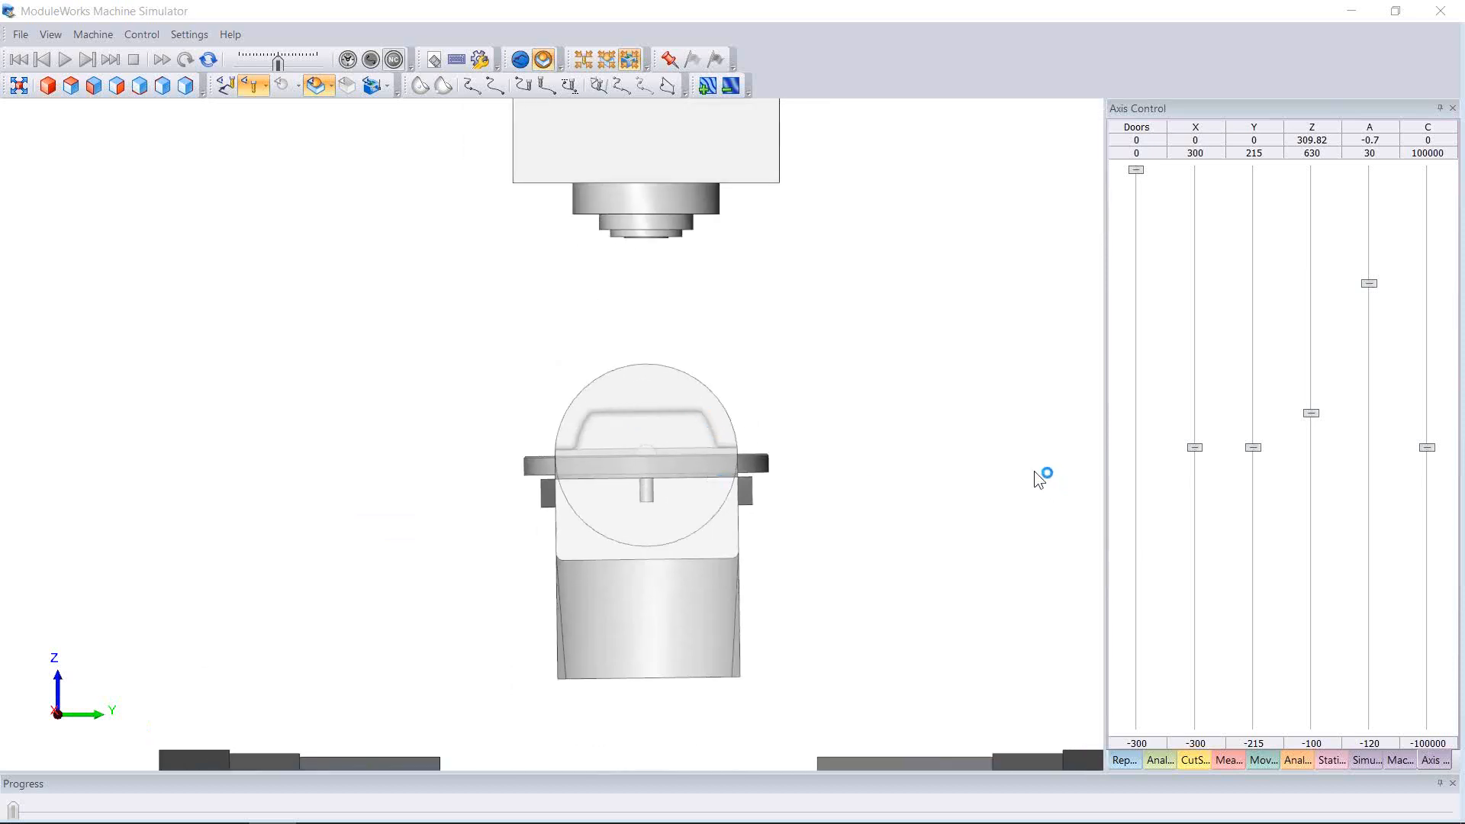
middle_drag(820, 504, 815, 511)
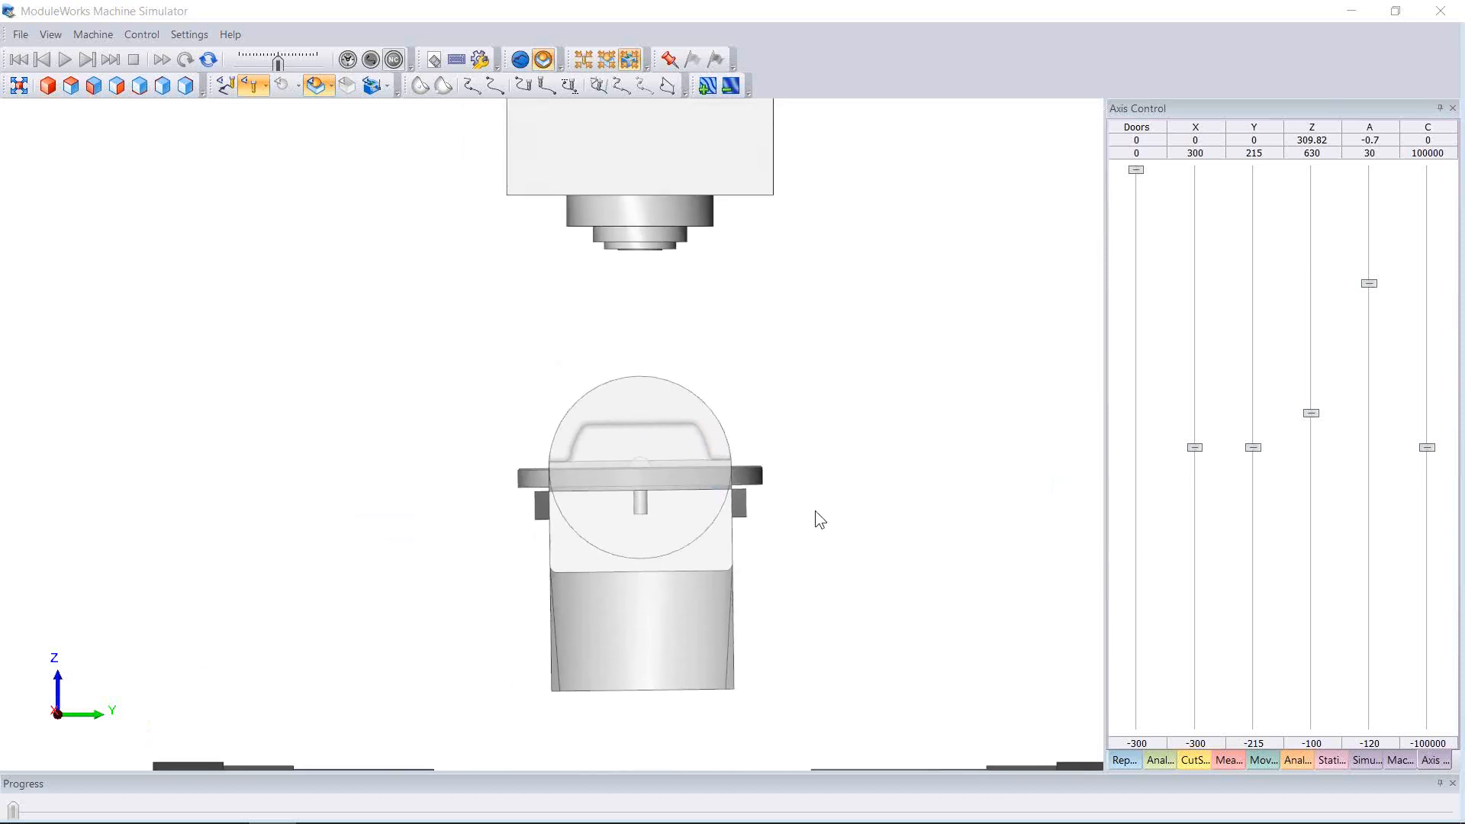
Set the A axis to exactly 0, then drag the A slider to tilt the table and watch its direction
double_click(1351, 289)
text(0)
key(Return)
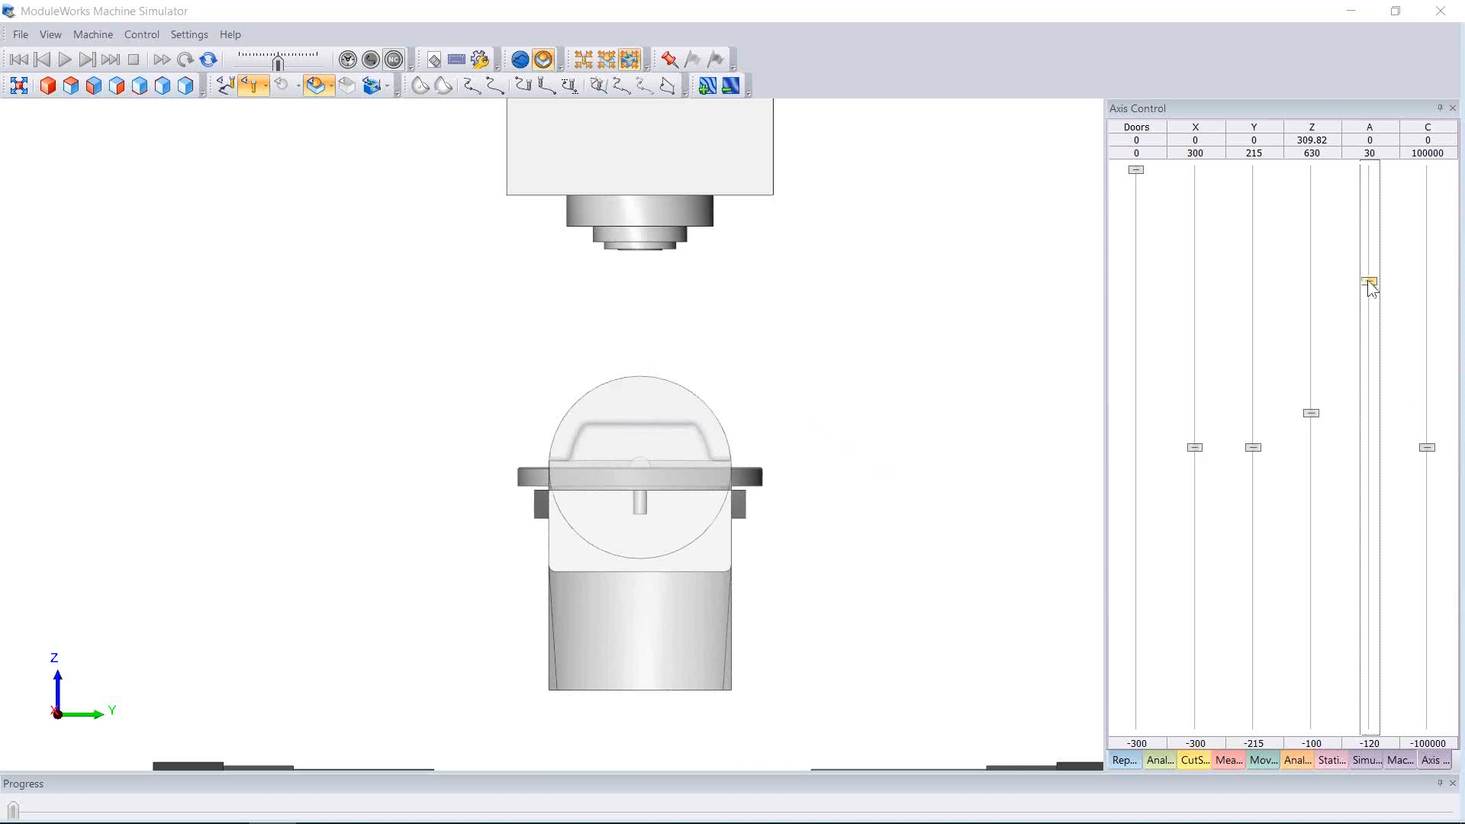
scroll(717, 397, up, 3)
scroll(750, 378, down, 2)
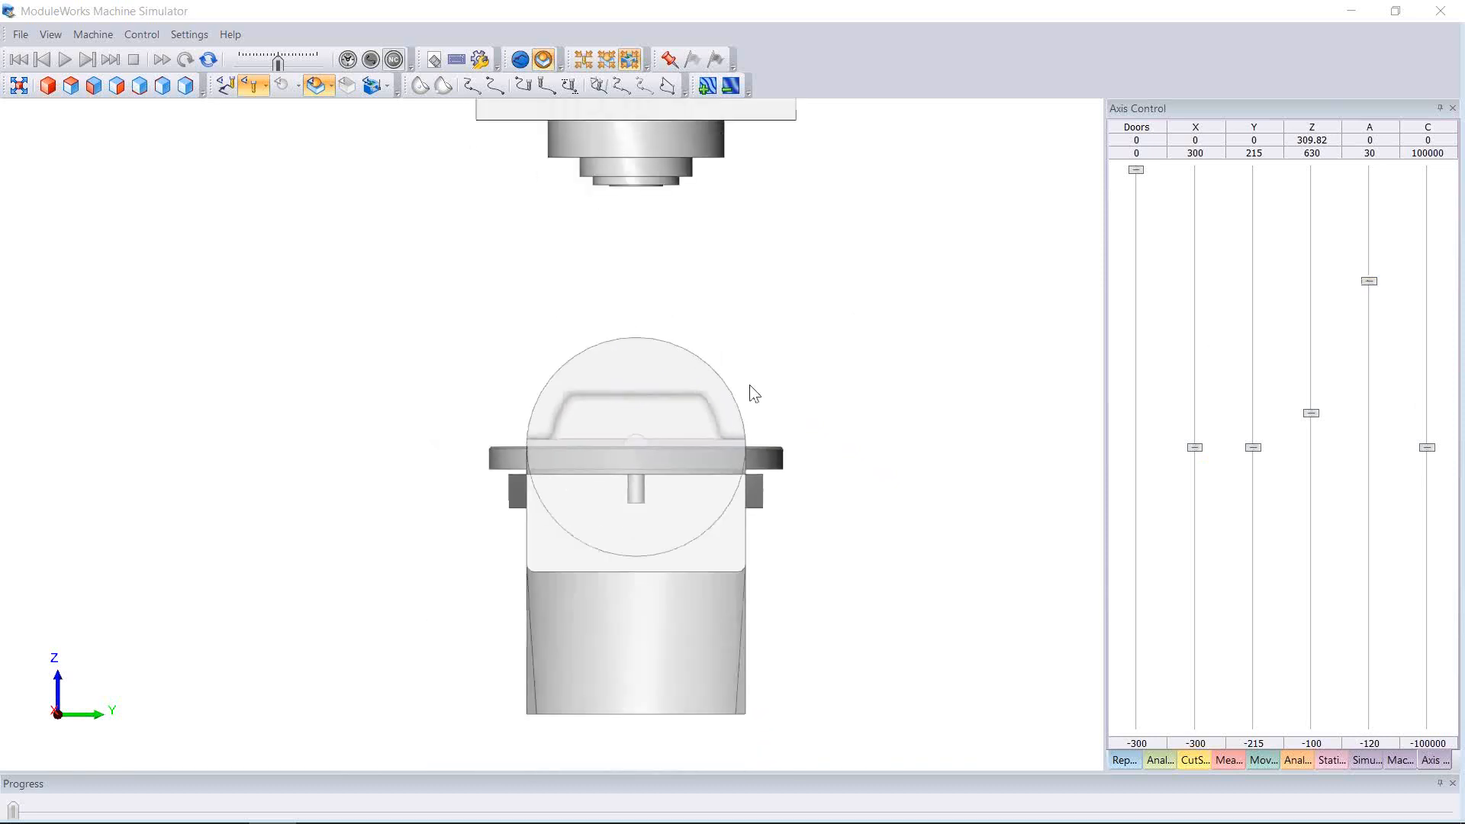
scroll(732, 408, up, 2)
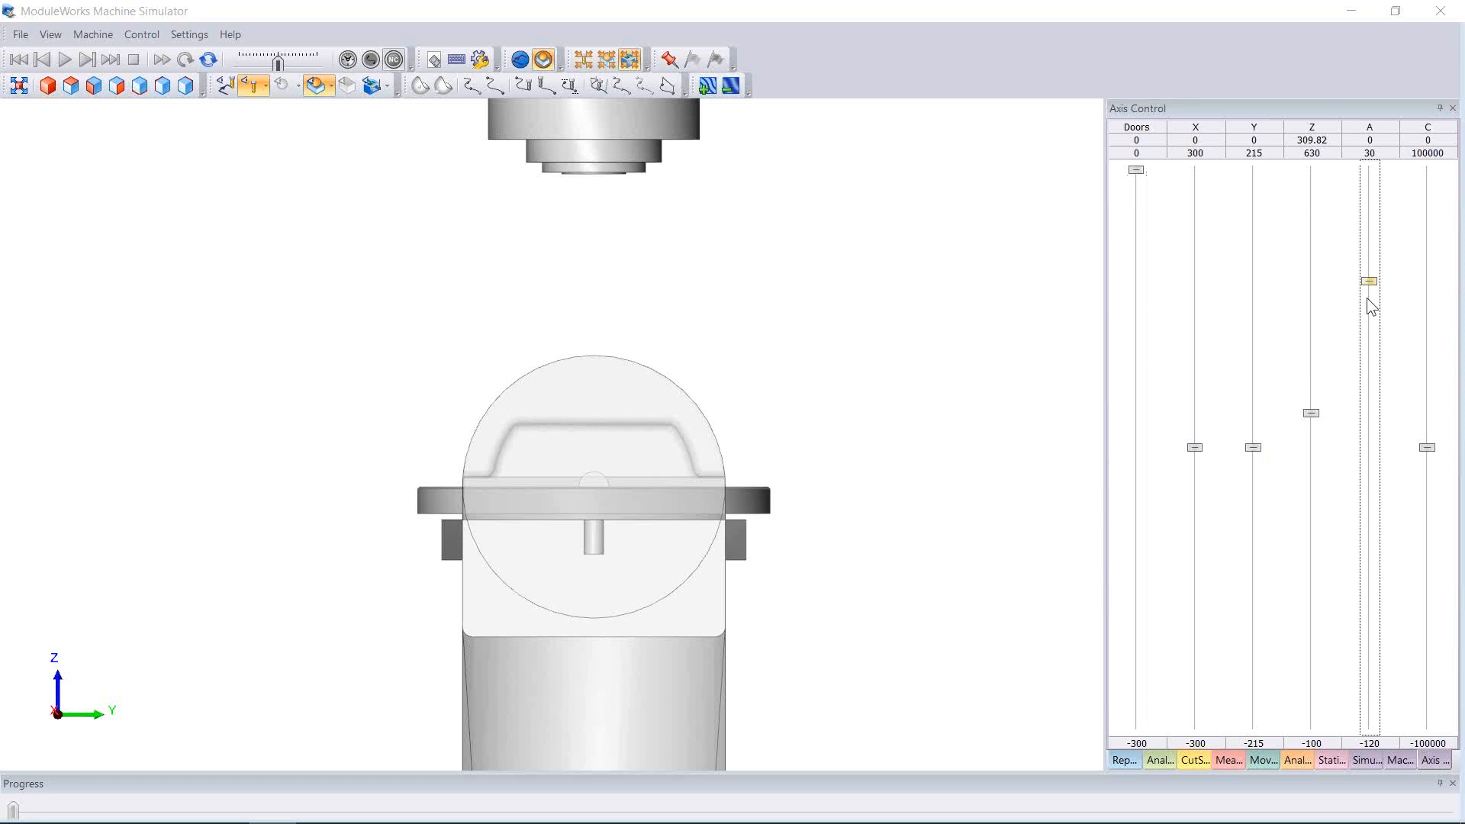
drag(1367, 282, 1368, 384)
Orbit to an angled view of the whole machine and bring A back near level at -5.24
scroll(709, 452, down, 5)
mouse_move(709, 450)
mouse_down()
mouse_move(853, 477)
mouse_move(750, 488)
mouse_move(744, 450)
mouse_move(750, 525)
mouse_move(698, 442)
mouse_up()
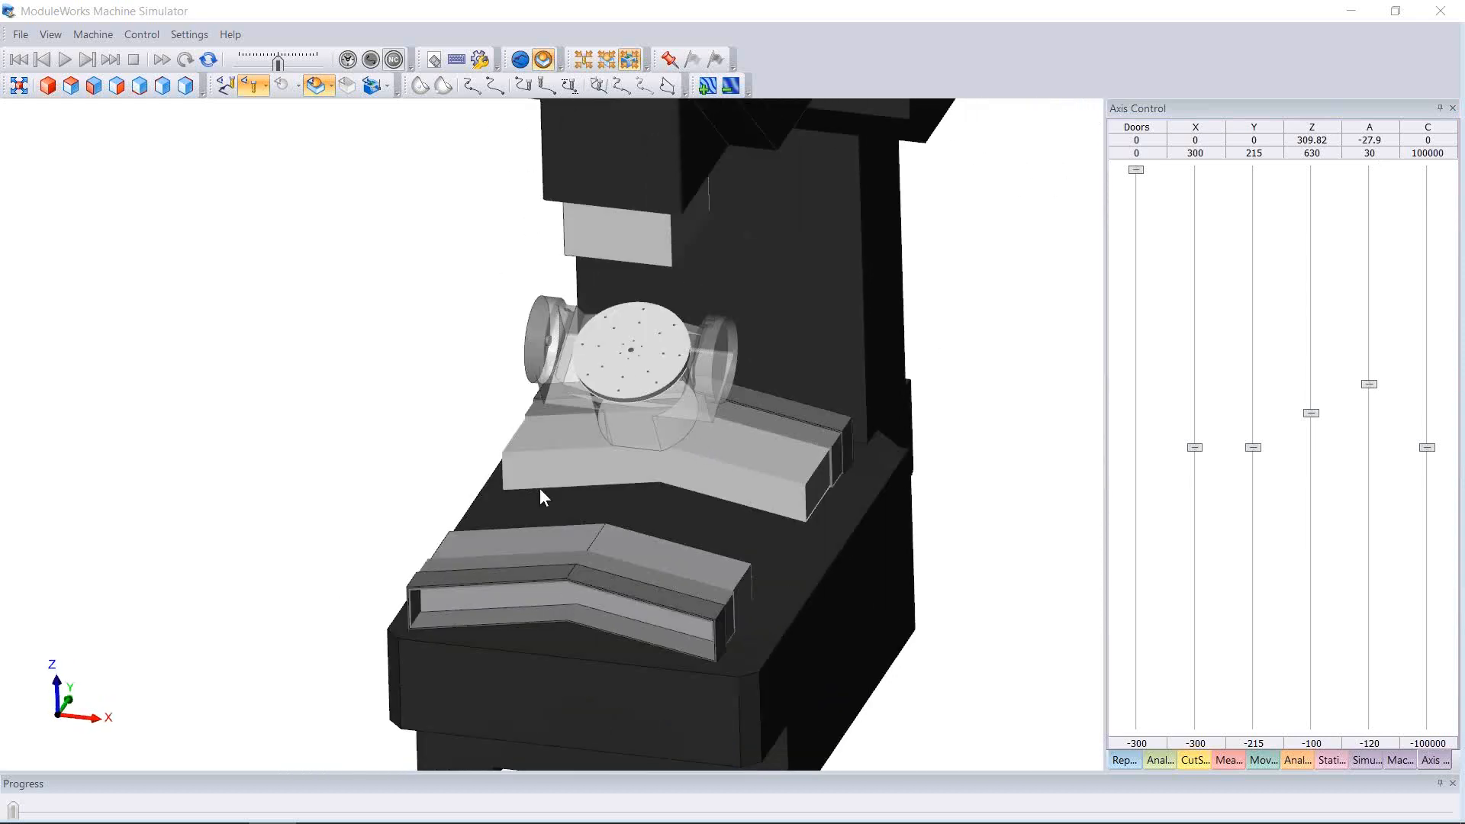
drag(540, 492, 632, 442)
drag(1369, 384, 1370, 310)
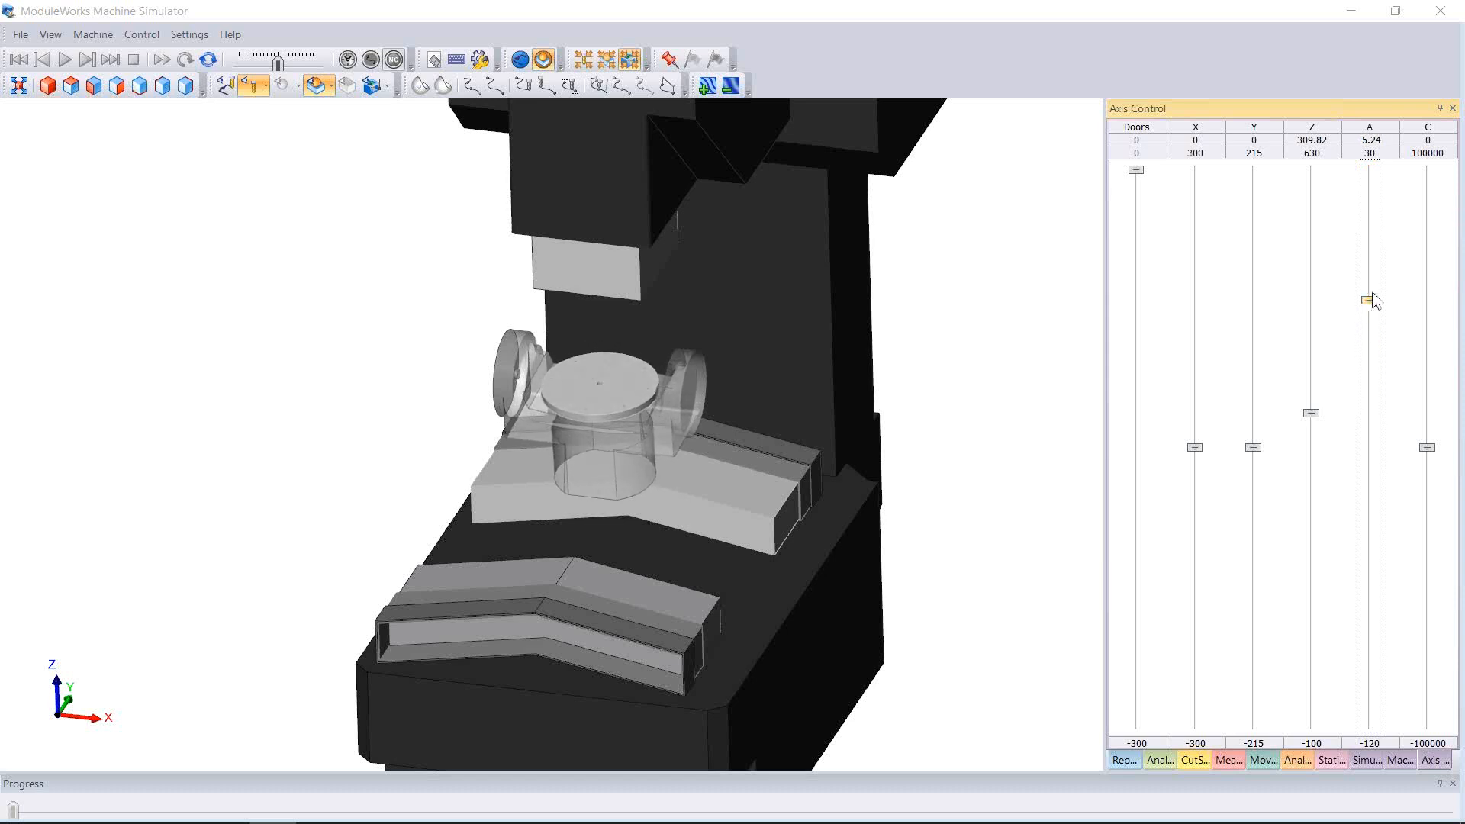
right_click(1373, 296)
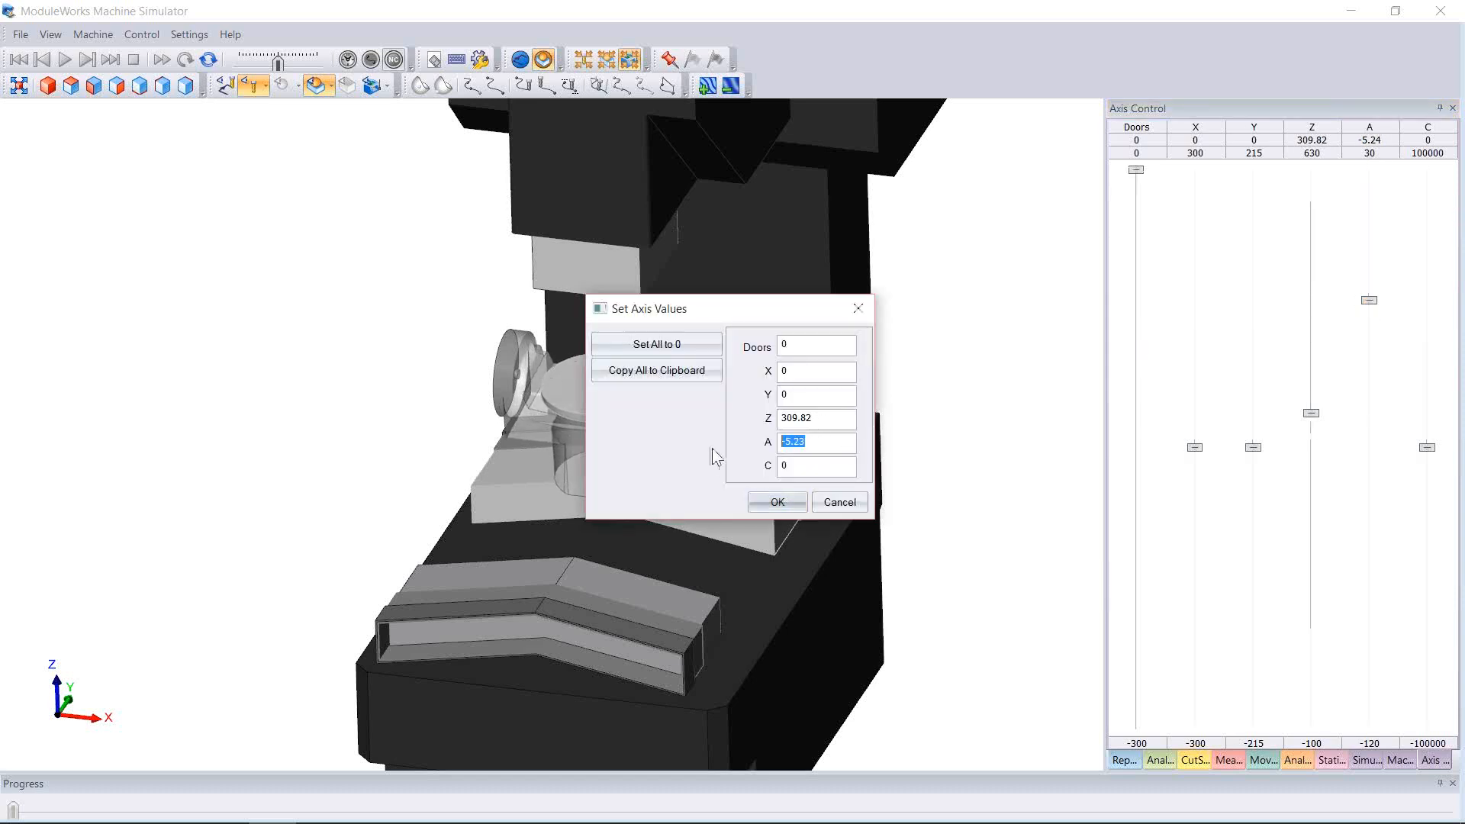
Reset the A axis to 0, orbit the view, and minimize the simulator
click(772, 503)
middle_drag(697, 476, 775, 400)
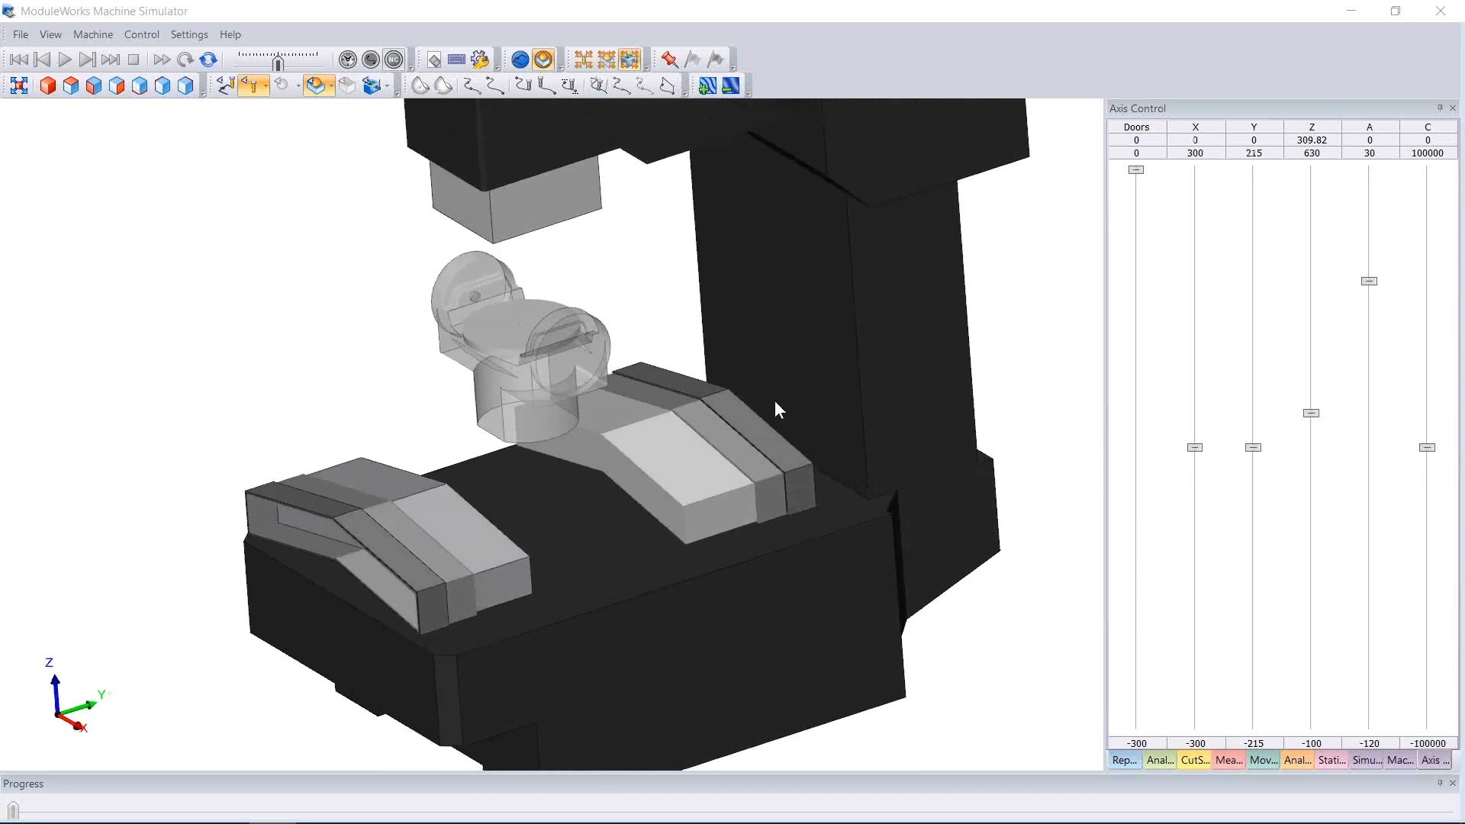
click(1351, 12)
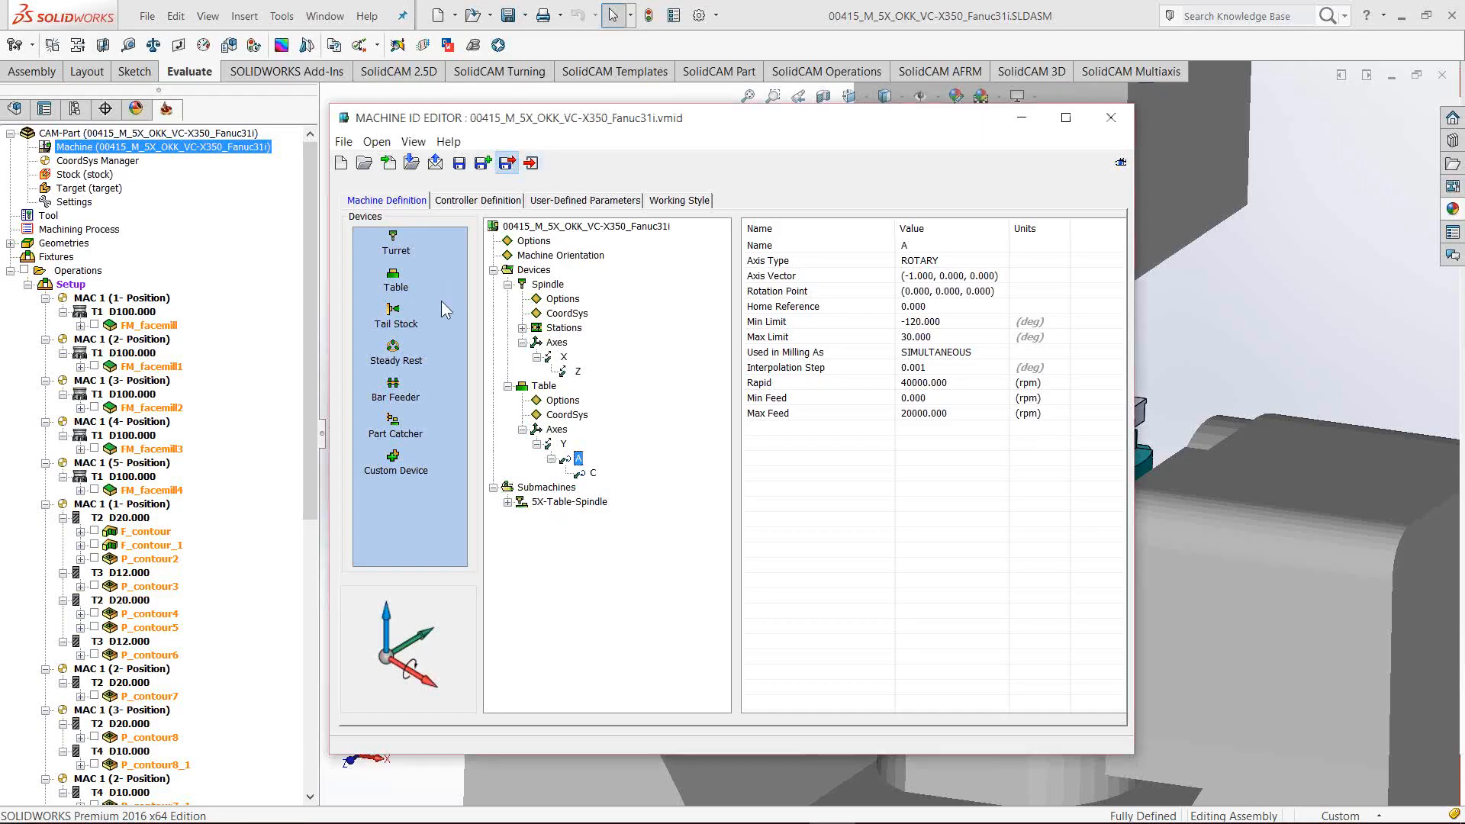
Save and exit the Machine ID Editor, then orbit the part into view
click(508, 163)
ctrl+middle_drag(1060, 419, 859, 425)
scroll(859, 426, down, 4)
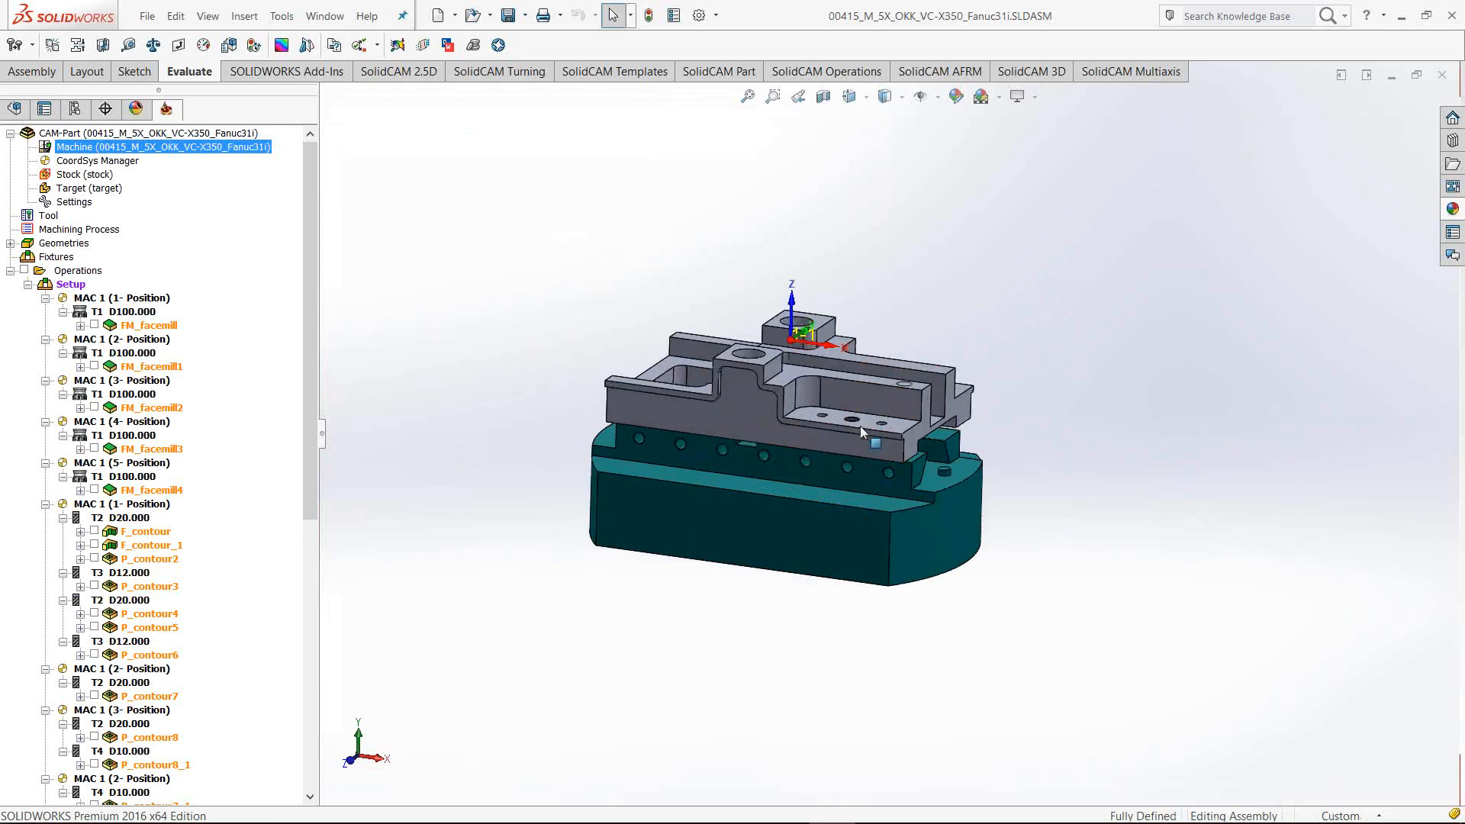
ctrl+middle_drag(889, 321, 755, 359)
Show the F_contour toolpath and run it as a full Machine Simulation
click(94, 531)
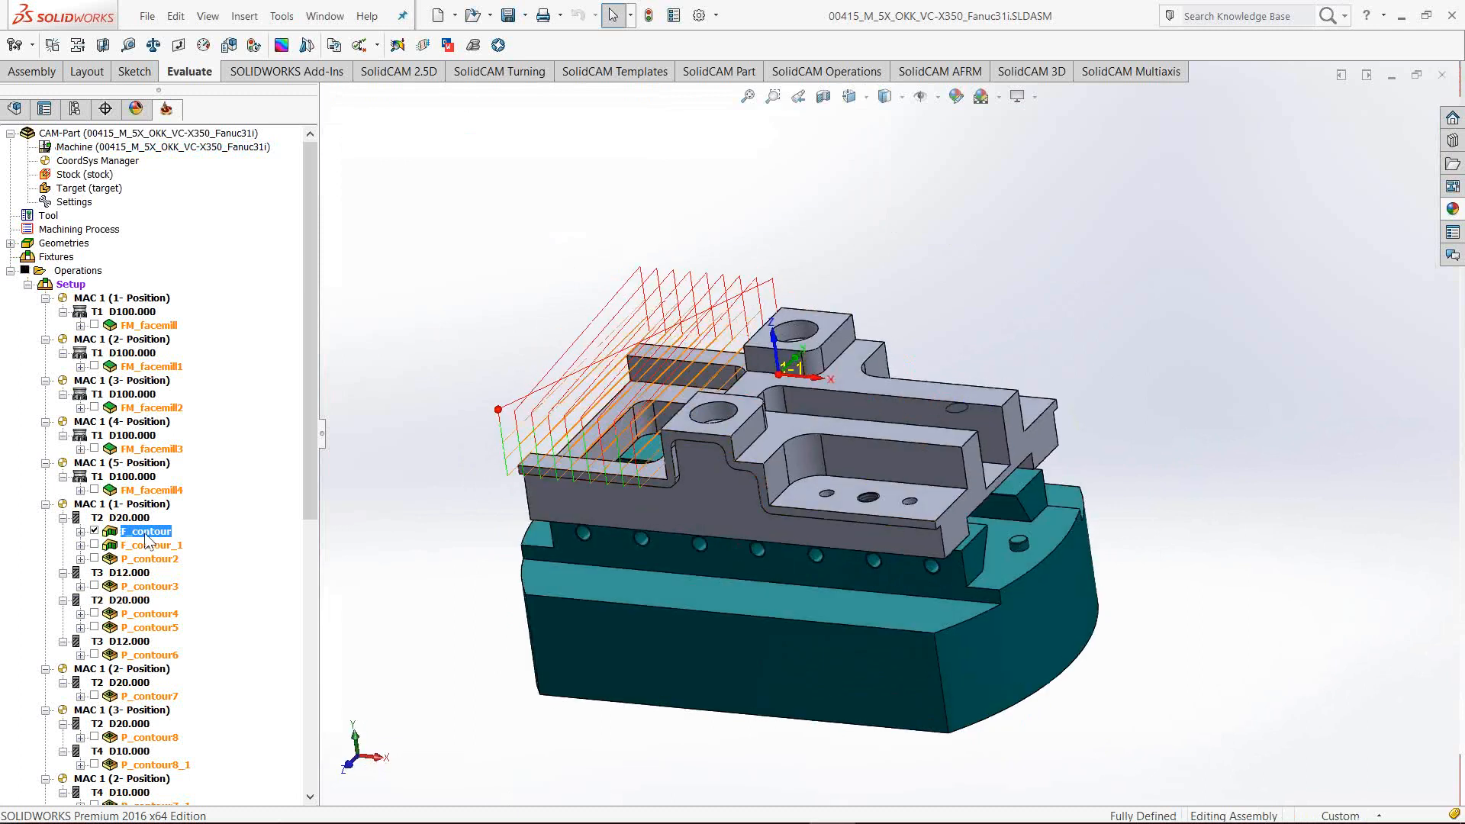
right_click(145, 533)
click(211, 287)
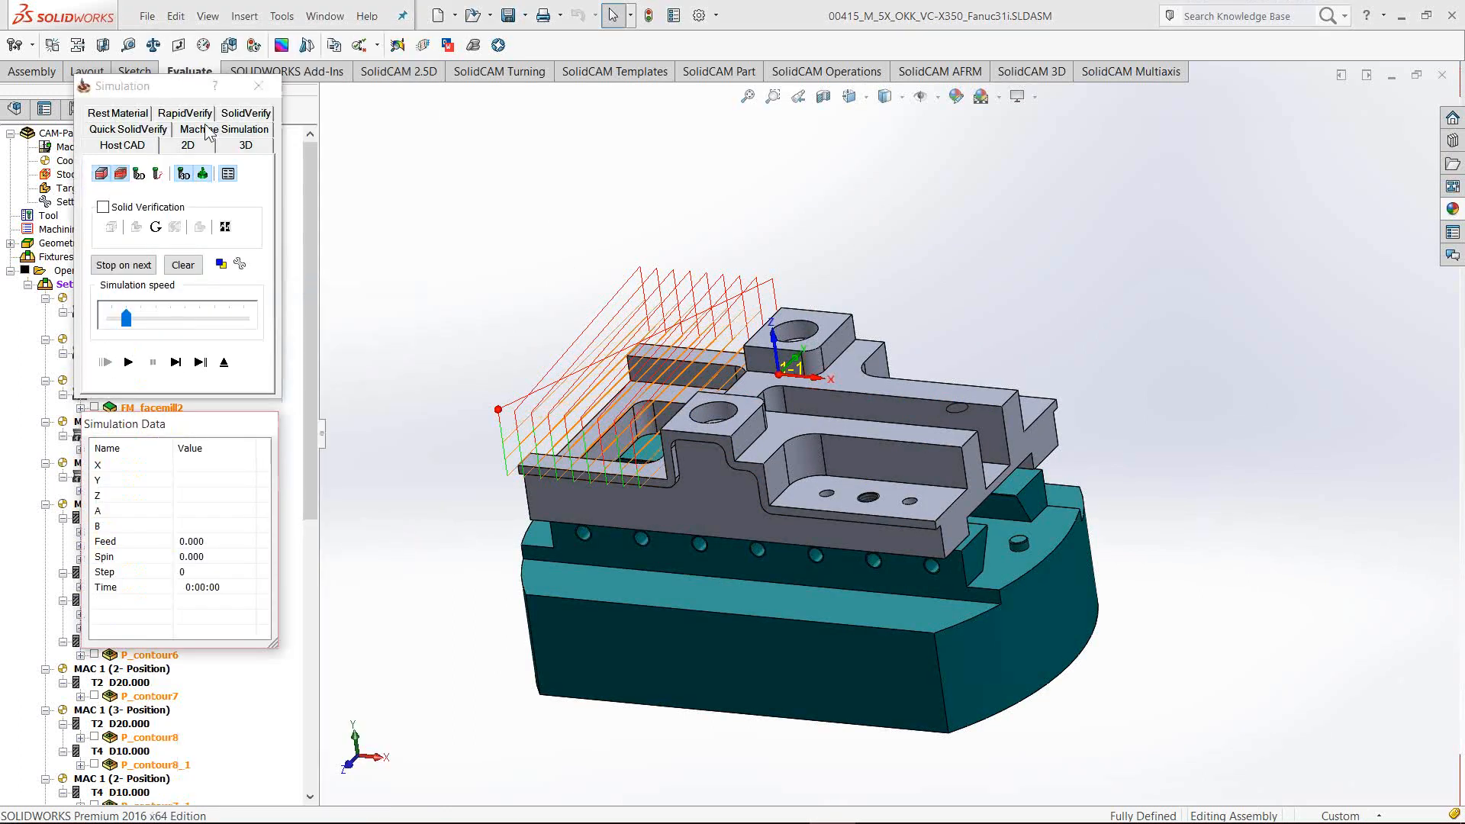
click(204, 130)
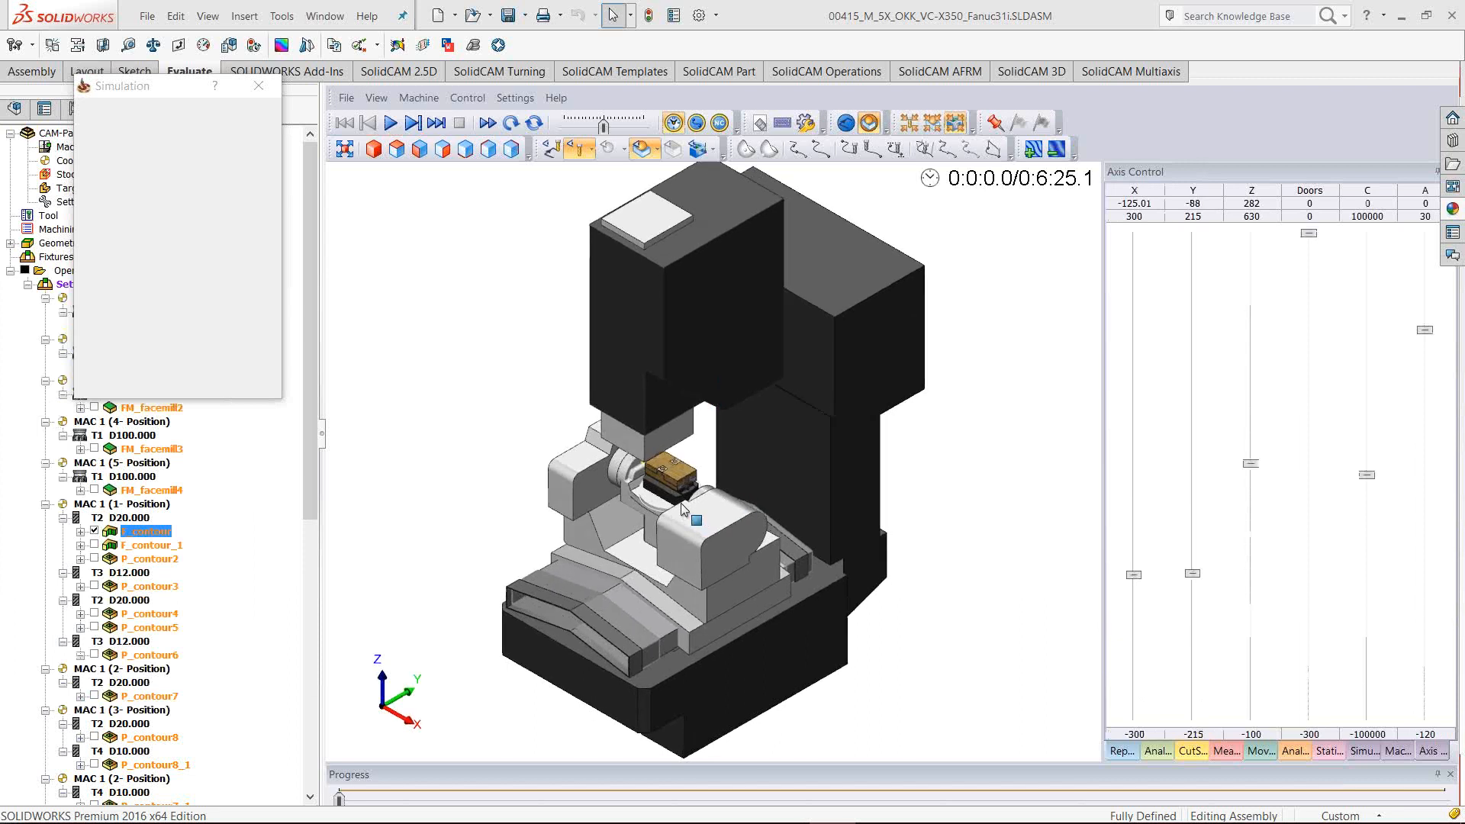
Zoom onto the workpiece's pocketed top face and open Set Axis Values with X and Y at 0
scroll(667, 483, up, 5)
middle_drag(707, 530, 808, 573)
scroll(720, 418, up, 10)
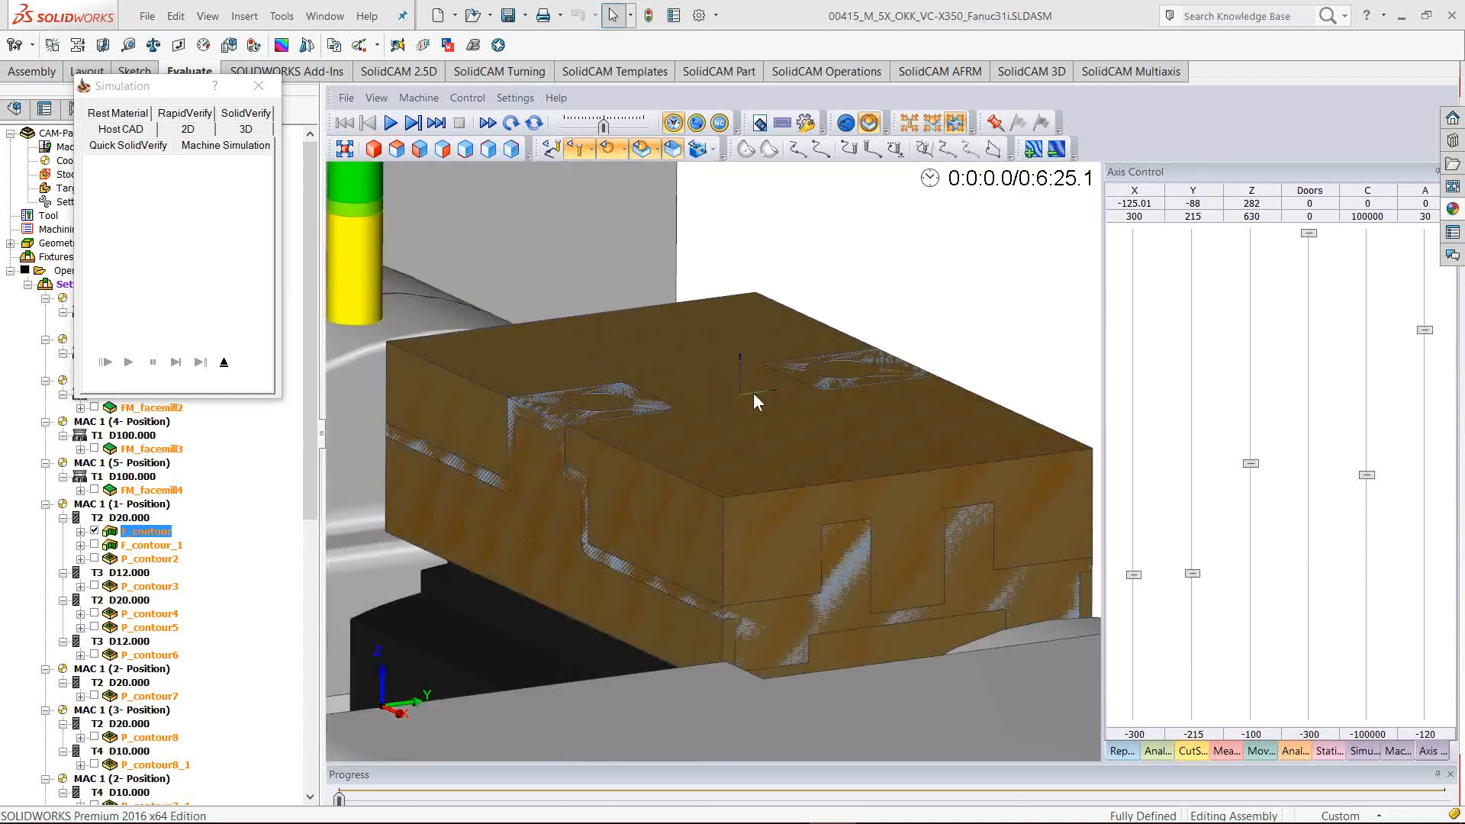
scroll(753, 396, up, 10)
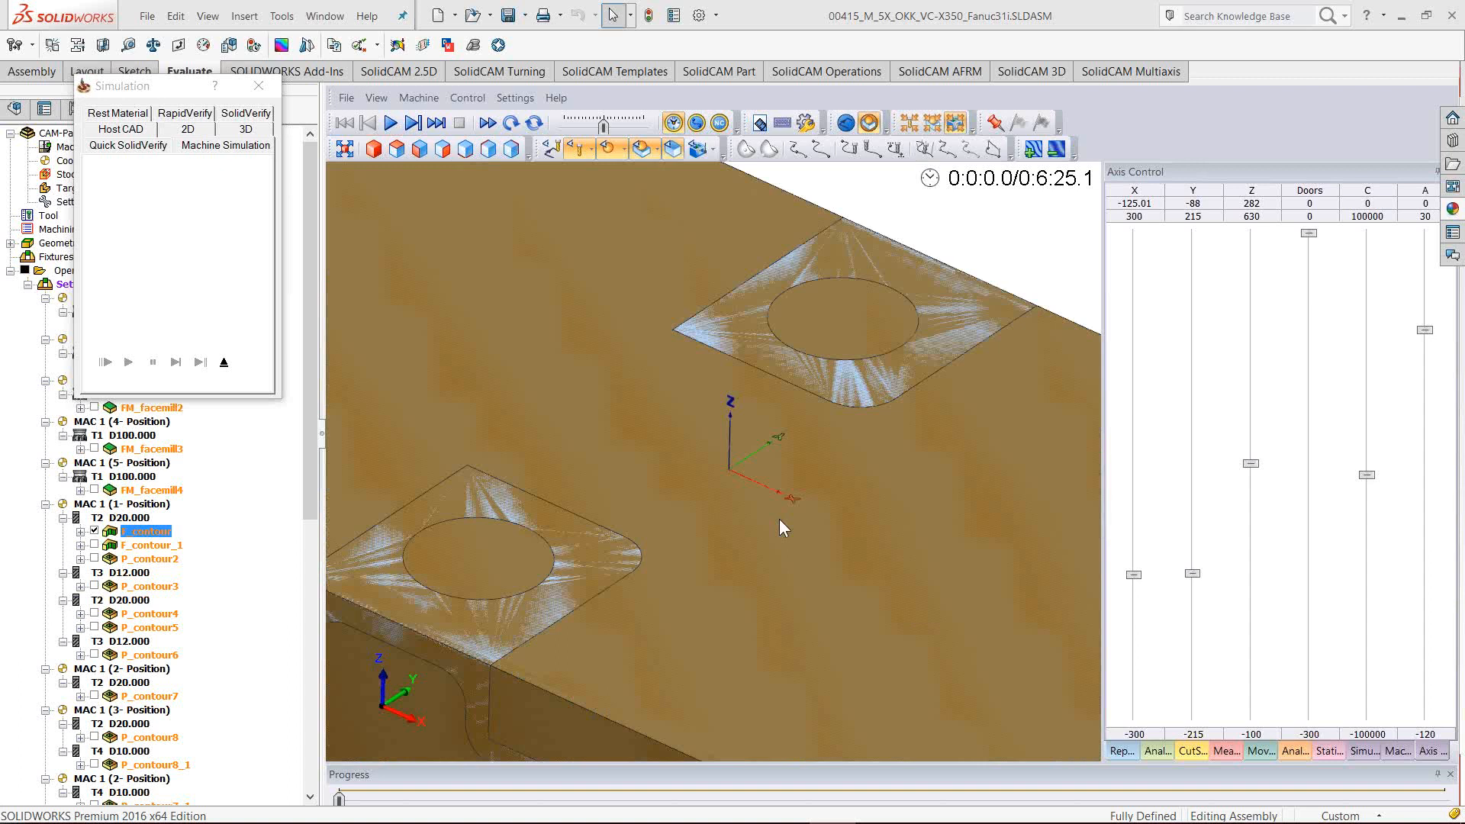
middle_drag(780, 519, 707, 381)
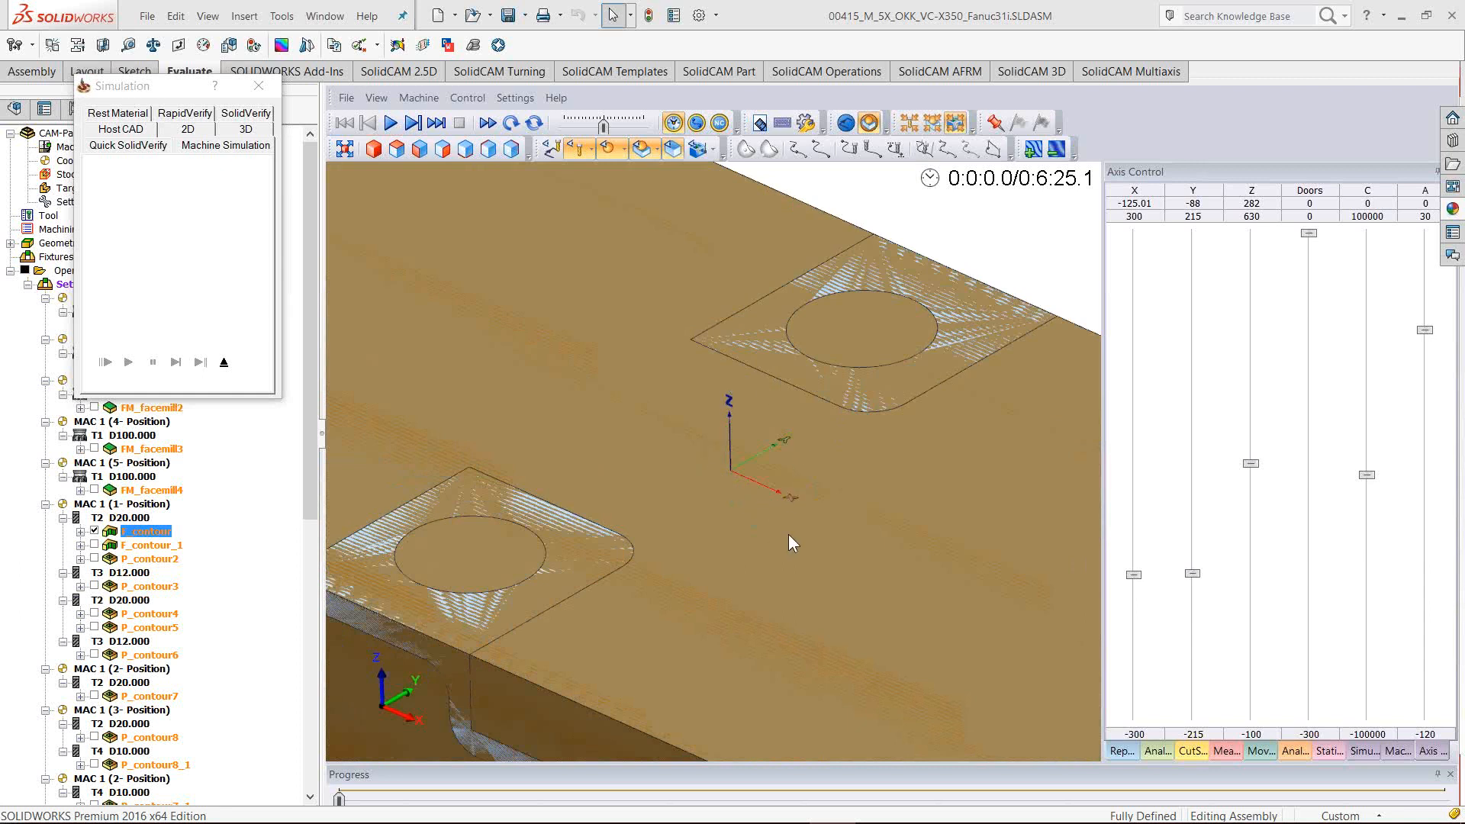
scroll(789, 534, down, 8)
double_click(1191, 505)
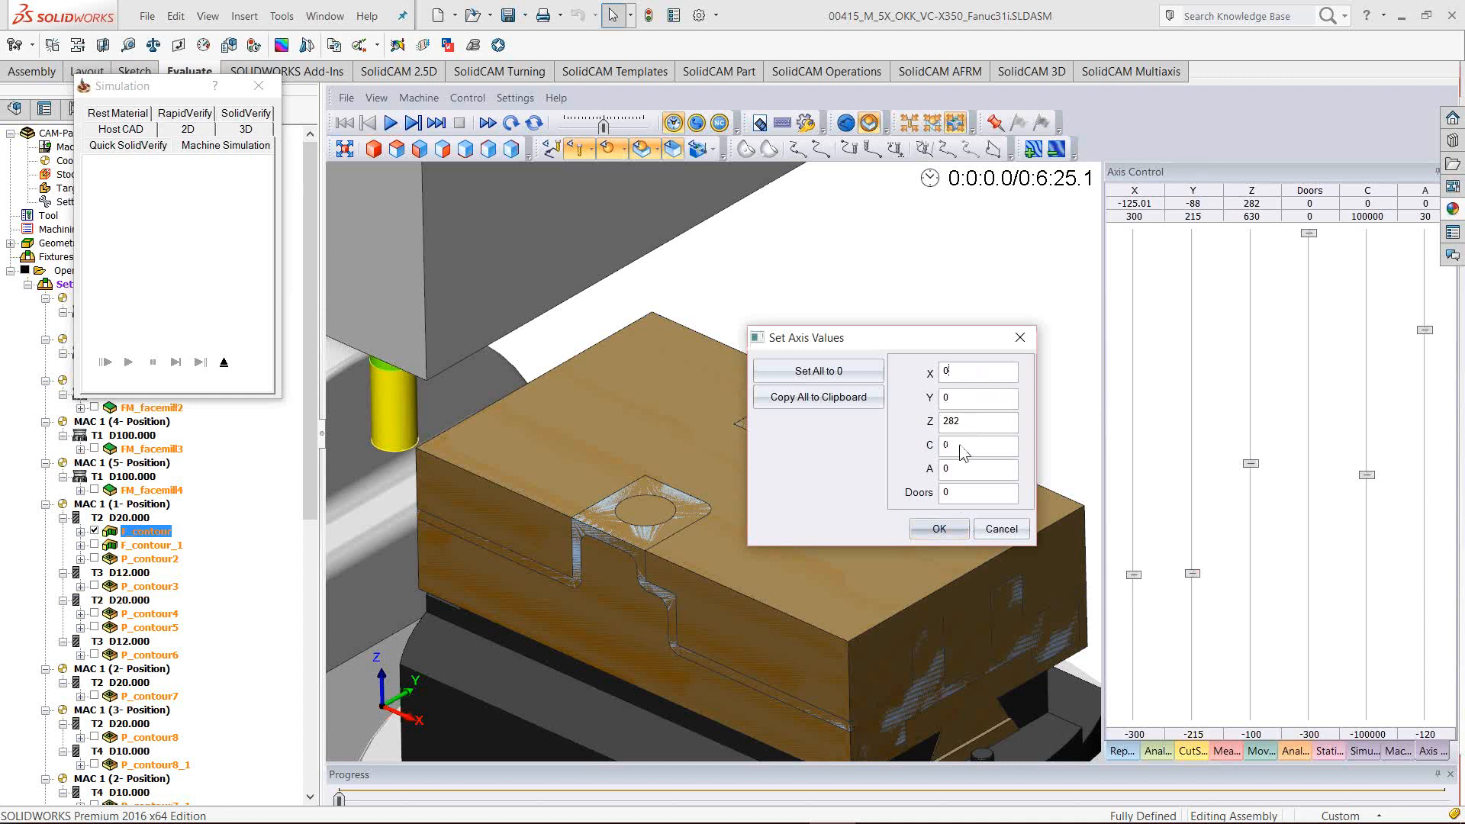
Apply X and Y at 0 and inspect the tool tip over the workpiece up close
click(938, 529)
middle_drag(743, 574, 679, 564)
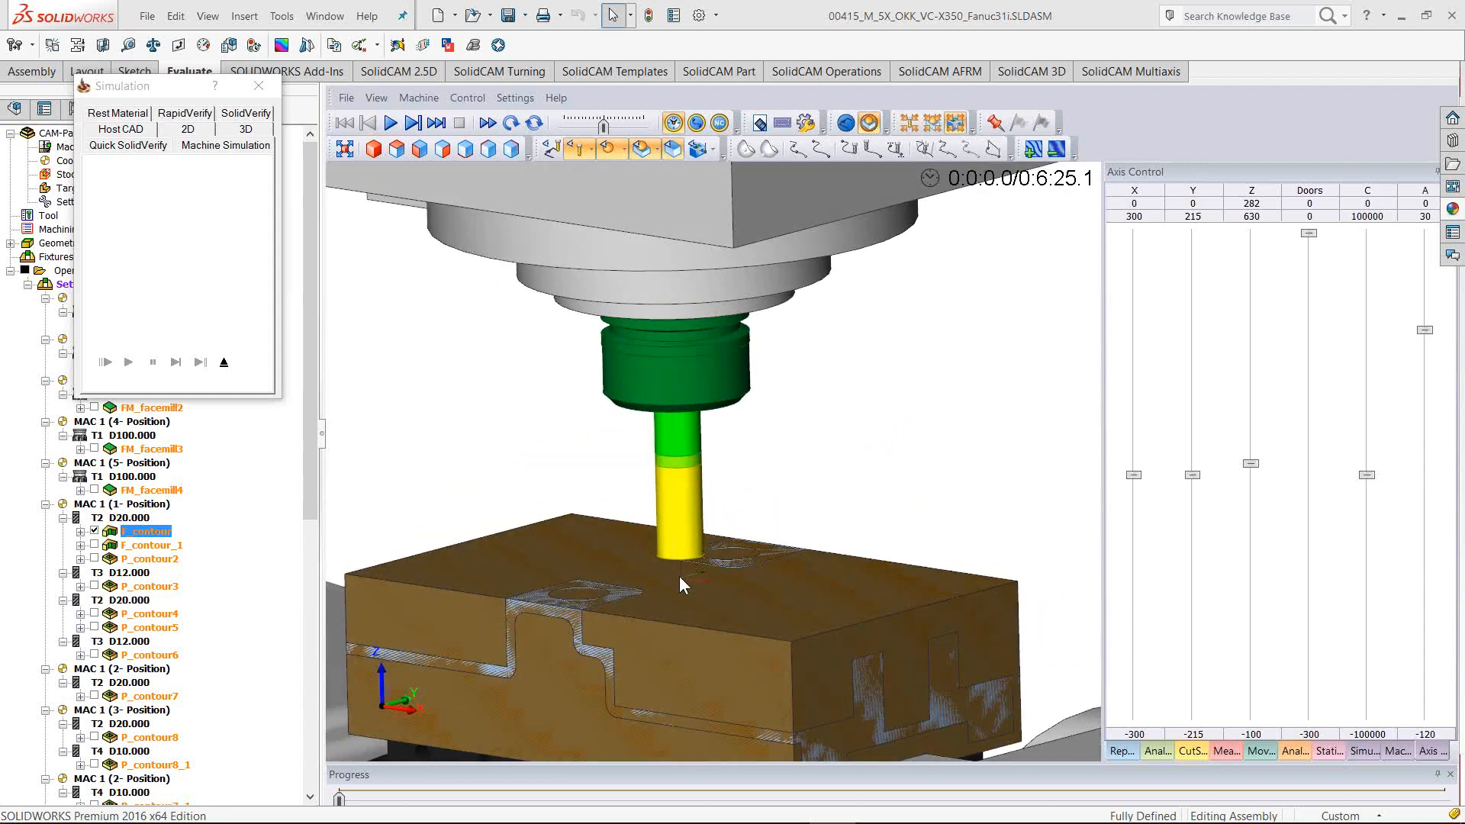
ctrl+middle_drag(812, 528, 860, 366)
middle_drag(860, 366, 899, 525)
scroll(751, 406, up, 5)
scroll(806, 492, up, 2)
scroll(897, 524, up, 4)
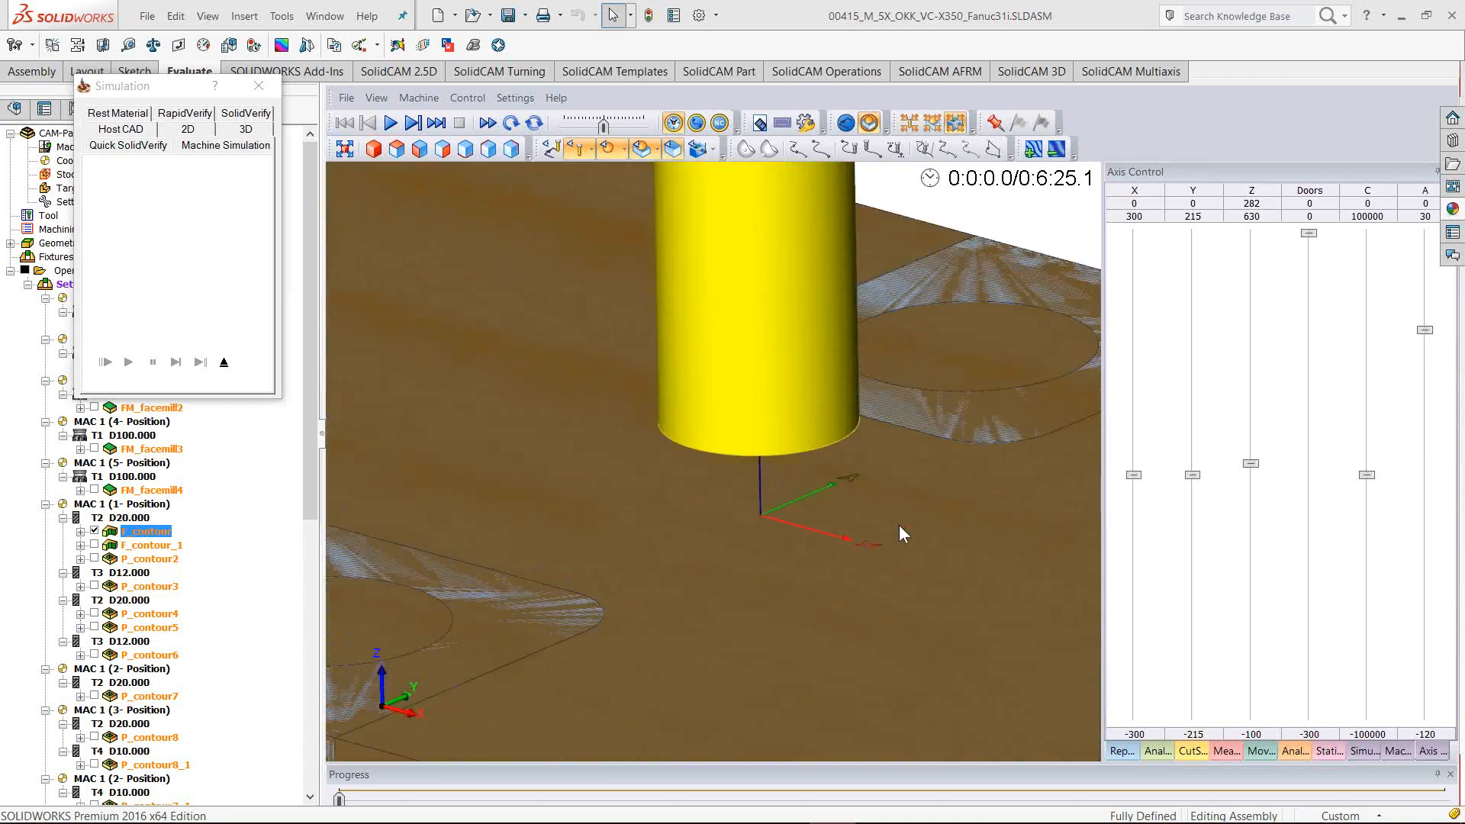
scroll(895, 522, down, 2)
scroll(748, 540, down, 2)
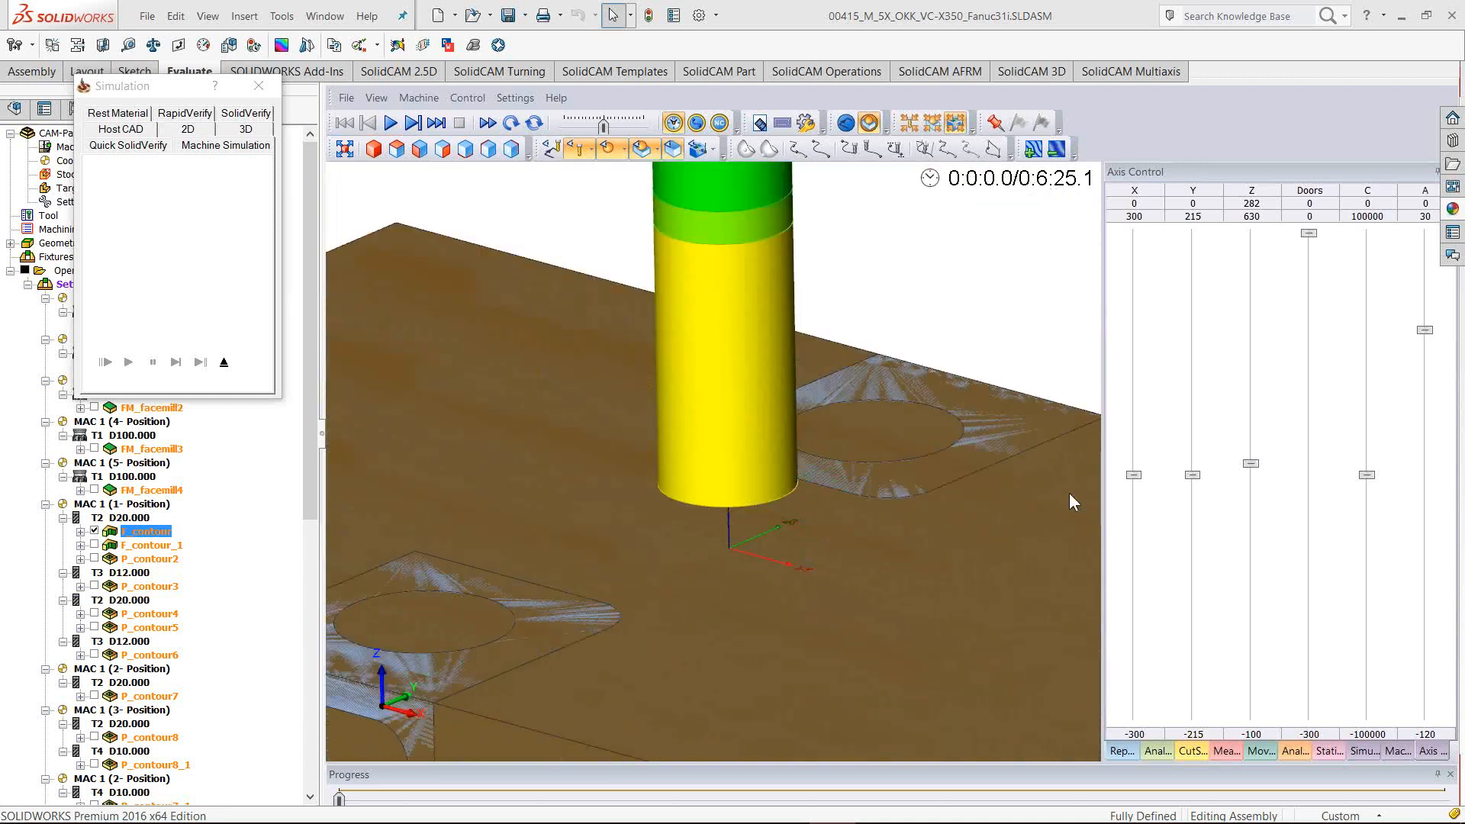
Move the Y axis to 73.02, placing the tool above the workpiece
drag(1196, 485, 1190, 394)
scroll(754, 555, down, 5)
scroll(753, 555, down, 10)
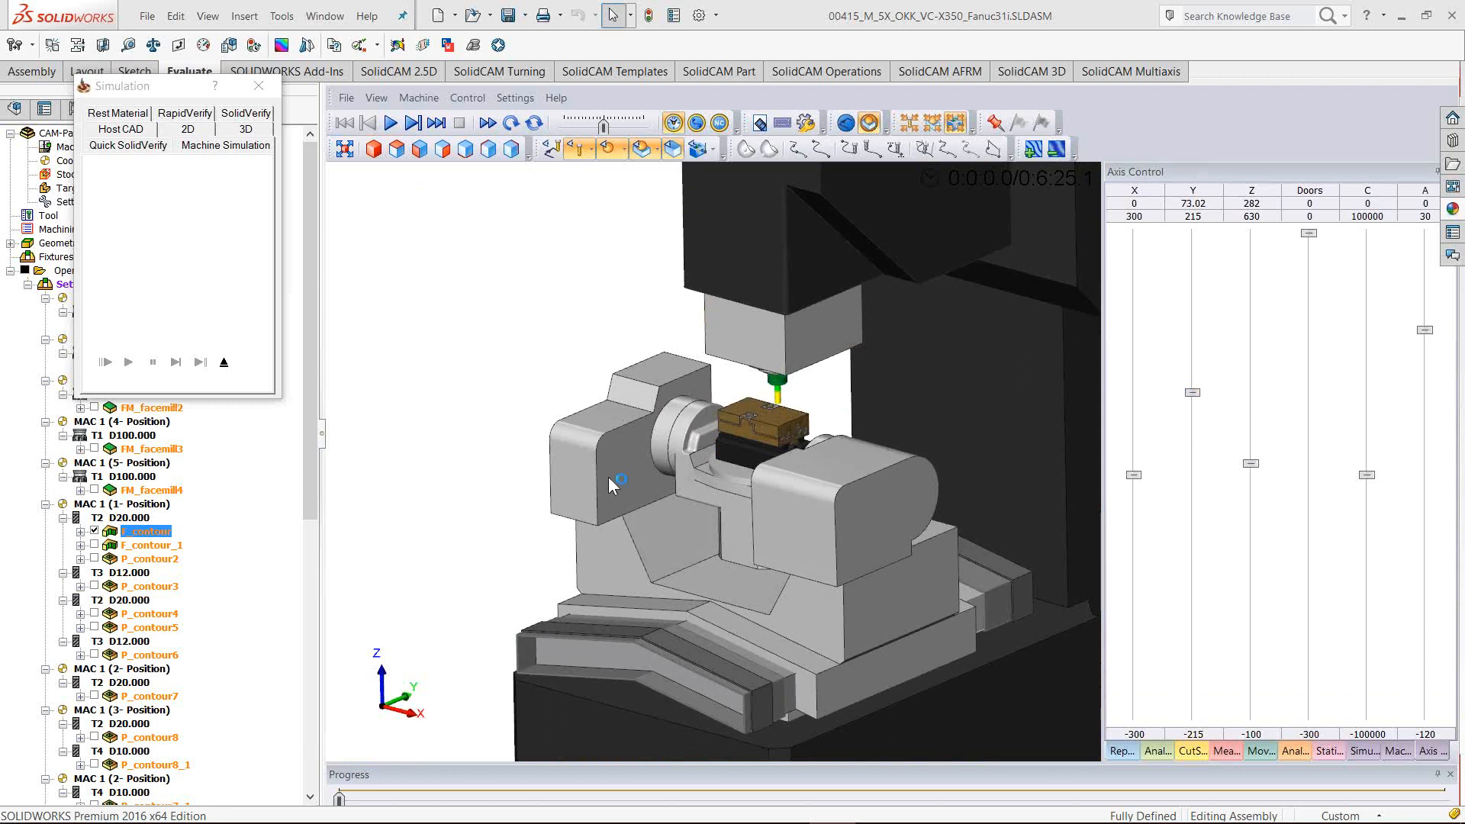
Slide the table's Y axis back to 9.17, then exit Machine Simulation to the F_contour part
drag(1193, 396, 1198, 464)
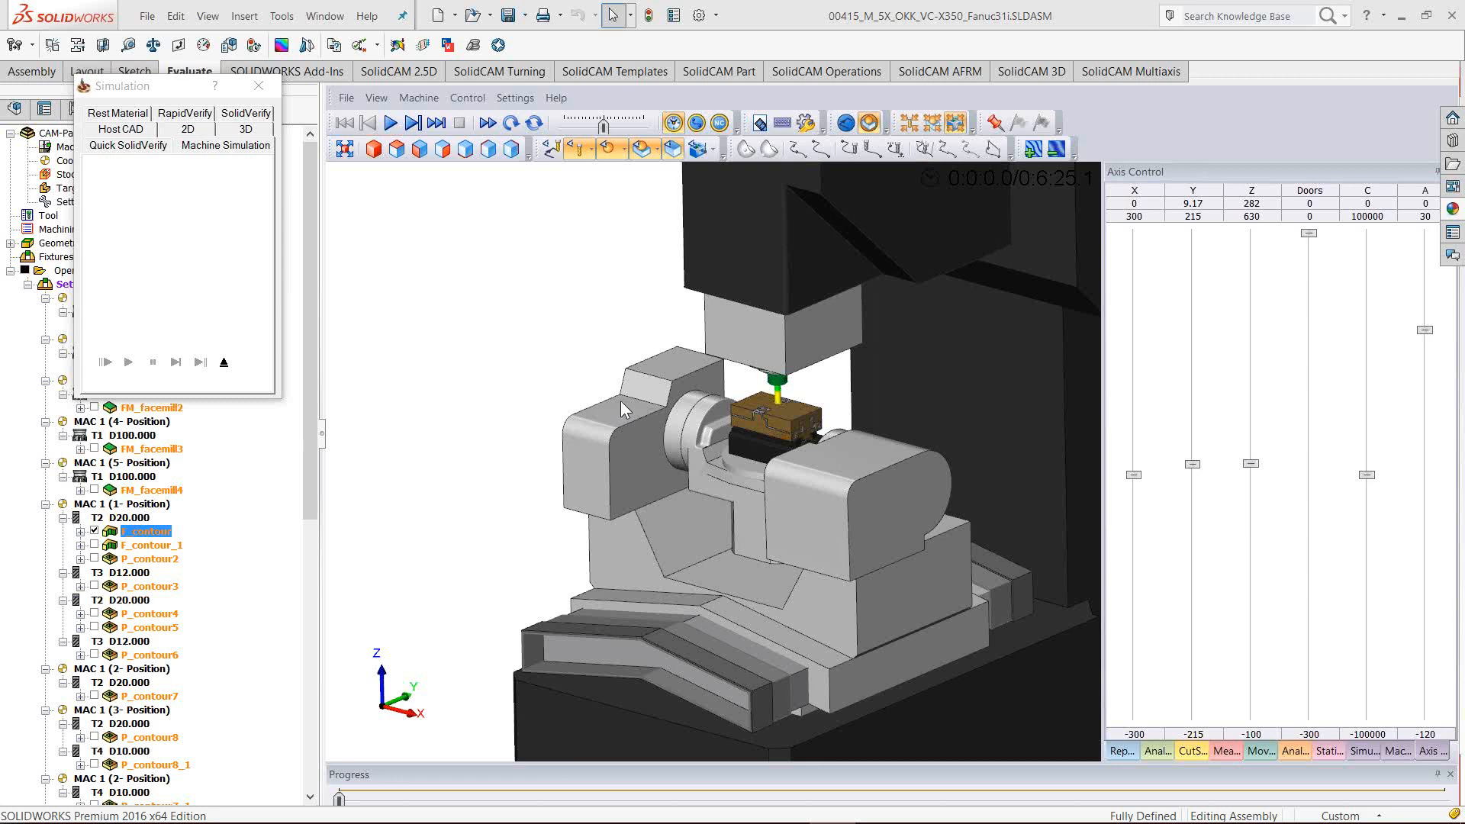
middle_drag(749, 419, 730, 398)
scroll(721, 400, up, 5)
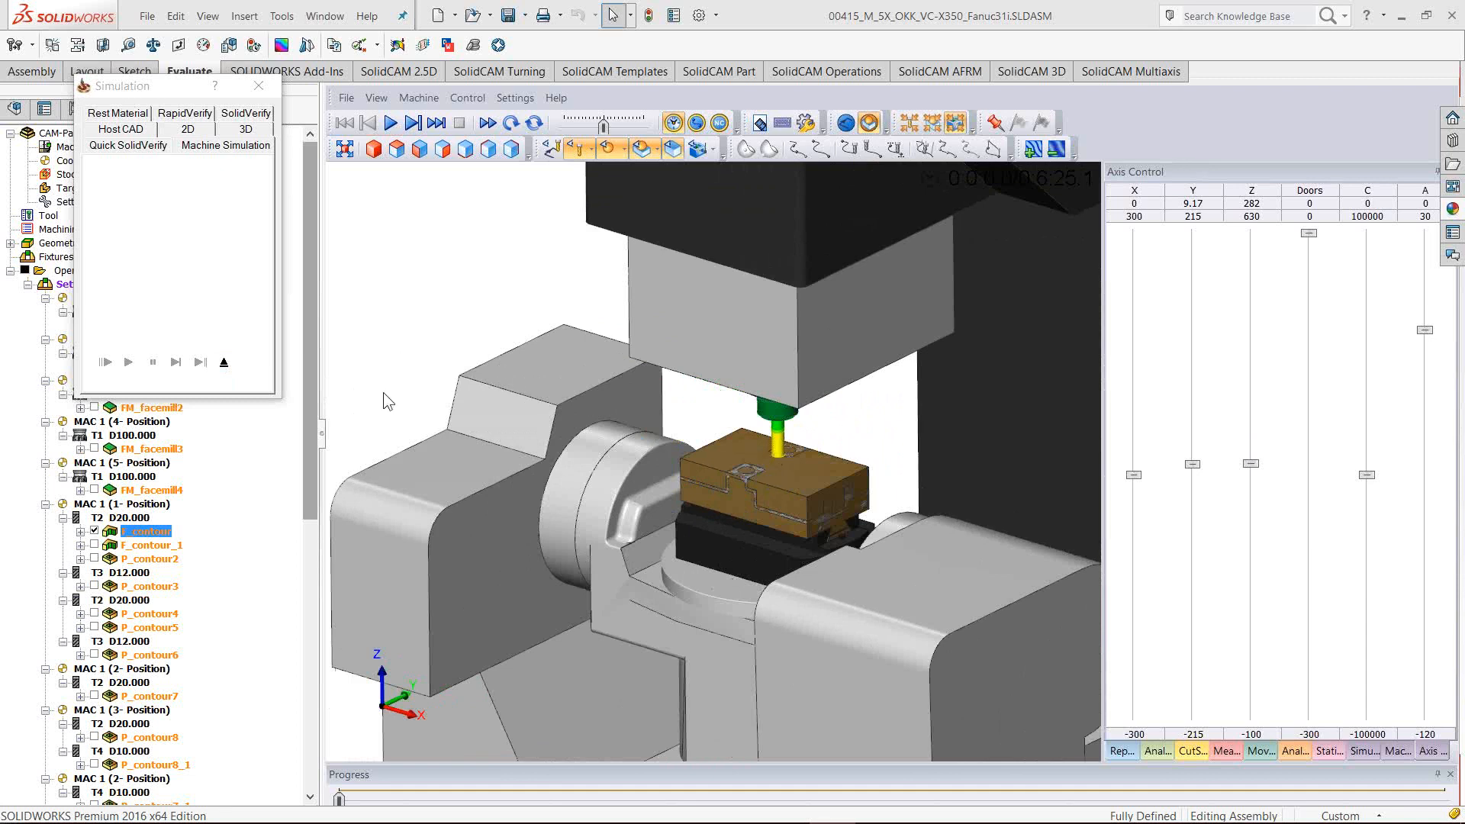
click(224, 361)
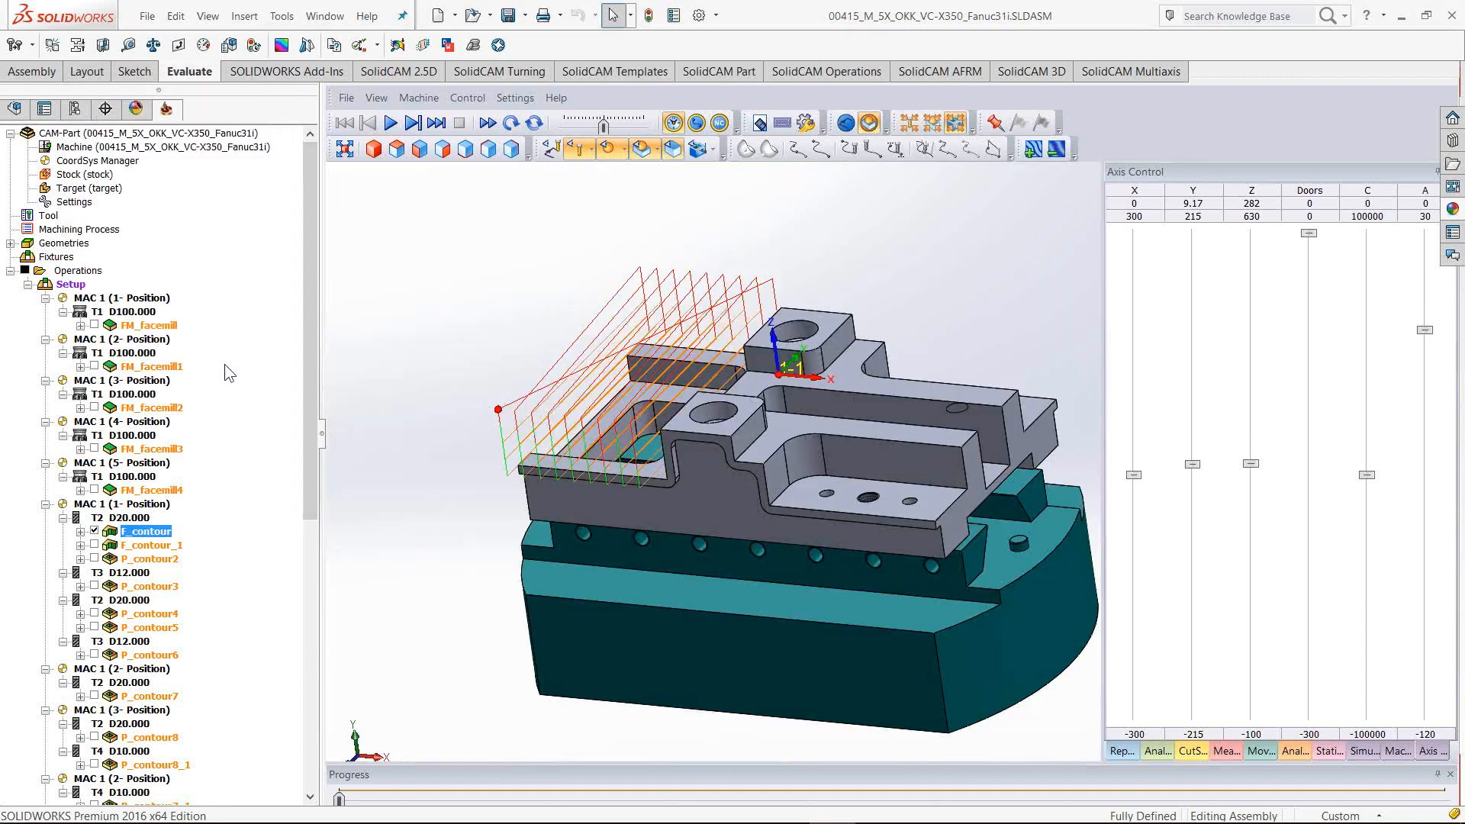
mouse_move(785, 804)
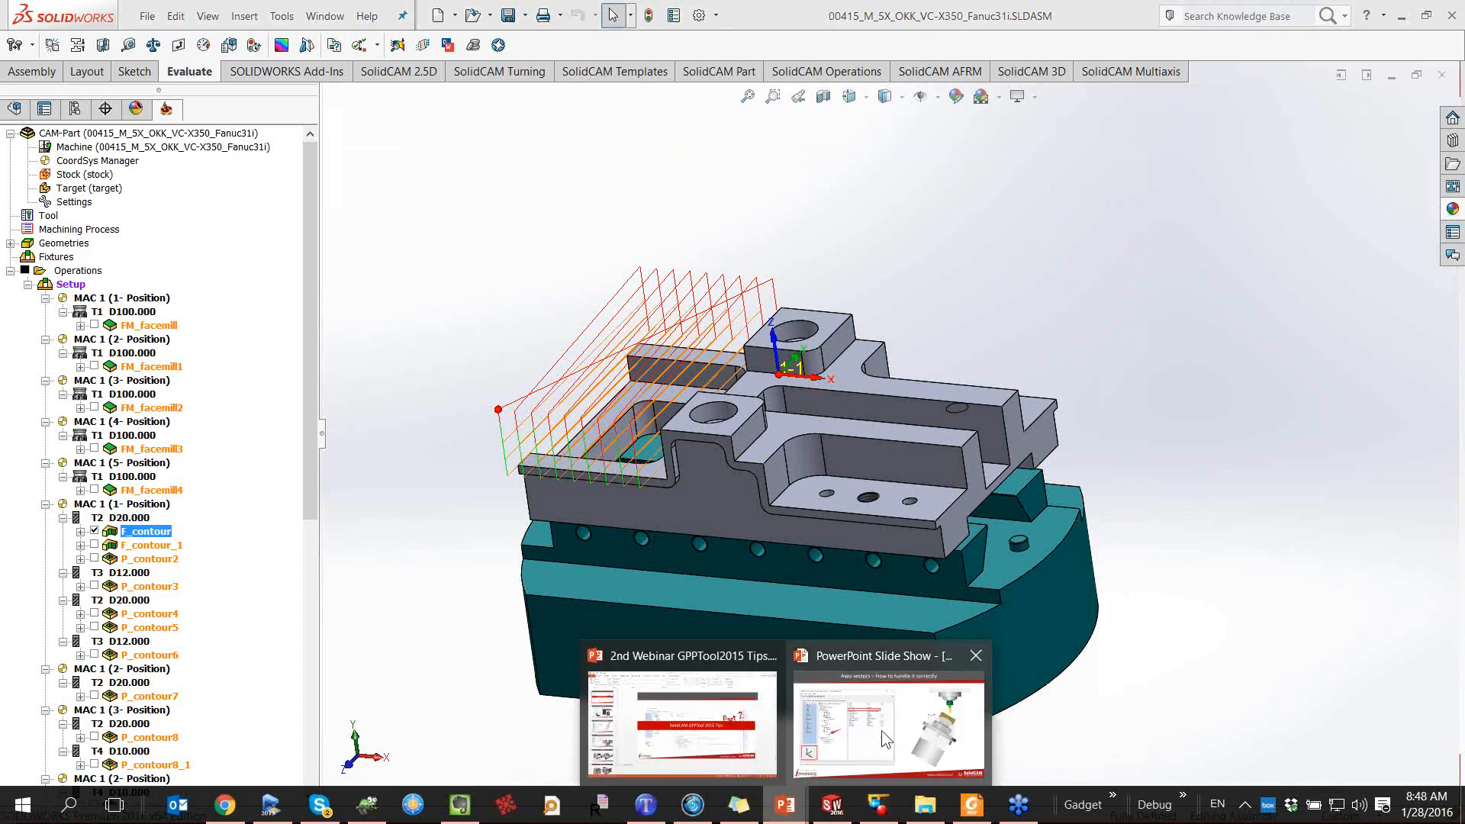
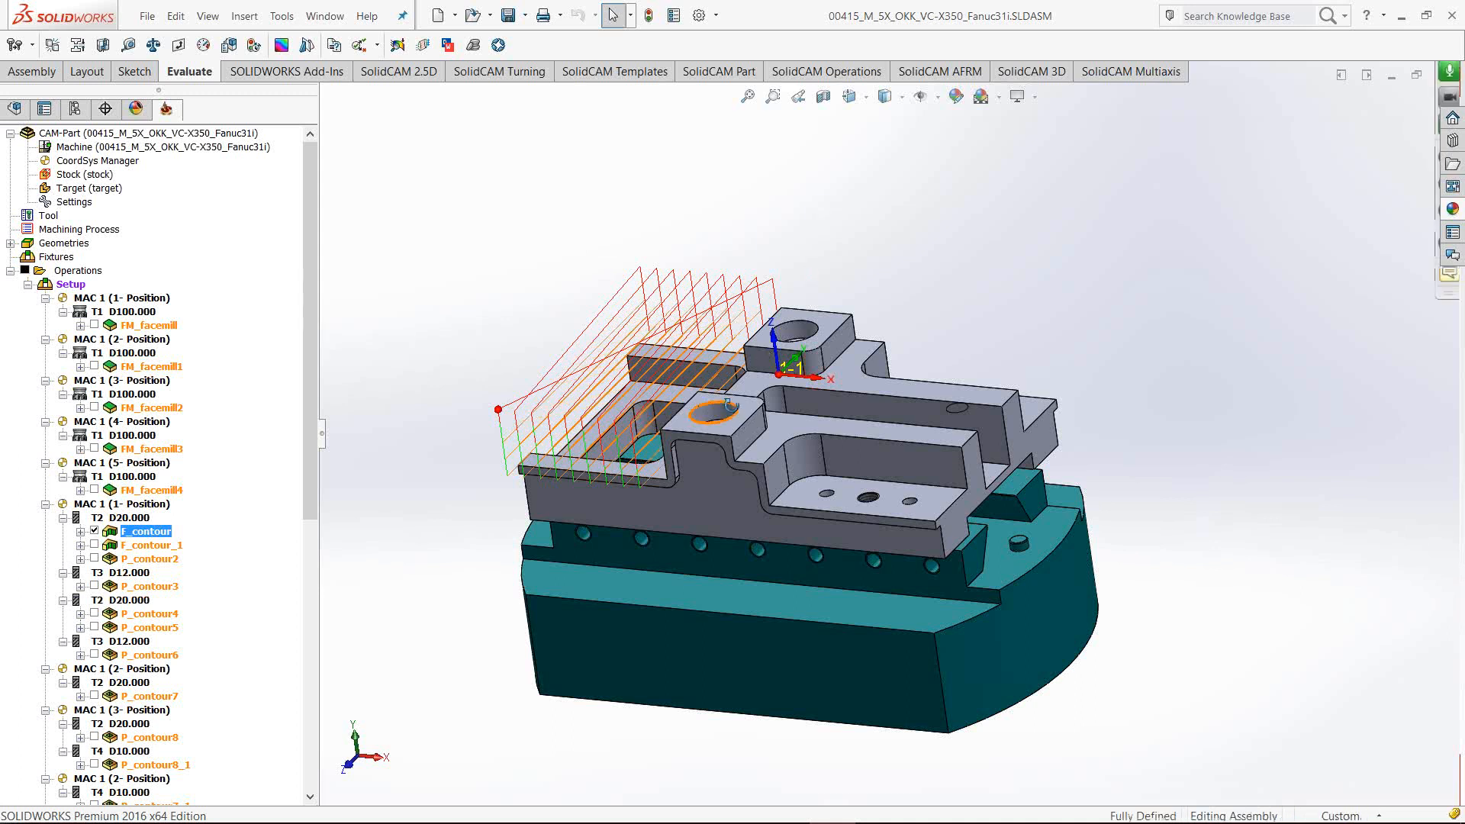
Scroll the operations tree to review the facemill and contour operations under the Setup
scroll(777, 474, down, 1)
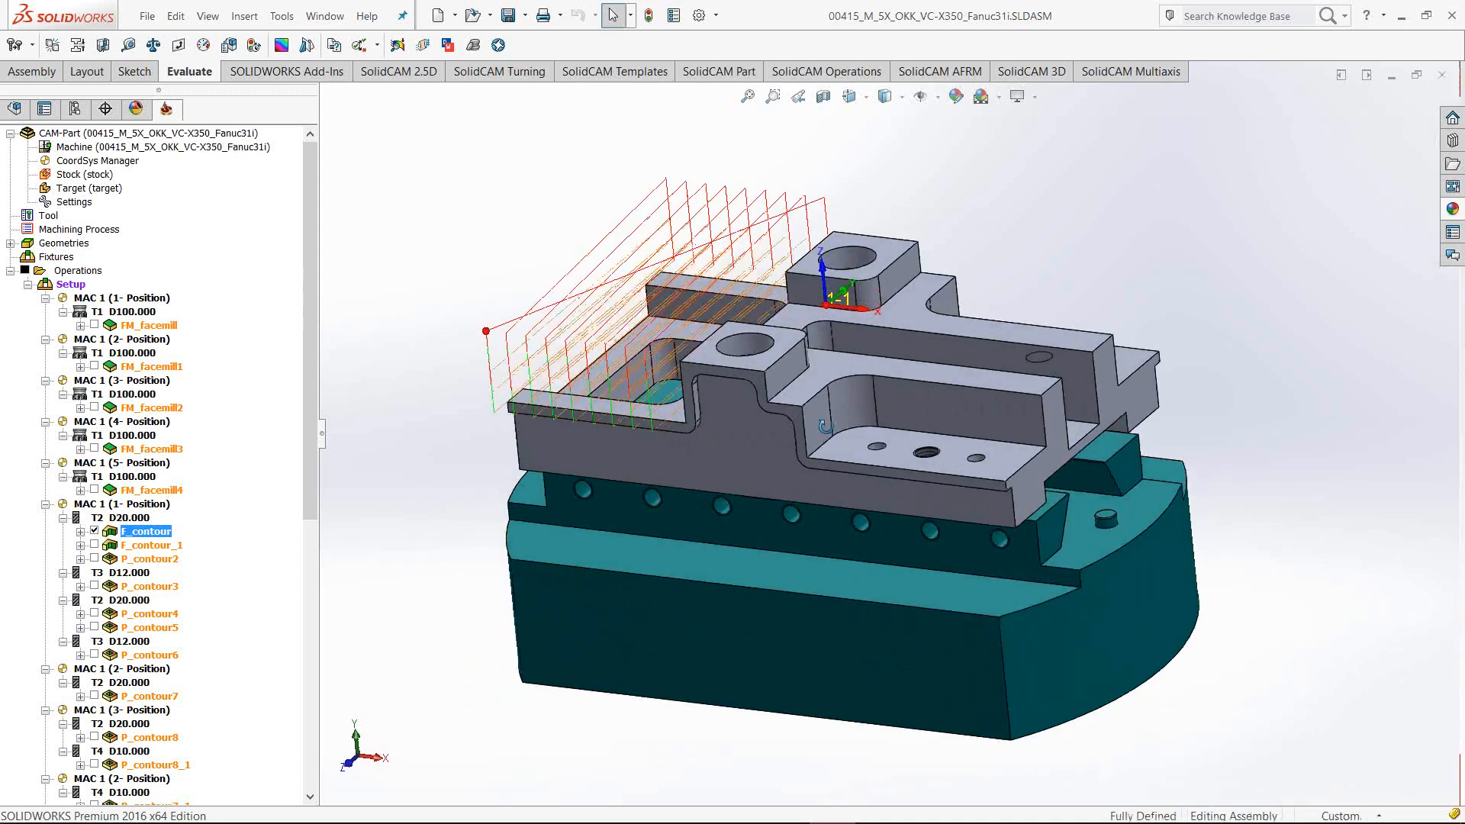
In 3D-Tool, orbit and zoom the OKK machine model and identify the red housing part
click(876, 815)
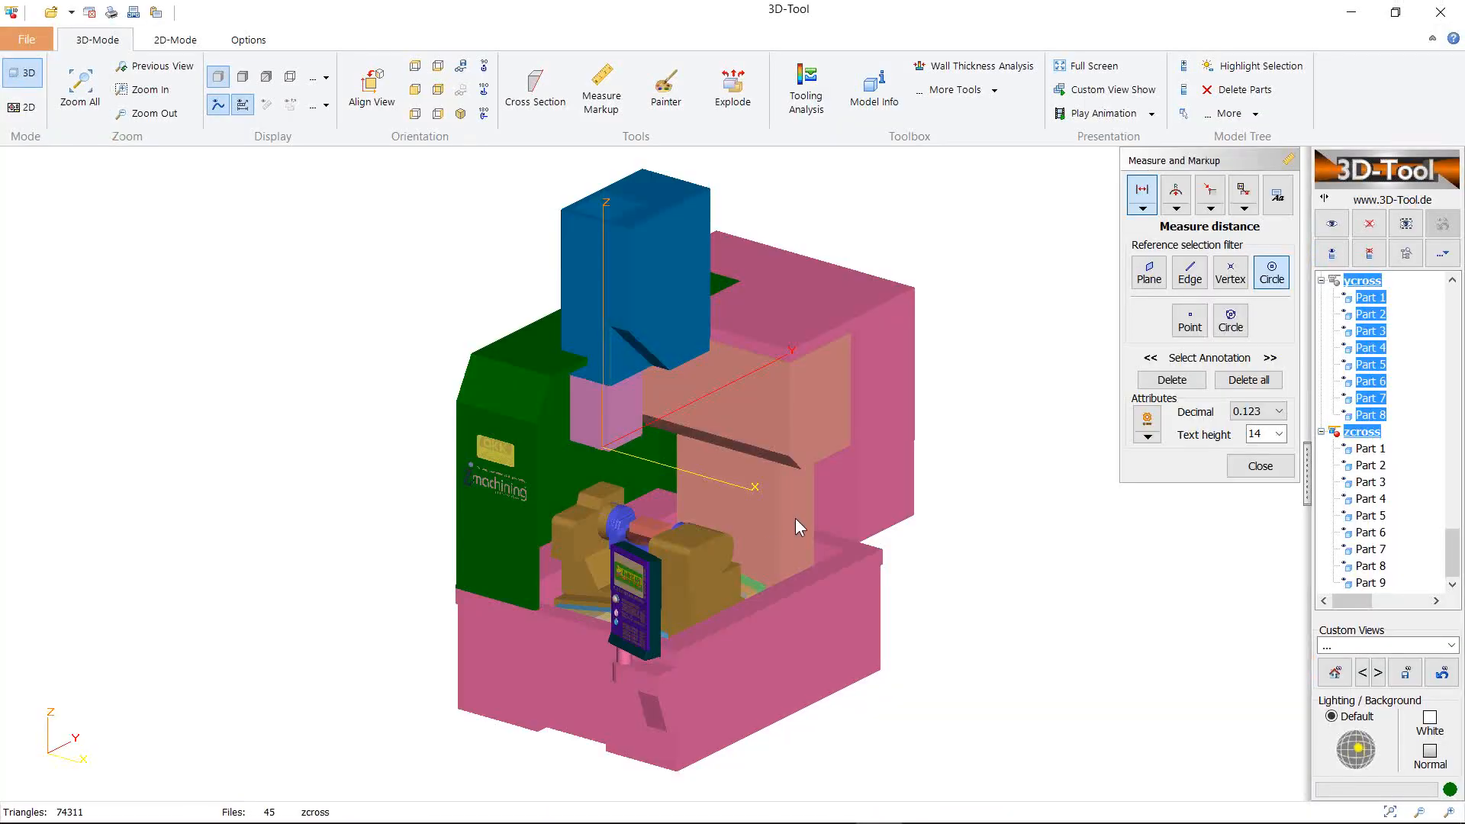
drag(665, 520, 592, 464)
right_drag(731, 519, 776, 507)
drag(775, 507, 689, 482)
scroll(690, 500, up, 5)
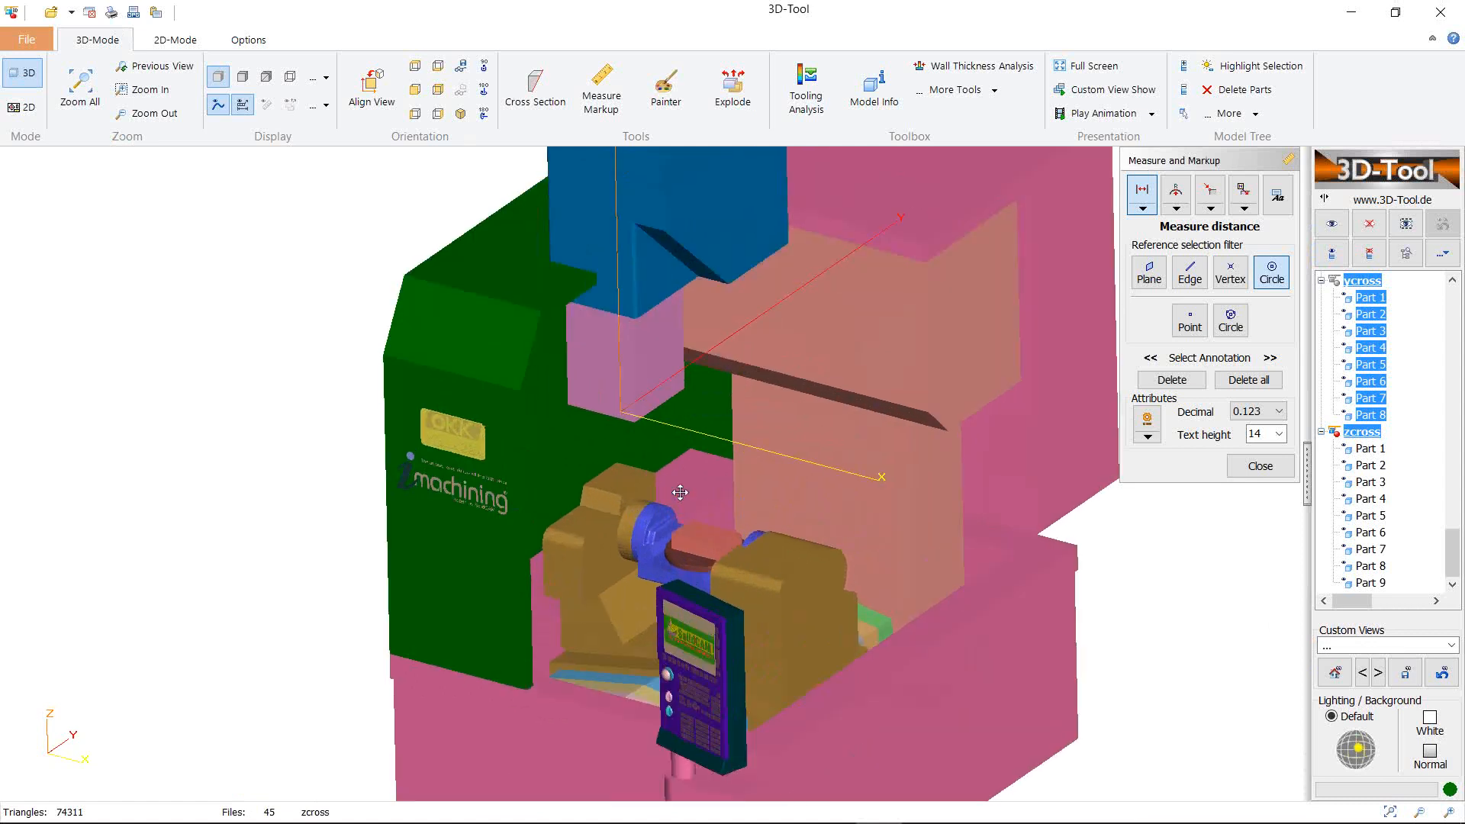
scroll(714, 500, up, 2)
right_click(723, 505)
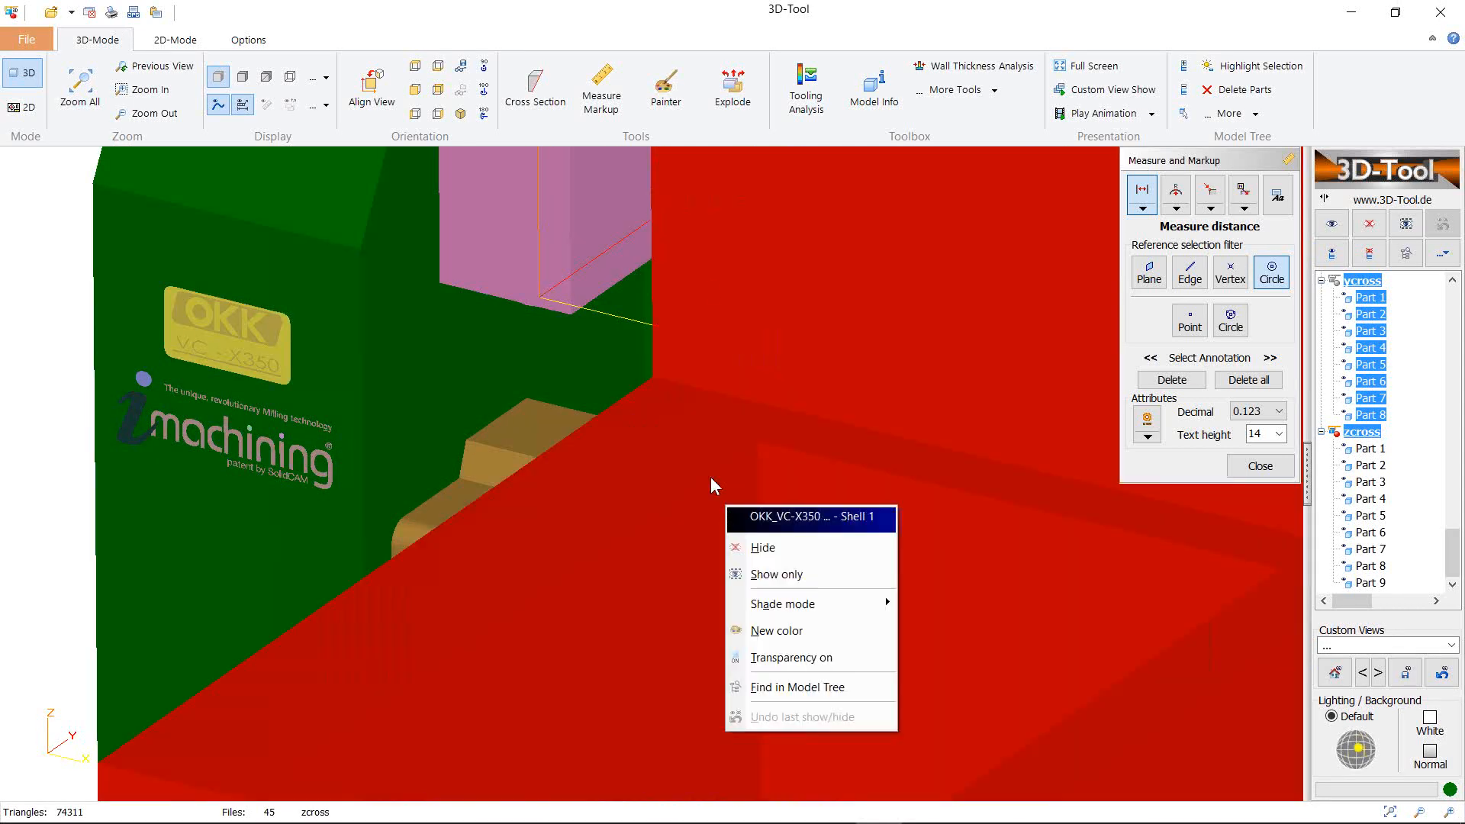
scroll(752, 528, up, 2)
scroll(753, 519, down, 6)
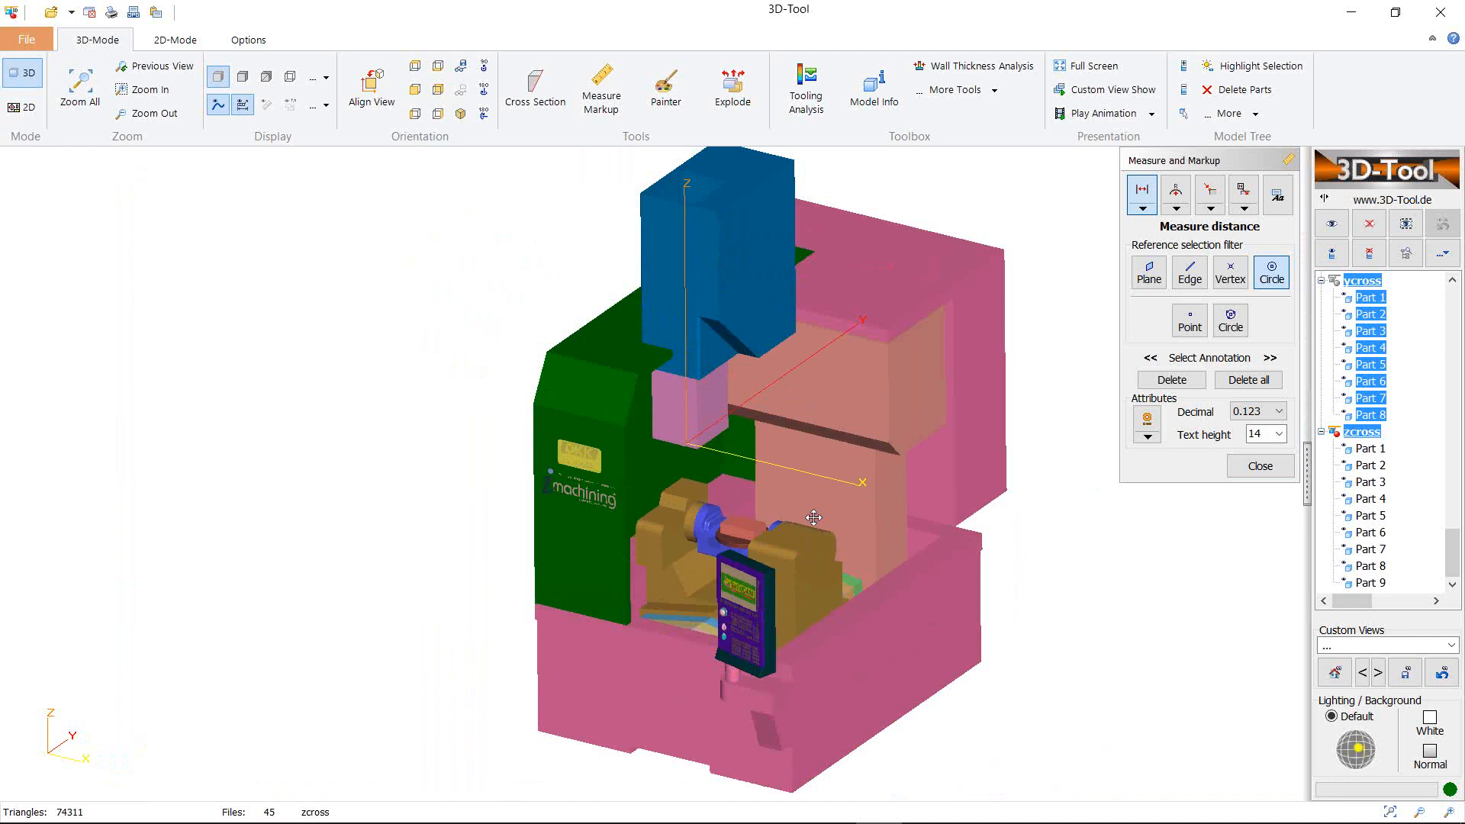
mouse_move(776, 501)
mouse_down()
mouse_move(803, 494)
mouse_move(780, 494)
mouse_up()
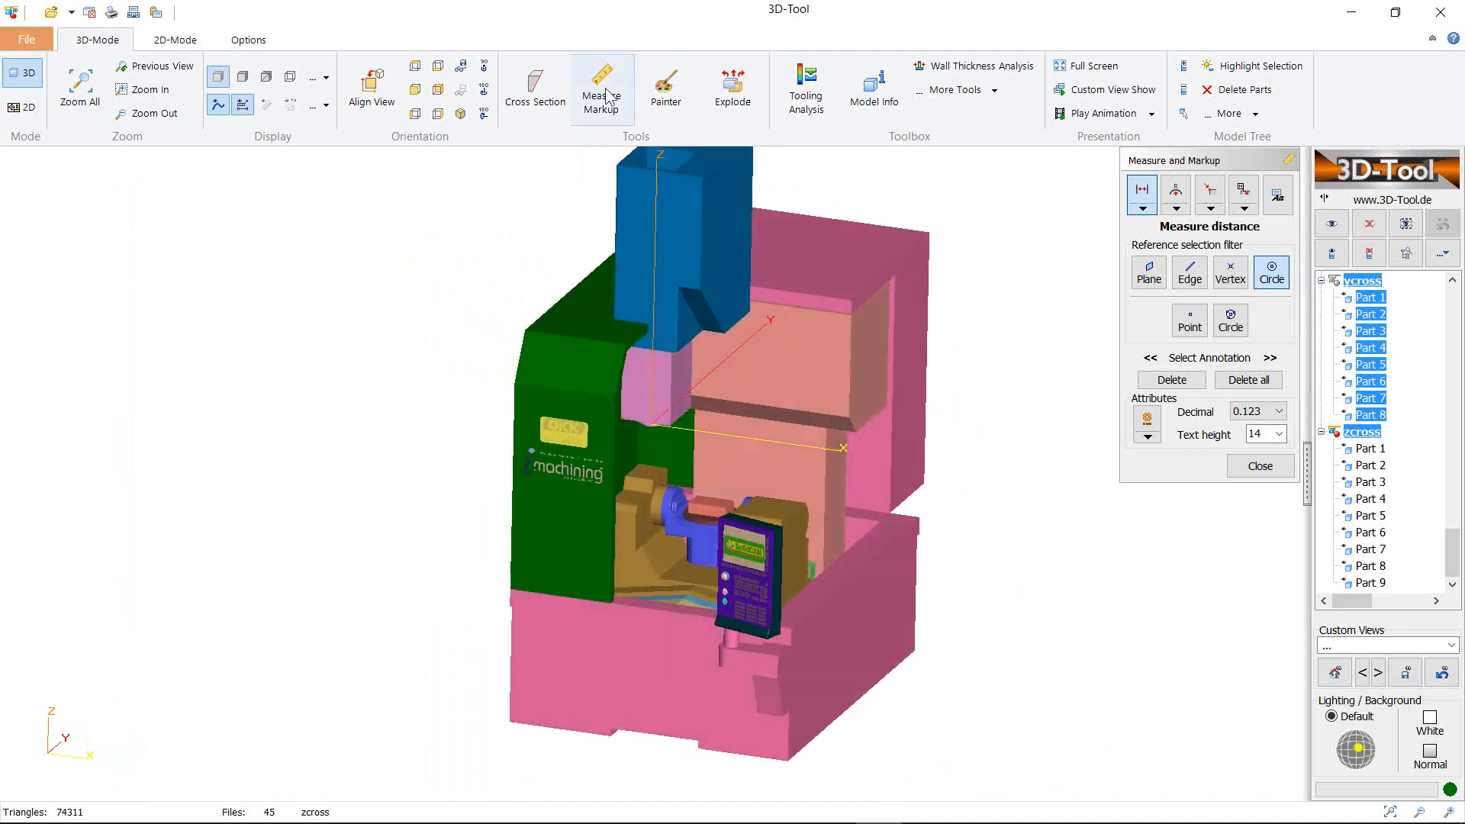
Close the measuring panel and inspect the machine from the saved Spindle-Tool view
click(1260, 466)
mouse_move(836, 491)
mouse_down()
mouse_move(771, 488)
mouse_move(811, 488)
mouse_up()
right_drag(811, 489, 803, 501)
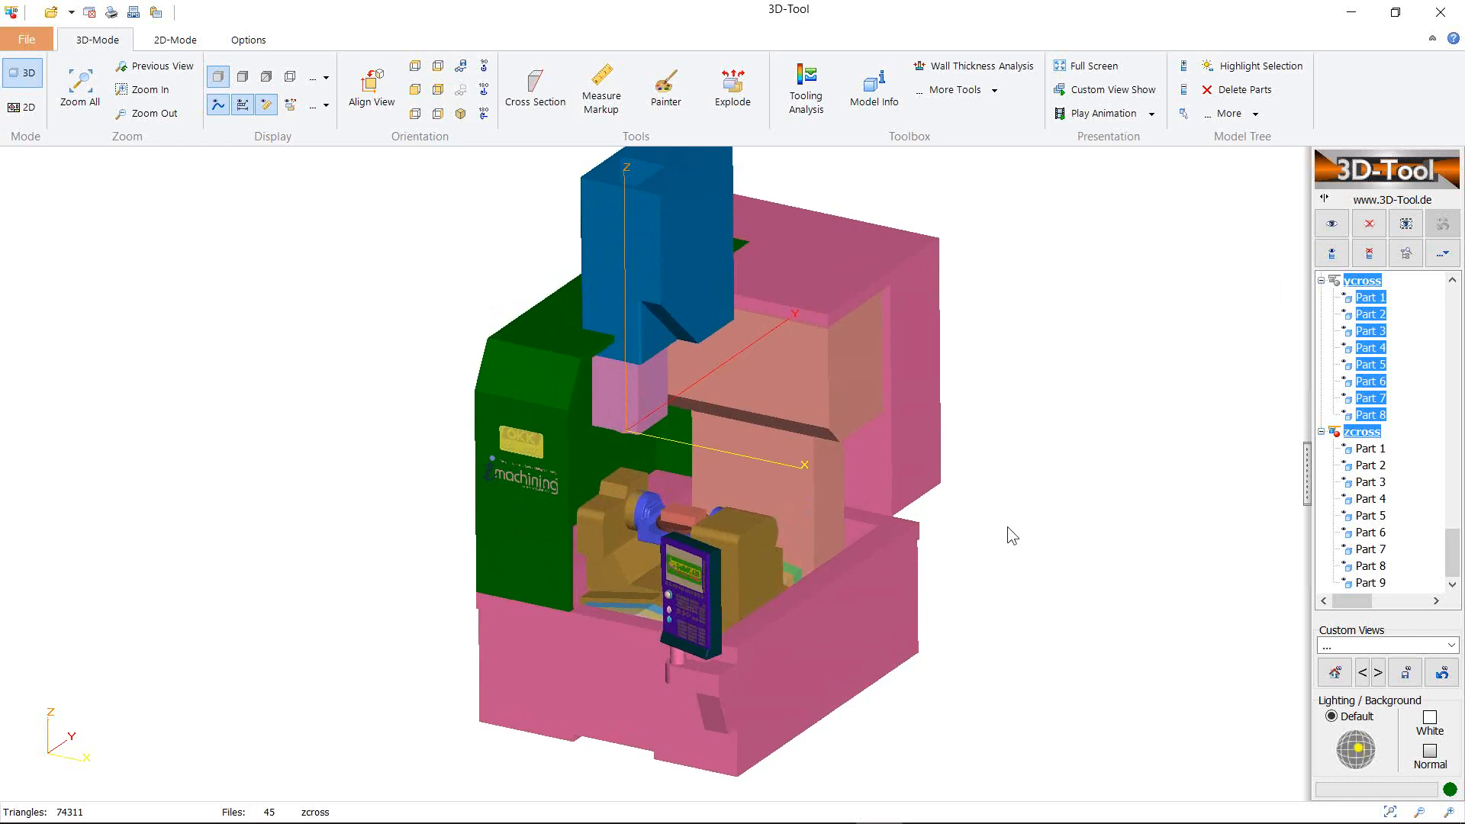
scroll(659, 436, down, 2)
scroll(686, 465, up, 4)
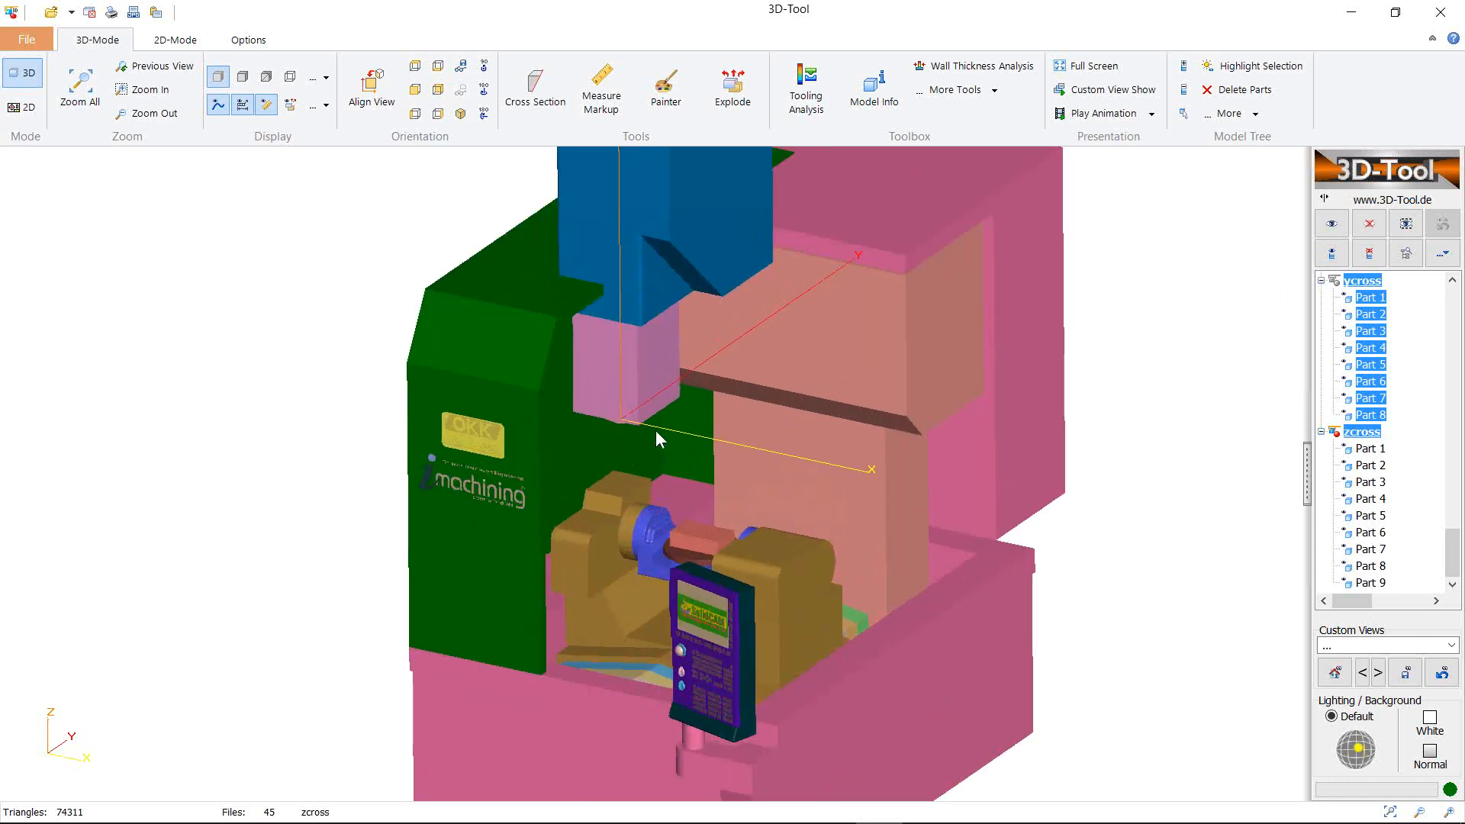
scroll(658, 436, up, 2)
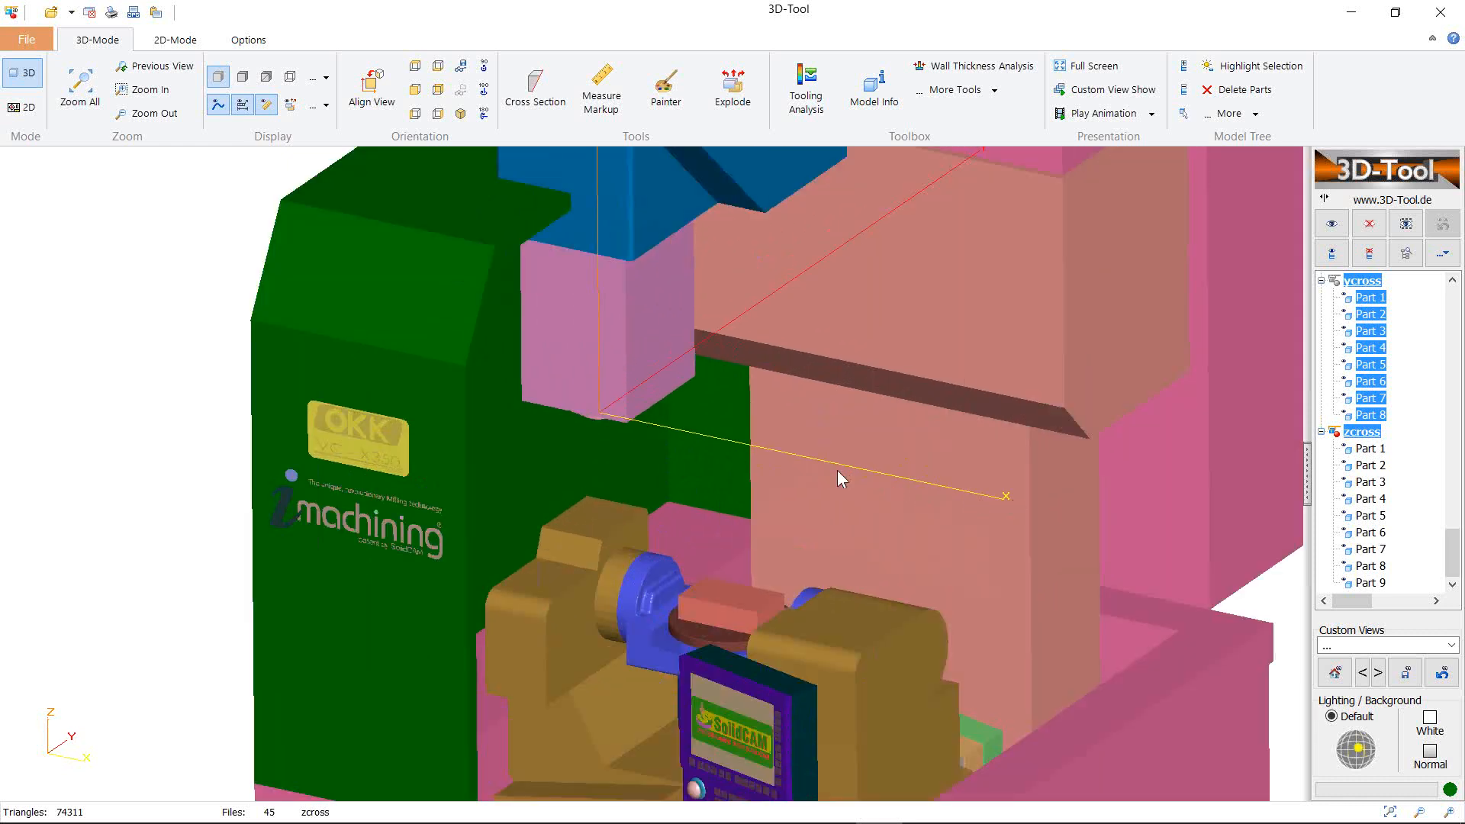
click(1450, 645)
click(1382, 677)
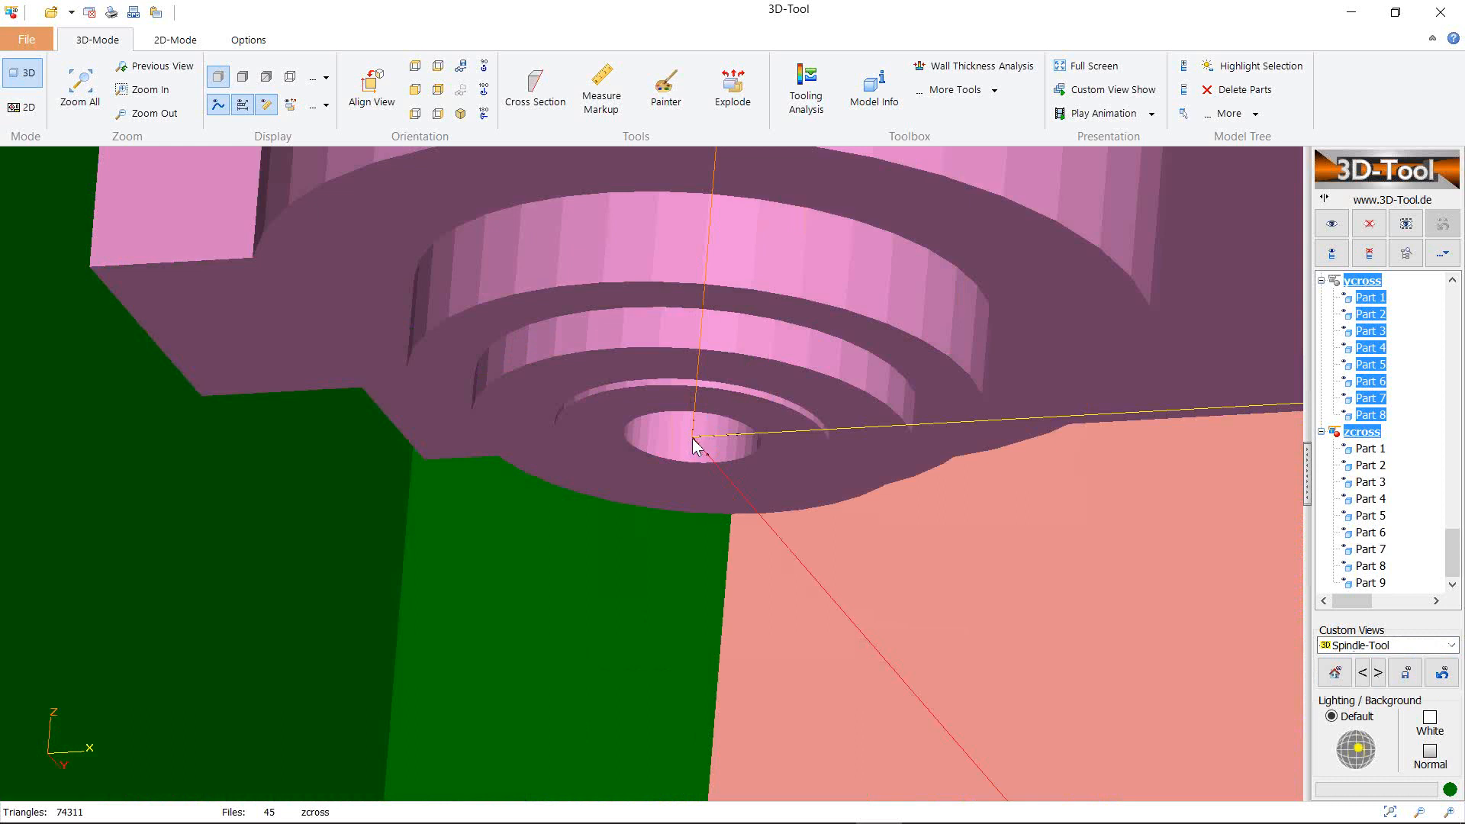
scroll(694, 441, down, 5)
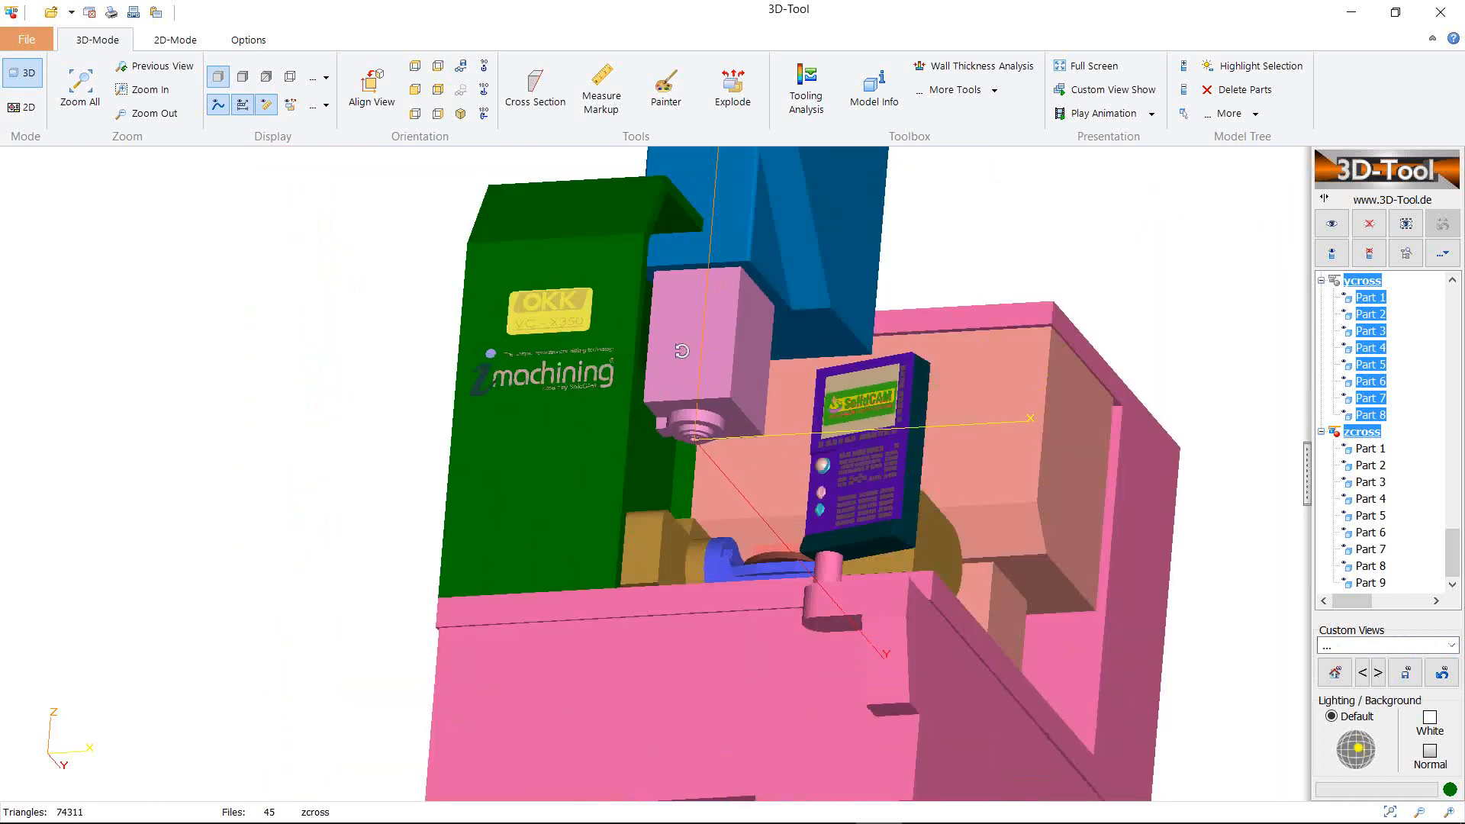
drag(681, 350, 744, 424)
right_drag(744, 424, 717, 398)
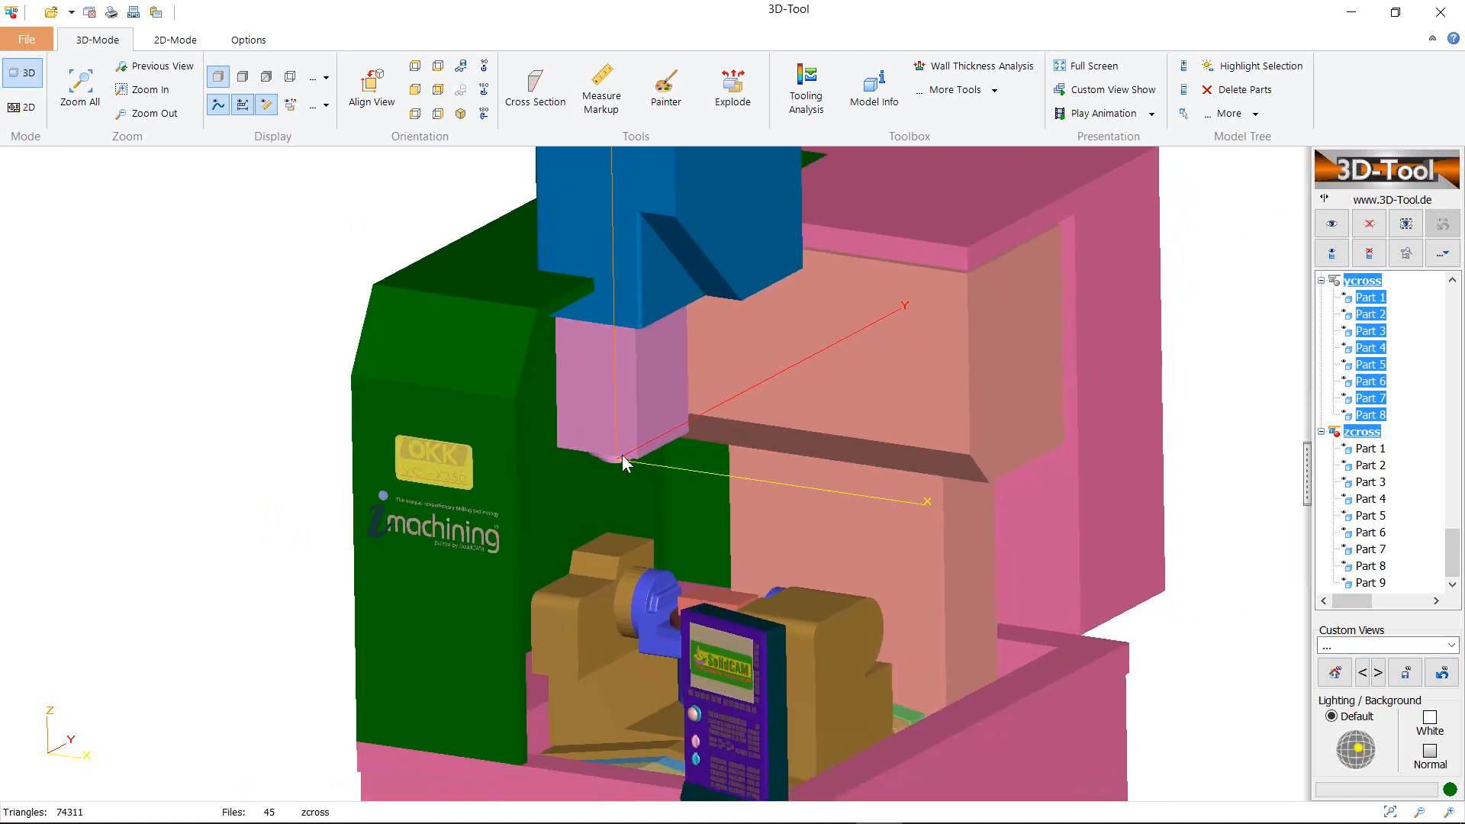
scroll(614, 459, down, 3)
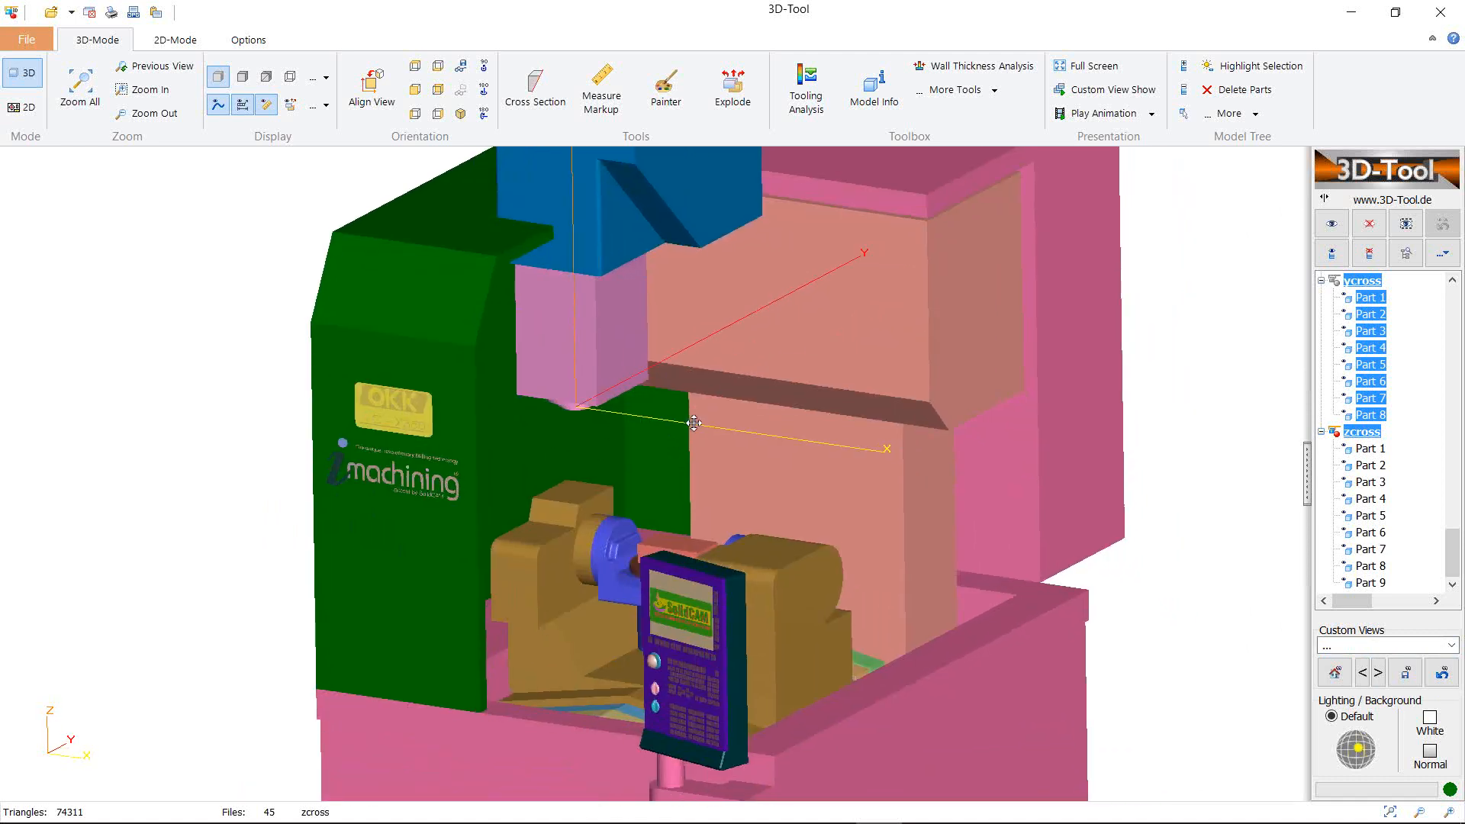
scroll(584, 419, up, 3)
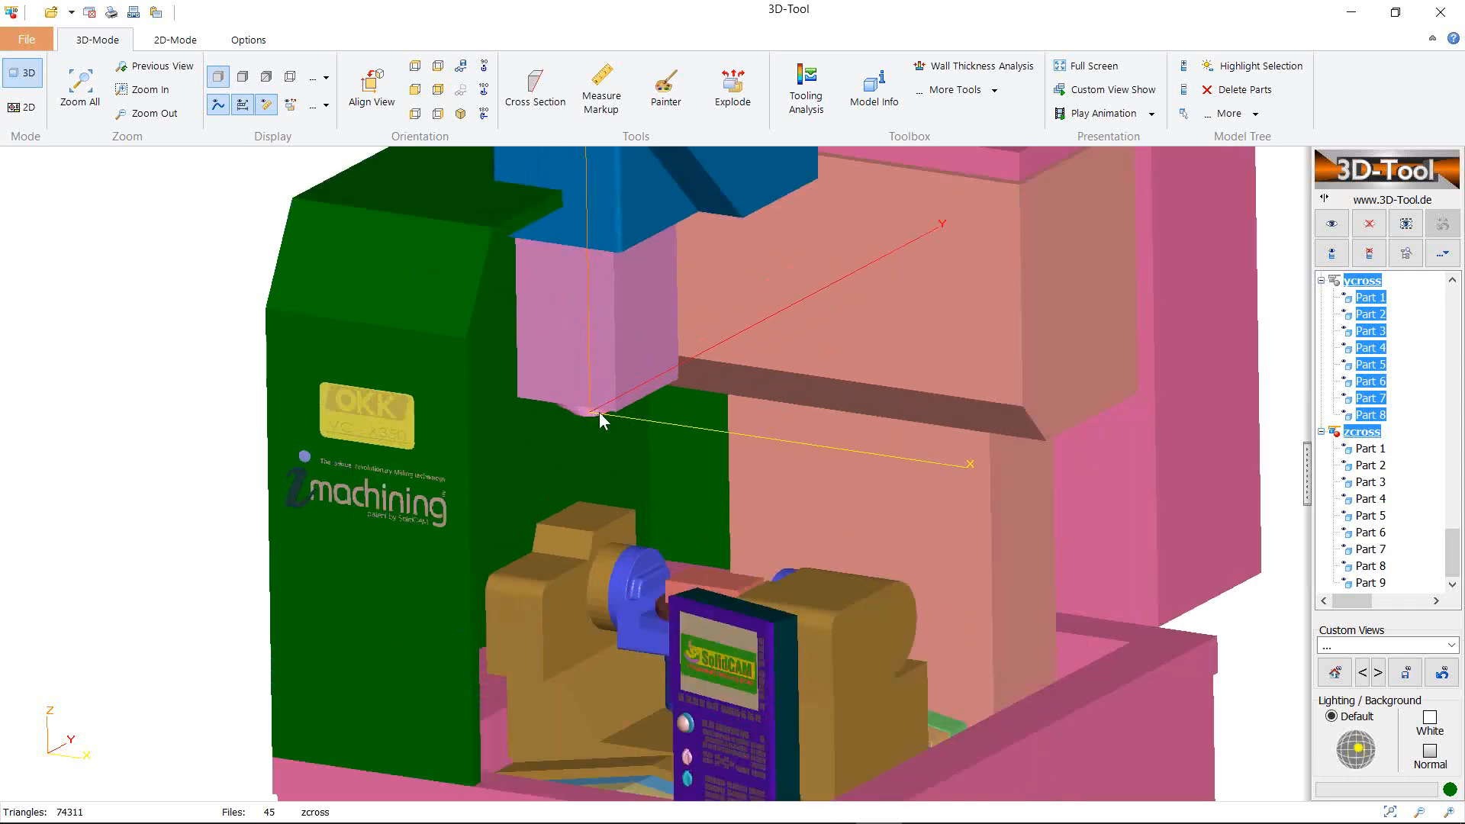
Back in SOLIDWORKS, open the CAM part's Machine definition for editing
click(831, 805)
click(245, 149)
double_click(246, 148)
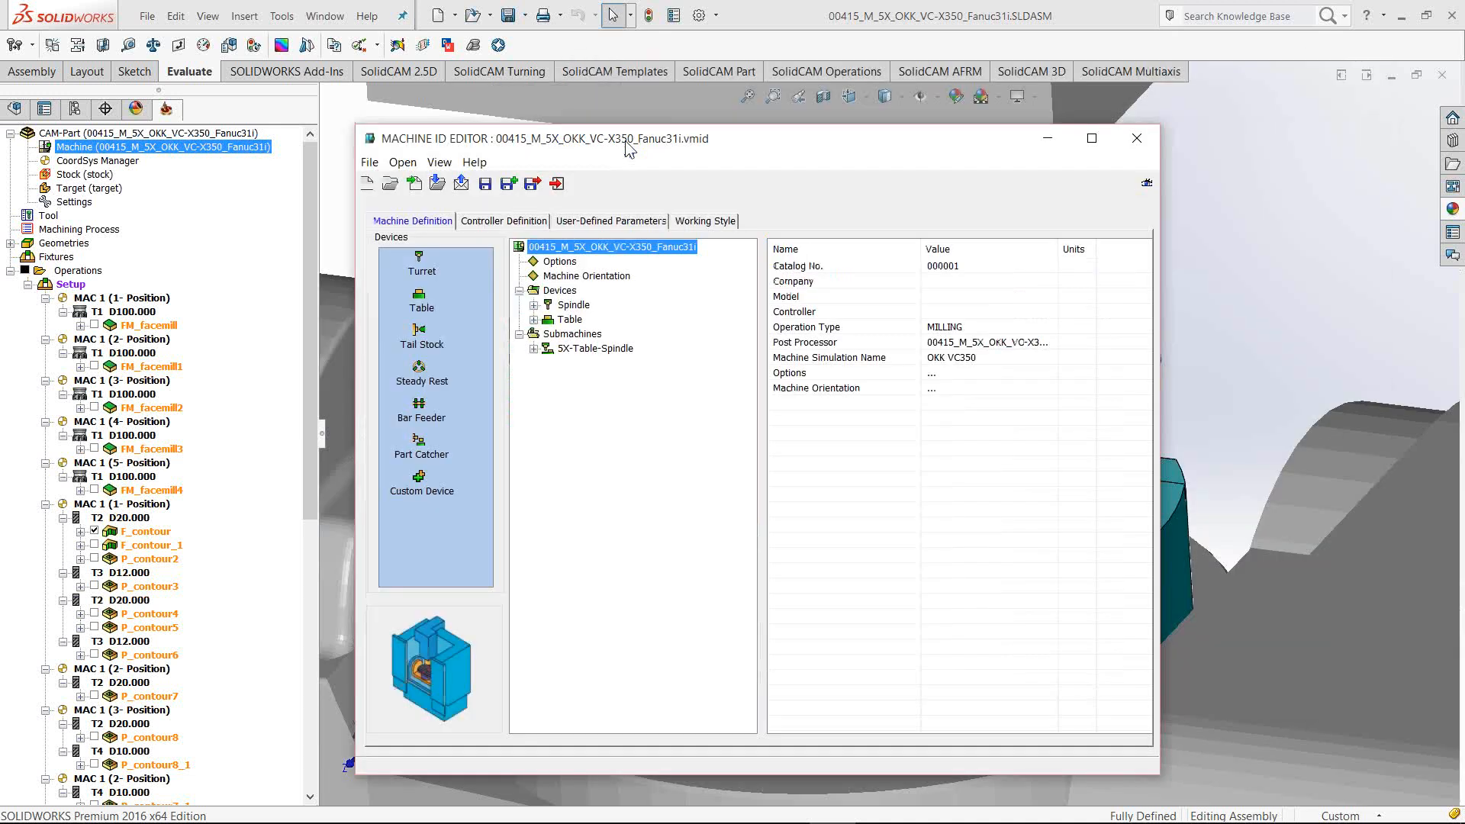
Expand Devices > Spindle > Stations > Station_1 and inspect the Spindle and Station_1 CoordSys values
click(559, 291)
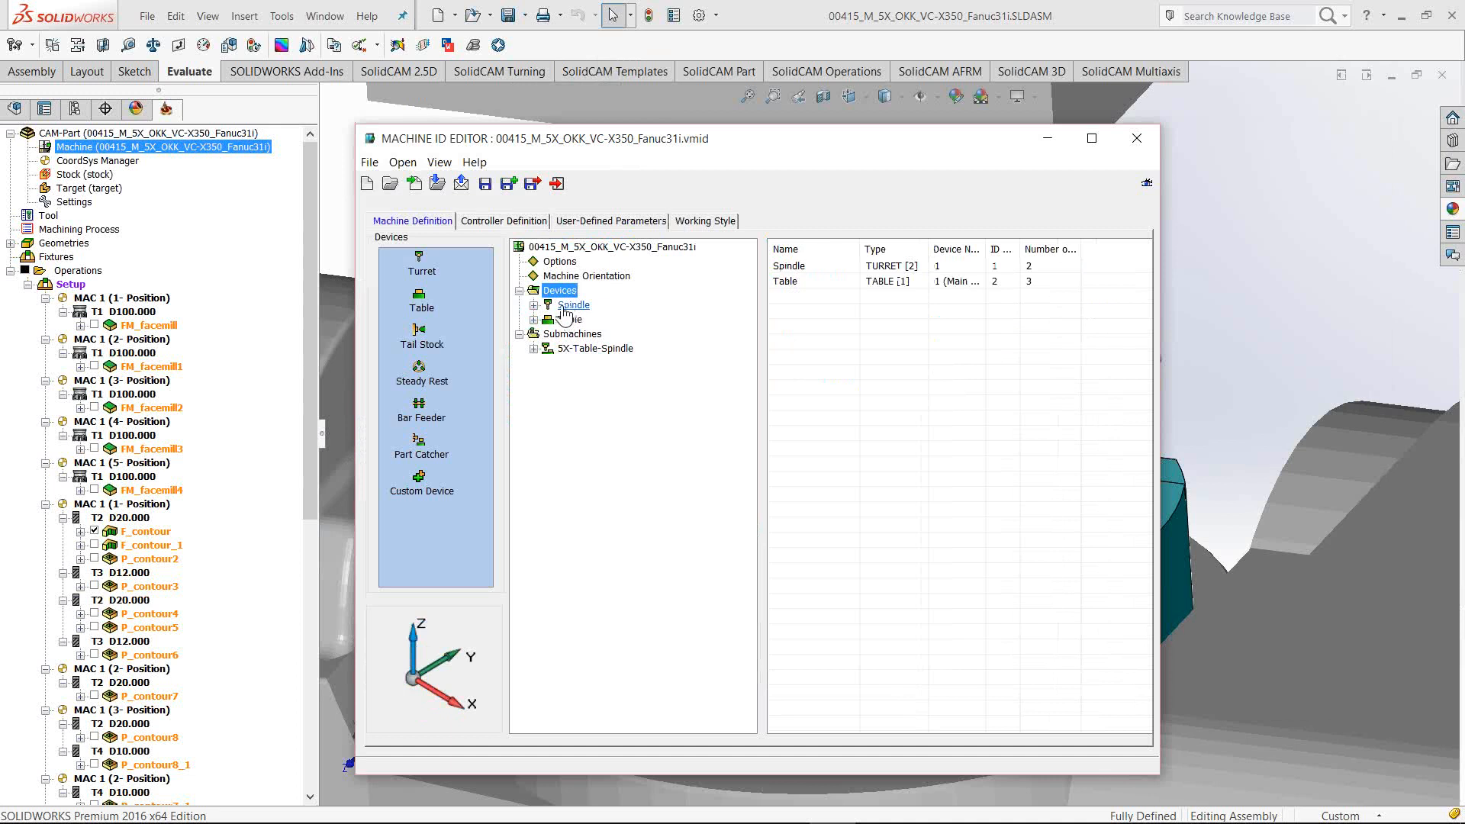
click(533, 305)
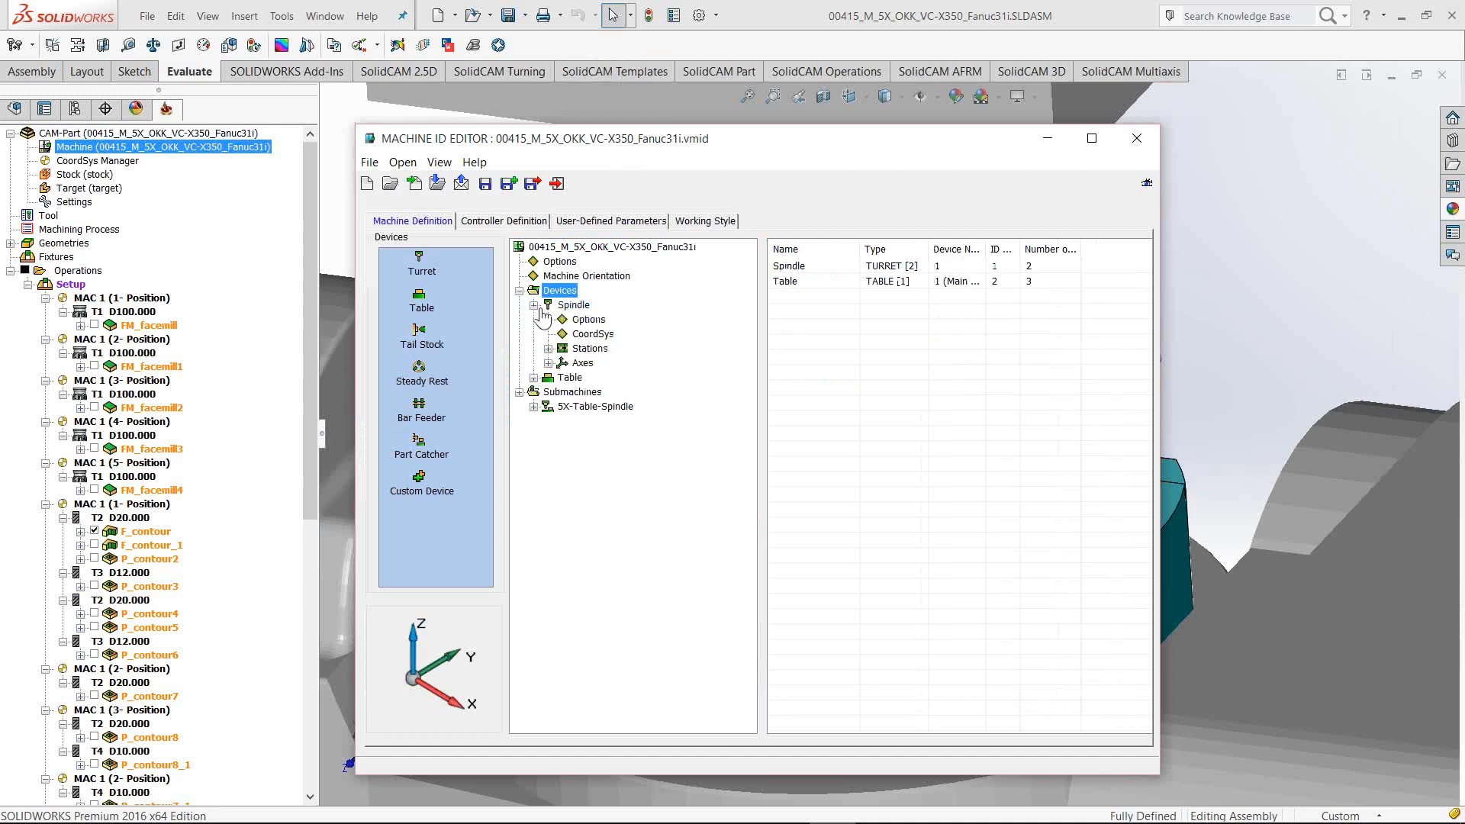
click(592, 334)
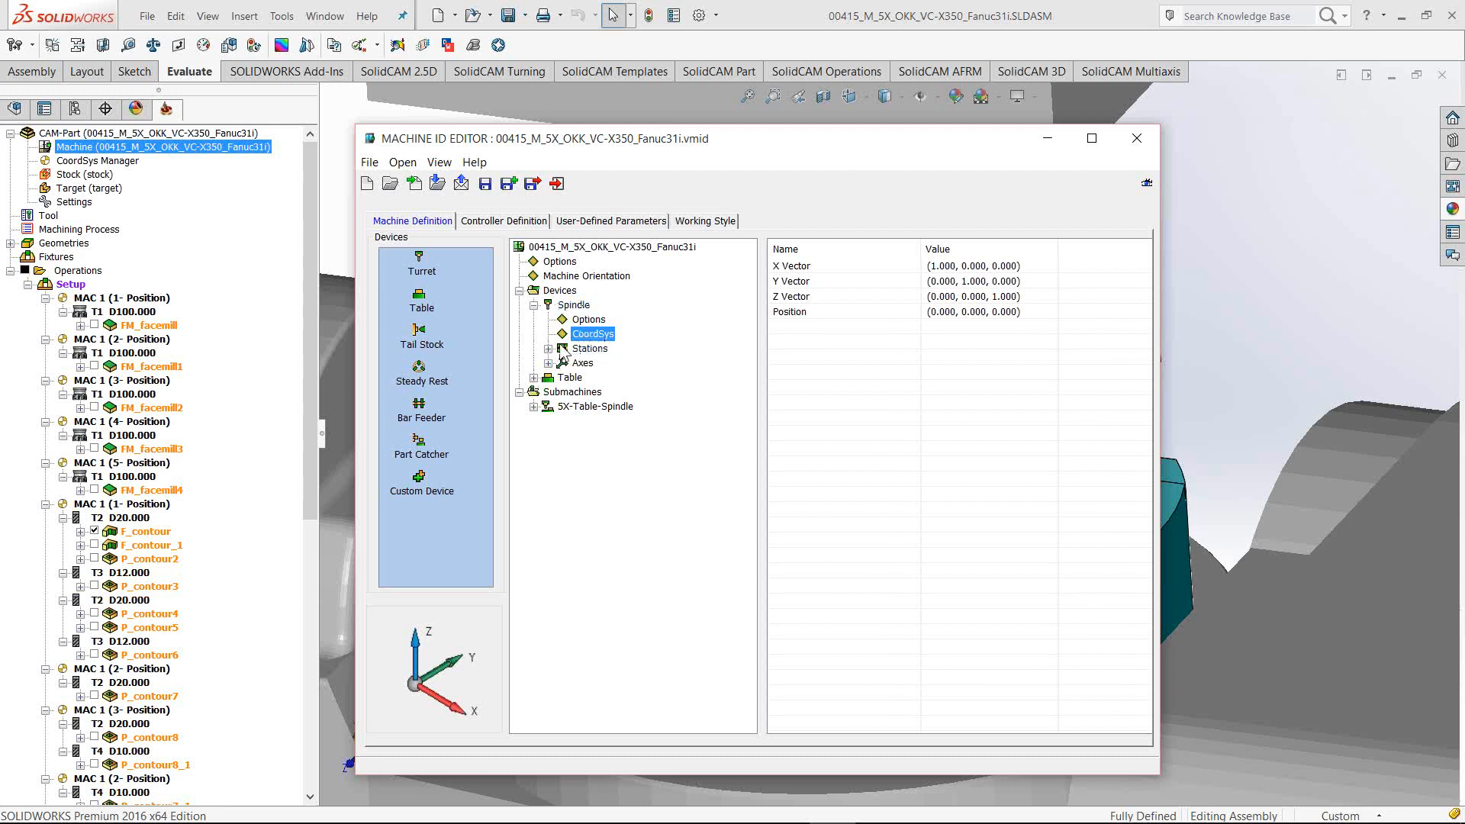
click(548, 348)
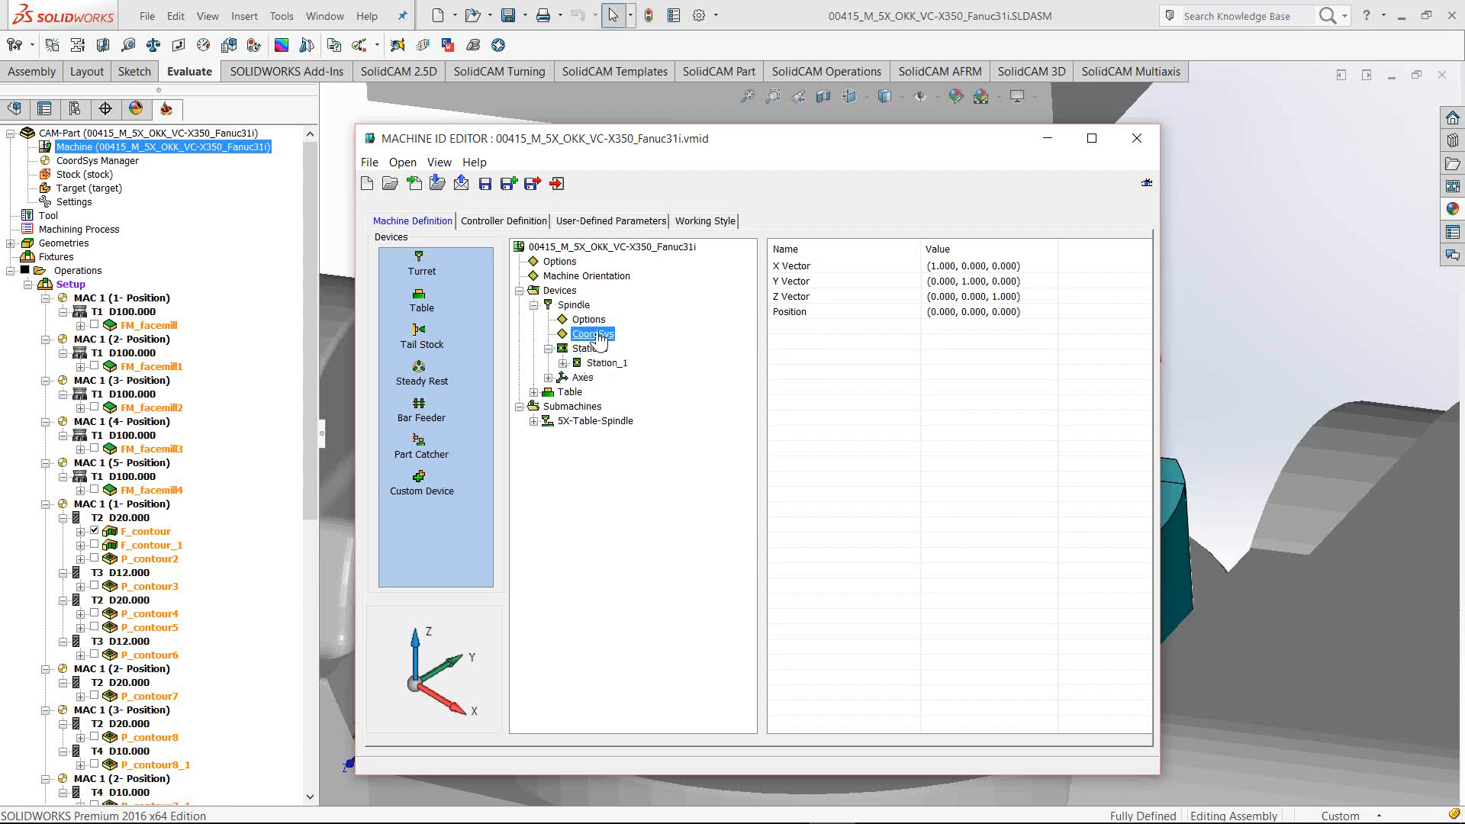
click(563, 363)
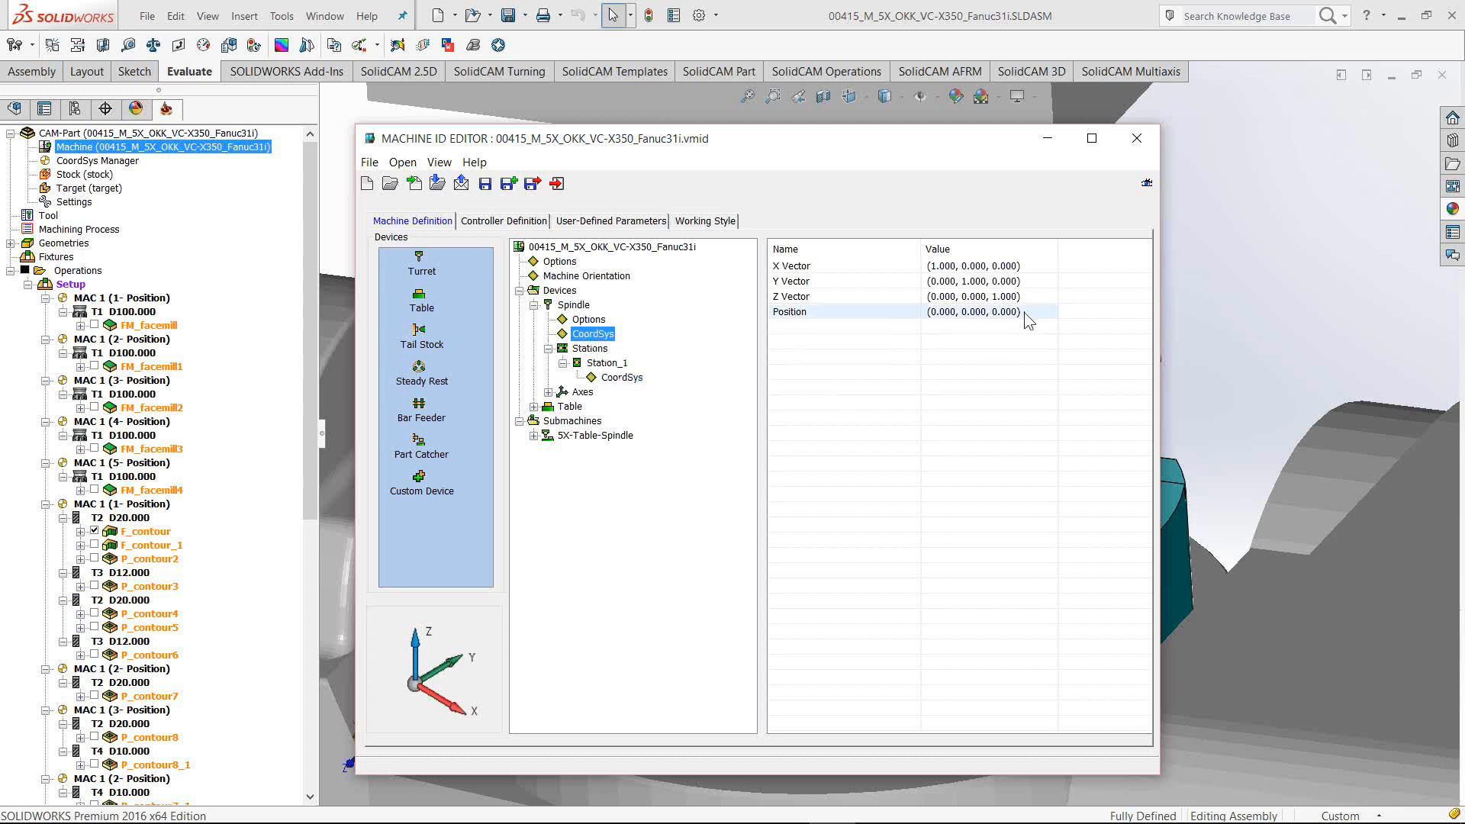
click(617, 378)
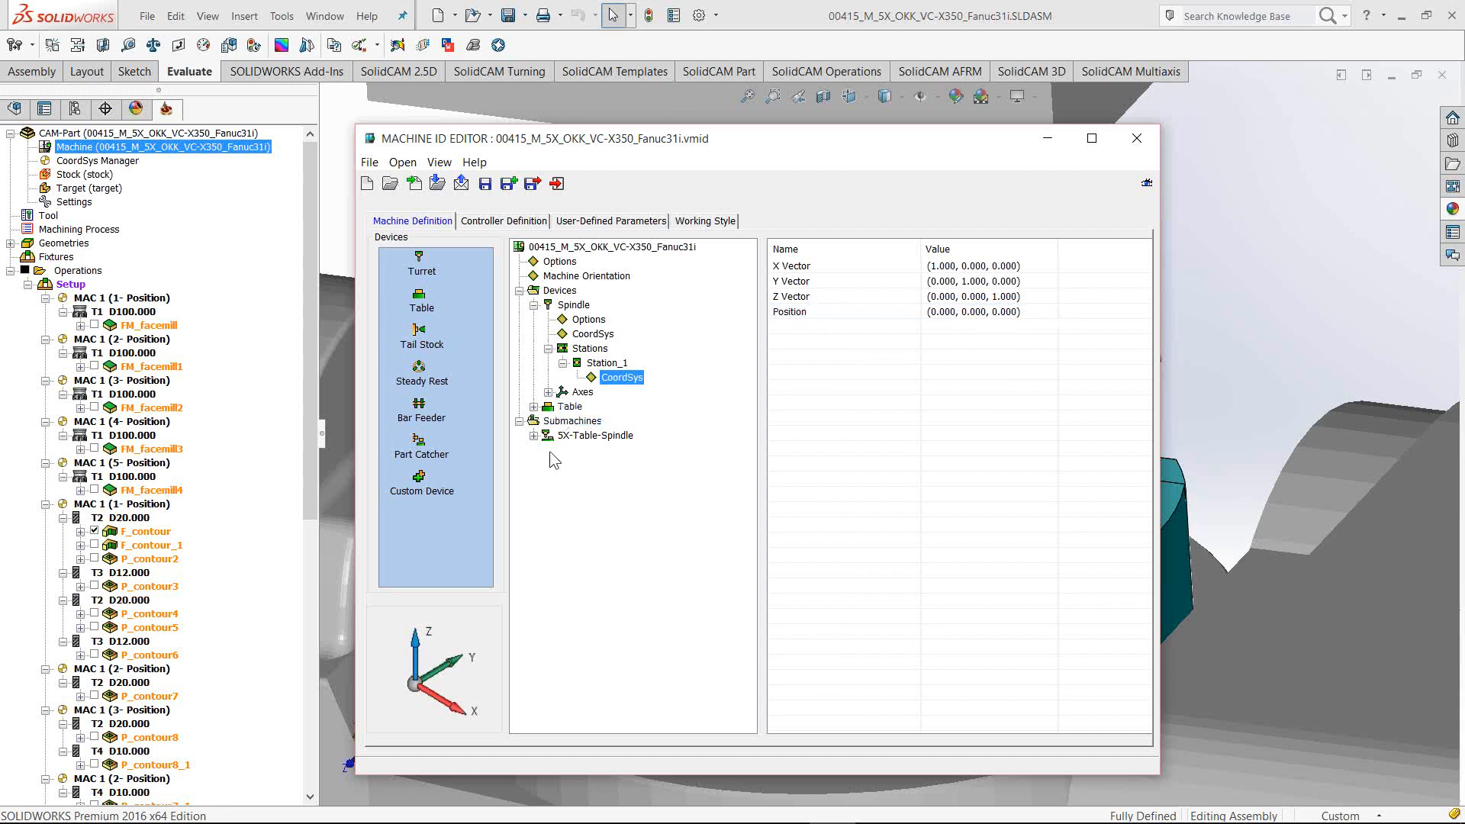
Expand the 5X-Table-Spindle submachine and show its CoordSys at position (0, 0, 0)
click(533, 436)
click(597, 438)
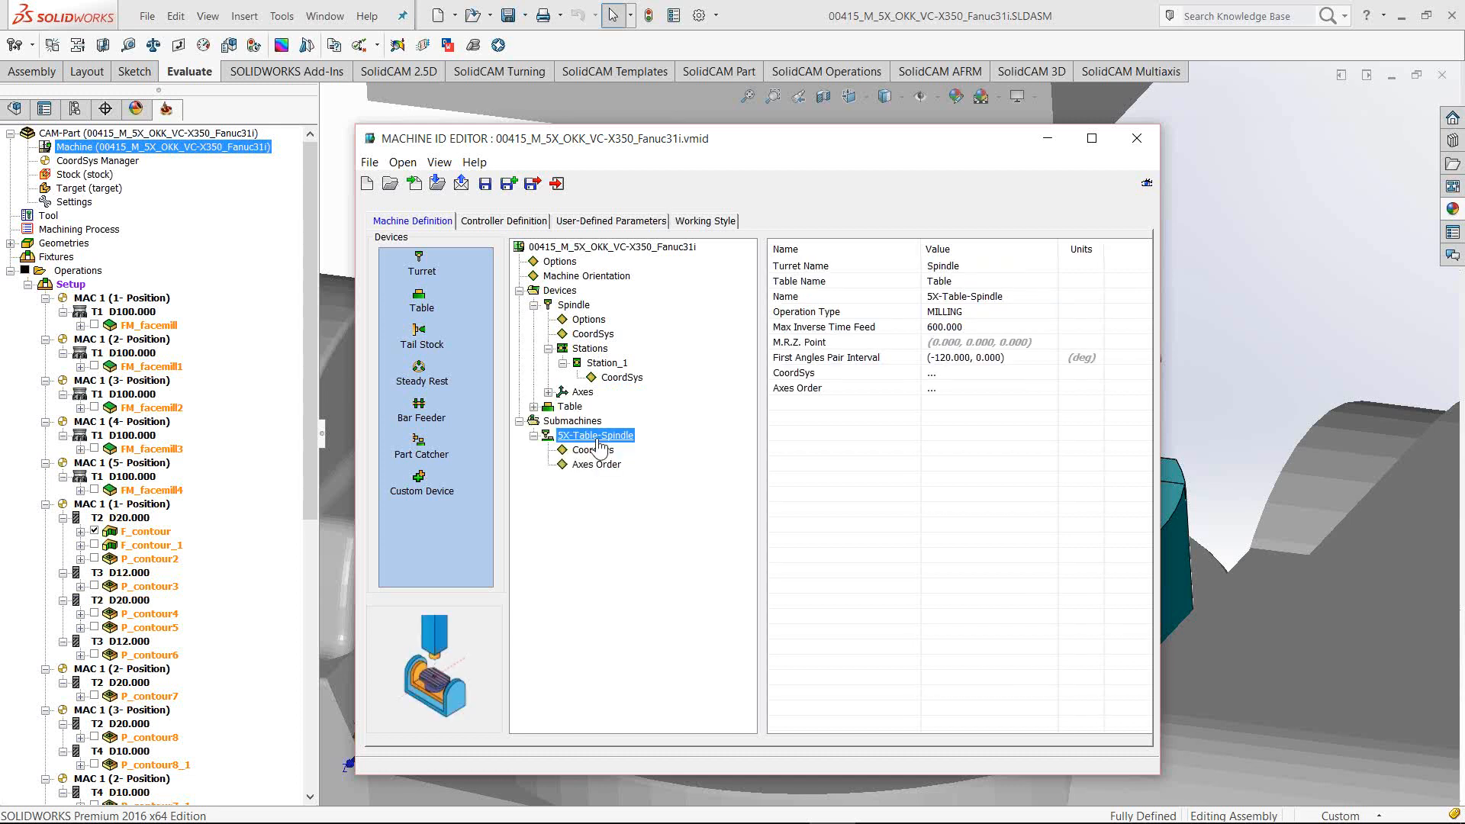
click(597, 450)
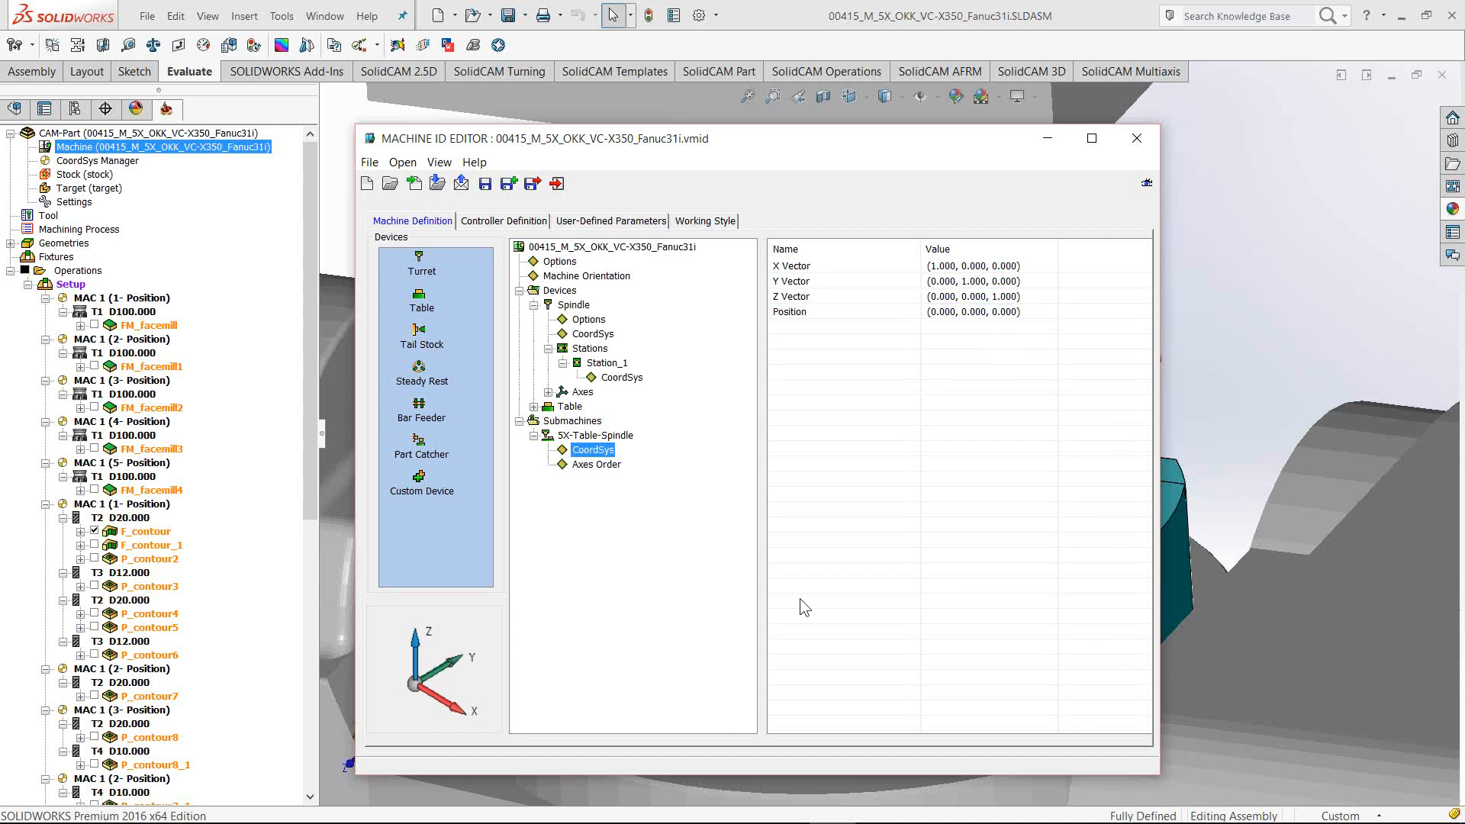
In 3D-Tool, orbit around the vise and table and hide the stock block
mouse_move(740, 810)
click(876, 803)
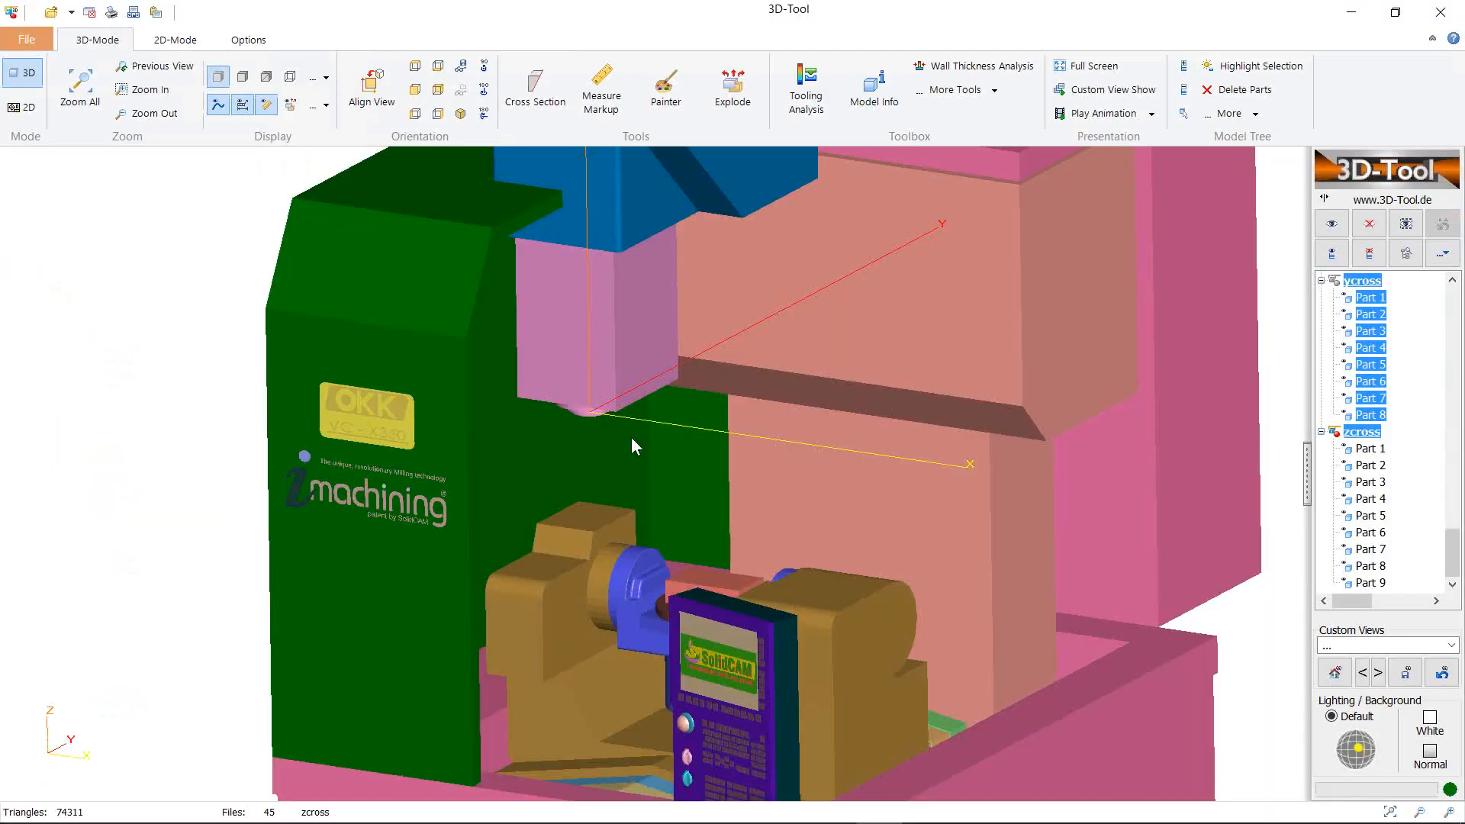
scroll(619, 429, down, 5)
scroll(635, 437, up, 4)
right_drag(660, 531, 636, 480)
scroll(639, 488, up, 5)
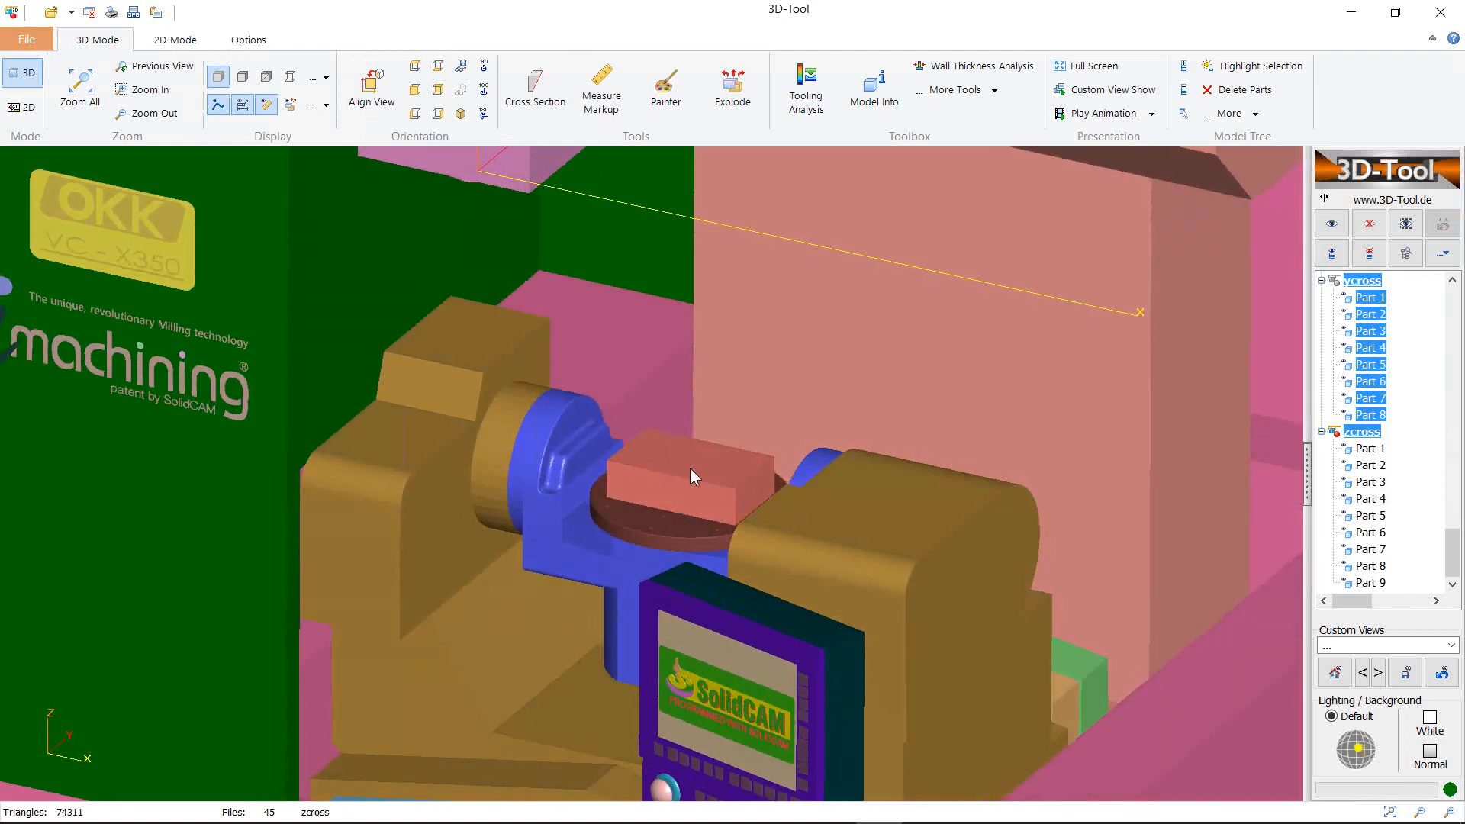
drag(574, 421, 637, 350)
right_drag(637, 347, 643, 427)
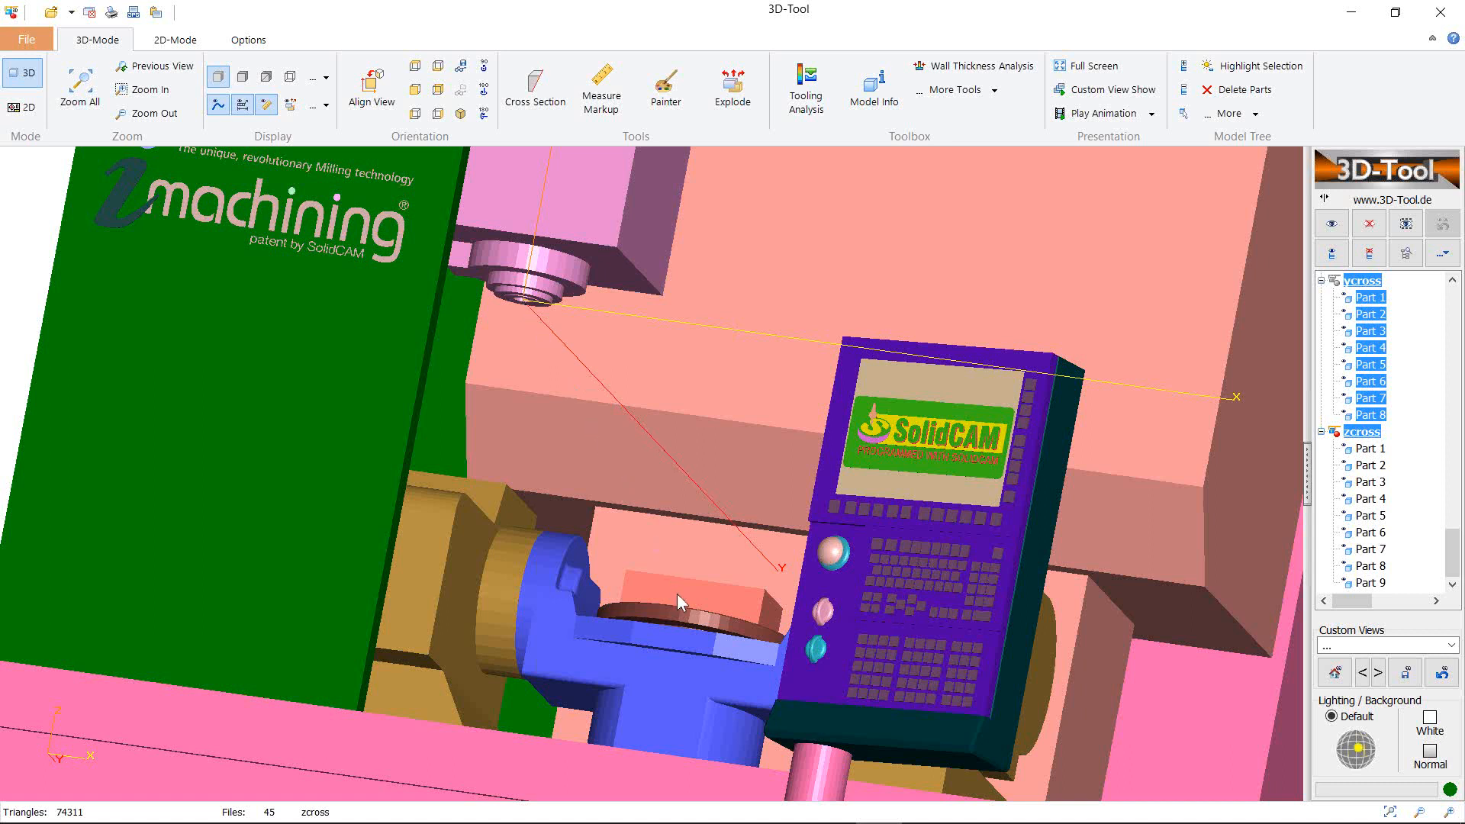
drag(676, 593, 676, 638)
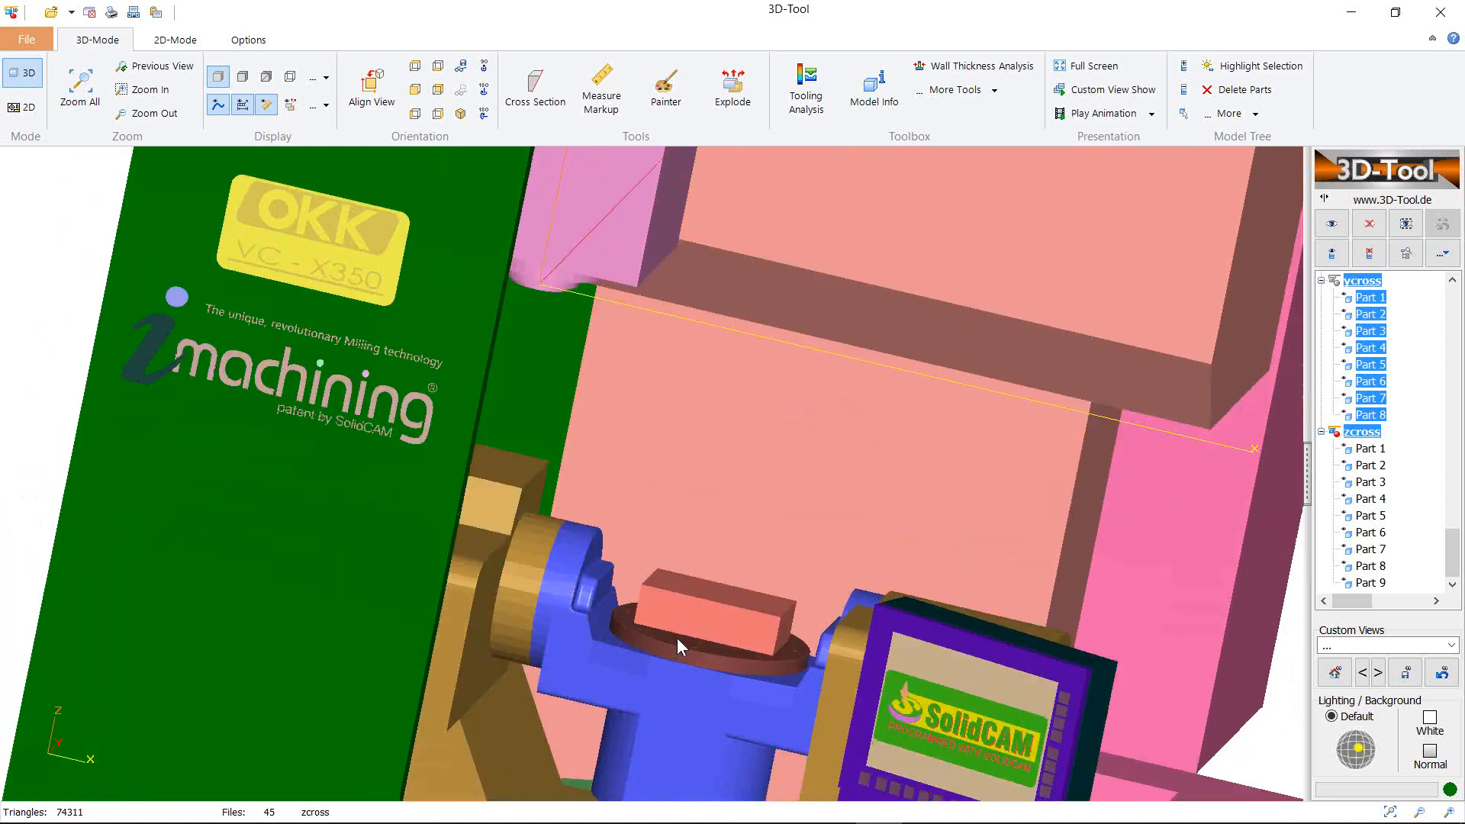
right_click(712, 624)
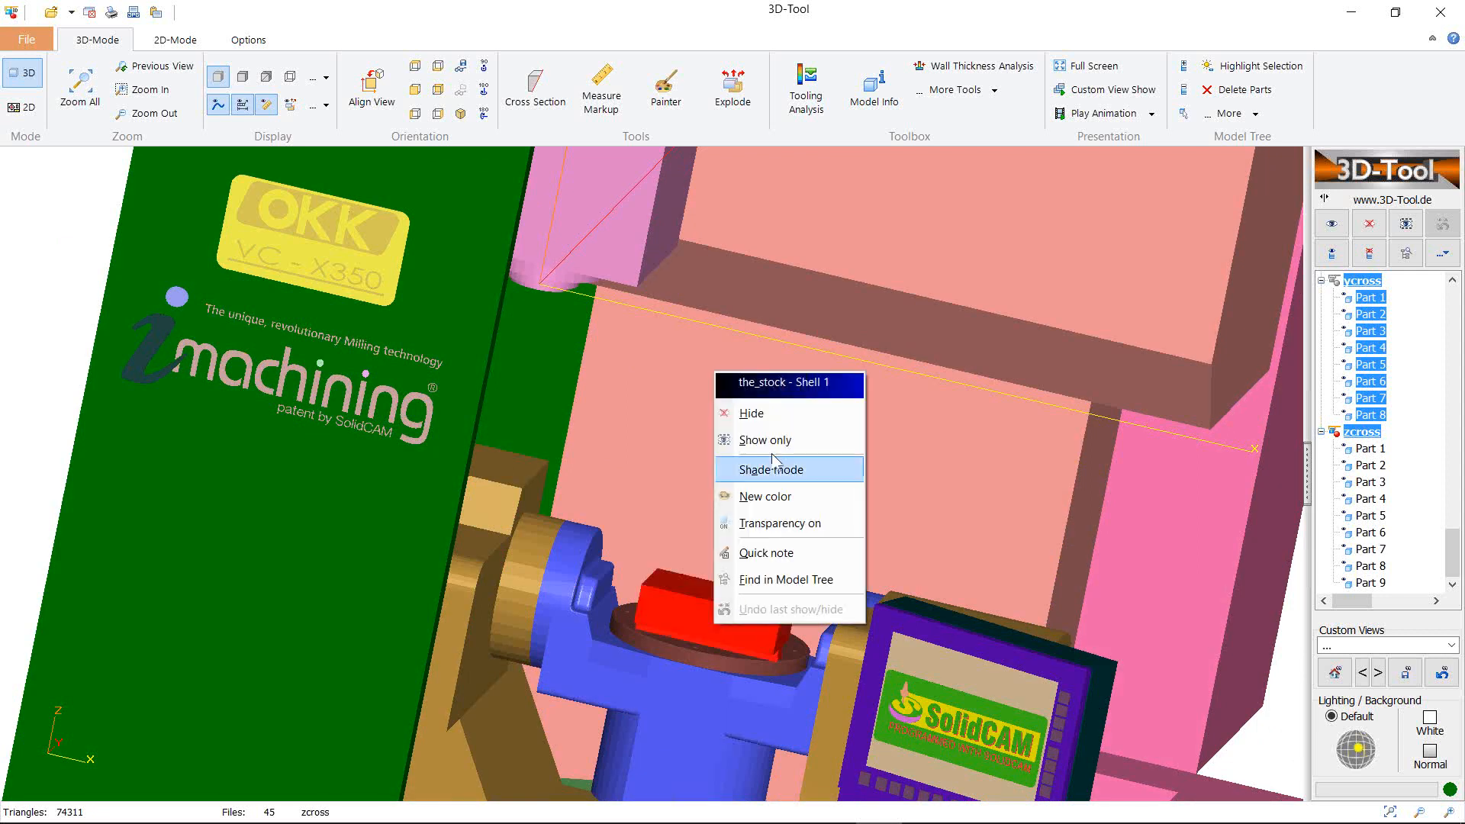
click(763, 417)
right_drag(745, 533, 789, 464)
drag(788, 464, 1151, 582)
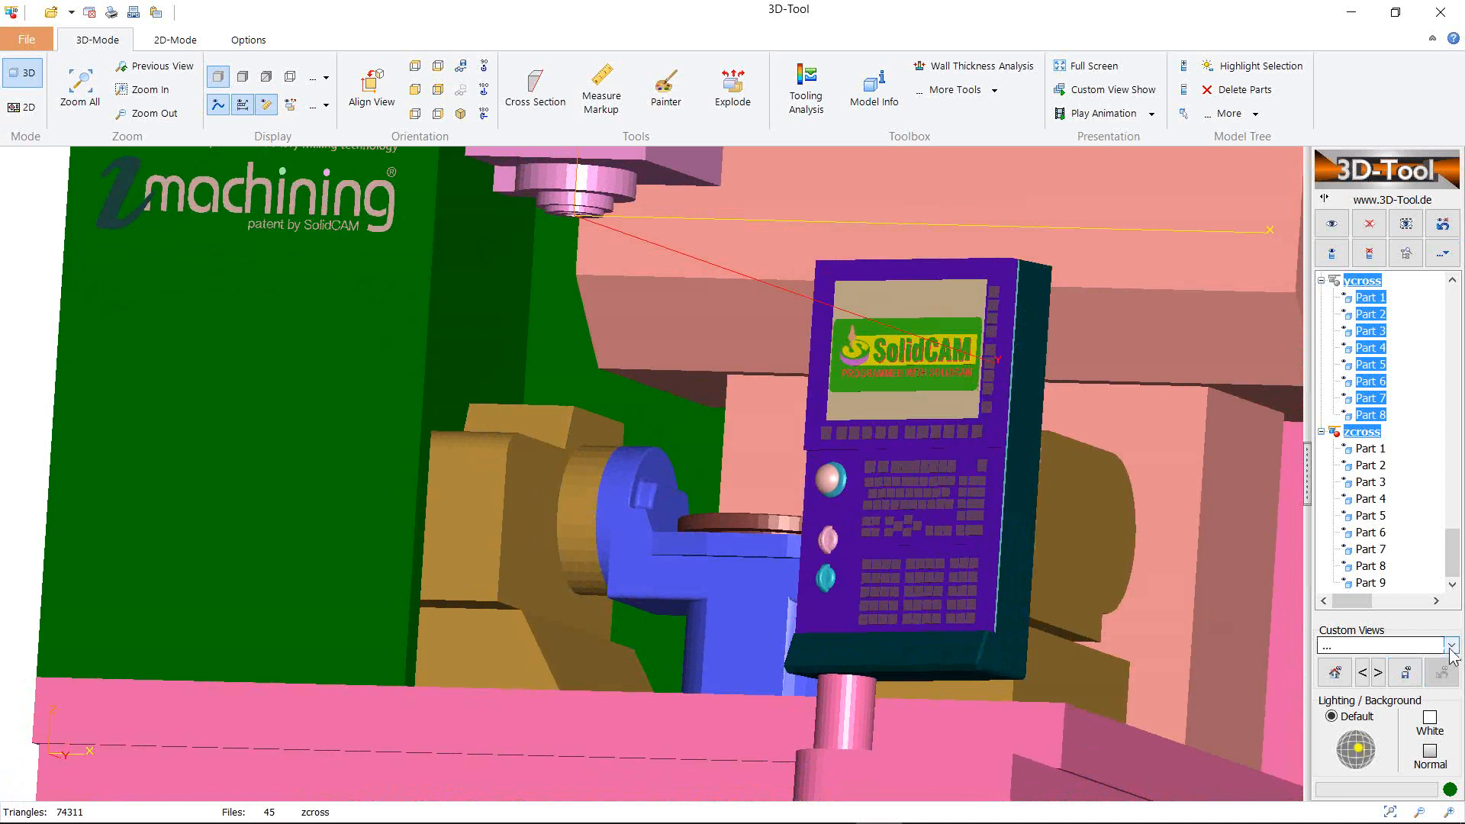
Measure from the spindle nose hole in the Spindle-Tool view to the table disc's centre hole
click(1412, 646)
click(1393, 676)
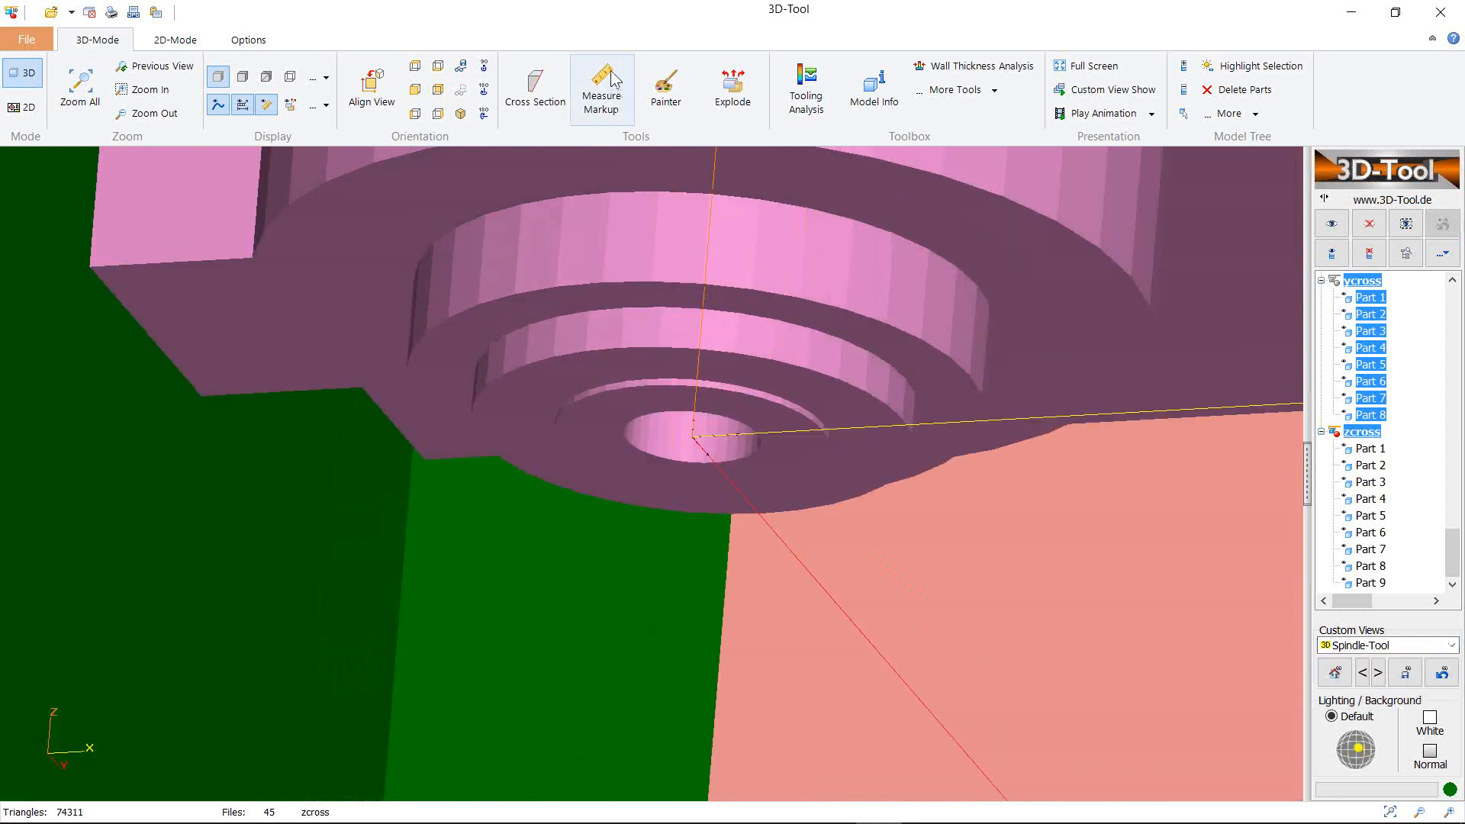
click(614, 93)
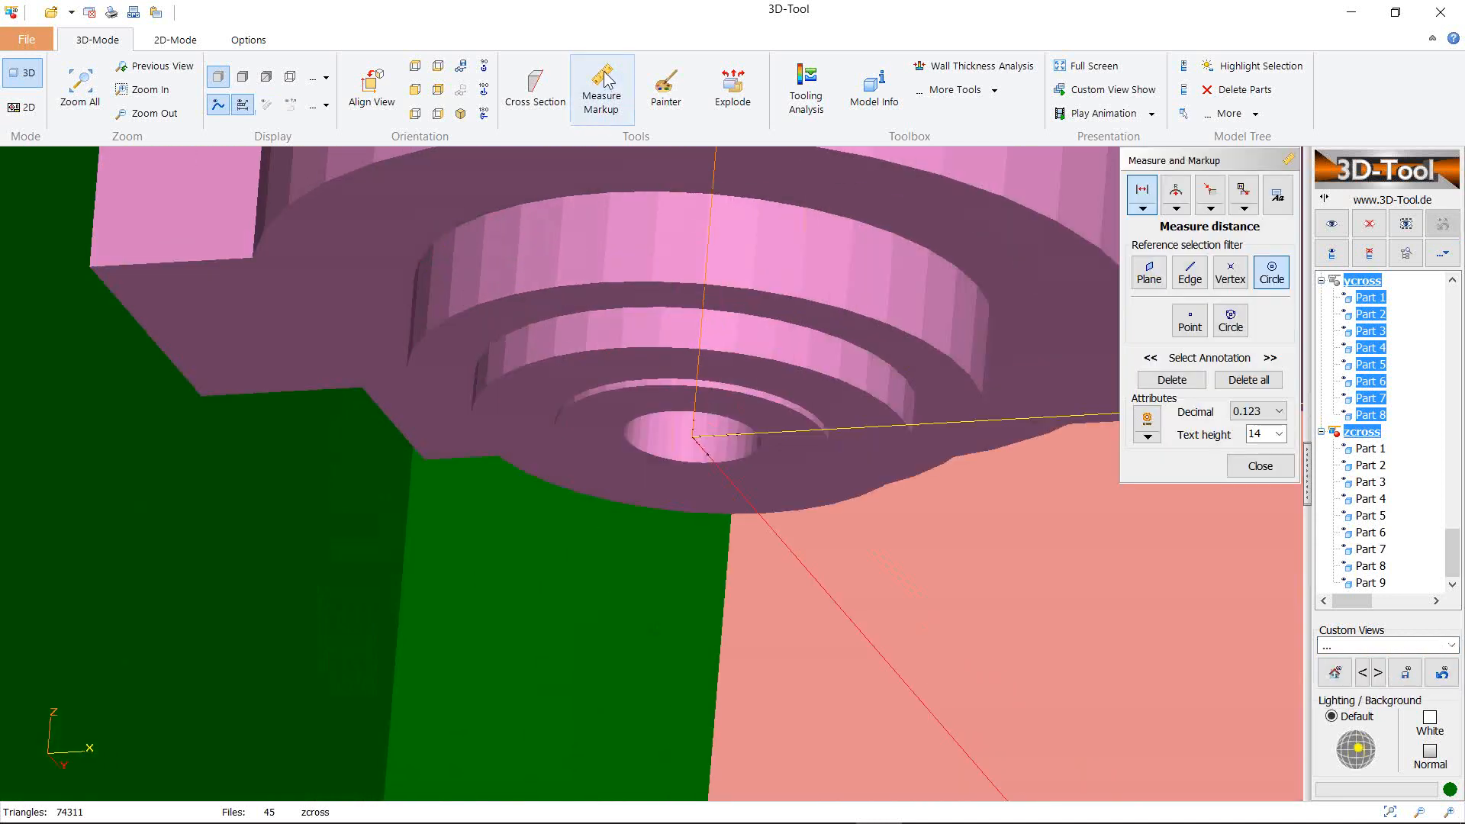
click(757, 455)
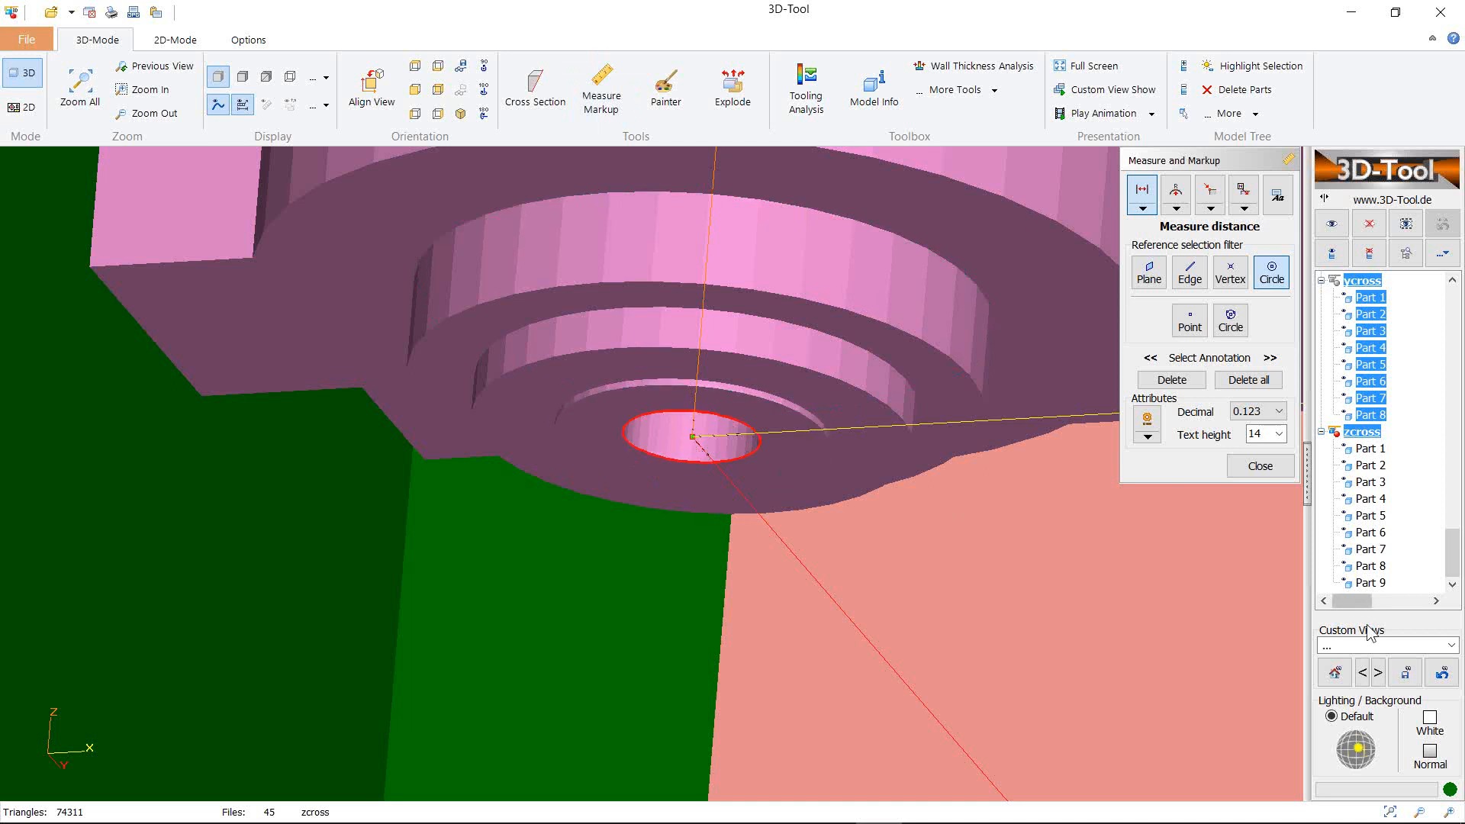
click(1450, 645)
click(1342, 700)
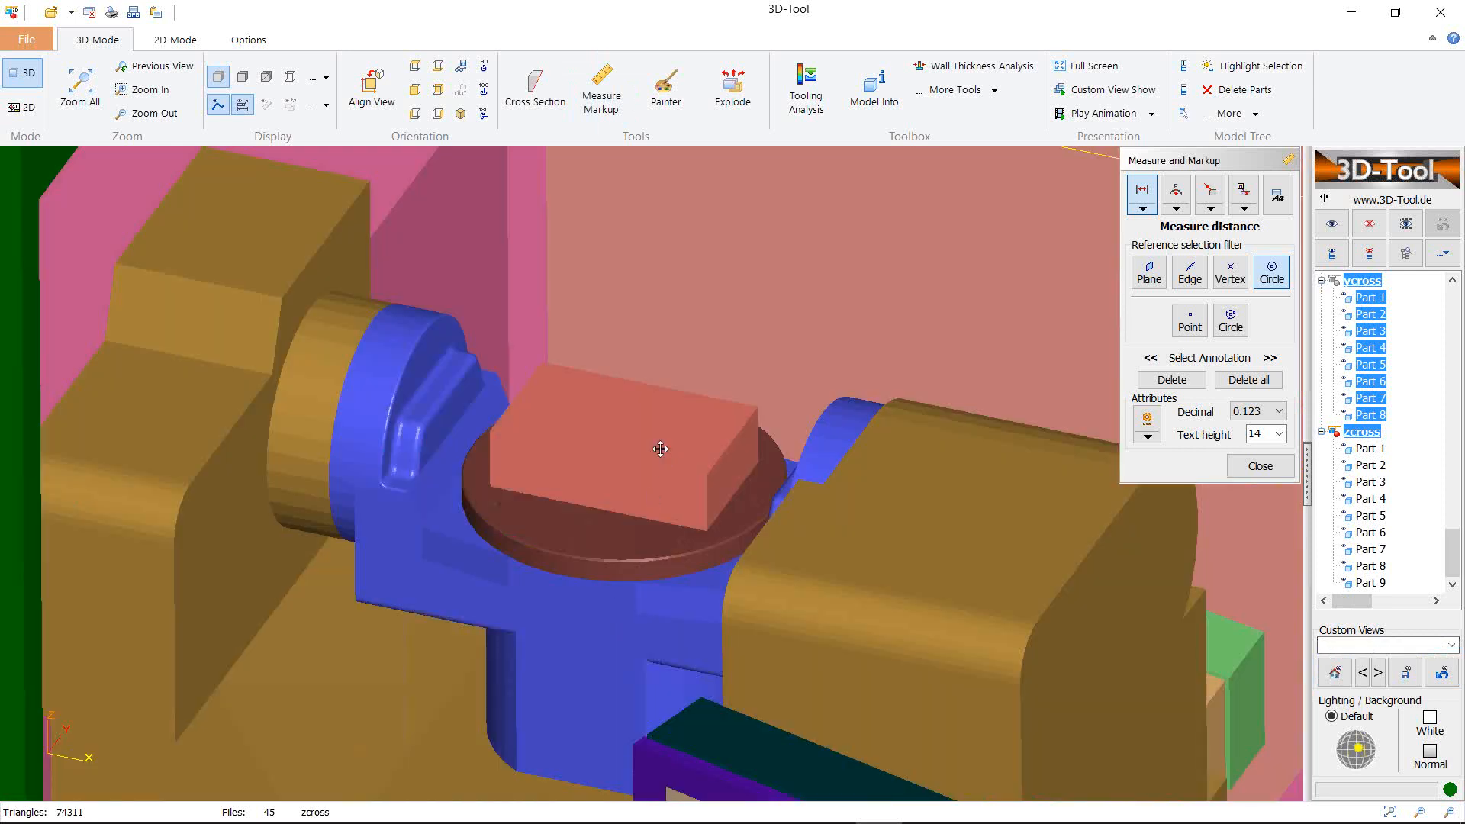
right_click(660, 448)
click(696, 490)
scroll(618, 485, up, 3)
scroll(620, 483, up, 2)
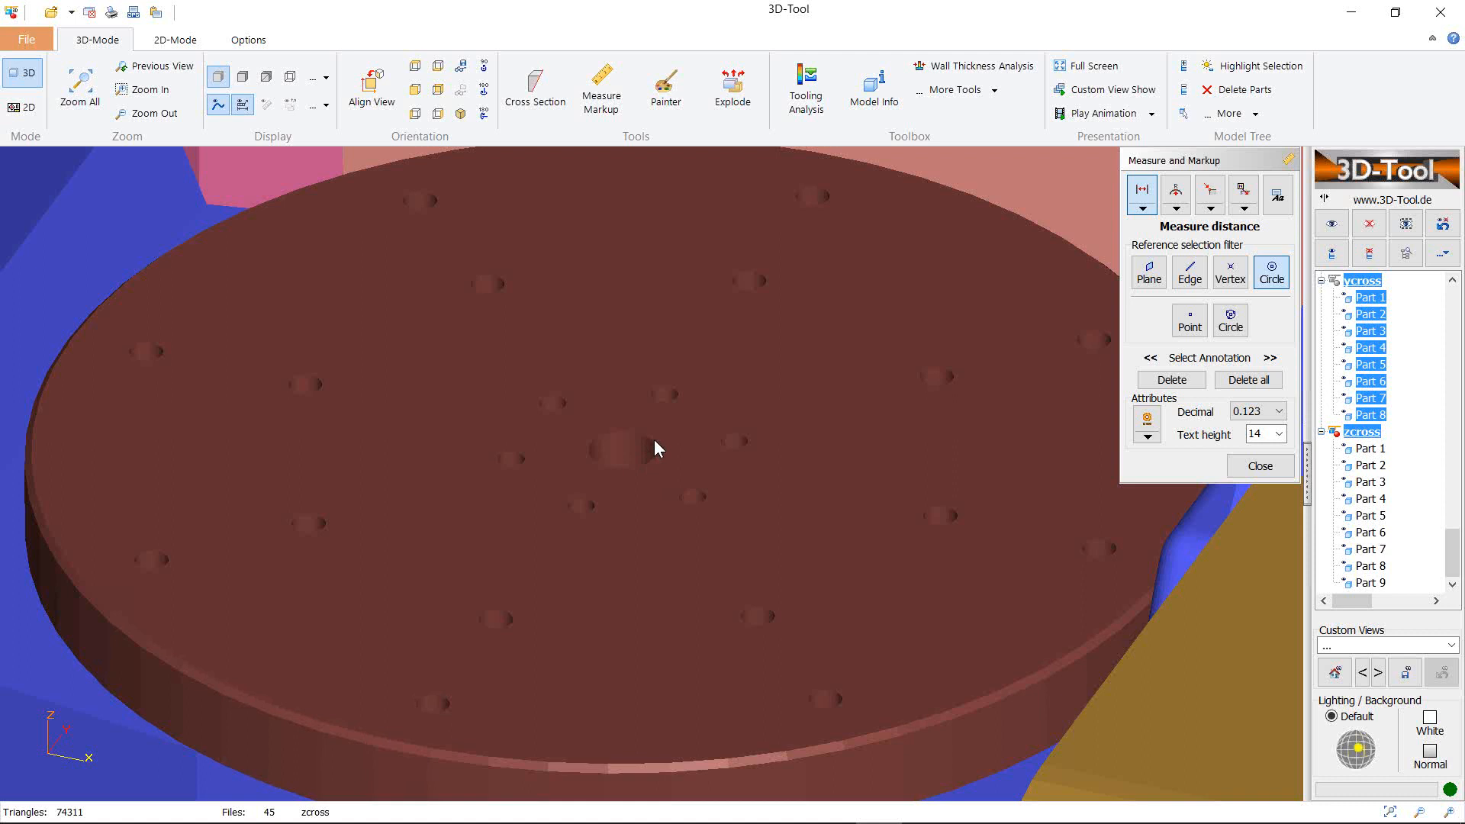
click(650, 466)
Switch to the 3D overview and frame the 673.146 measurement with offsets (415, 0, 530)
scroll(669, 532, down, 8)
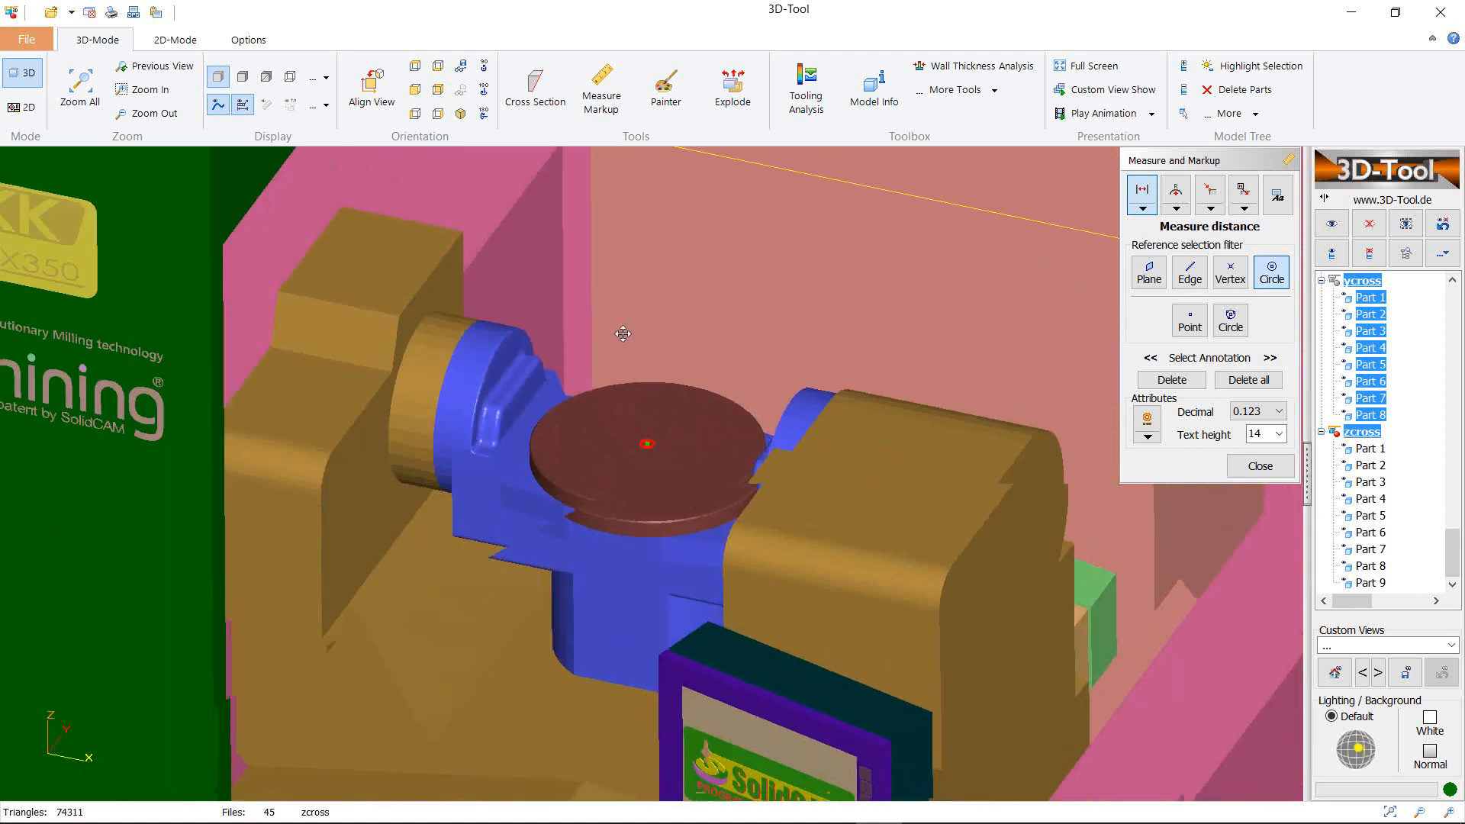
mouse_move(623, 333)
mouse_down()
mouse_move(688, 415)
mouse_move(676, 321)
mouse_move(677, 442)
mouse_move(623, 314)
mouse_up()
scroll(624, 314, up, 6)
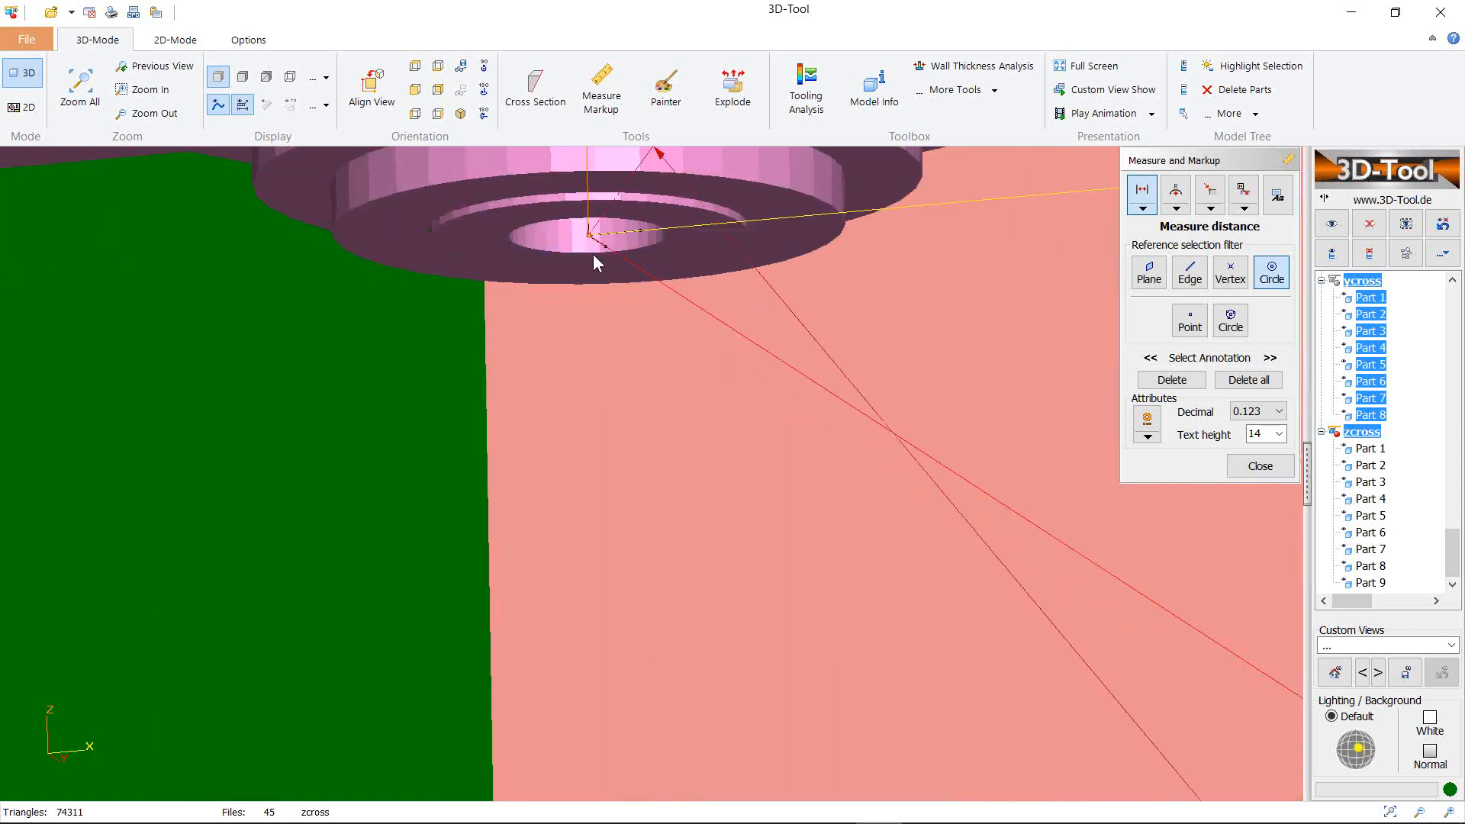
scroll(801, 568, up, 2)
scroll(829, 567, down, 8)
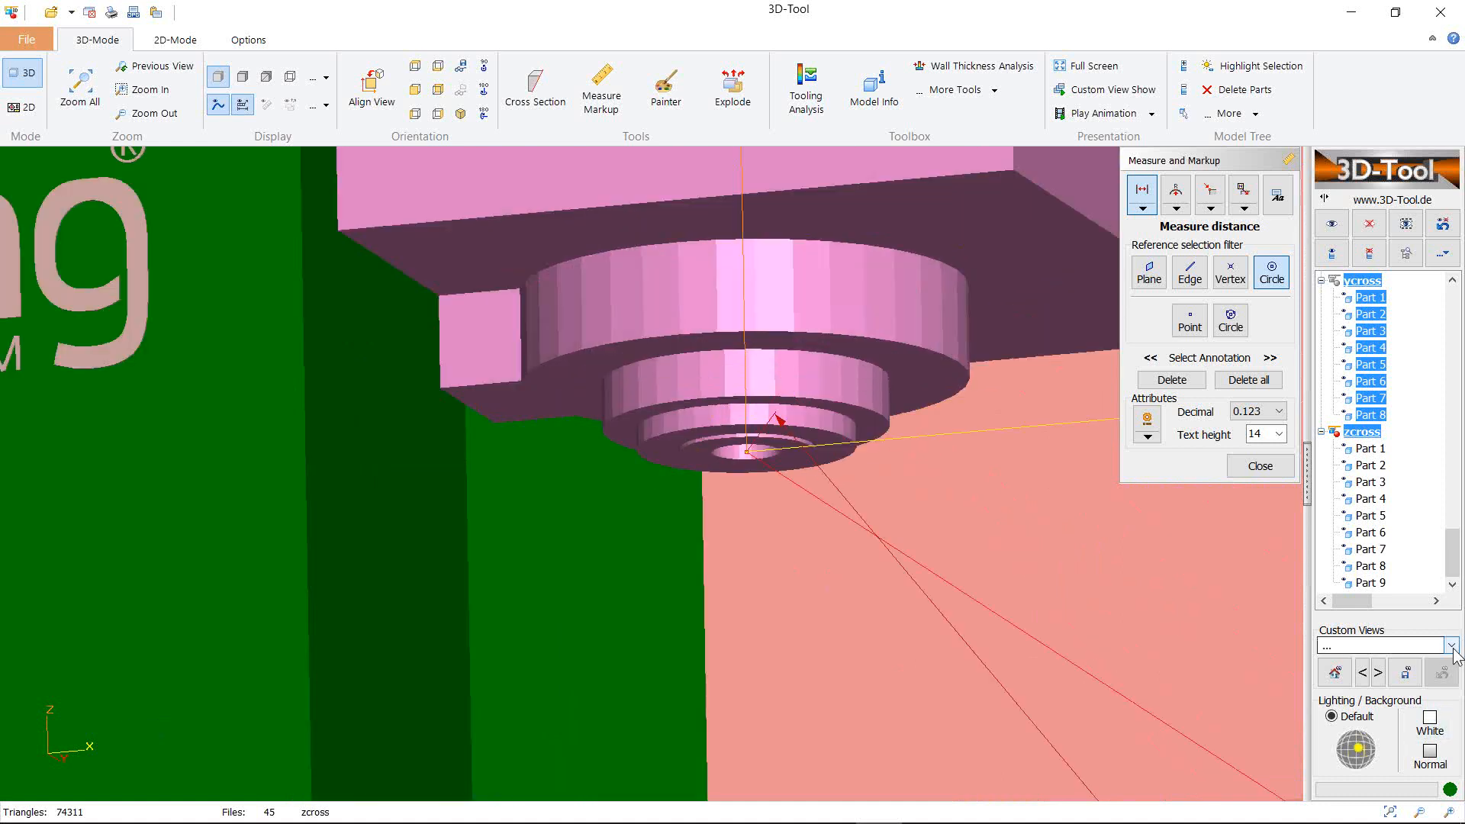
scroll(993, 591, up, 3)
click(1259, 466)
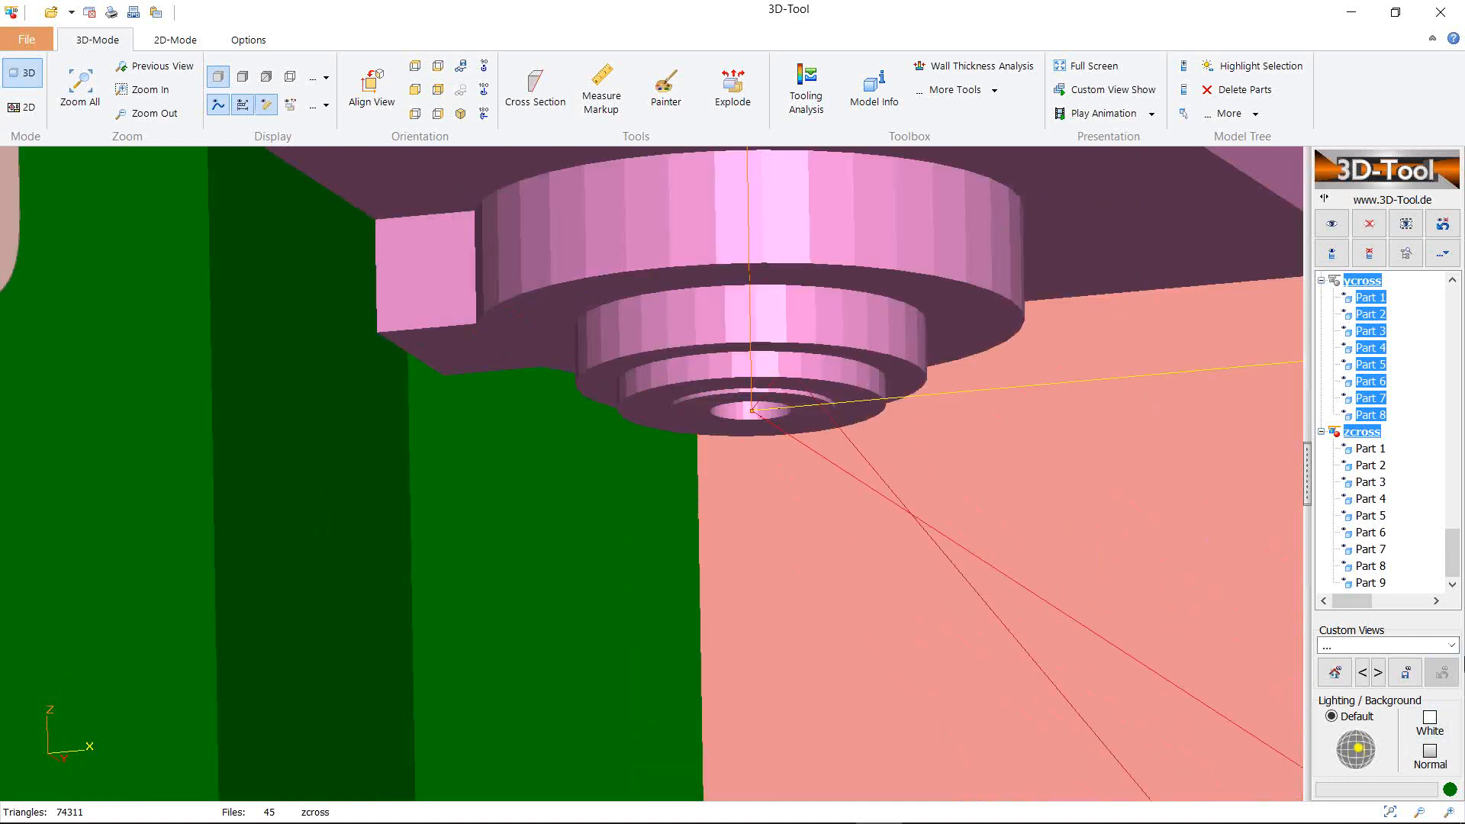
click(1451, 645)
click(1365, 661)
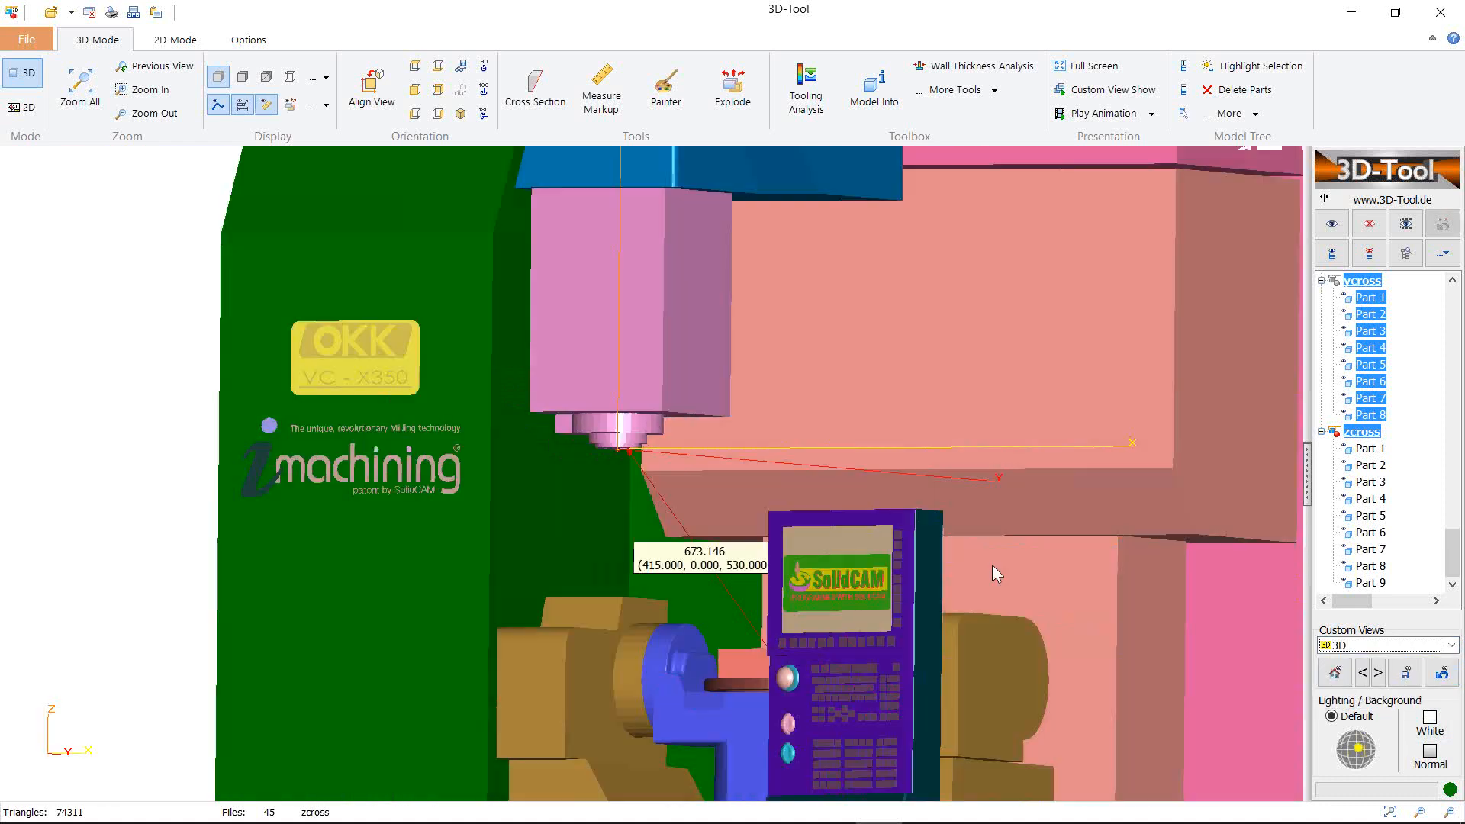
scroll(642, 507, up, 5)
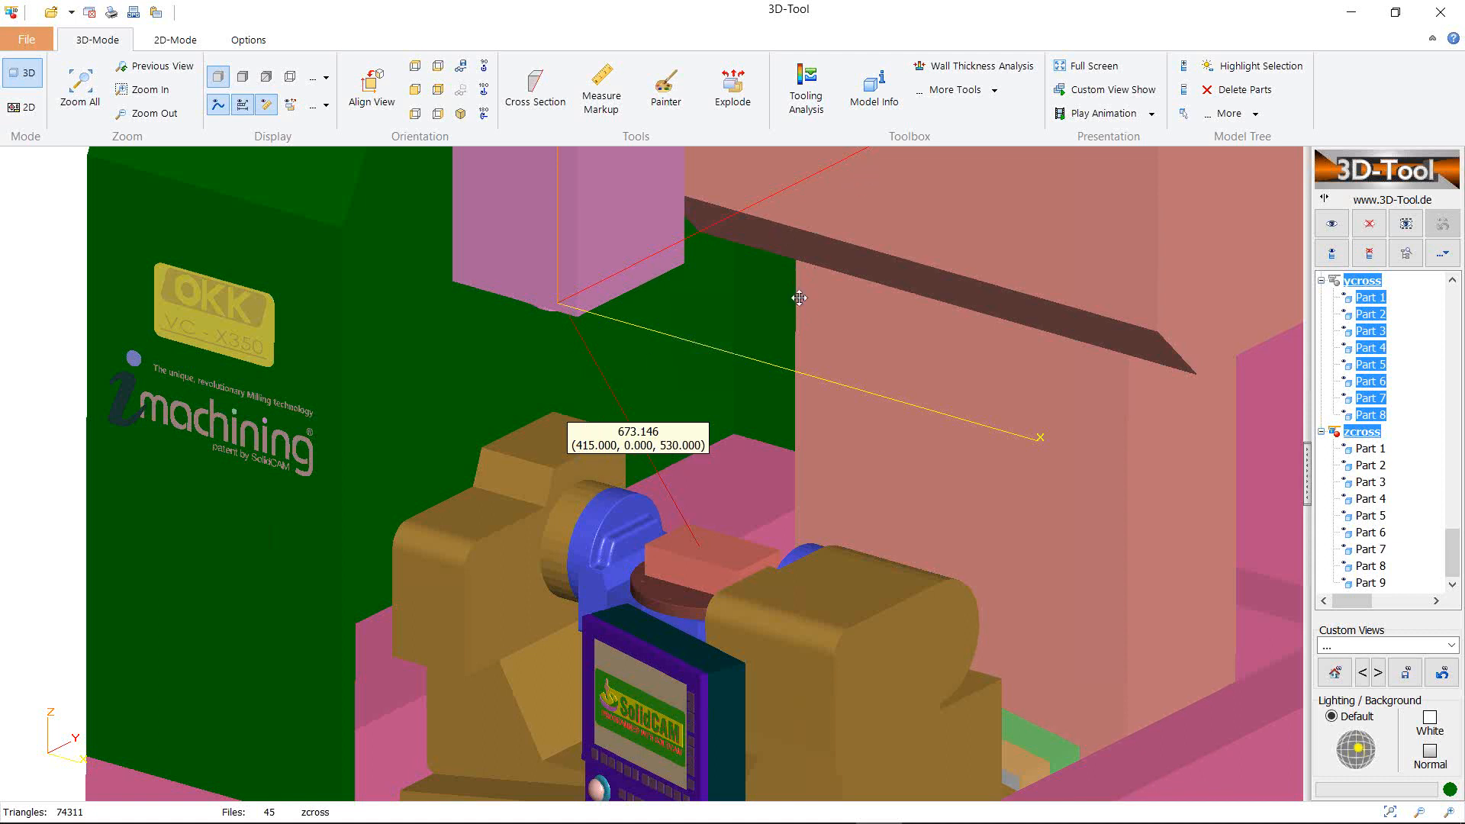
middle_drag(799, 297, 797, 484)
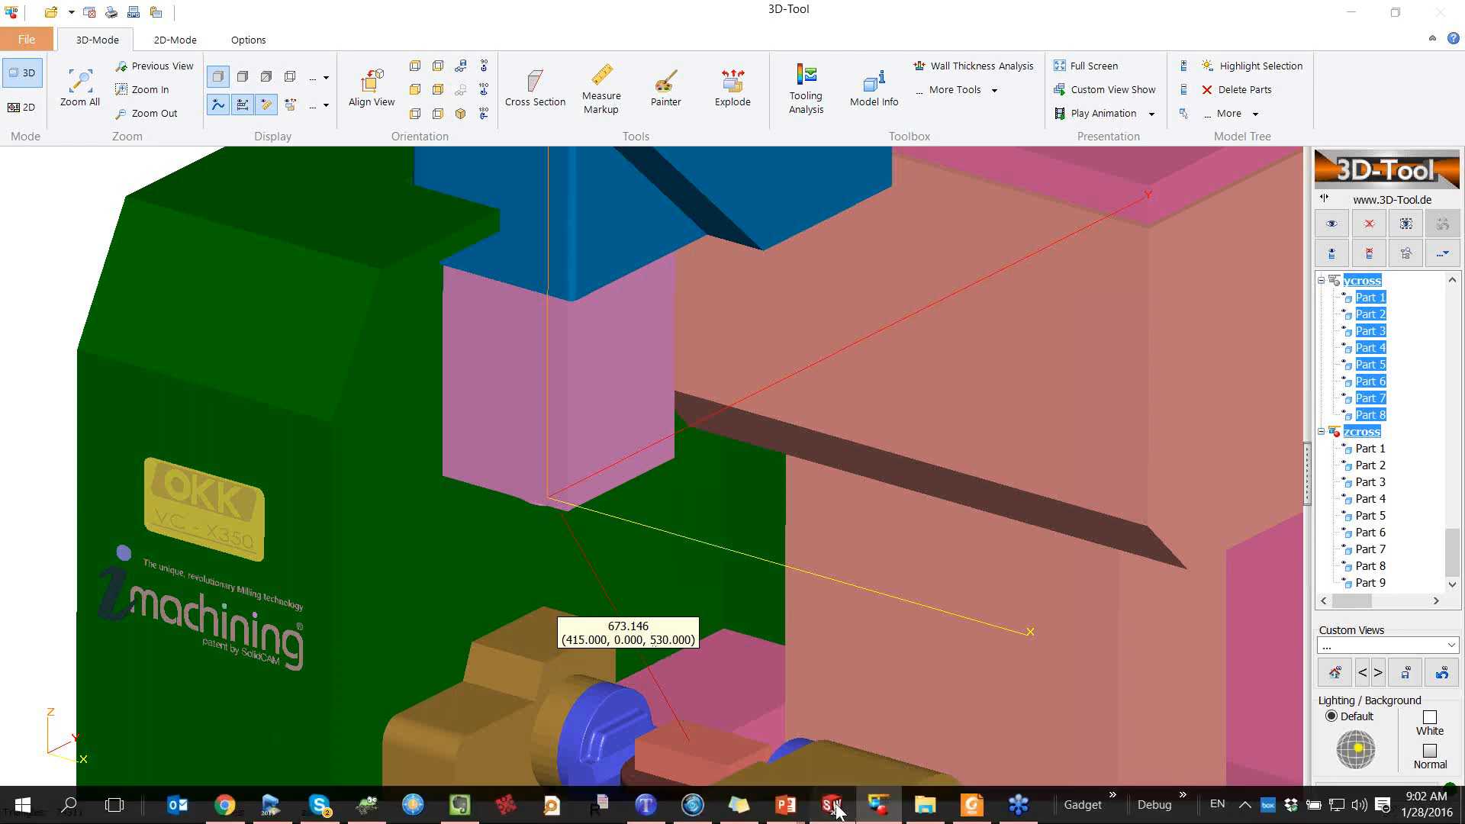
Set the 5X-Table-Spindle submachine CoordSys position to (415, 0, -530)
click(833, 805)
click(588, 450)
click(1055, 312)
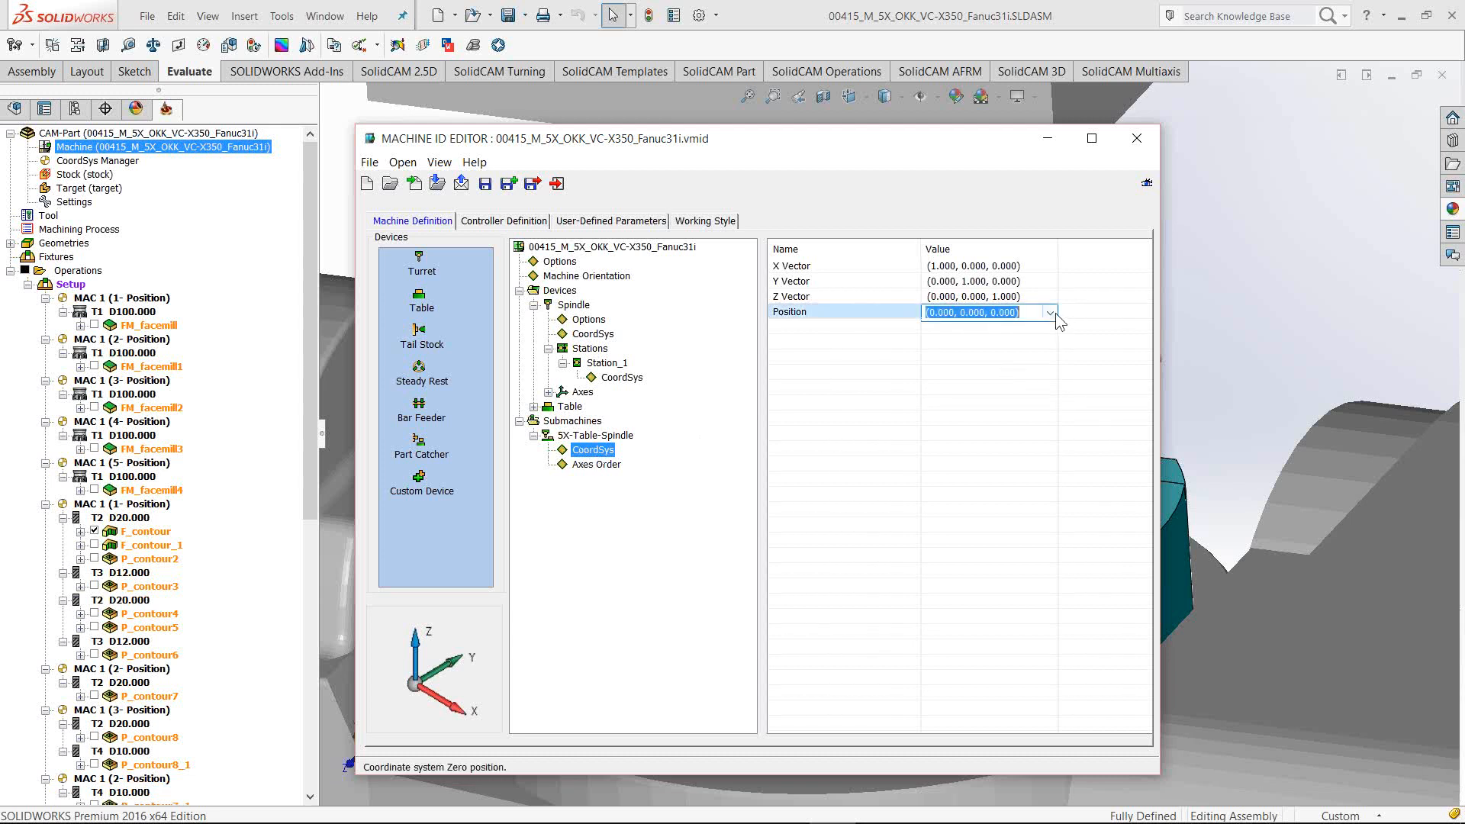
click(1041, 338)
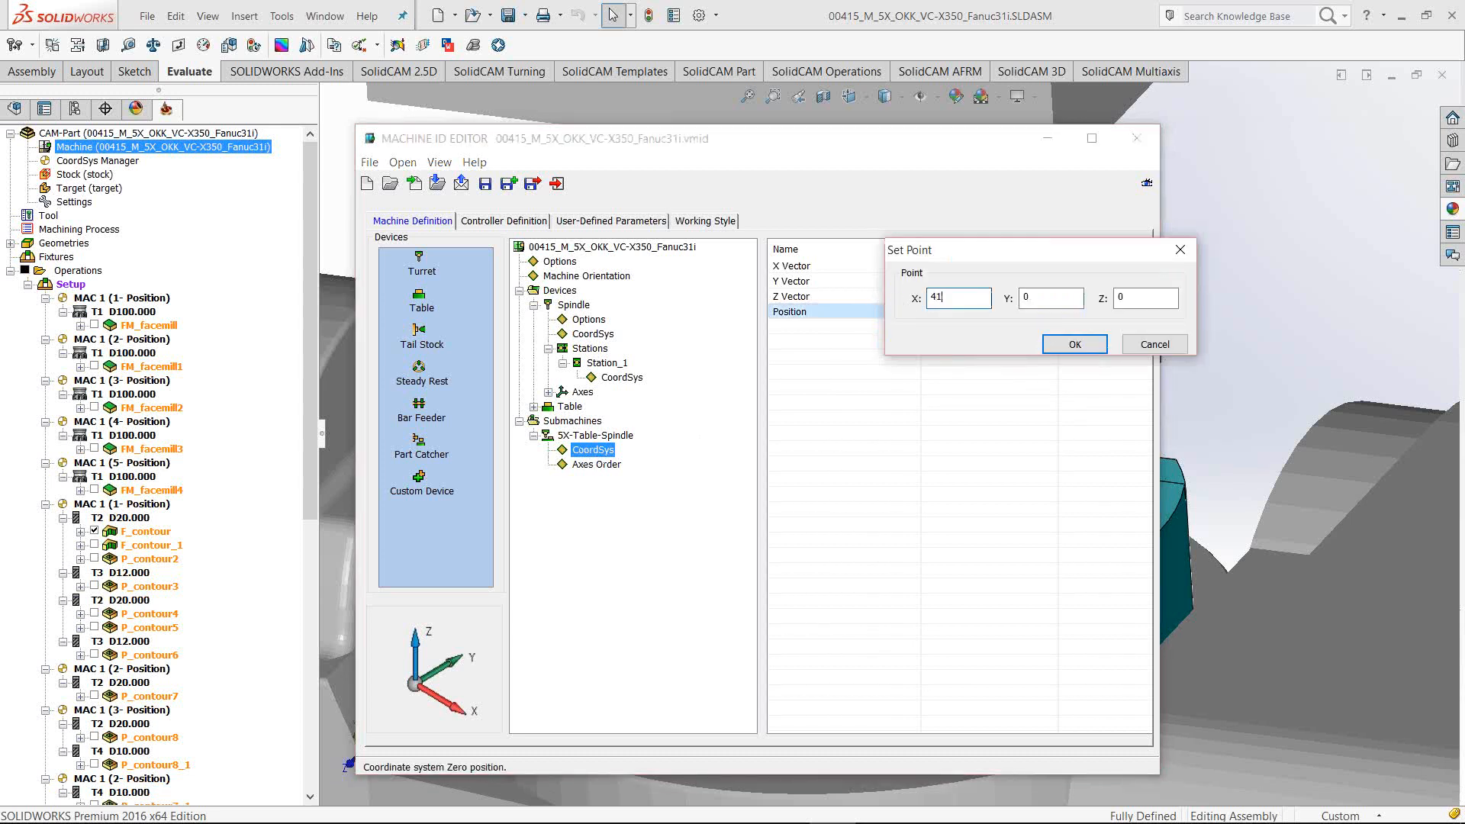
key(Tab)
key(Tab)
click(1074, 344)
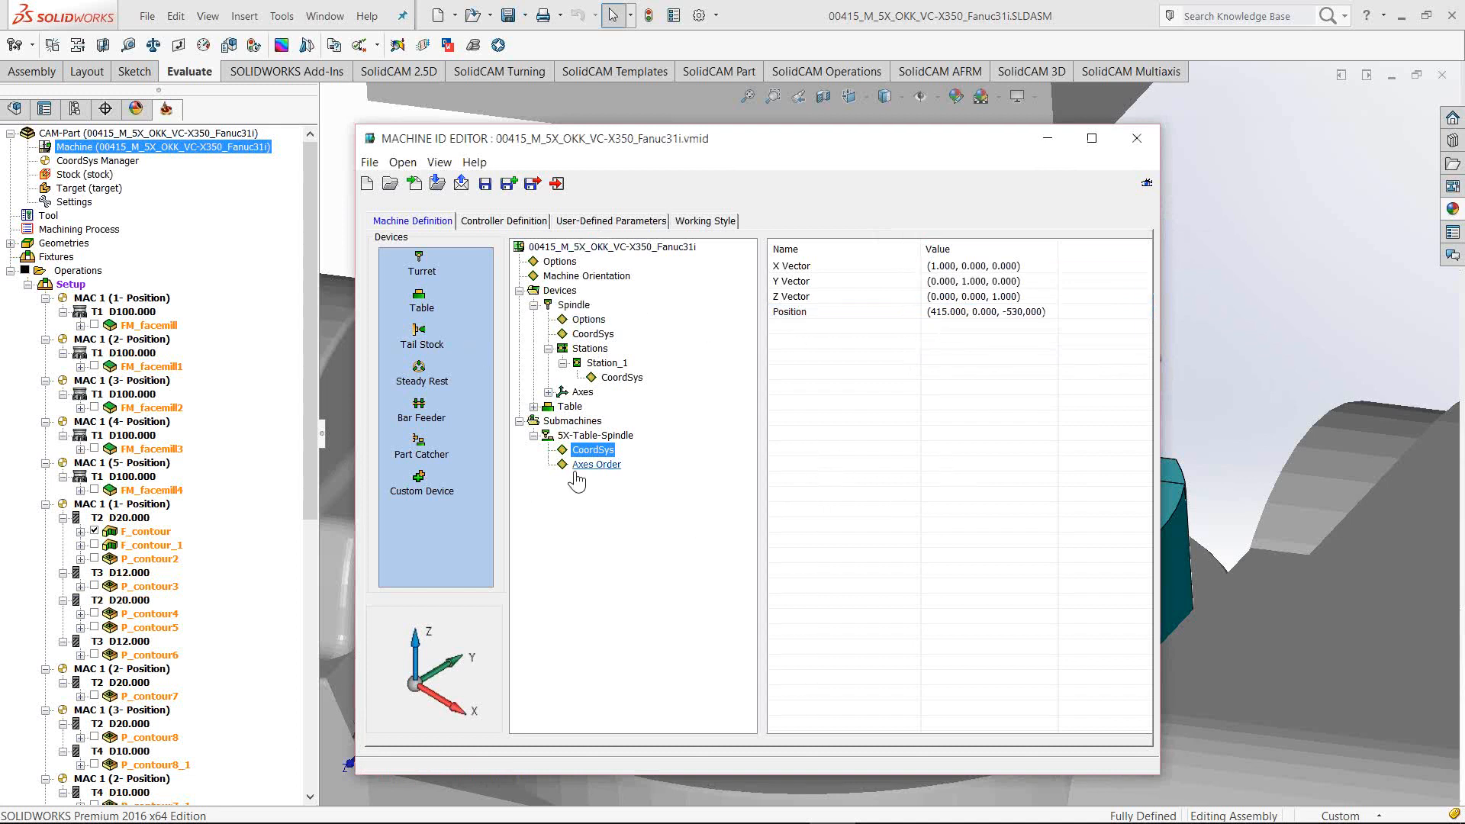
Expand the Table device and check that axes A and C rotate about (0, 0, 0)
double_click(564, 408)
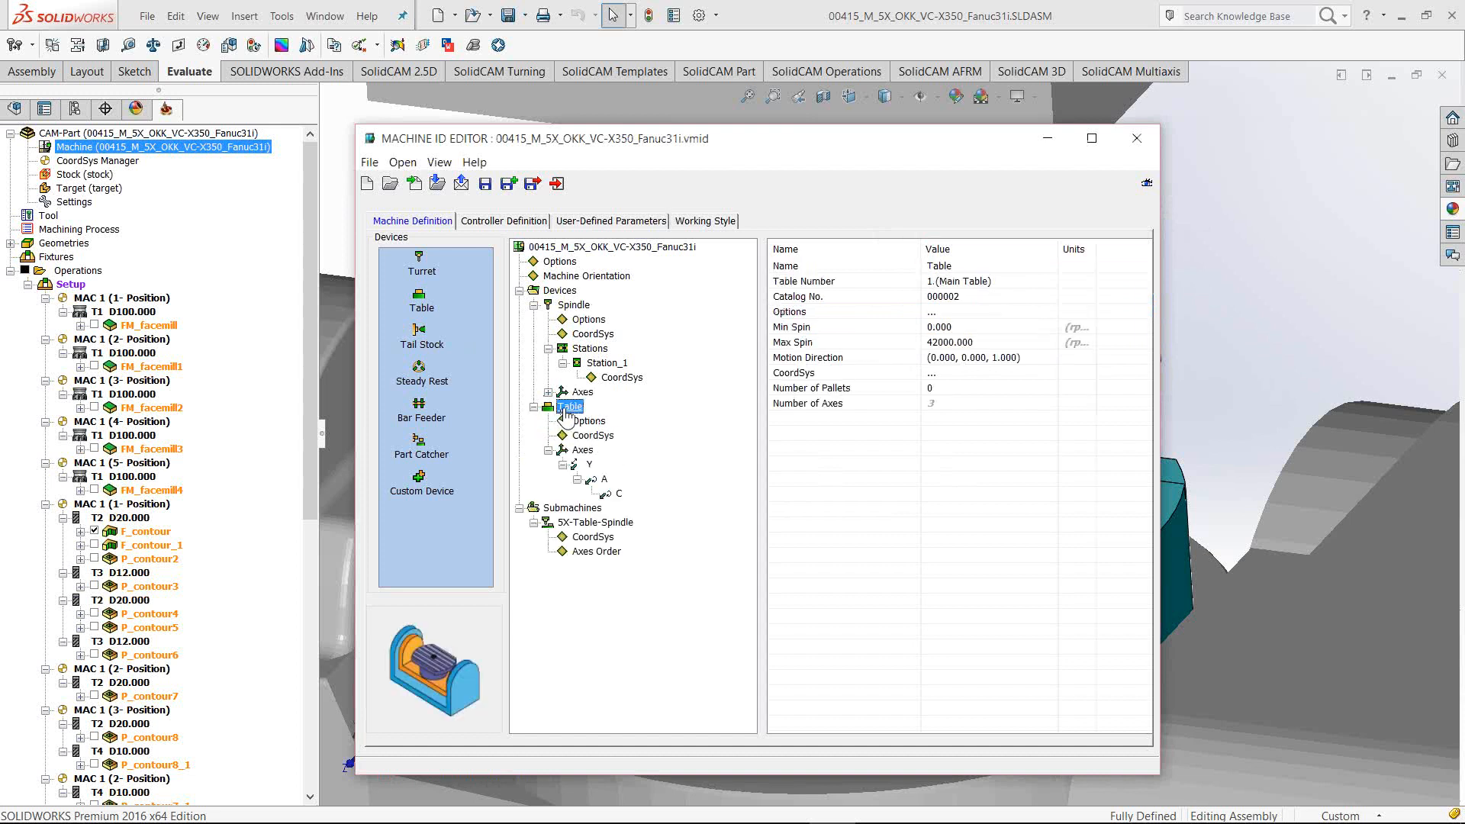
click(603, 479)
click(617, 494)
click(603, 481)
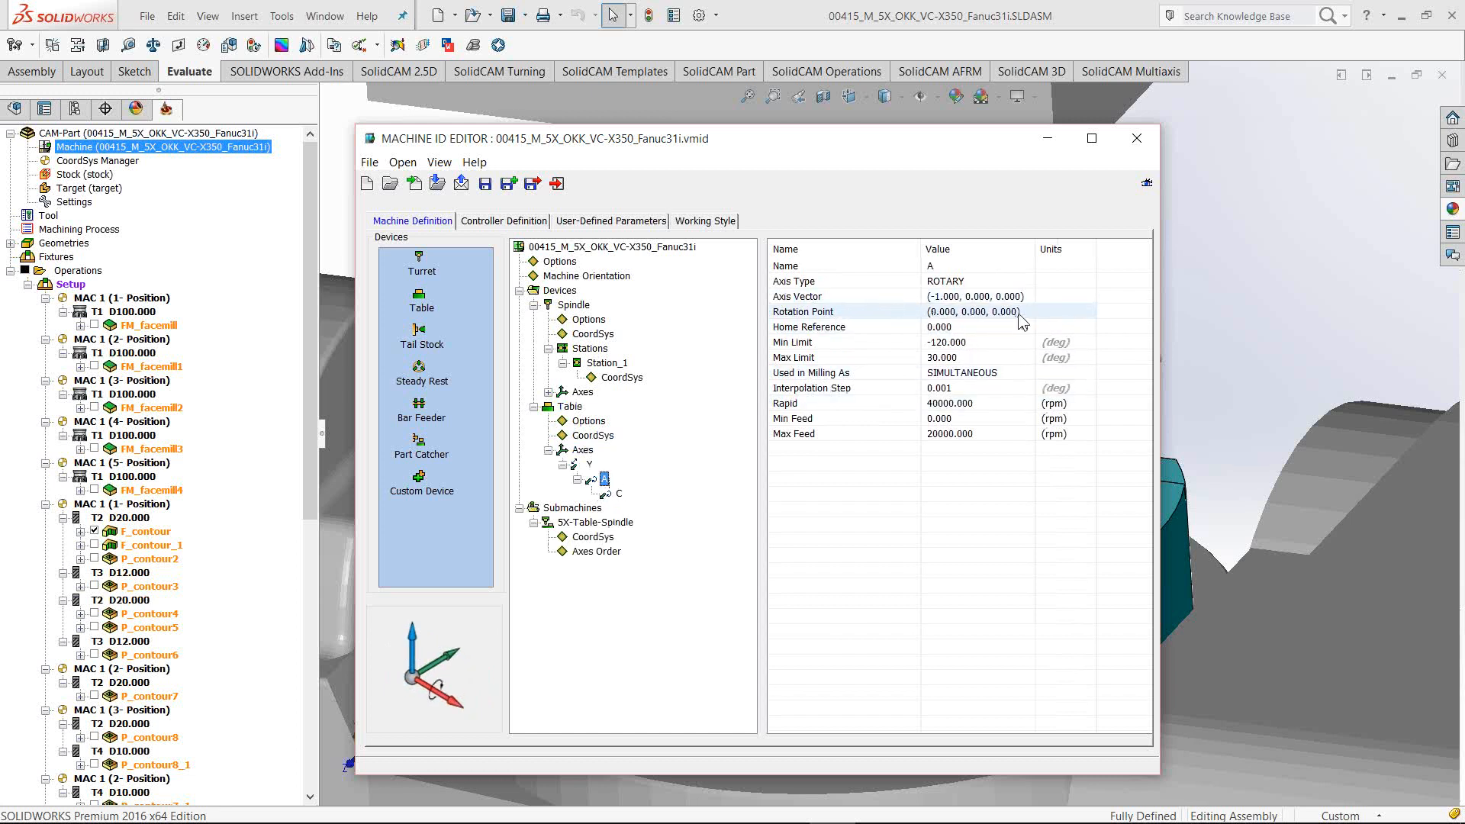
click(618, 493)
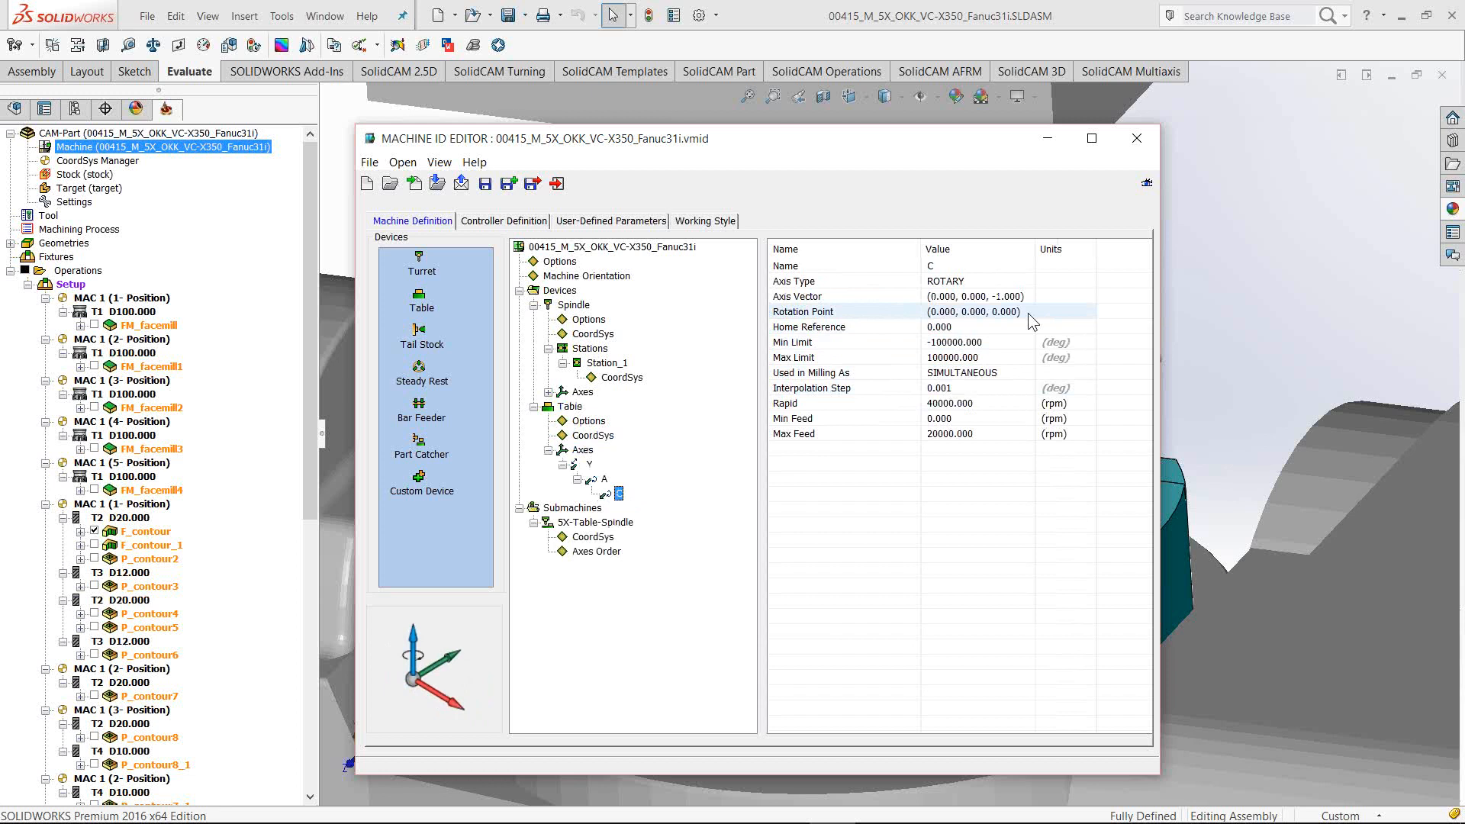
mouse_move(765, 818)
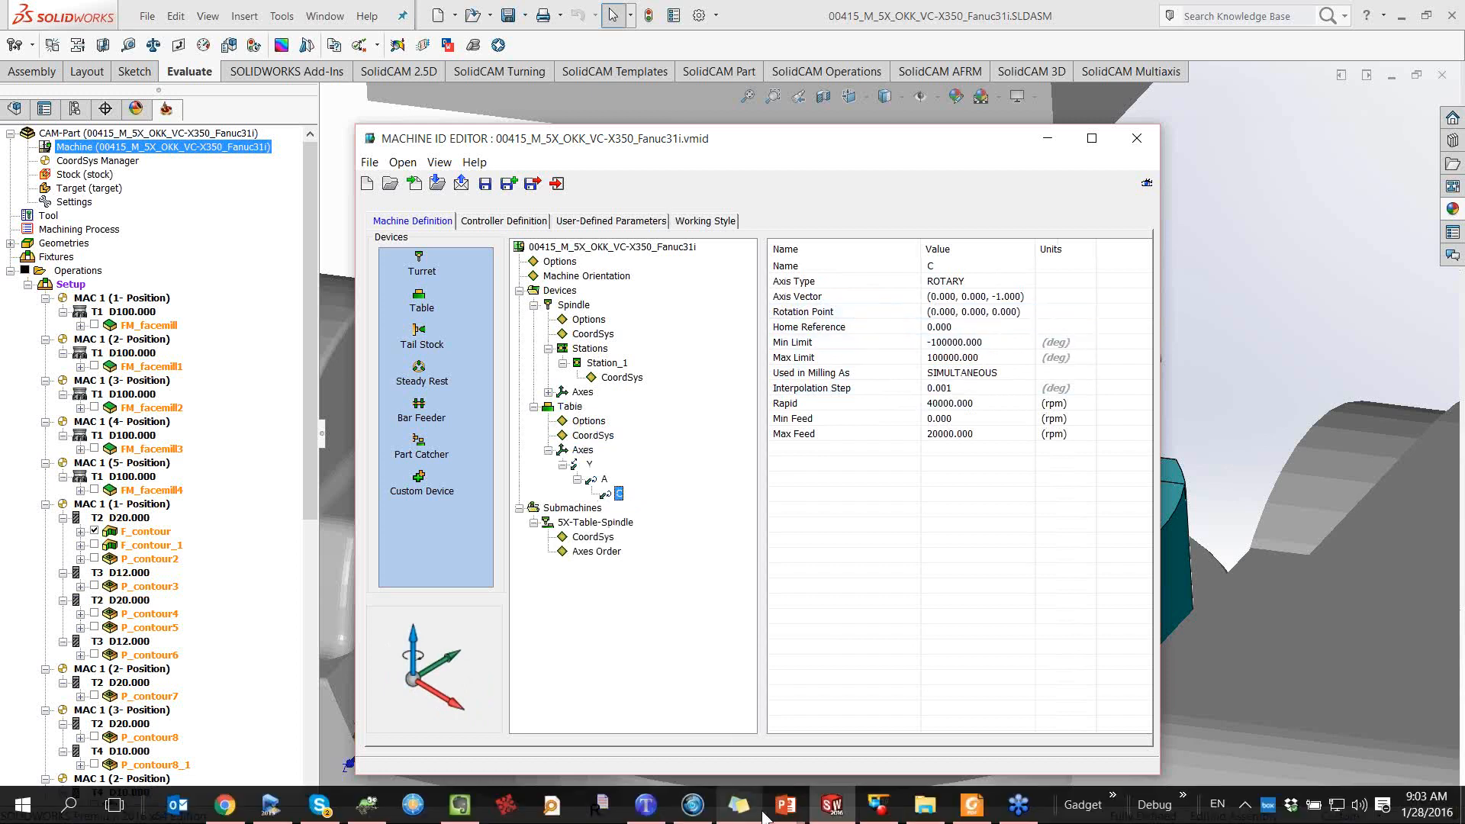
click(885, 805)
Zoom around the 673.146 measurement label to recheck it, then minimize 3D-Tool
scroll(676, 388, up, 2)
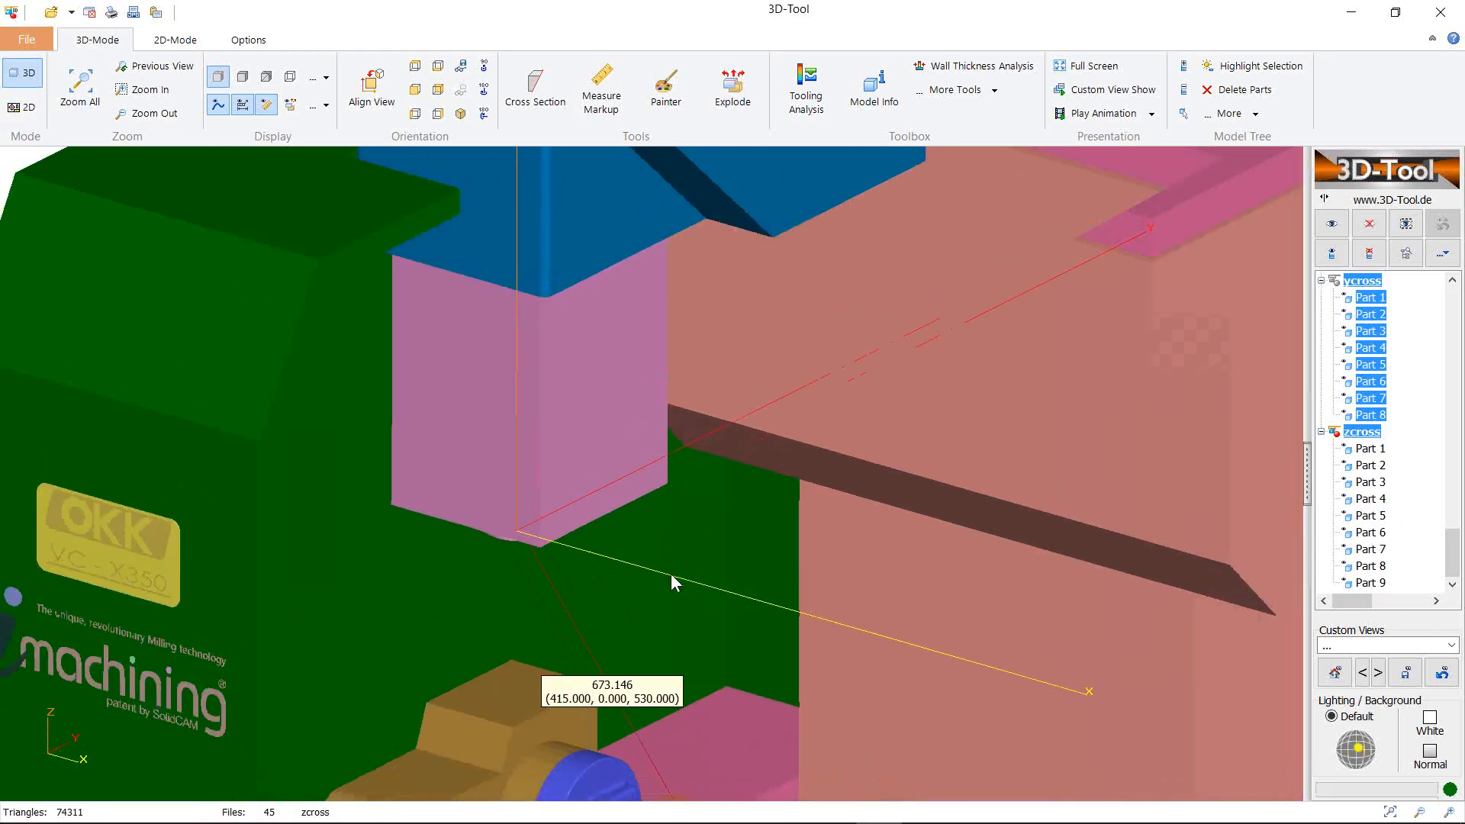
scroll(670, 574, down, 2)
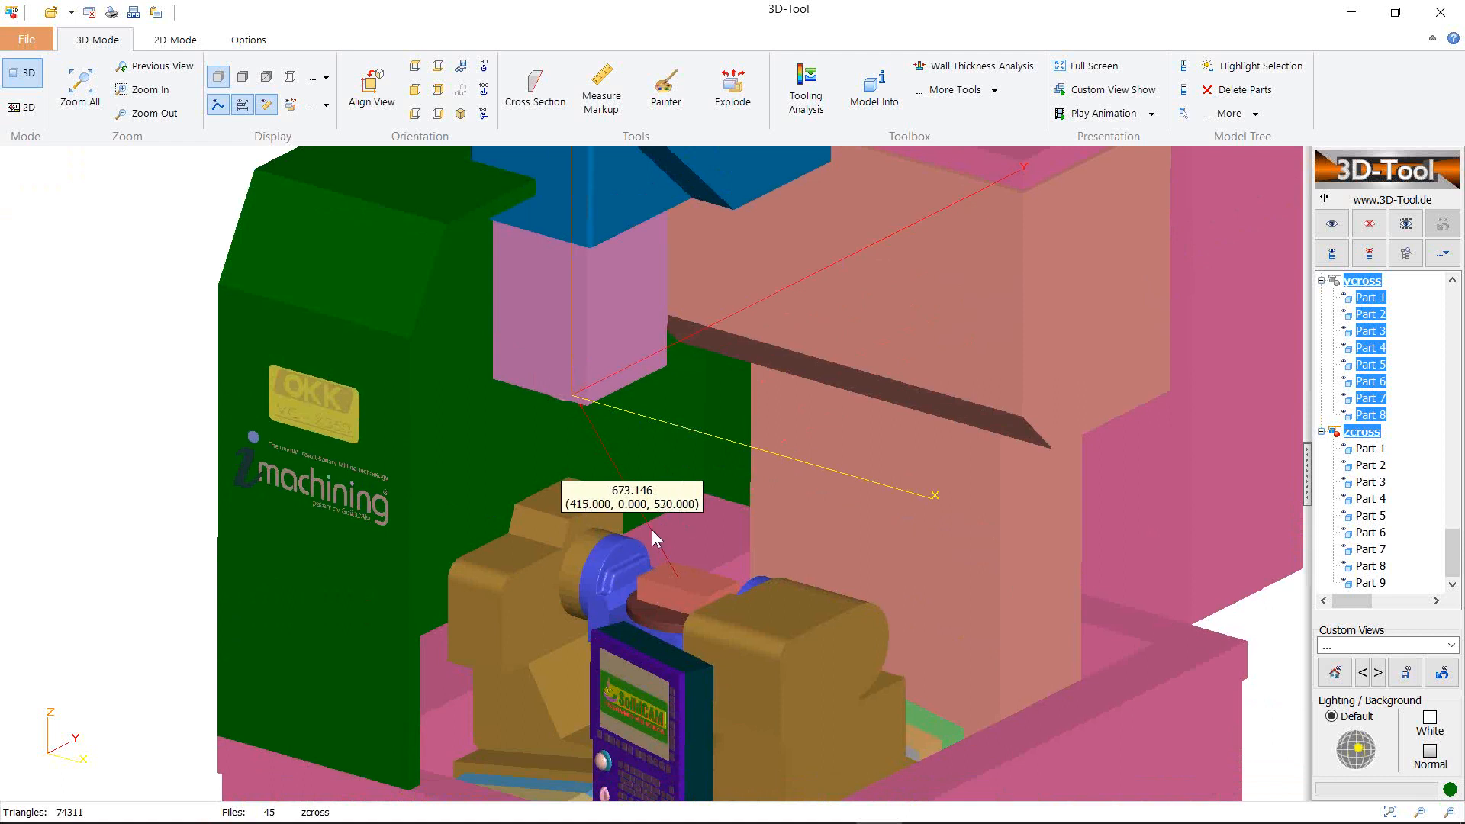
scroll(634, 542, up, 5)
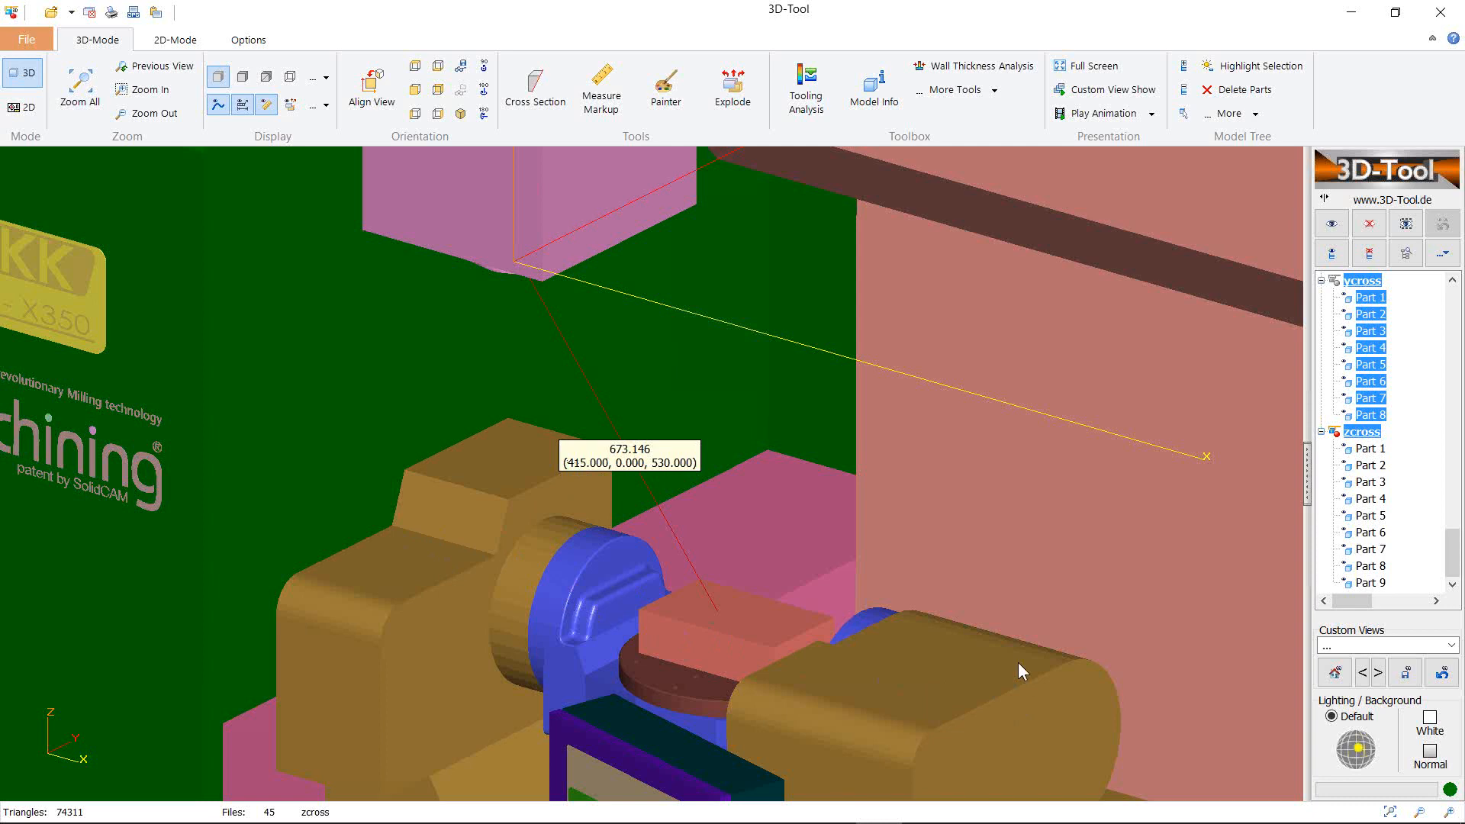
click(1350, 11)
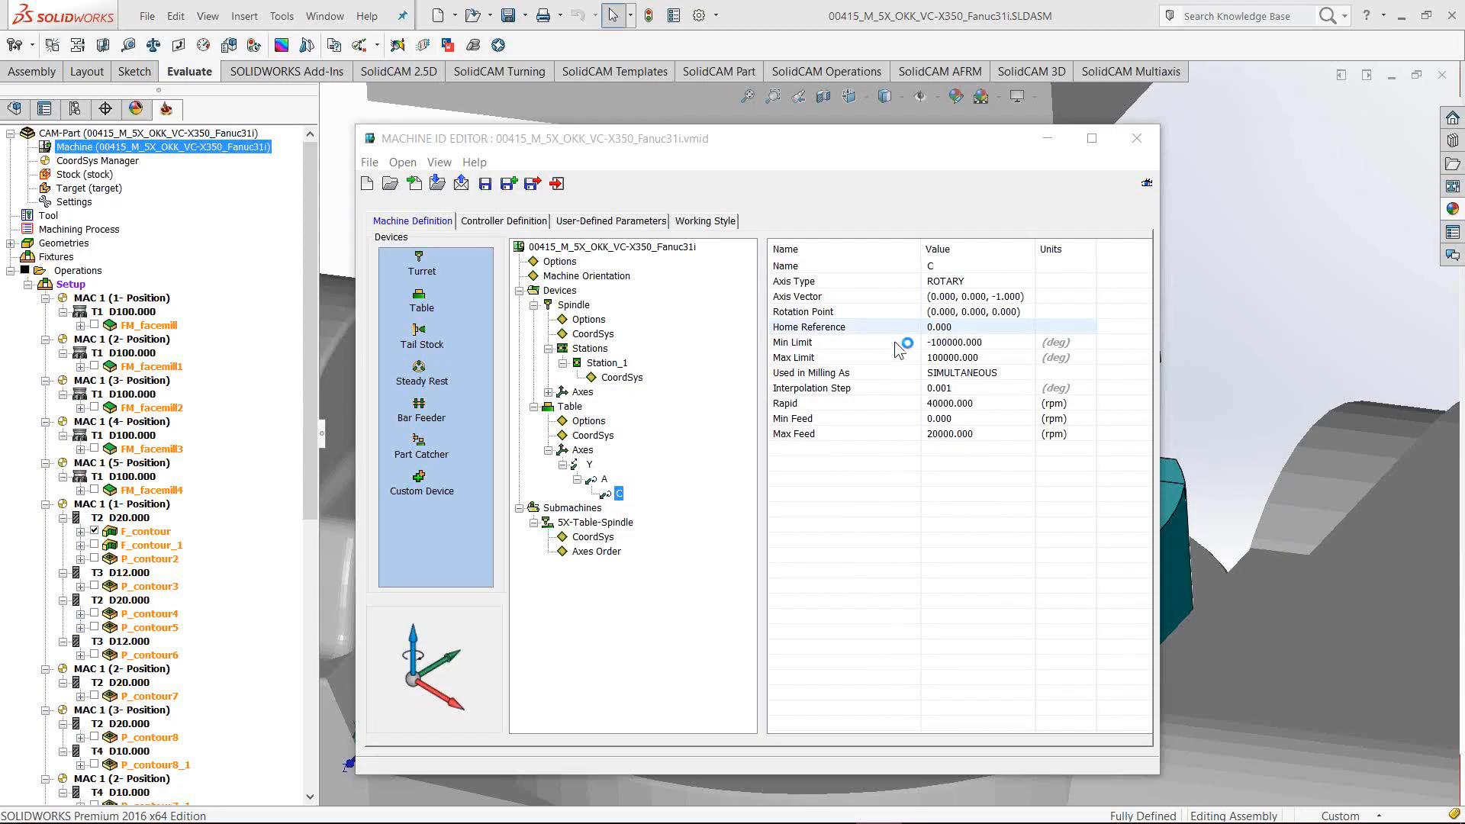
Set the Table's A axis rotation point to (0, 0, -530)
click(601, 479)
click(1027, 311)
click(1027, 312)
click(1023, 340)
double_click(1111, 299)
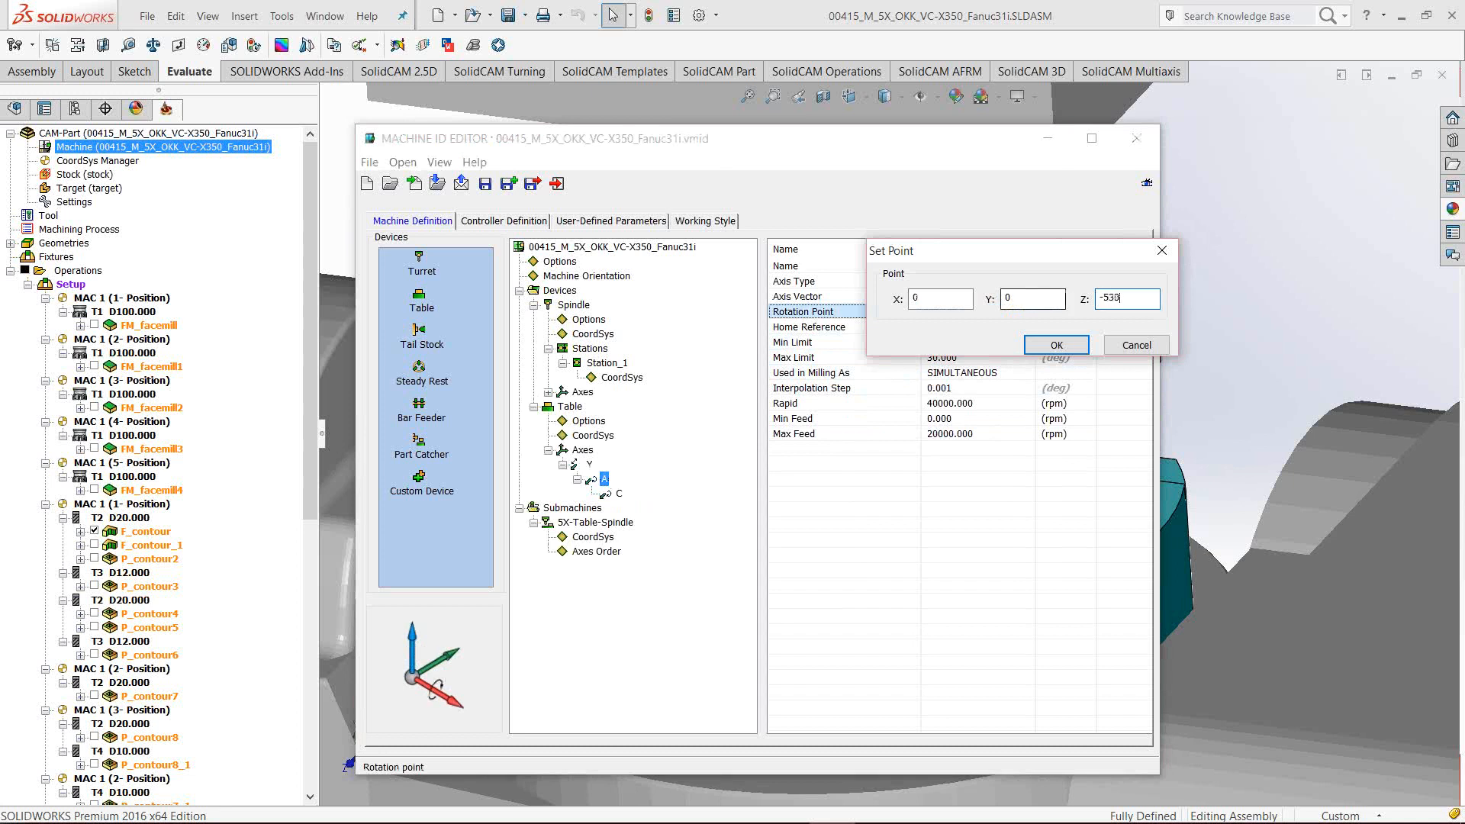
click(1057, 344)
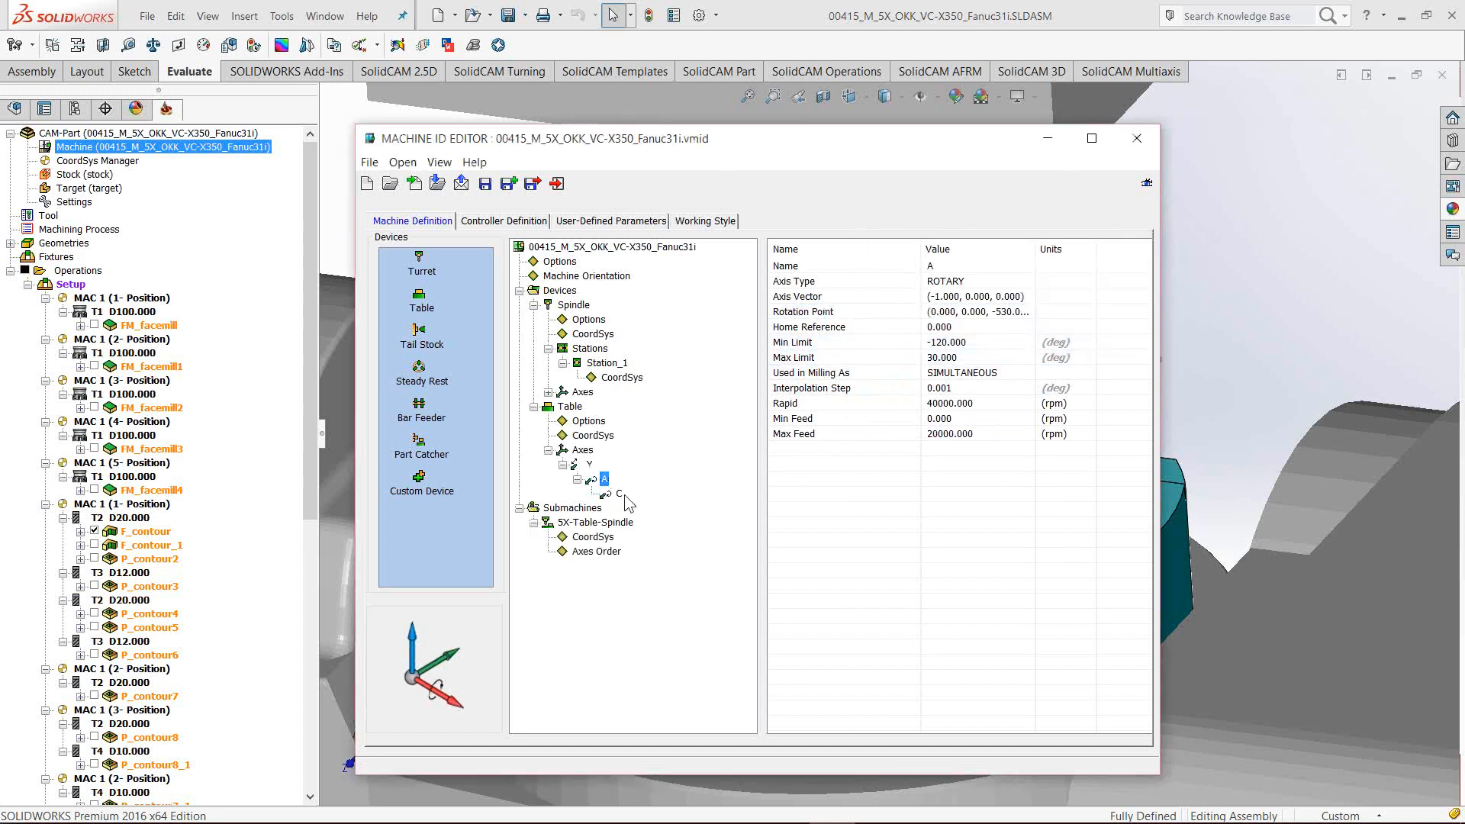
Set the Table's C axis rotation point X to 415
click(621, 496)
click(1028, 313)
click(1027, 313)
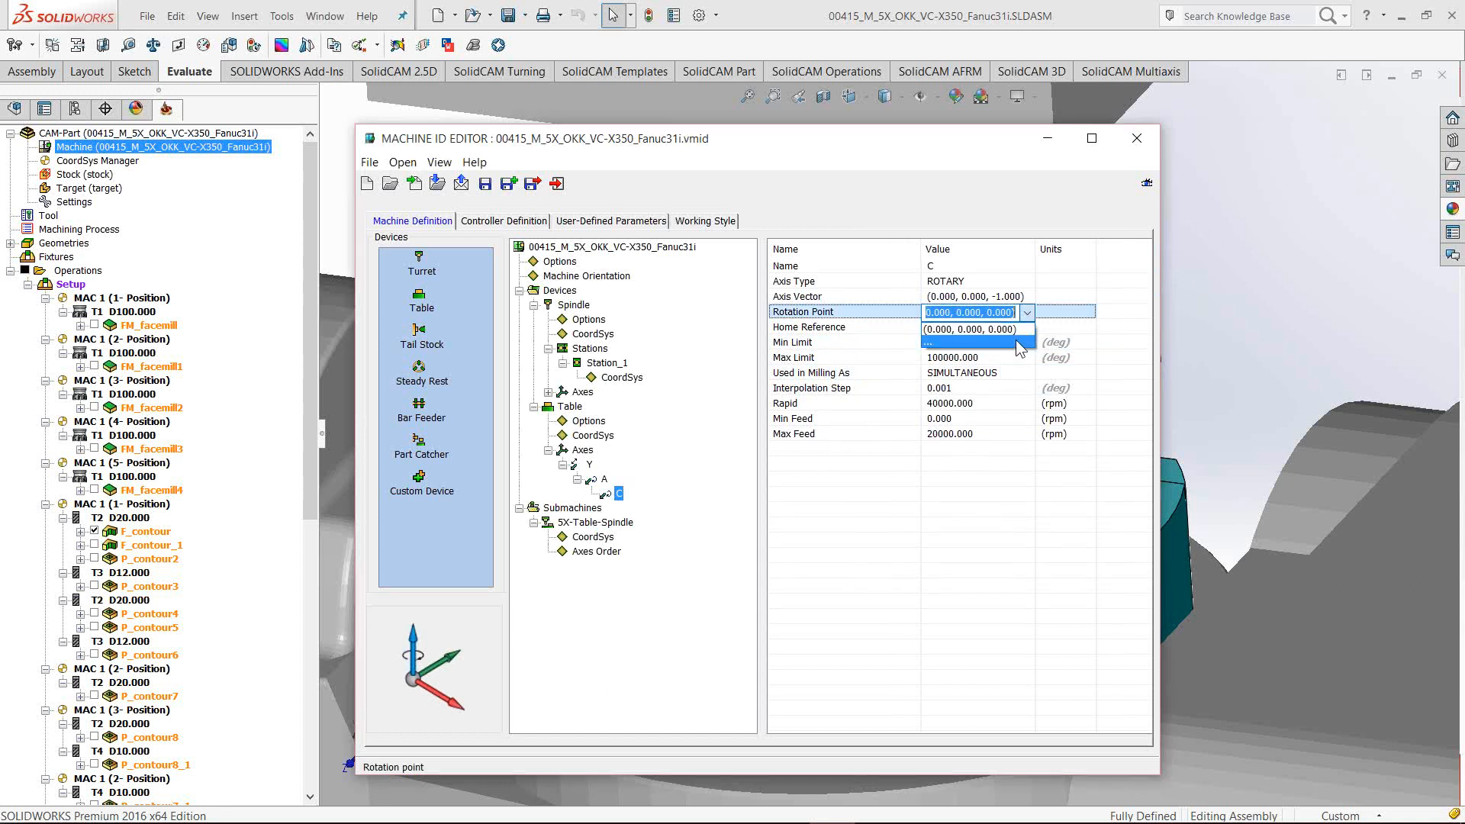
click(1020, 341)
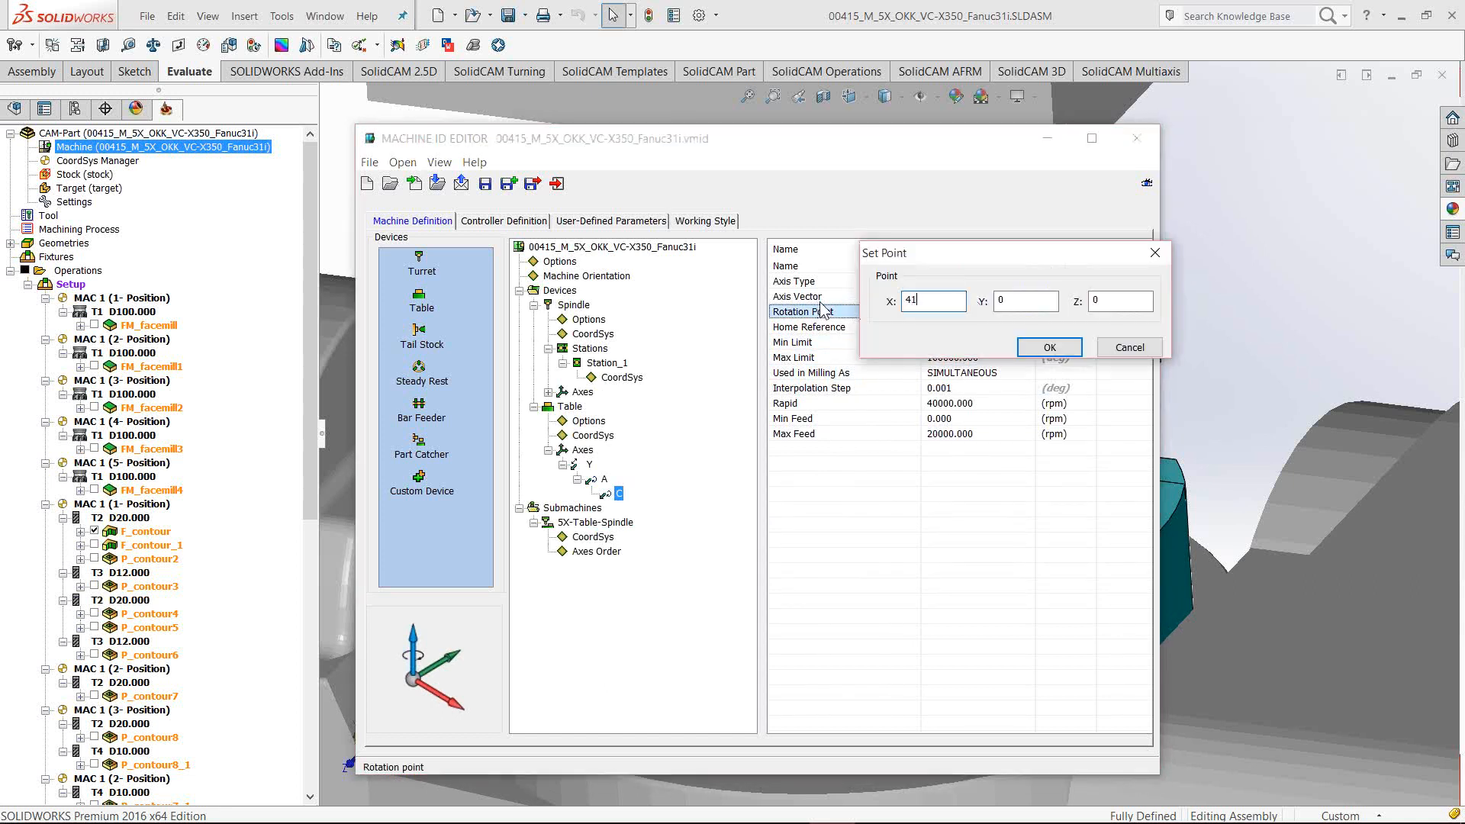
click(1047, 347)
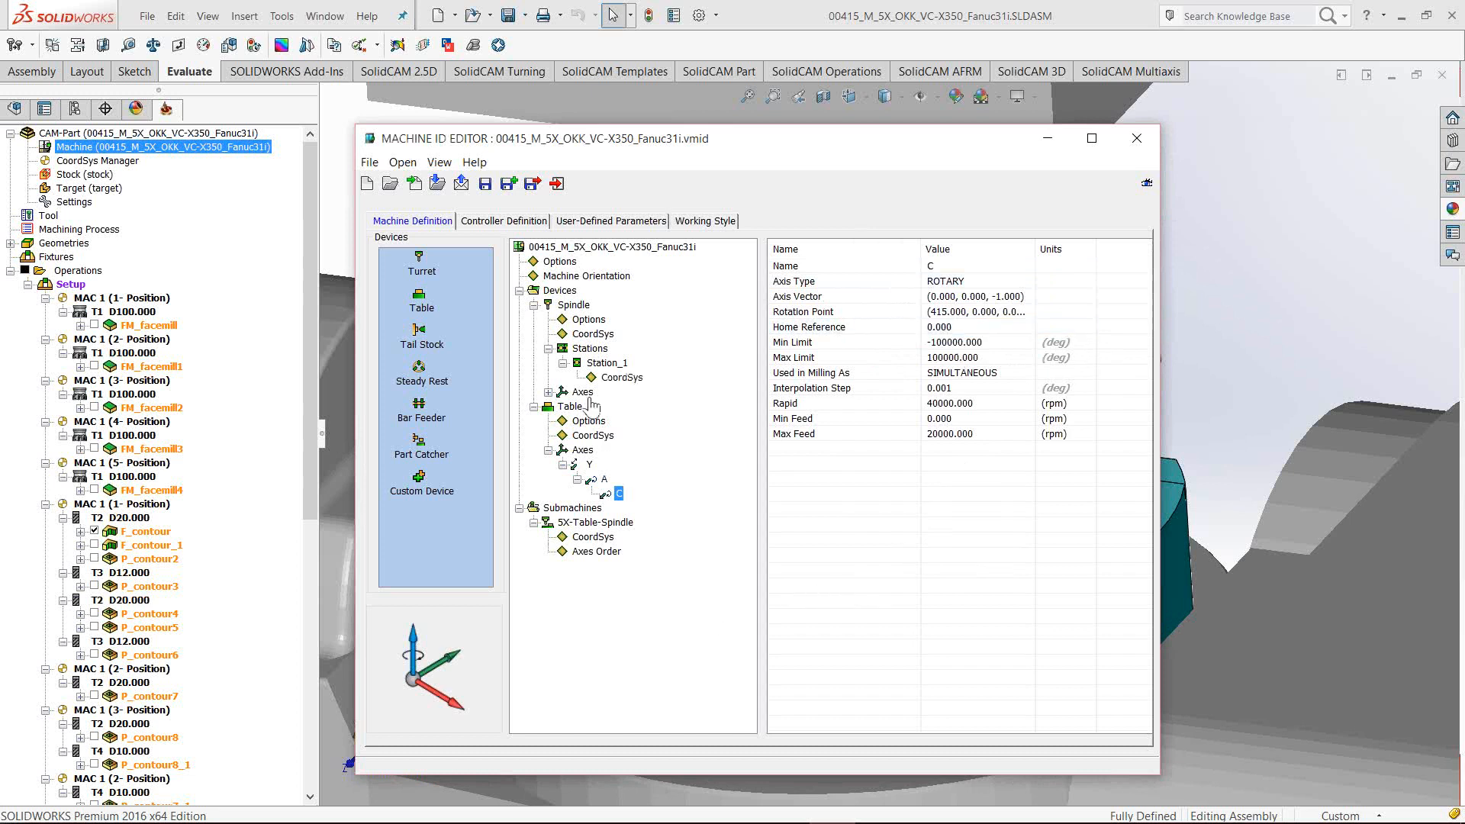
Review the spindle and table axes and confirm the submachine CoordSys at (415, 0, -530)
click(549, 391)
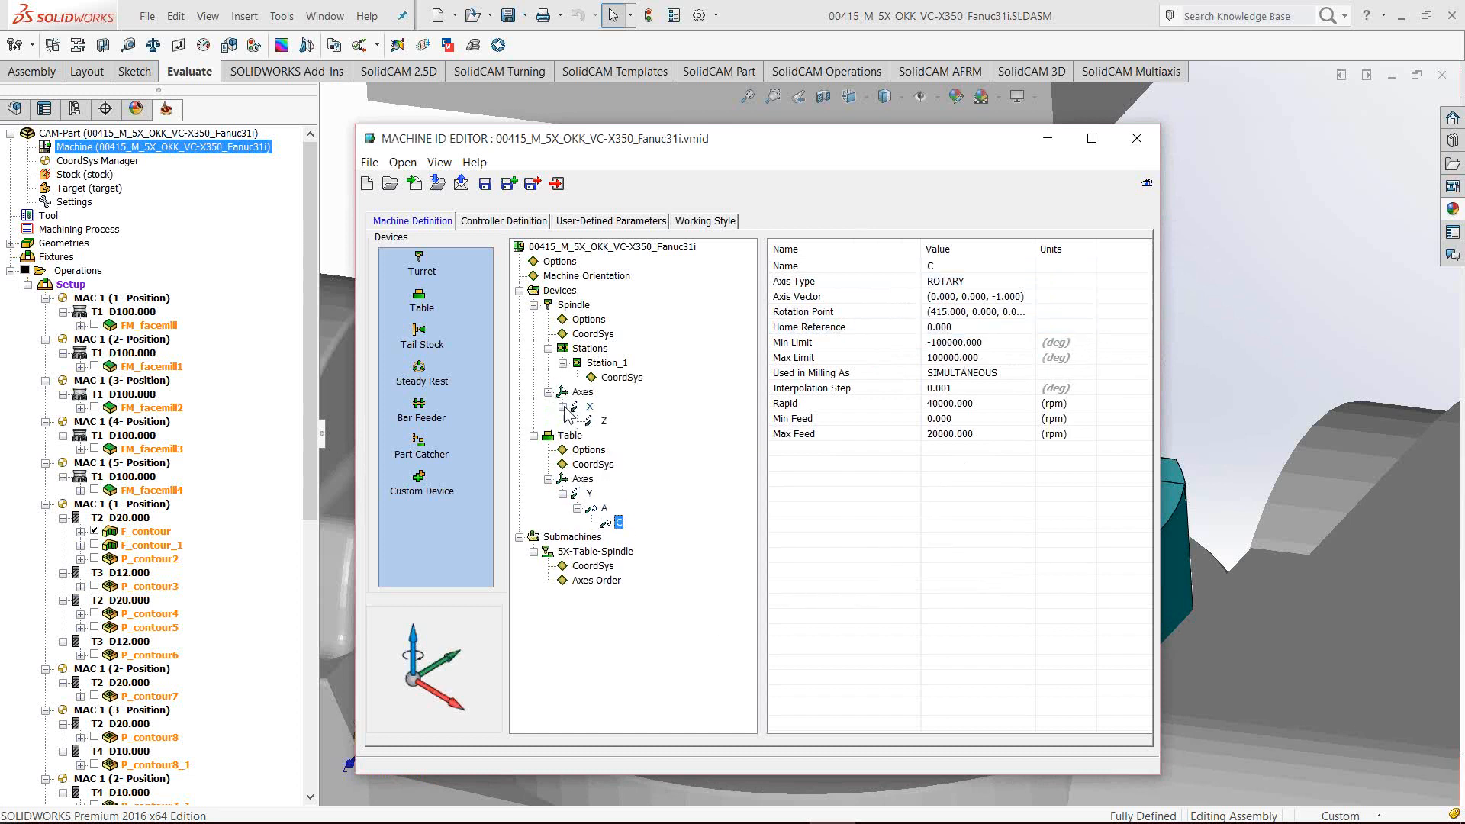
click(603, 421)
click(589, 493)
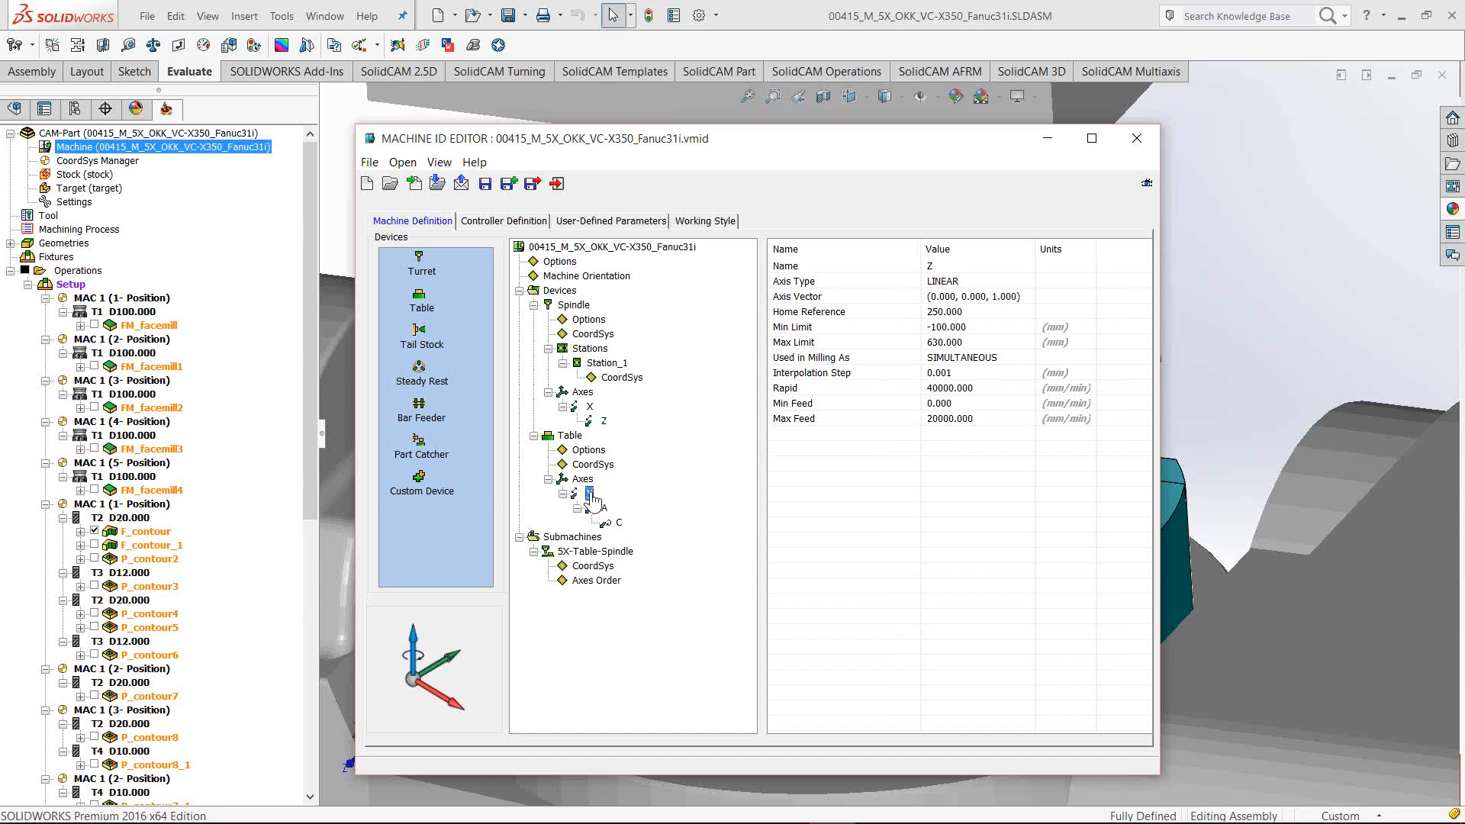
click(601, 508)
click(617, 523)
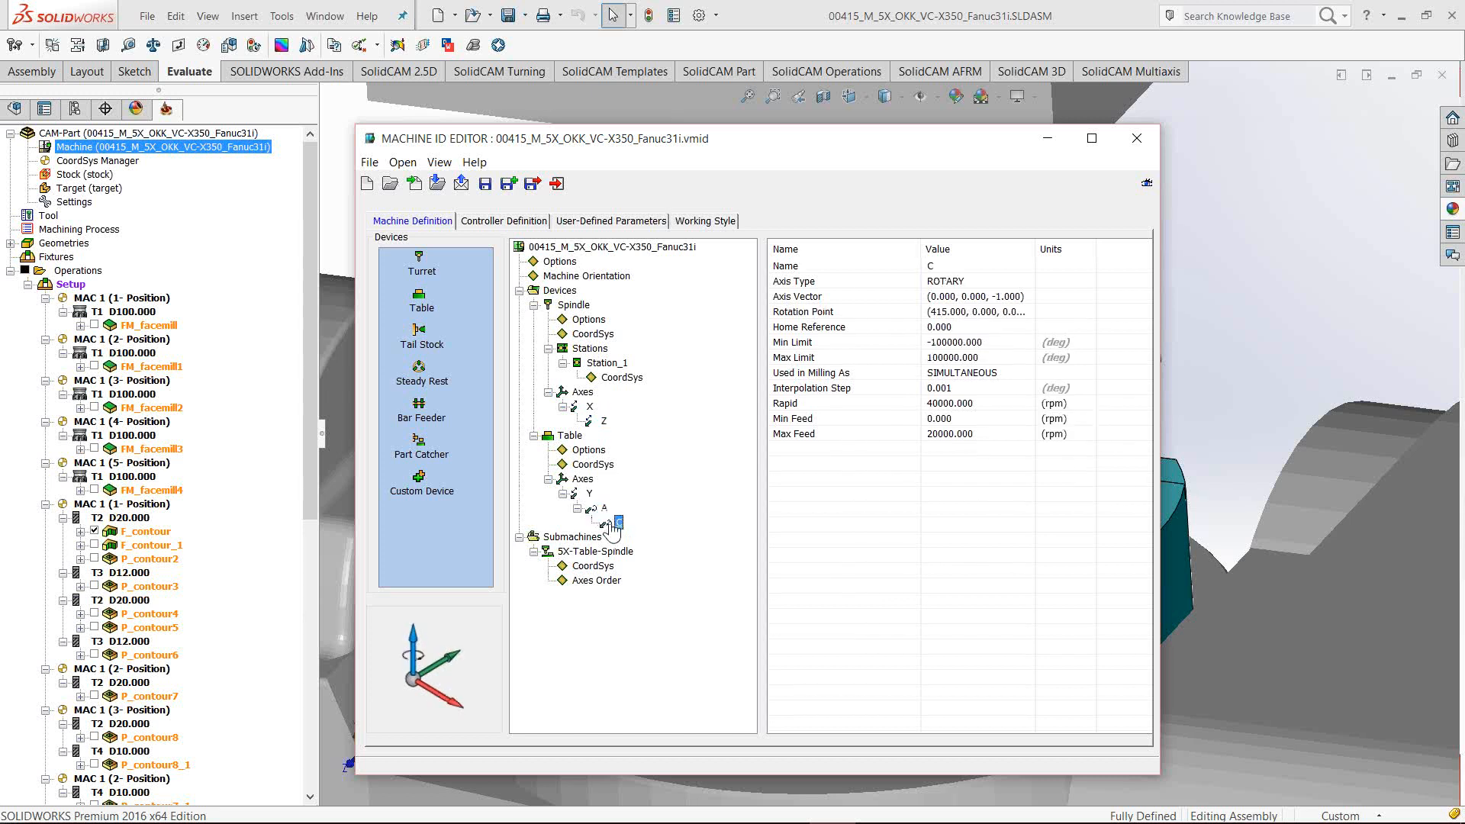
click(592, 335)
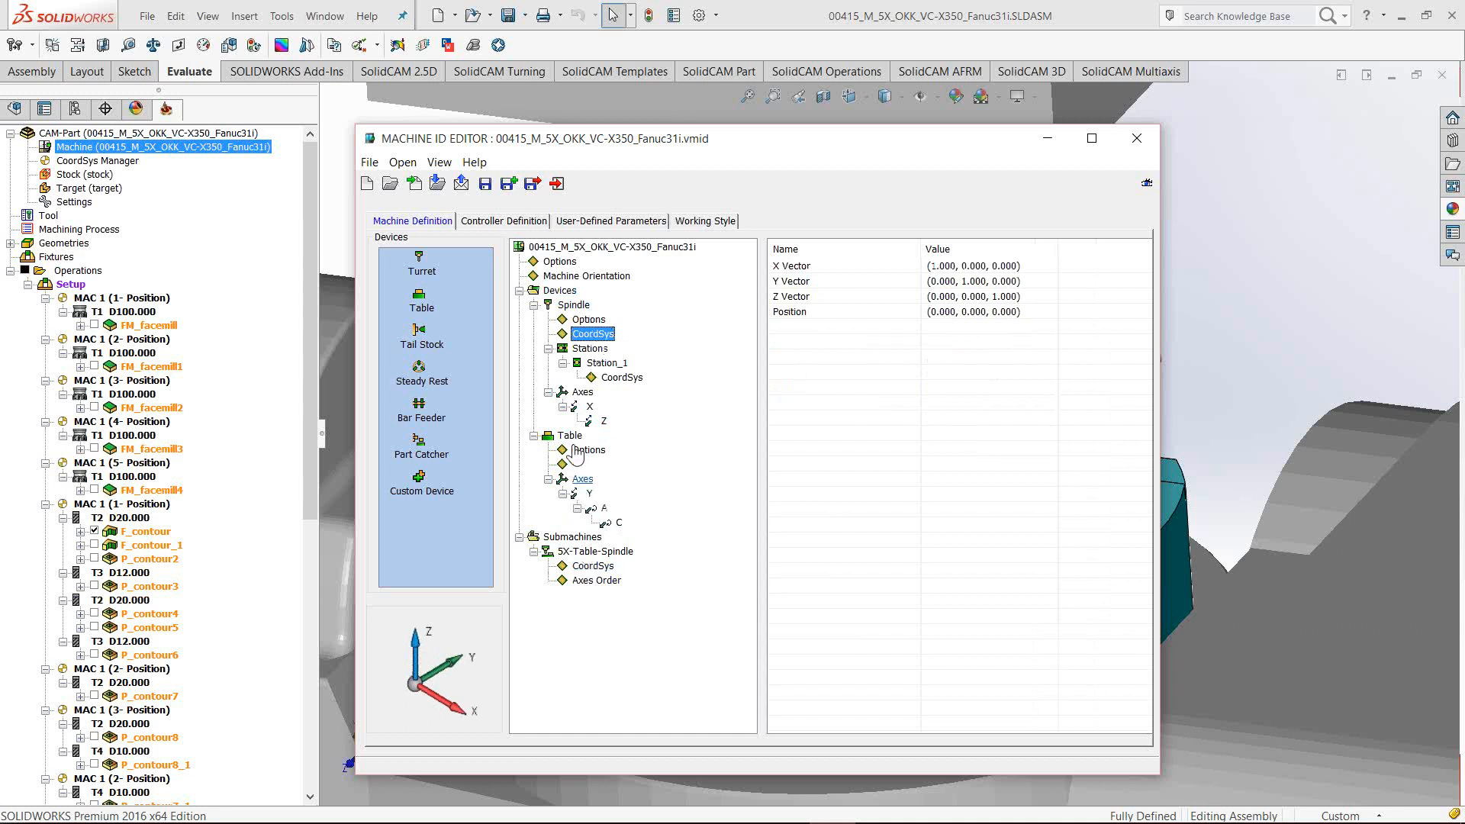
click(593, 566)
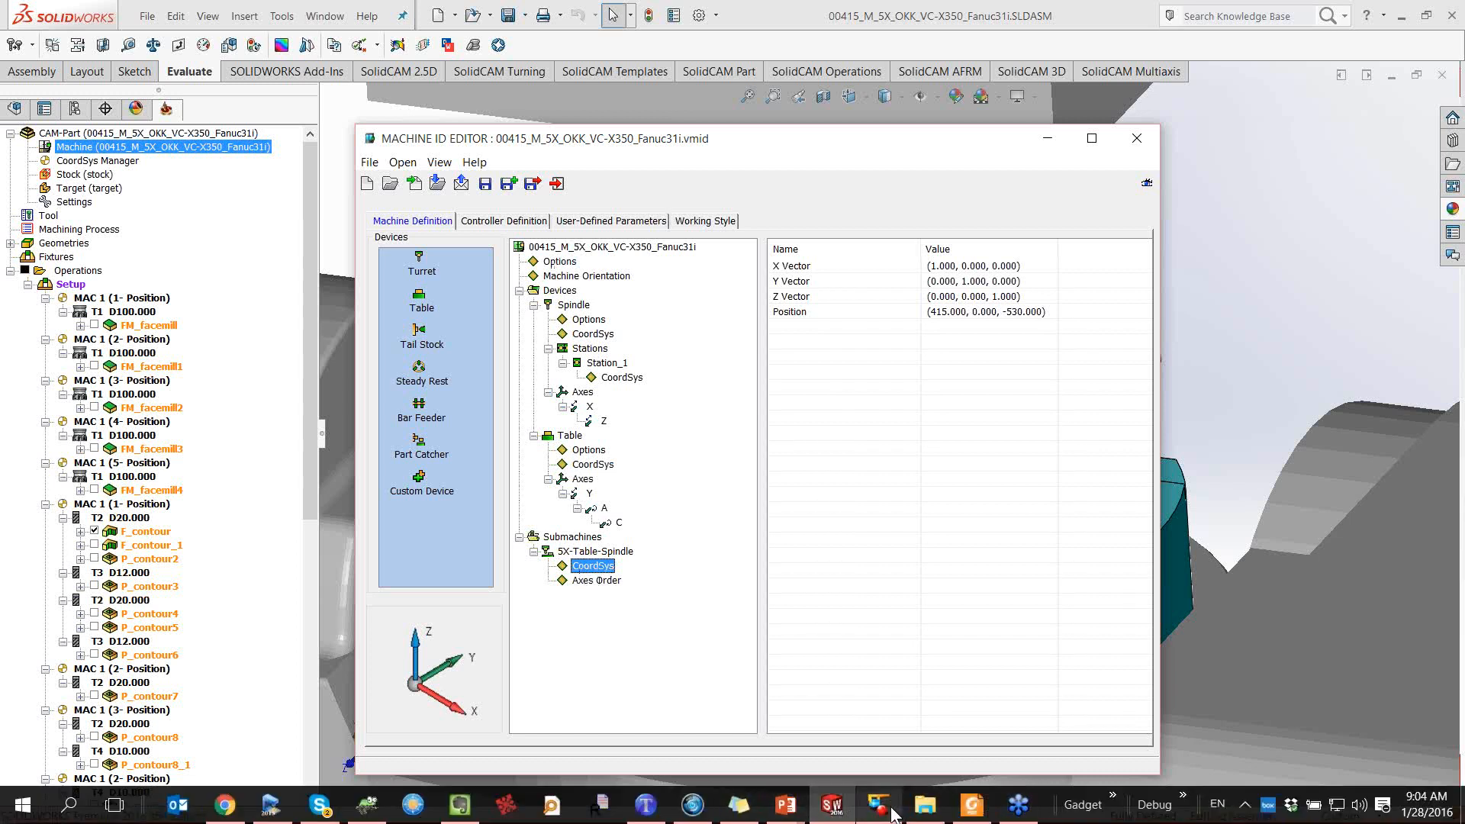
In 3D-Tool, delete all measurements and close the measurement tools
click(877, 805)
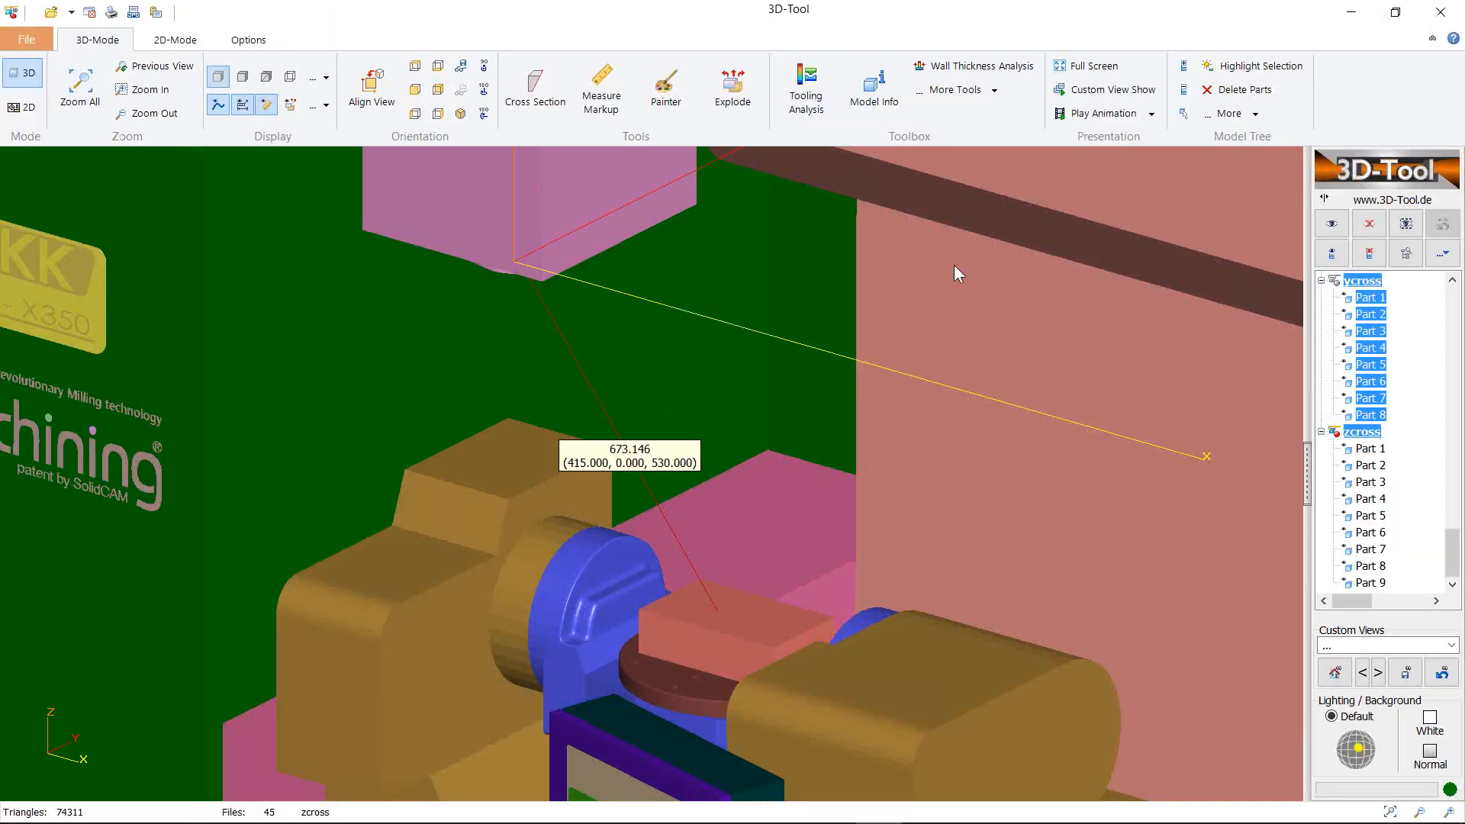
click(601, 90)
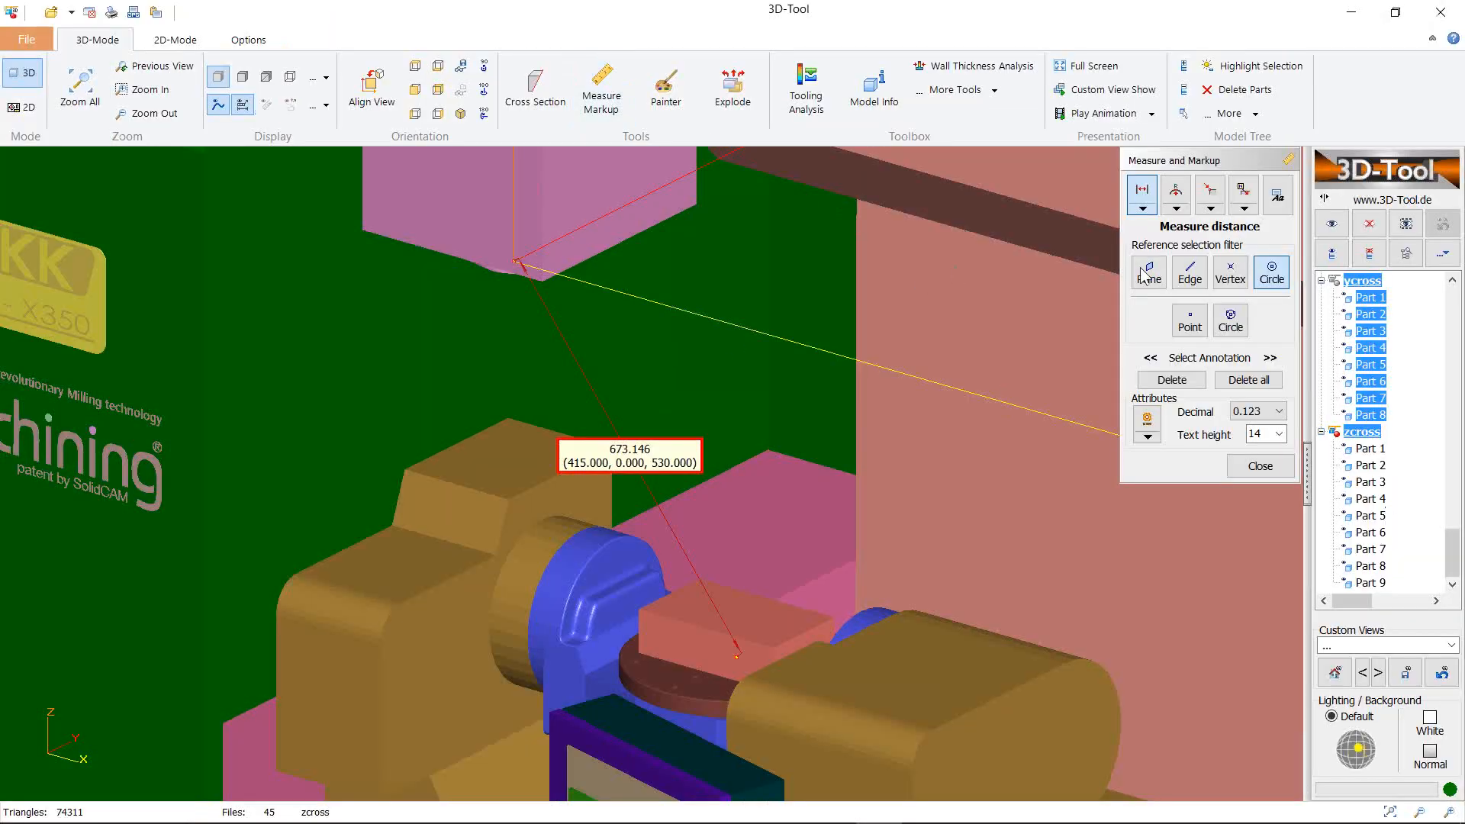
click(1237, 380)
click(763, 419)
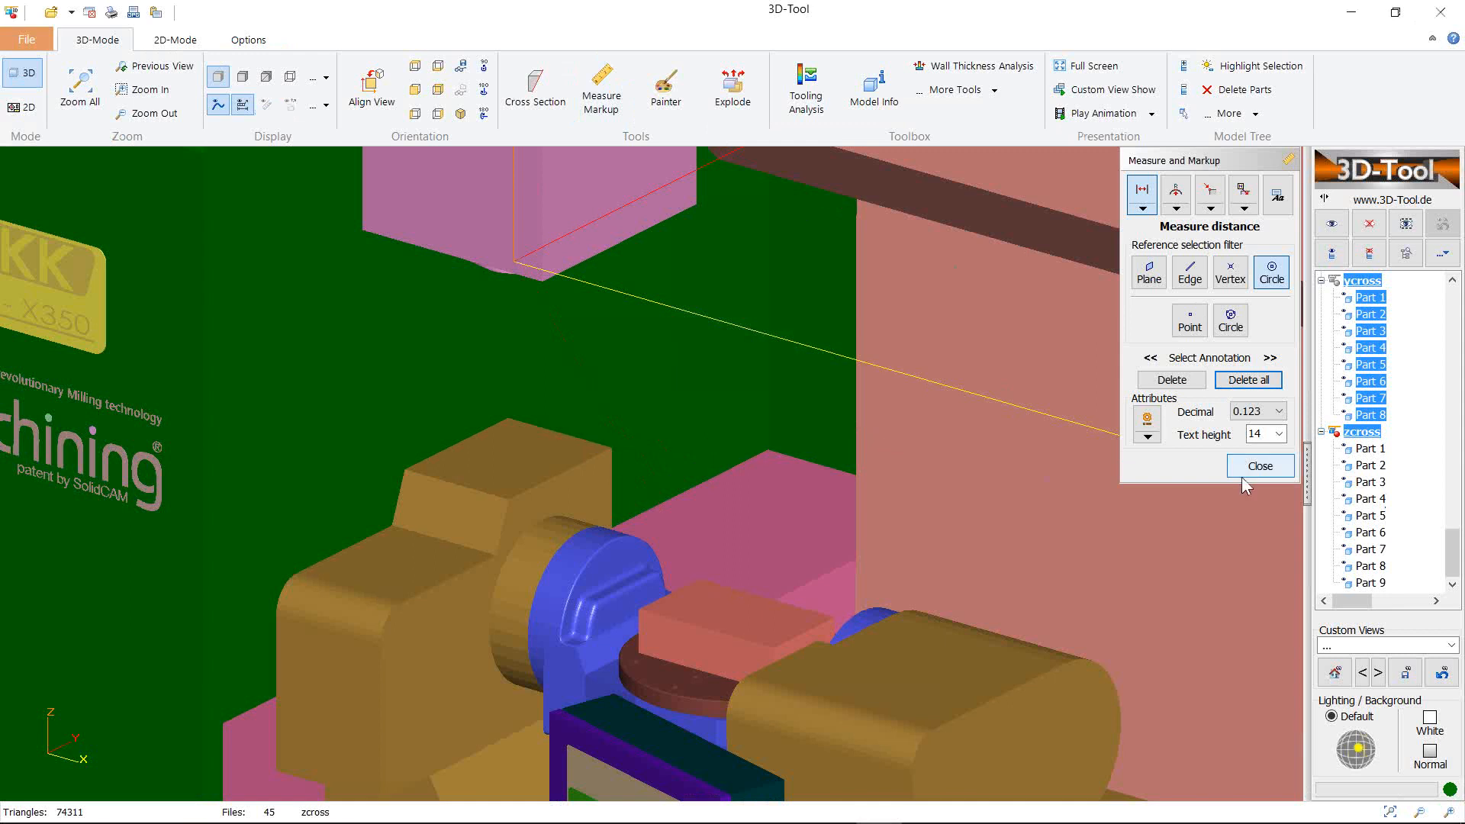
click(1262, 467)
scroll(798, 438, down, 6)
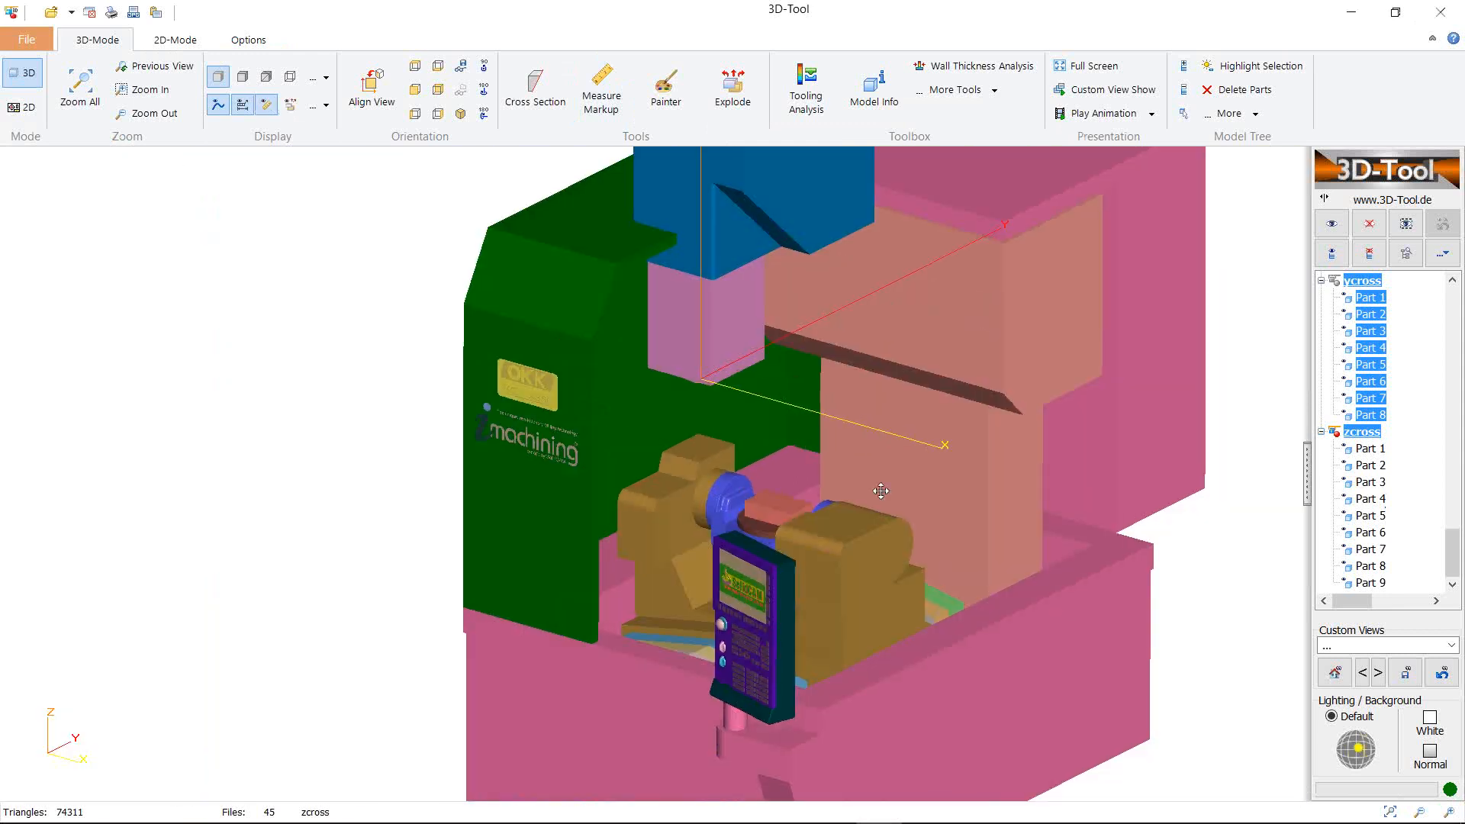
Hide the stock shell and select the zcross and ycross parts in the model tree
right_click(749, 473)
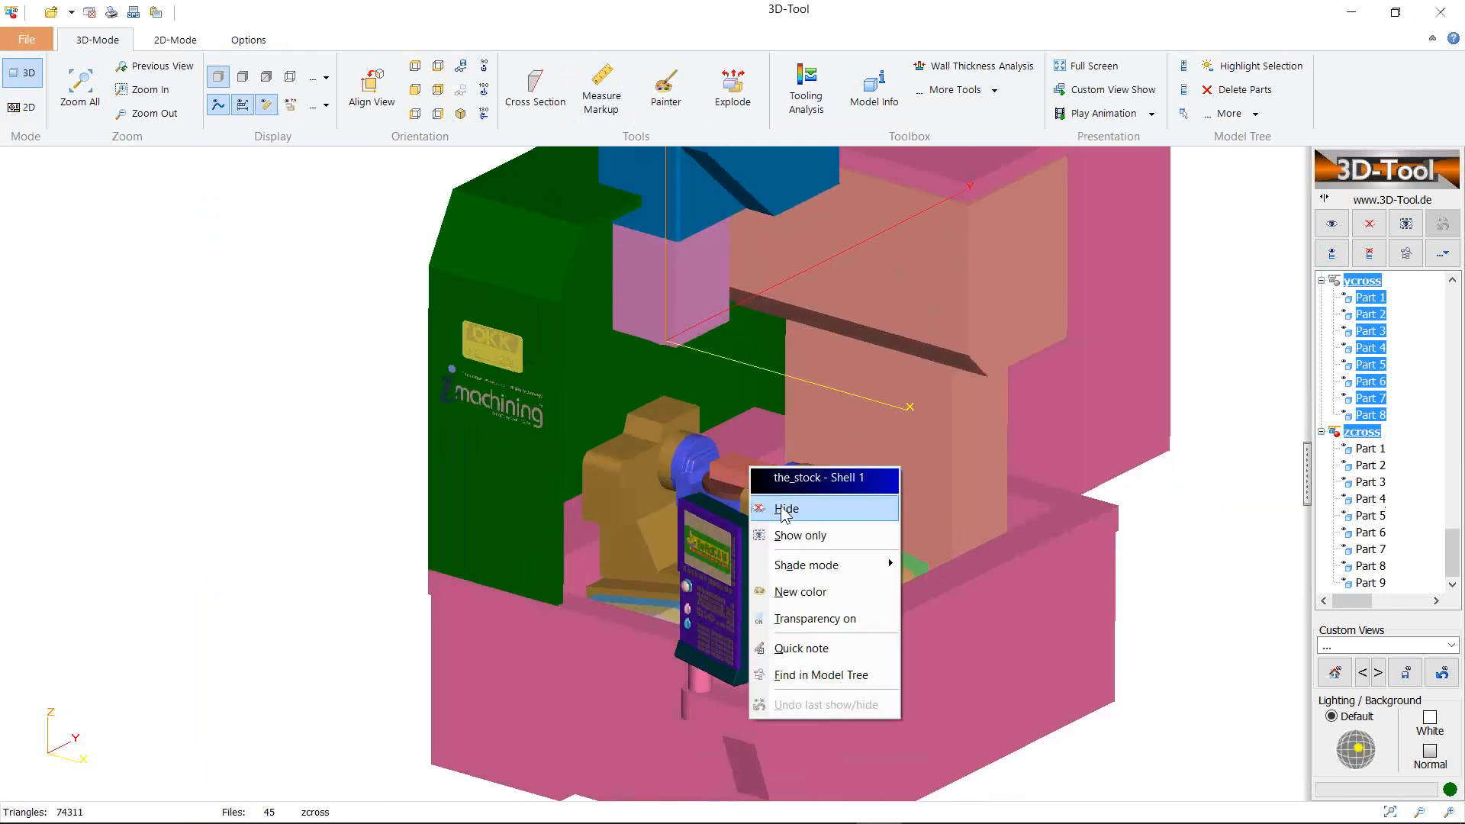
click(826, 517)
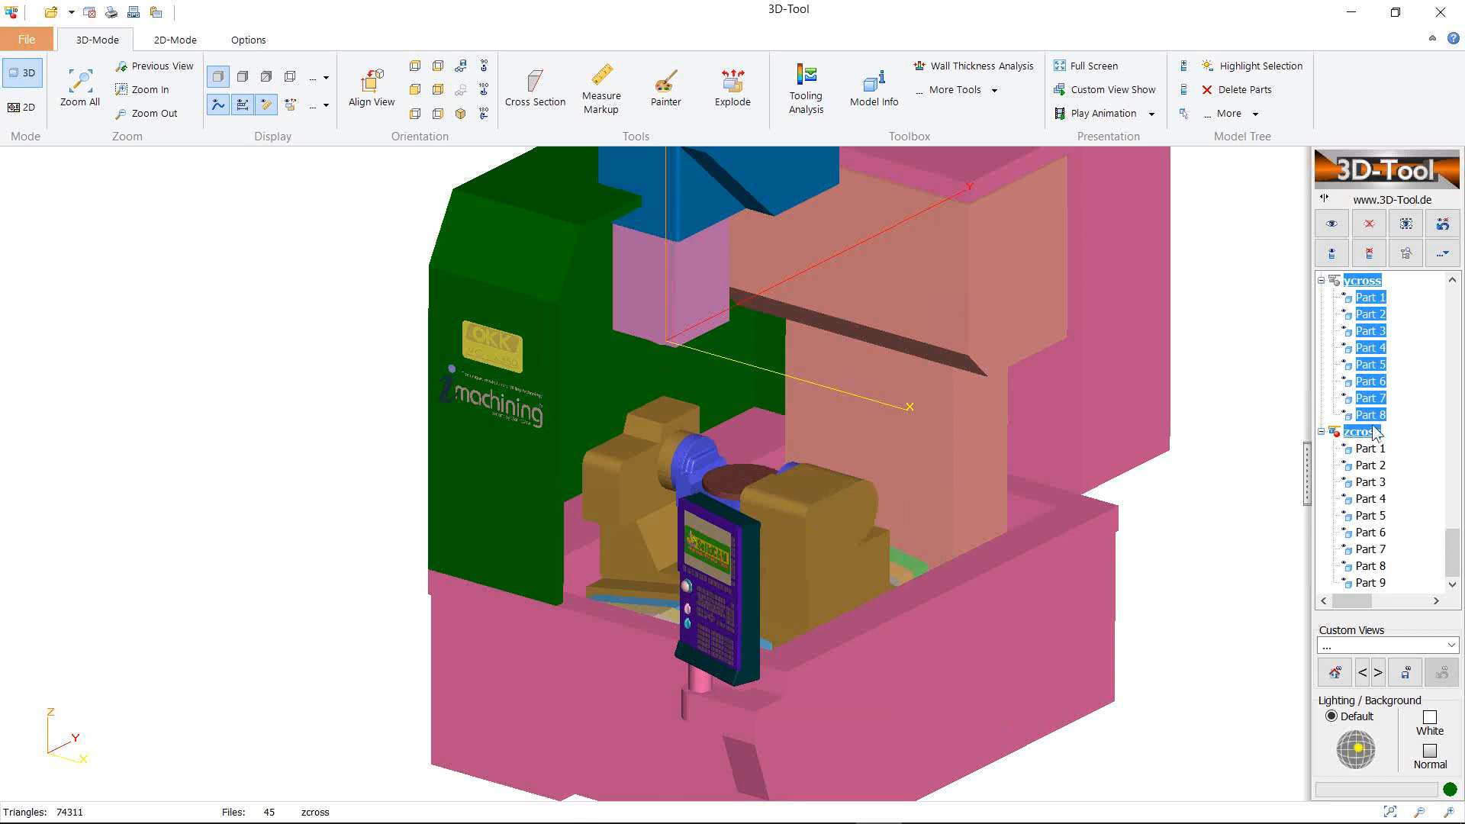
mouse_move(1458, 564)
mouse_down()
mouse_move(1453, 320)
mouse_move(1452, 553)
mouse_up()
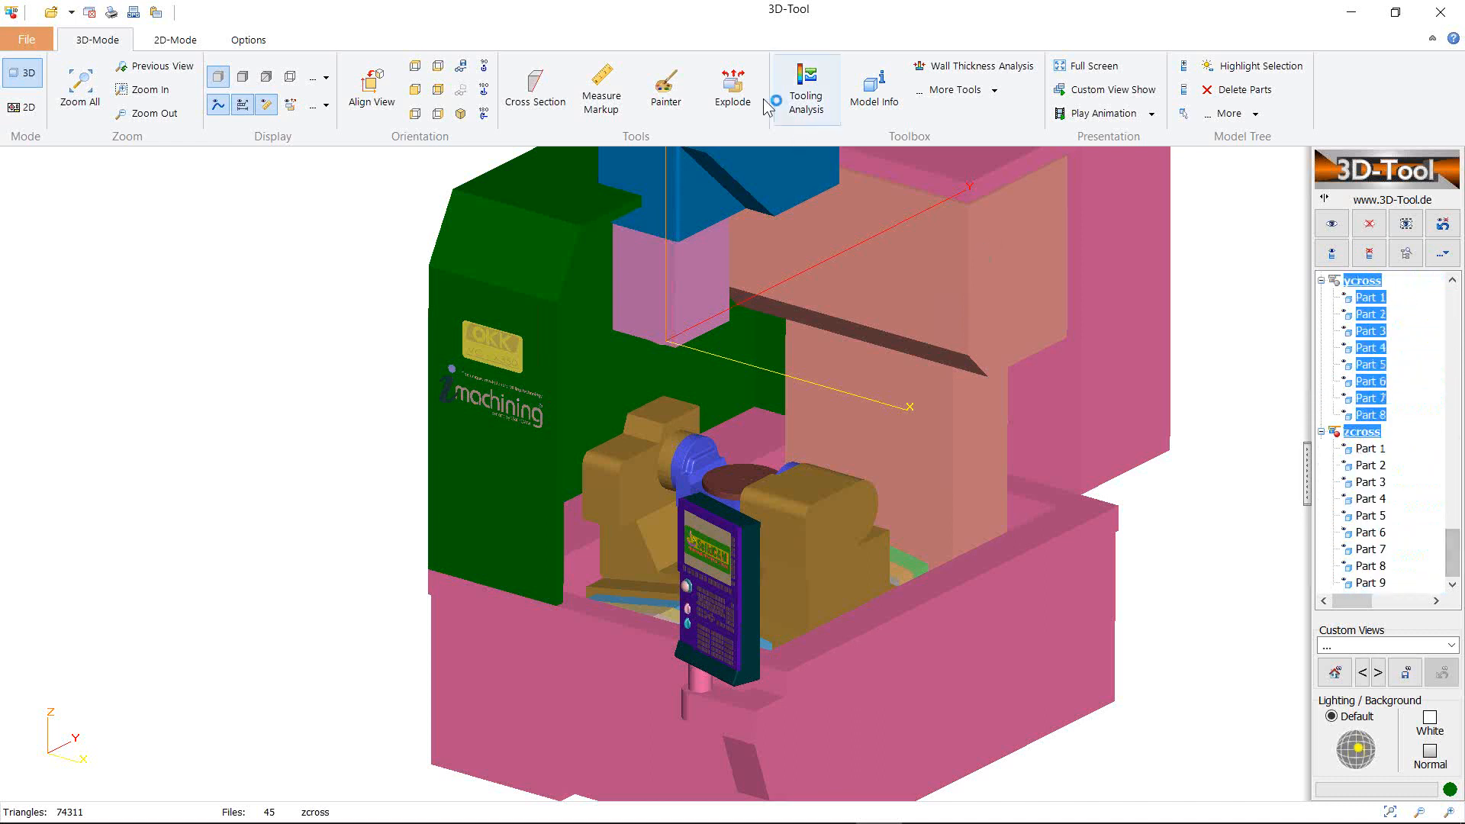
click(1374, 431)
drag(1452, 553, 1410, 509)
shift+click(1358, 433)
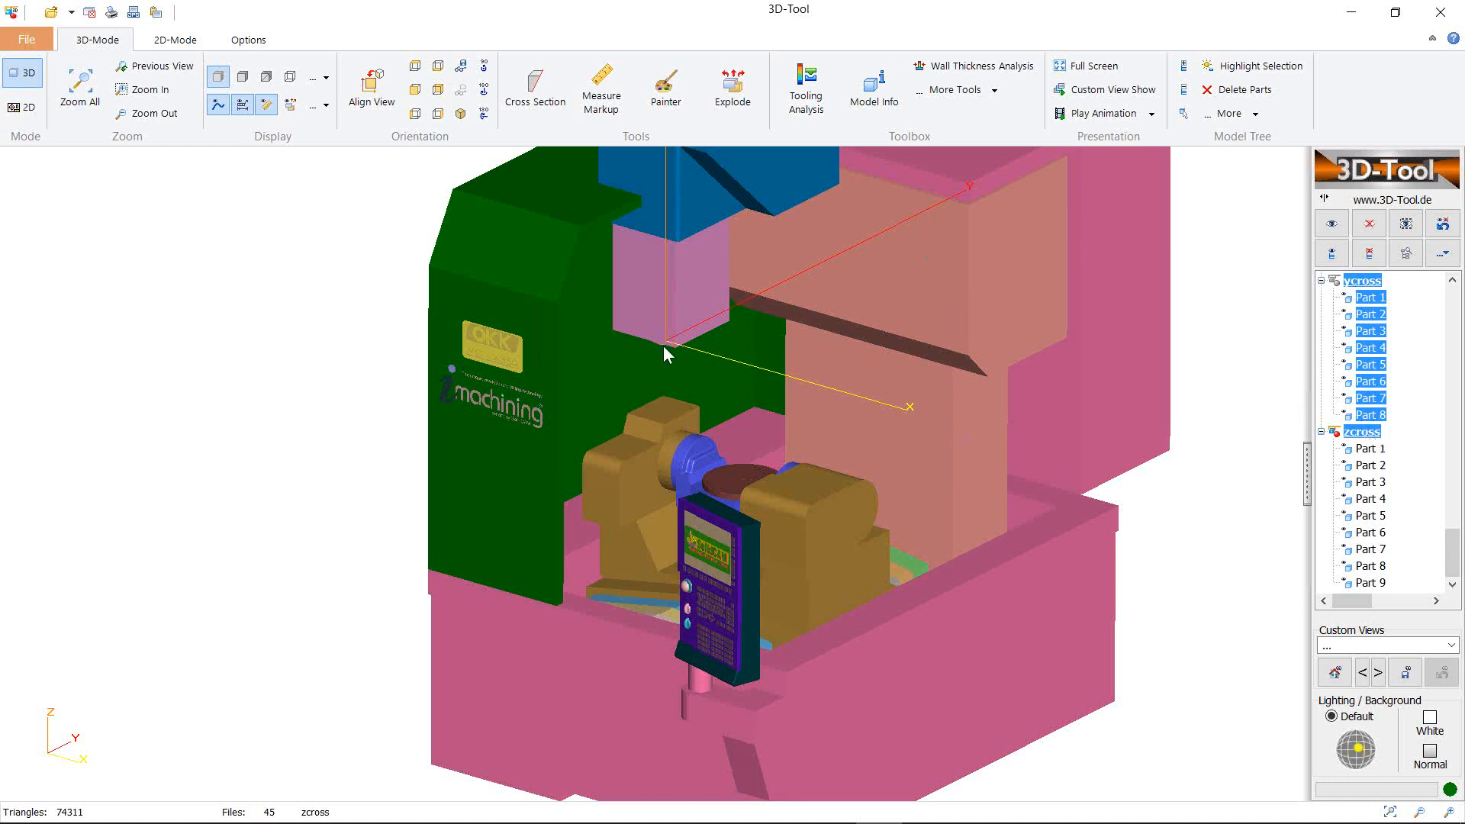
right_drag(738, 359, 689, 362)
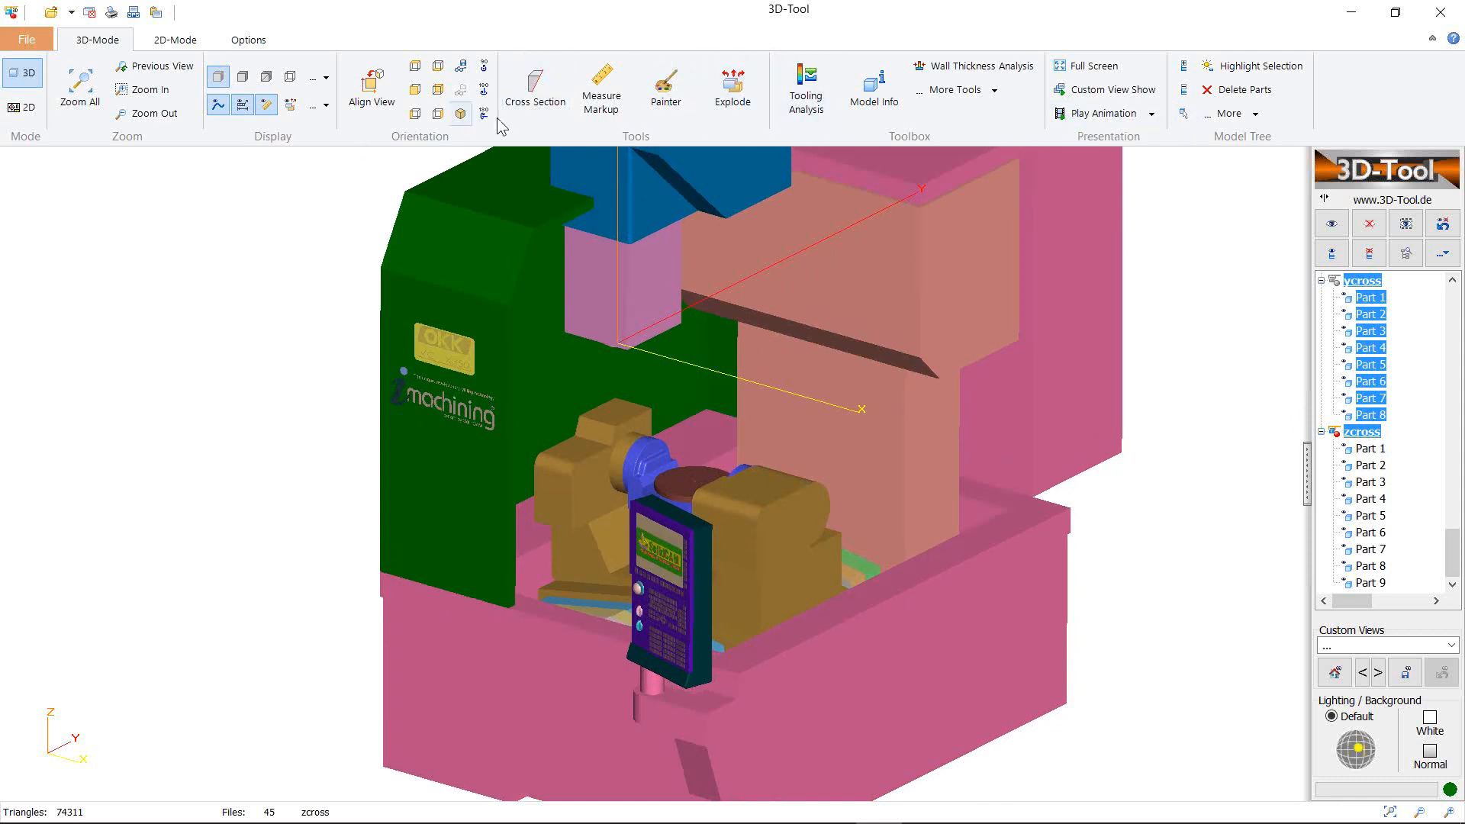
Try moving the cross parts by (415, 0, -530), then undo the move
click(1253, 114)
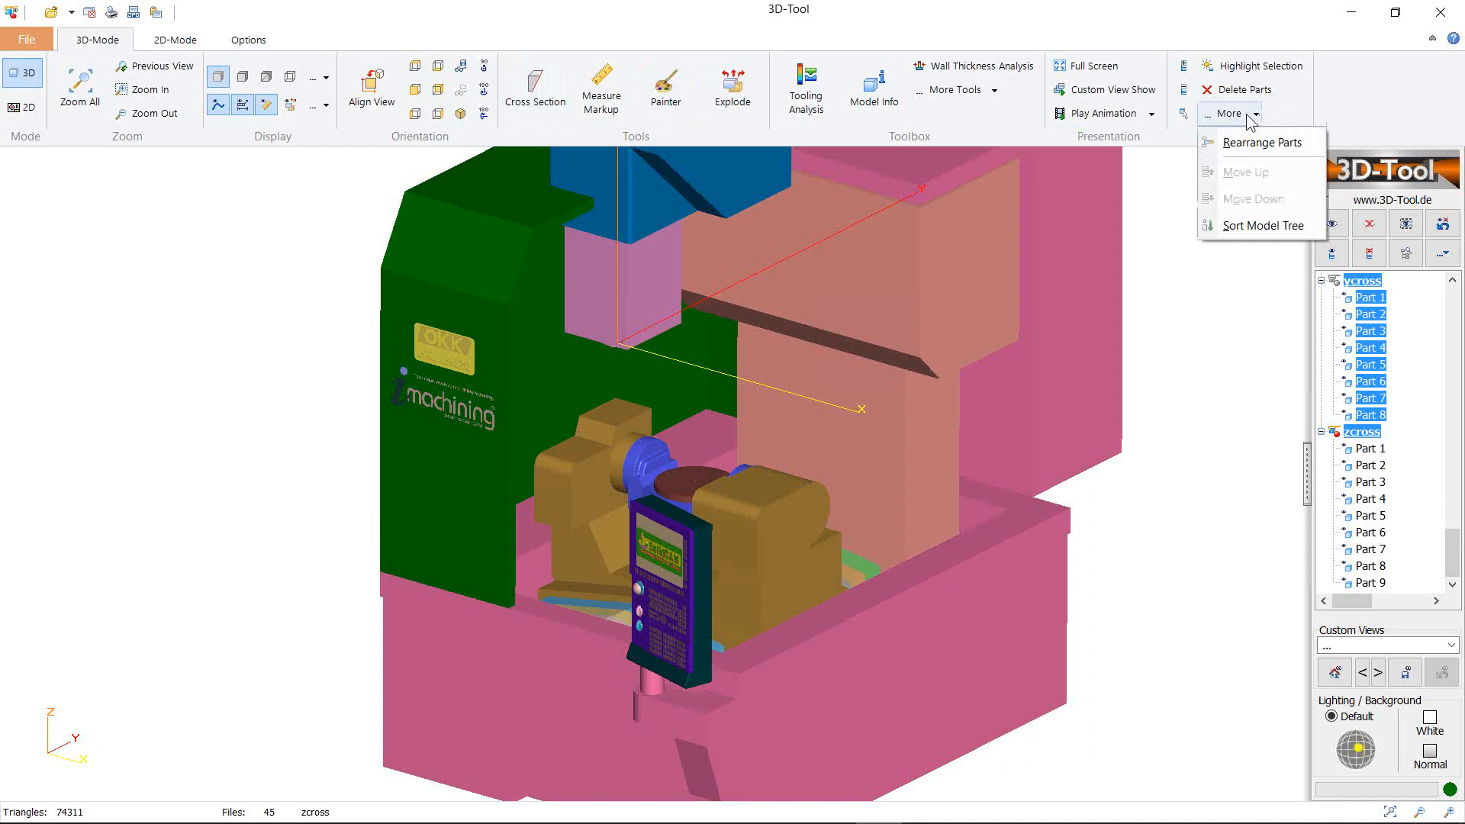
click(991, 91)
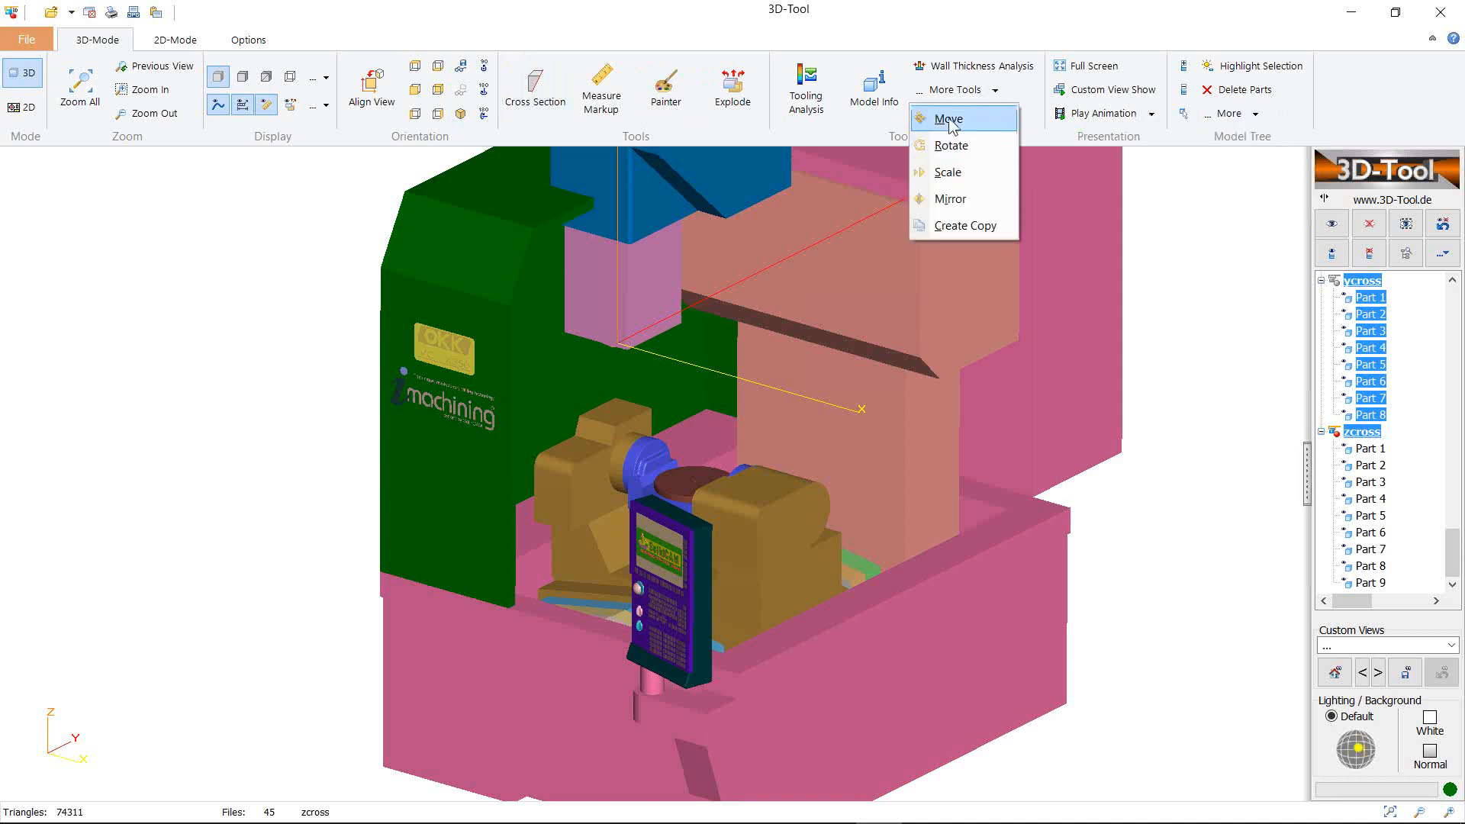
click(954, 118)
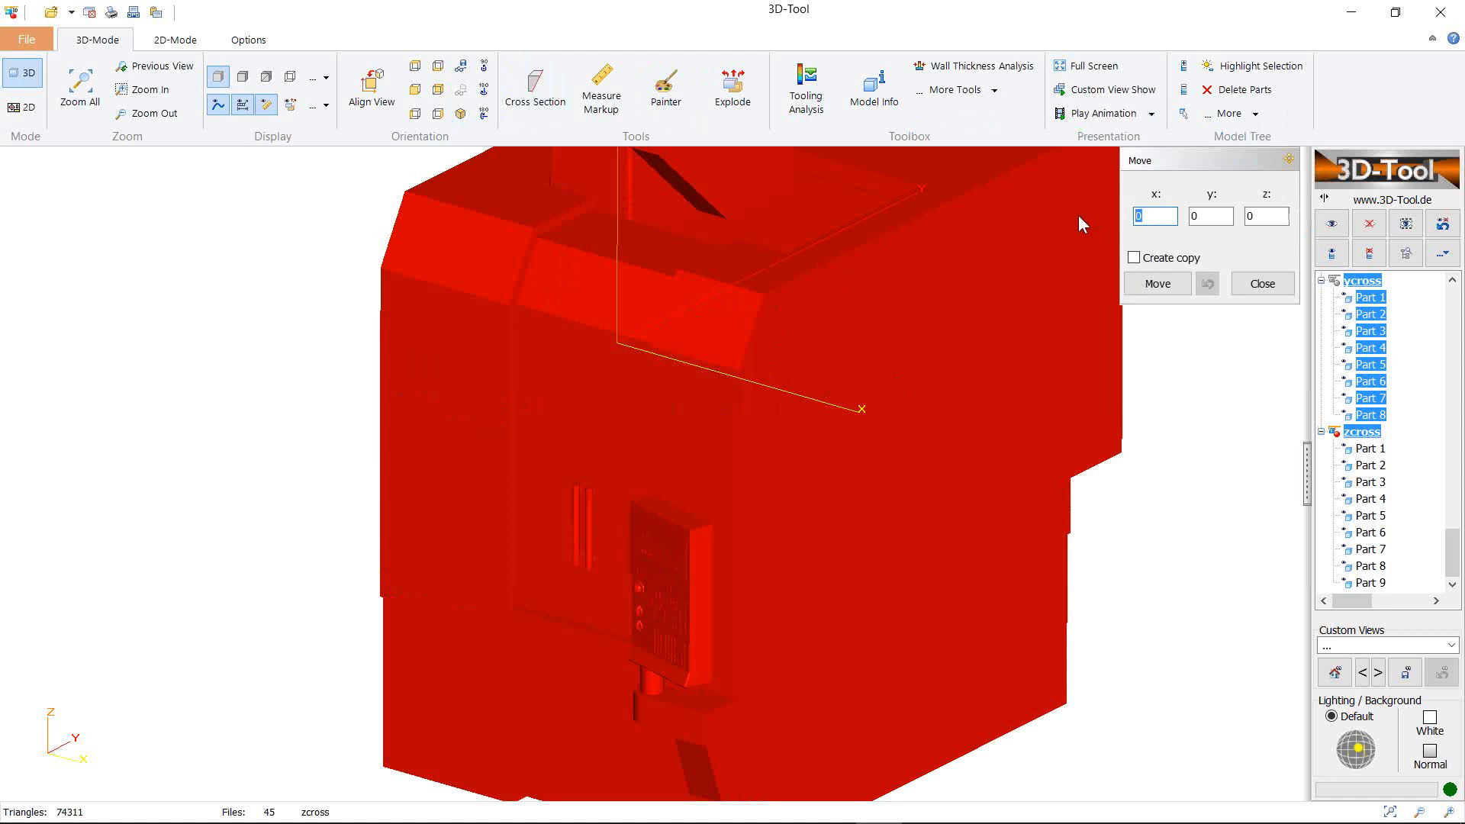
text(415)
key(Tab)
key(Tab)
text(-530)
click(1157, 283)
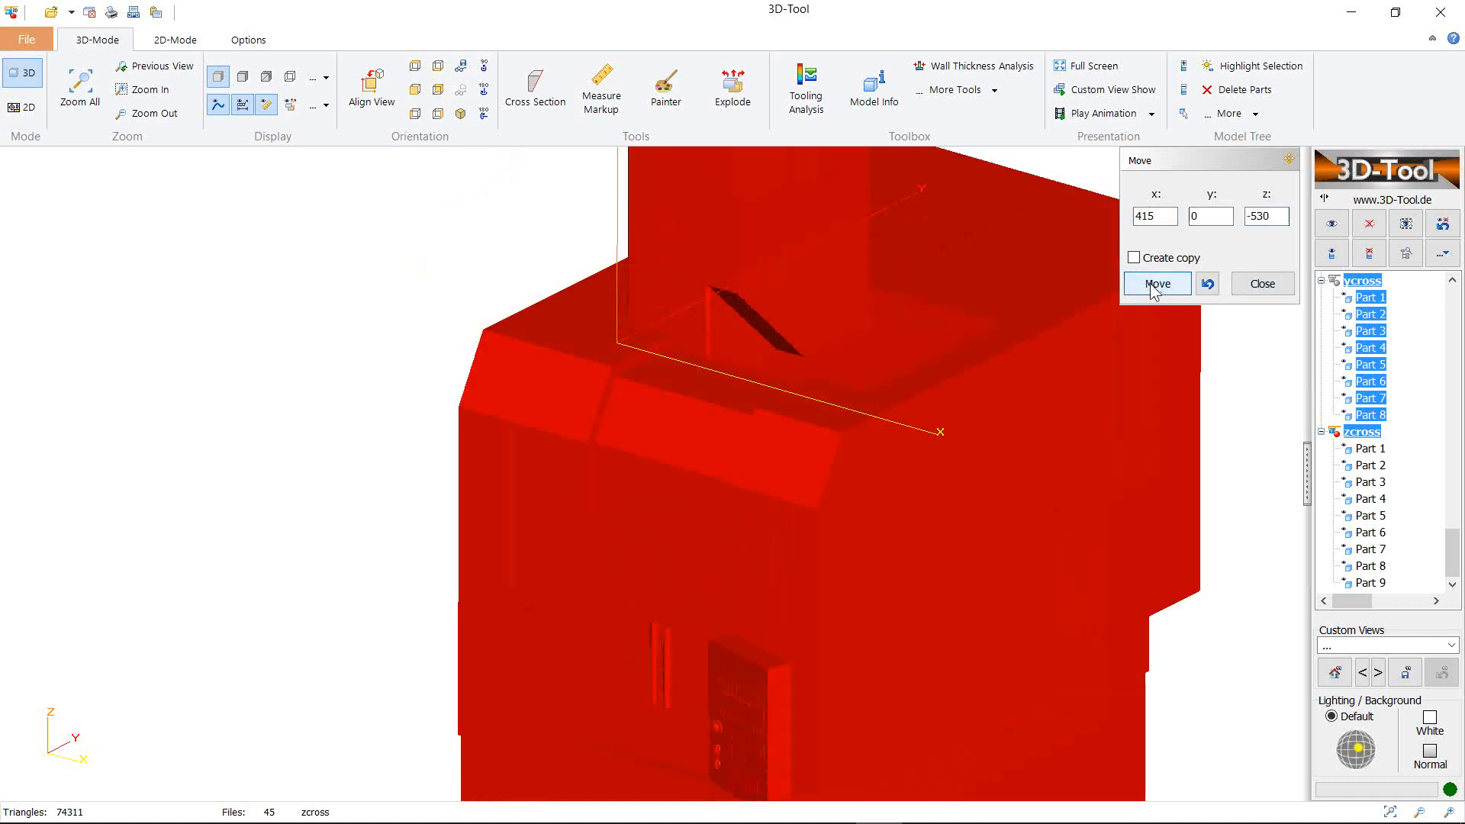
click(1207, 283)
Move the ycross and zcross parts by (-415, 0, 530) instead
click(1136, 216)
text(-)
click(1248, 216)
key(BackSpace)
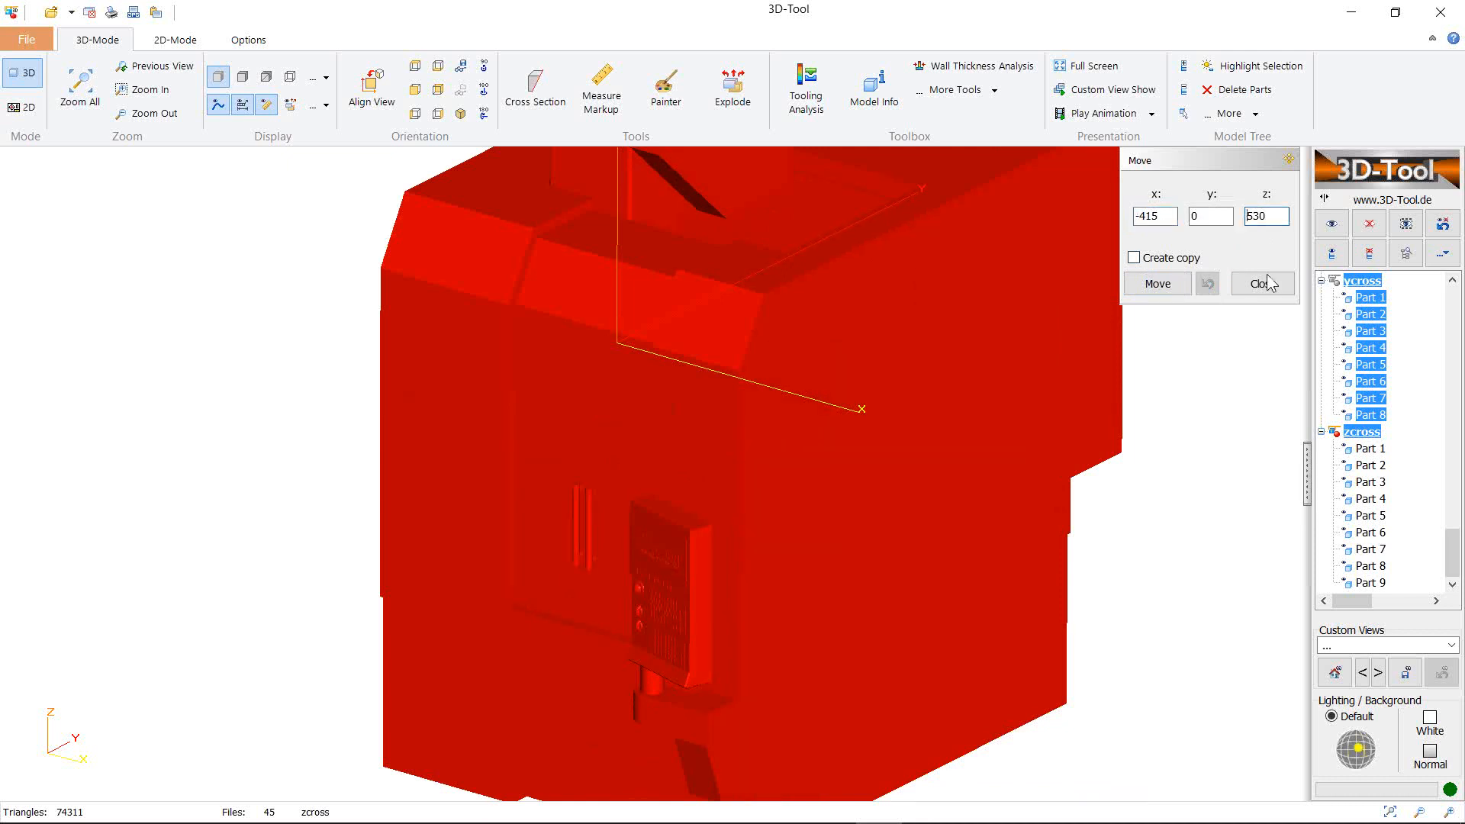
click(1153, 284)
click(1260, 285)
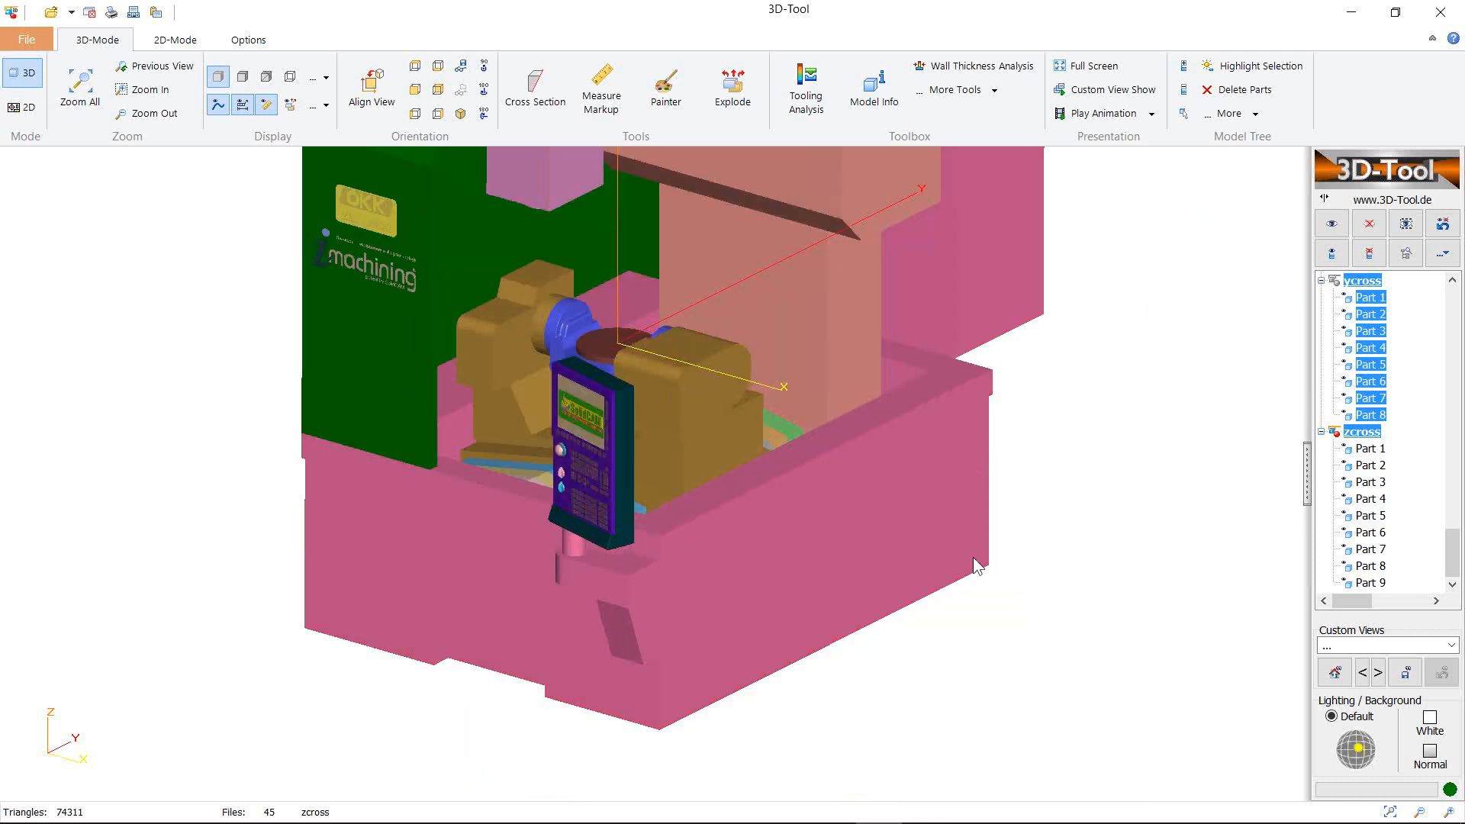
Zoom and rotate the 3D-Tool view onto the vise and round table where the red and yellow axes cross, then return to the Machine ID Editor
right_drag(741, 343, 836, 460)
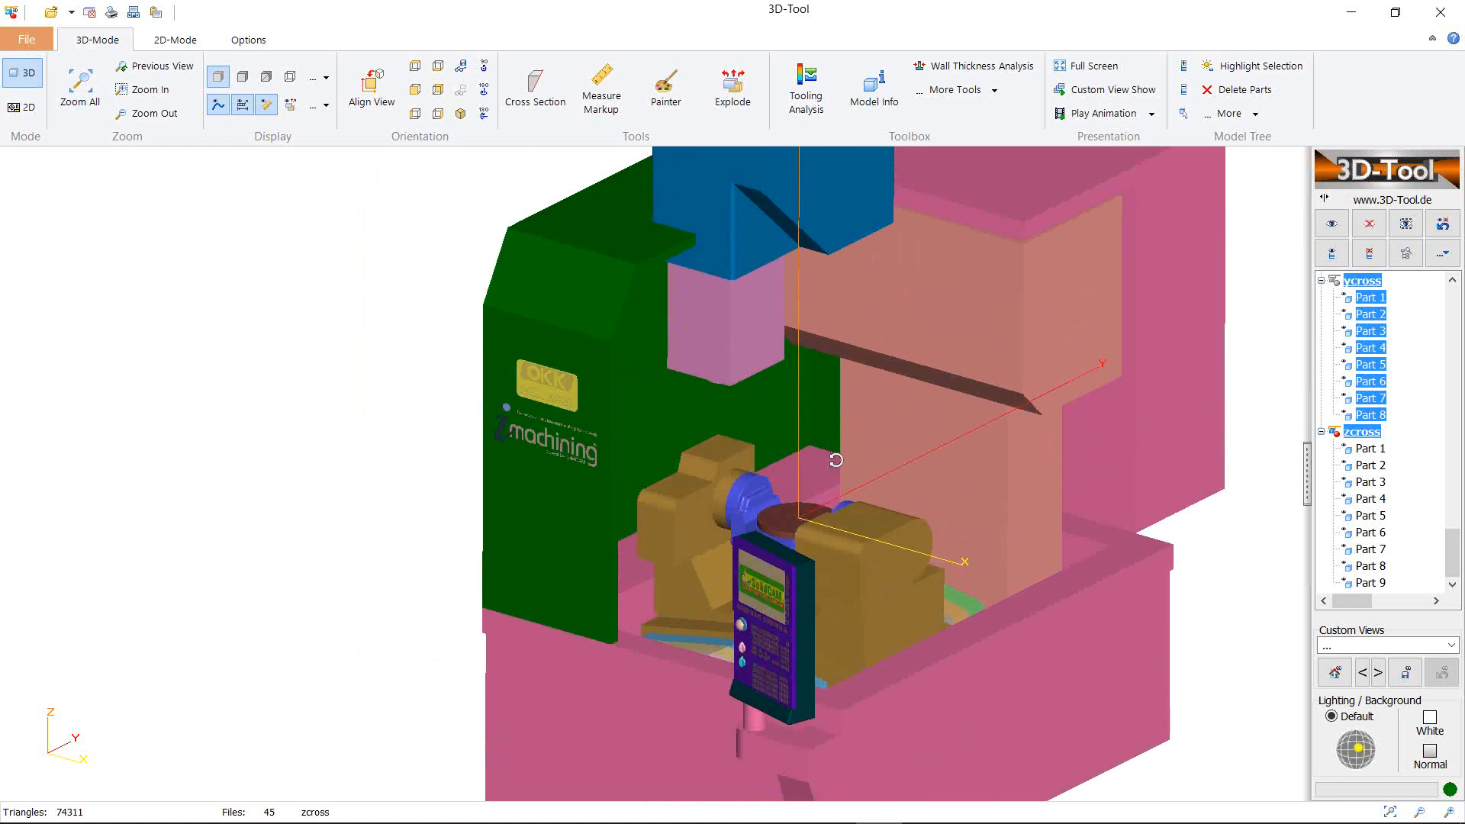
drag(836, 460, 837, 415)
scroll(794, 418, down, 7)
scroll(794, 418, up, 5)
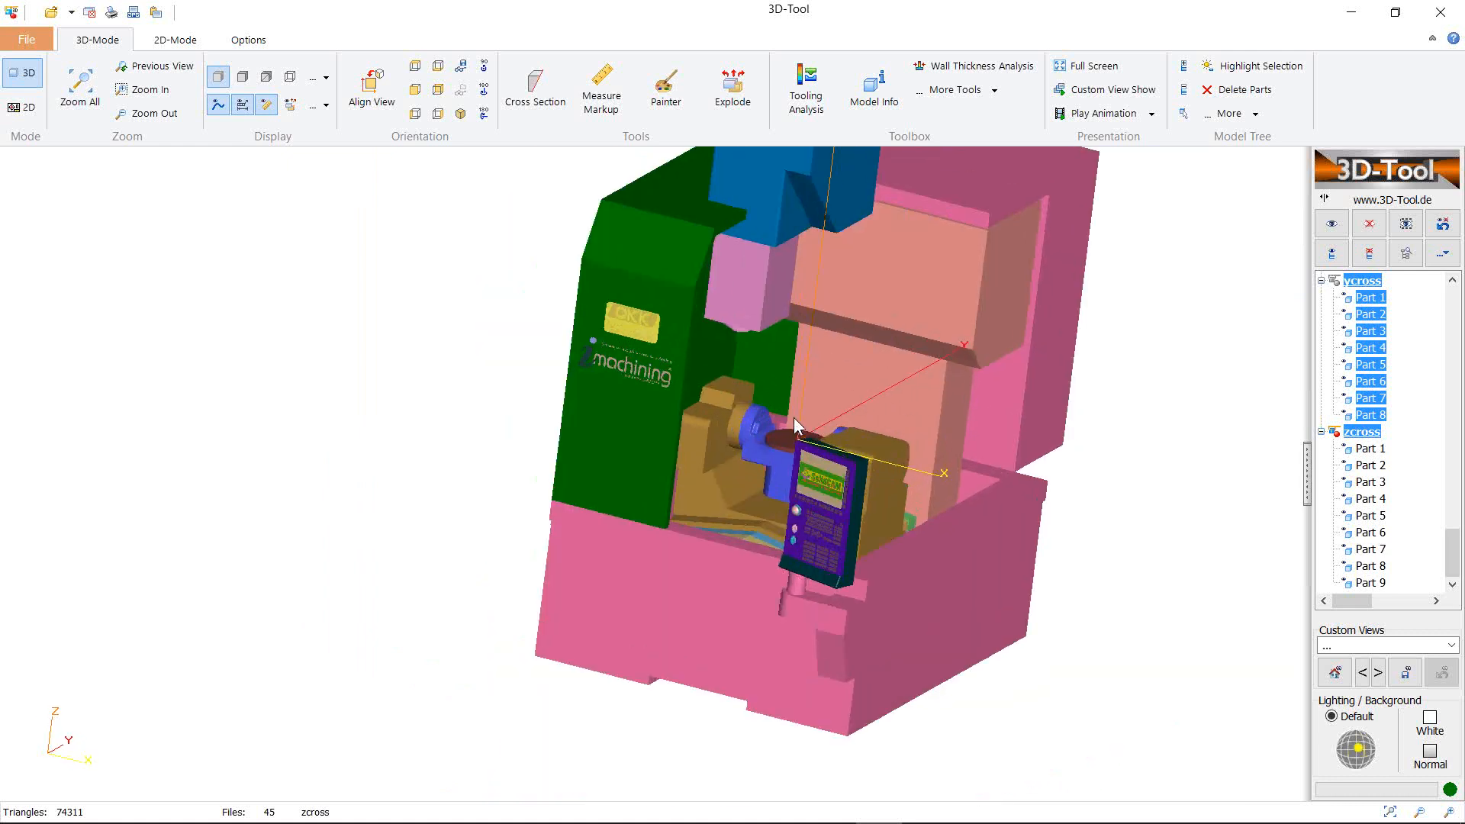
scroll(794, 418, up, 6)
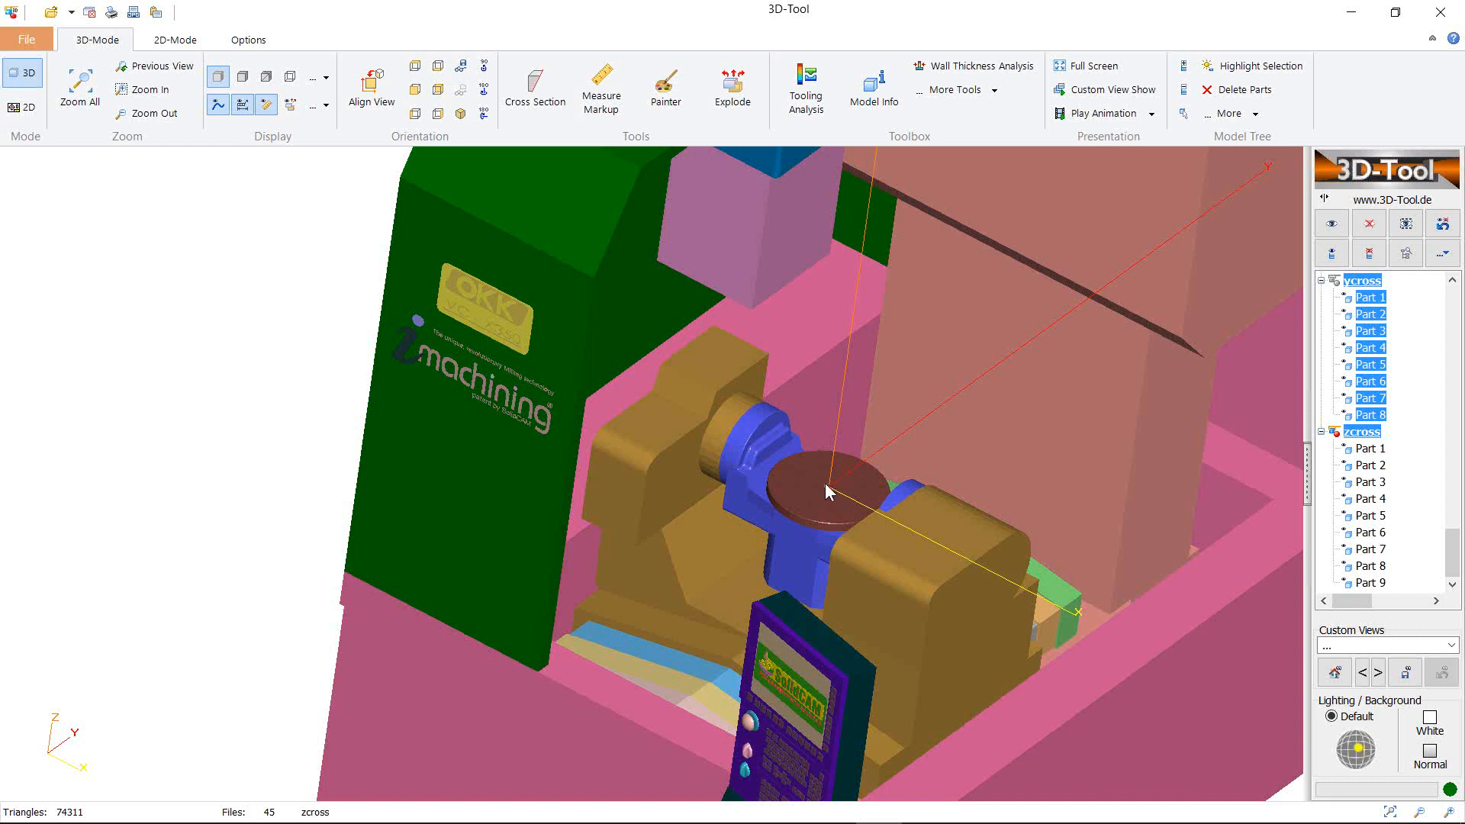
drag(765, 360, 611, 211)
scroll(689, 396, up, 5)
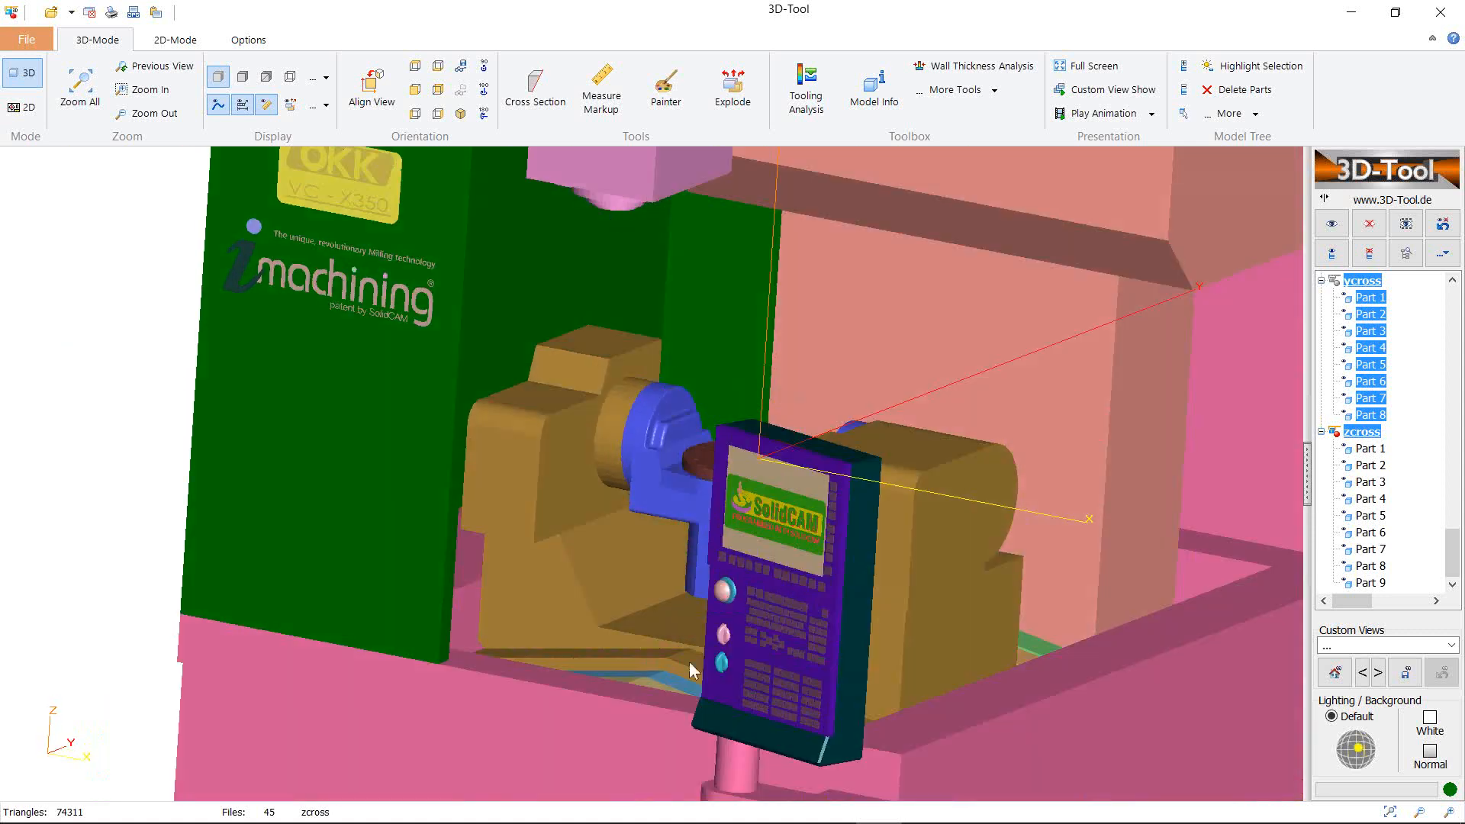
mouse_move(836, 809)
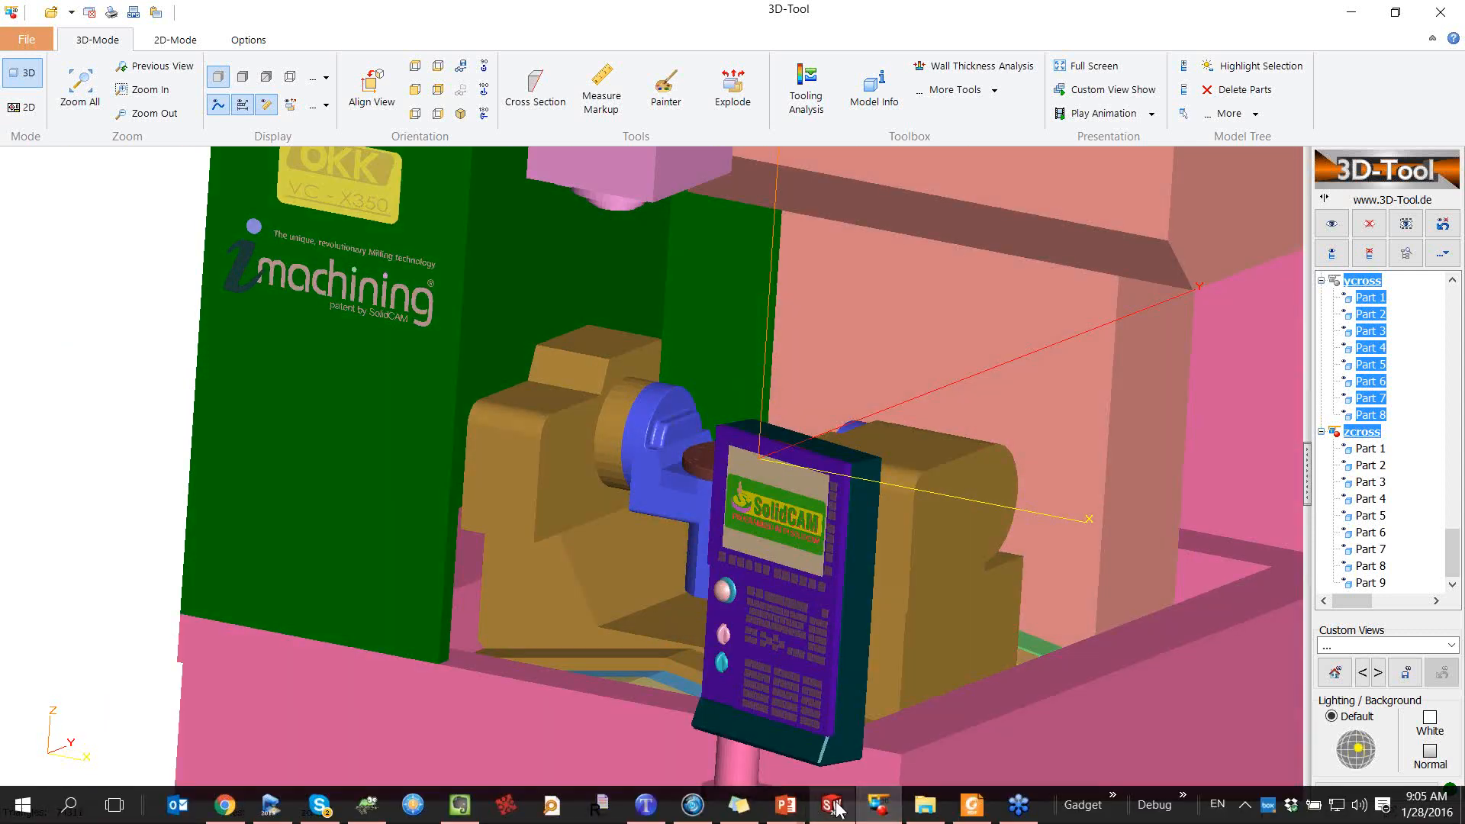
click(836, 806)
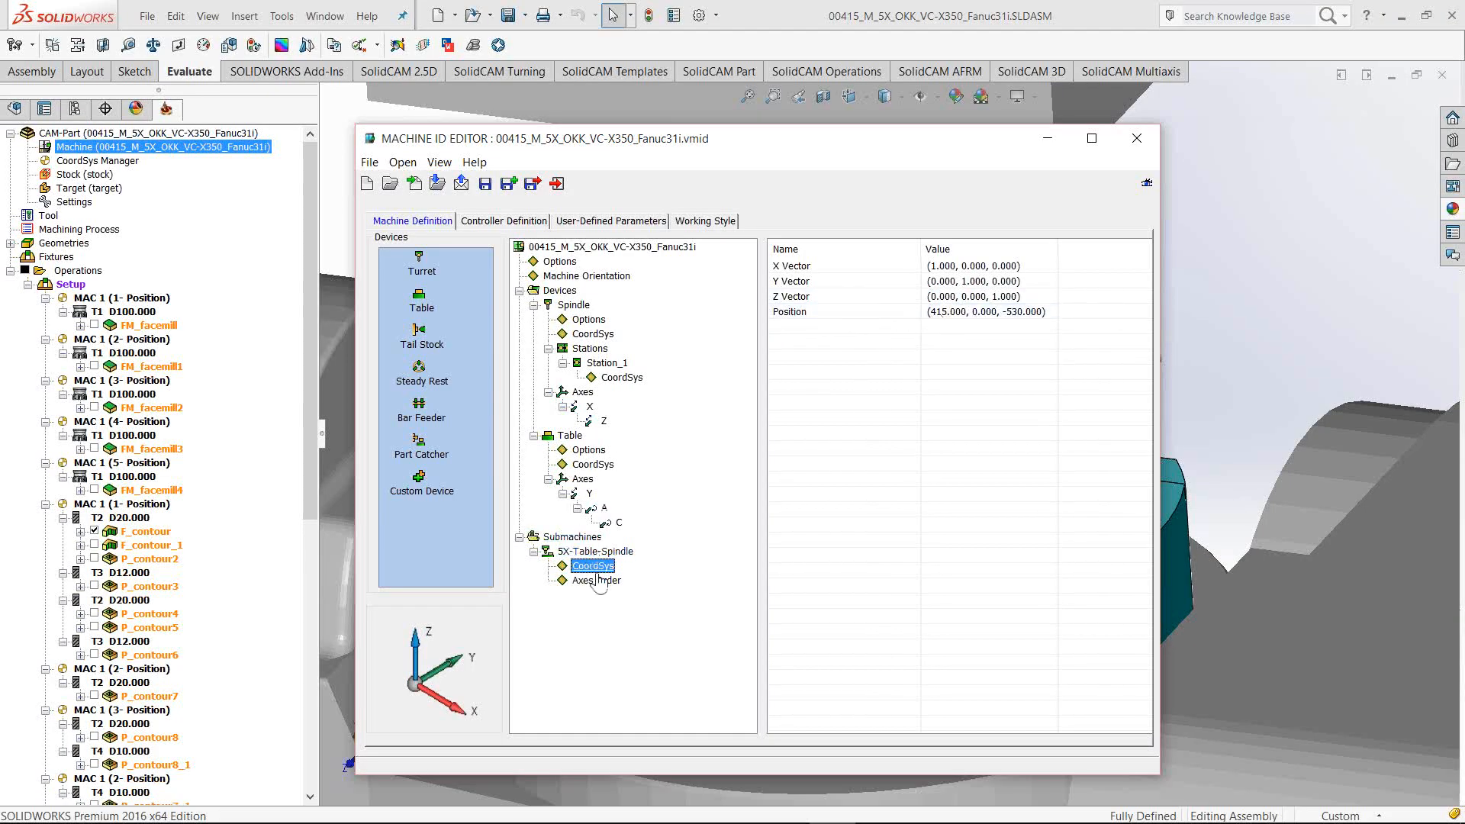
Set the submachine CoordSys position to (0, 0, 0), replacing Z -530
click(1050, 314)
click(1050, 314)
click(1046, 348)
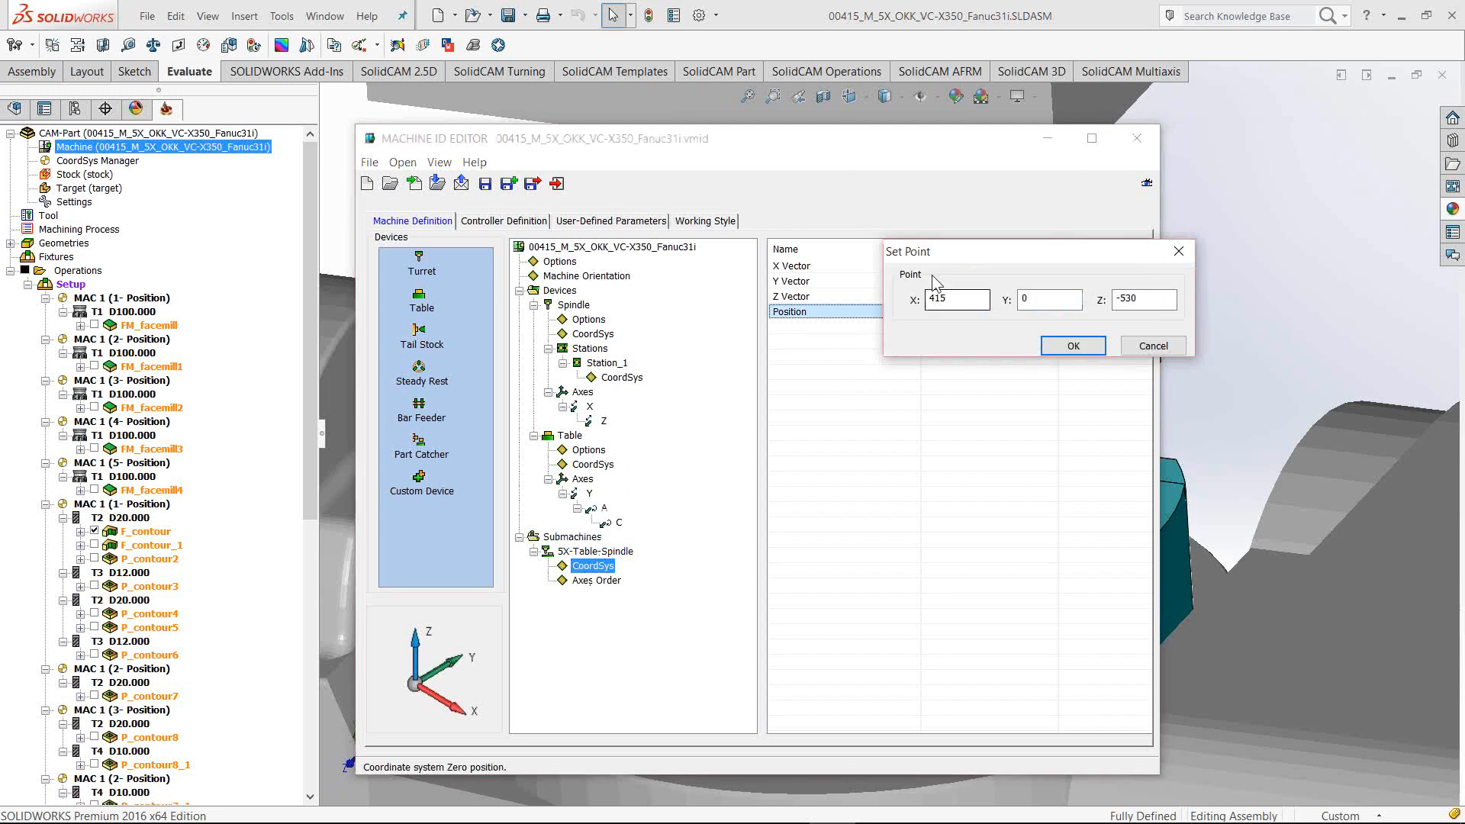
text(0)
drag(1150, 300, 1072, 302)
text(0)
click(1079, 348)
Reset the A axis rotation point to (0, 0, 0), replacing Z -530
click(603, 508)
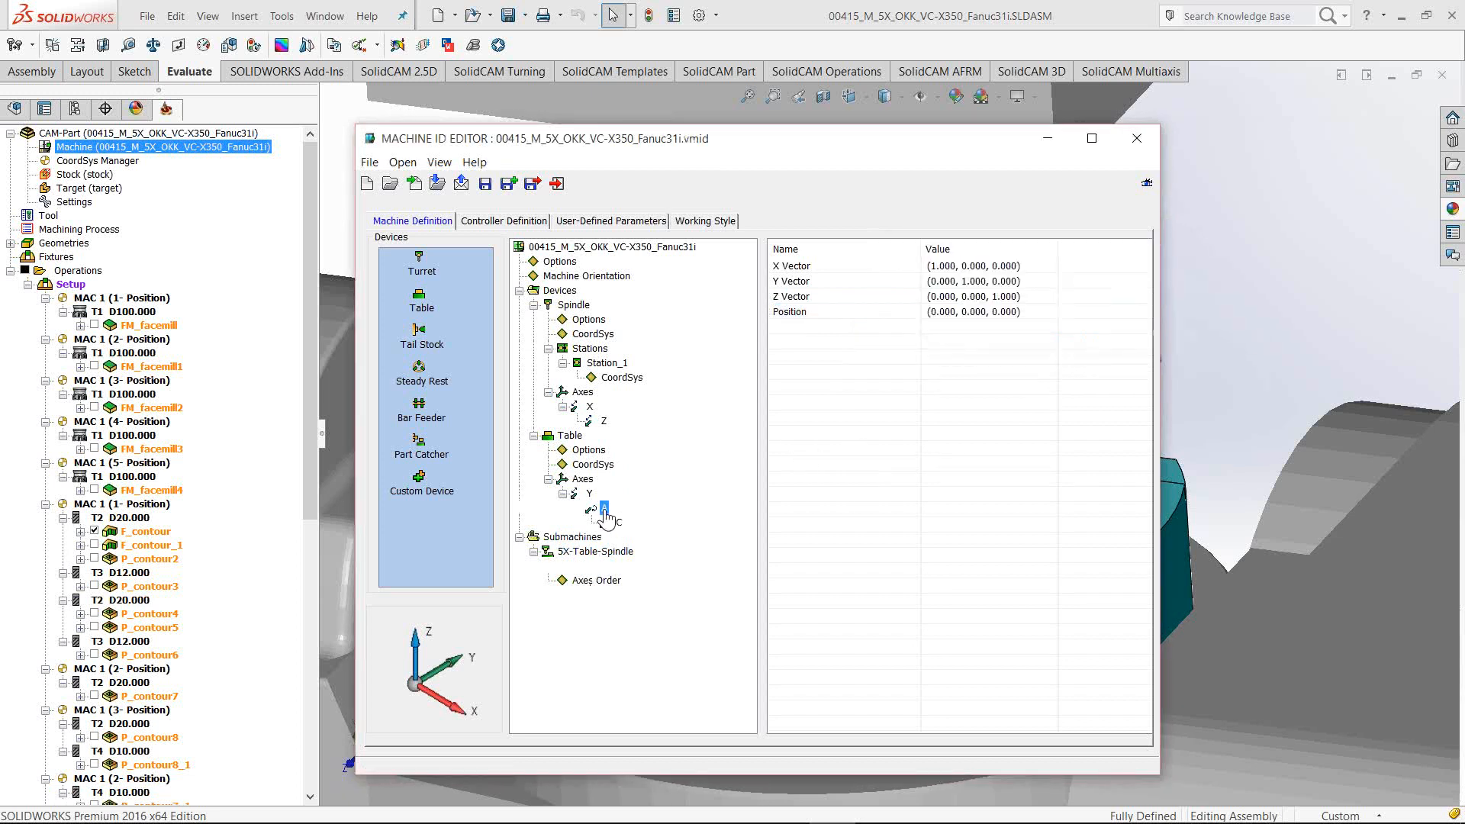
click(1026, 312)
click(1027, 313)
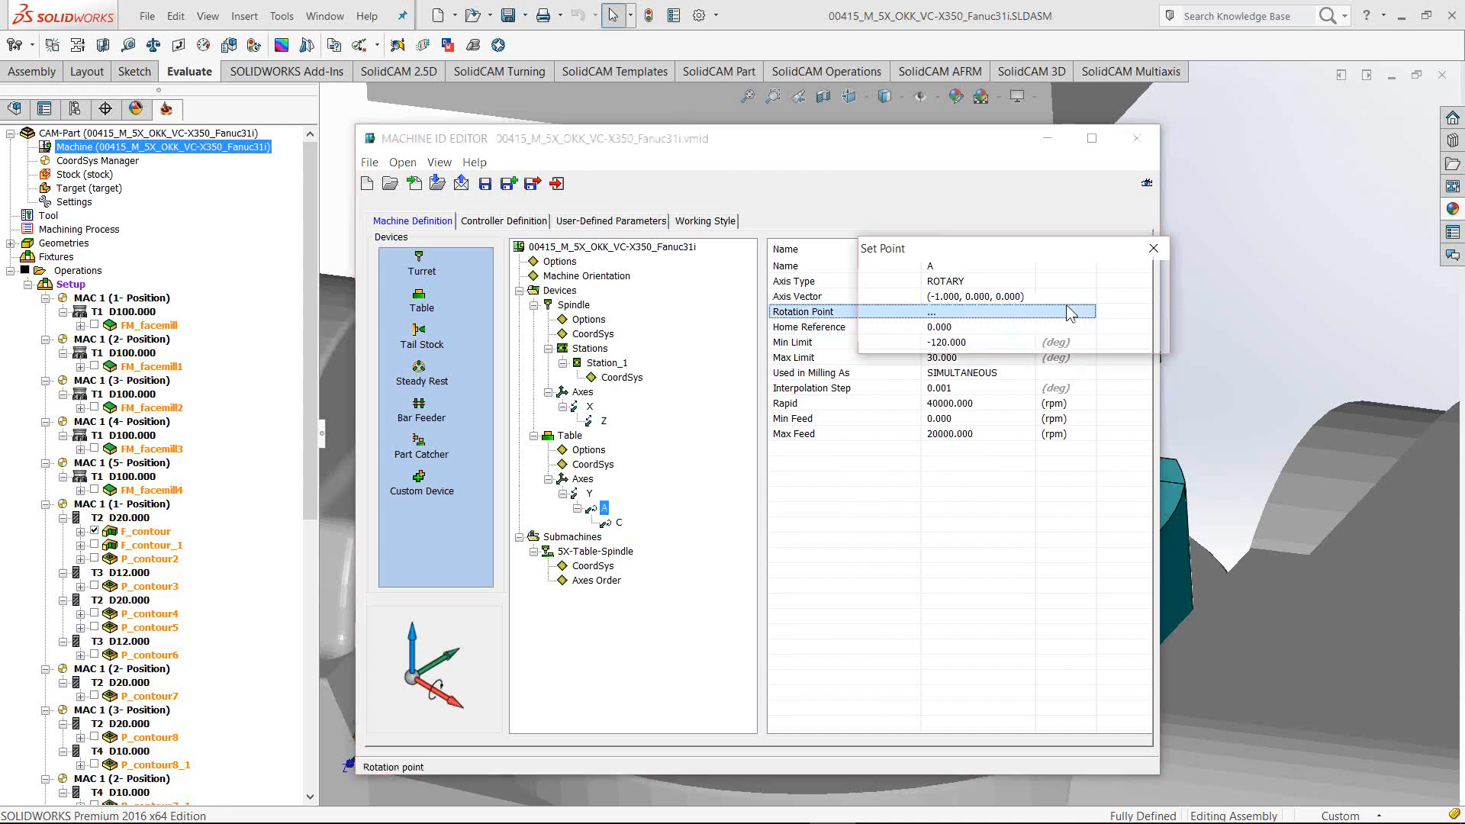
drag(1148, 297, 1087, 298)
text(0)
click(1038, 347)
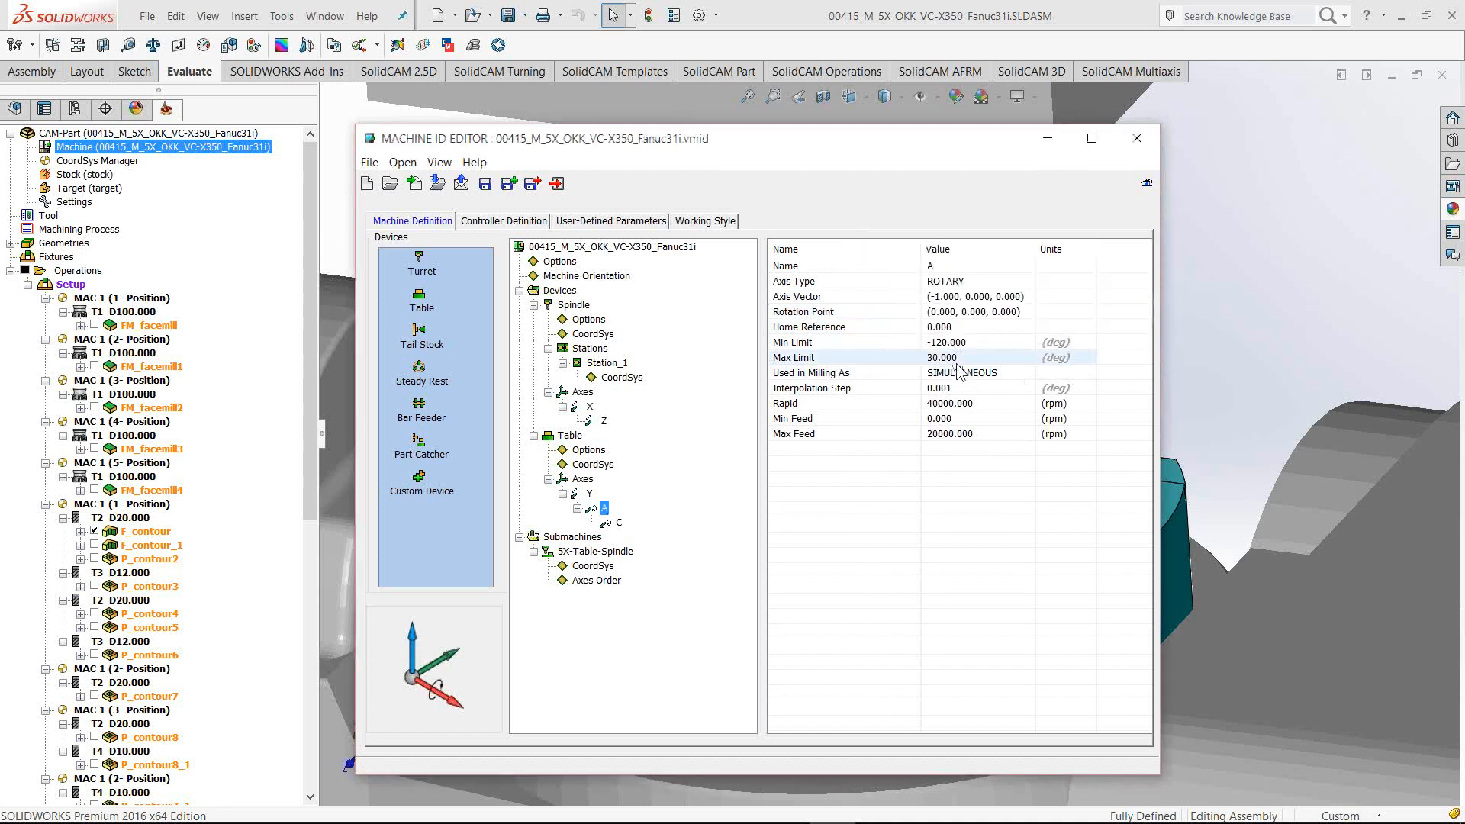
Reset the C axis rotation point to (0, 0, 0)
click(612, 524)
click(1026, 313)
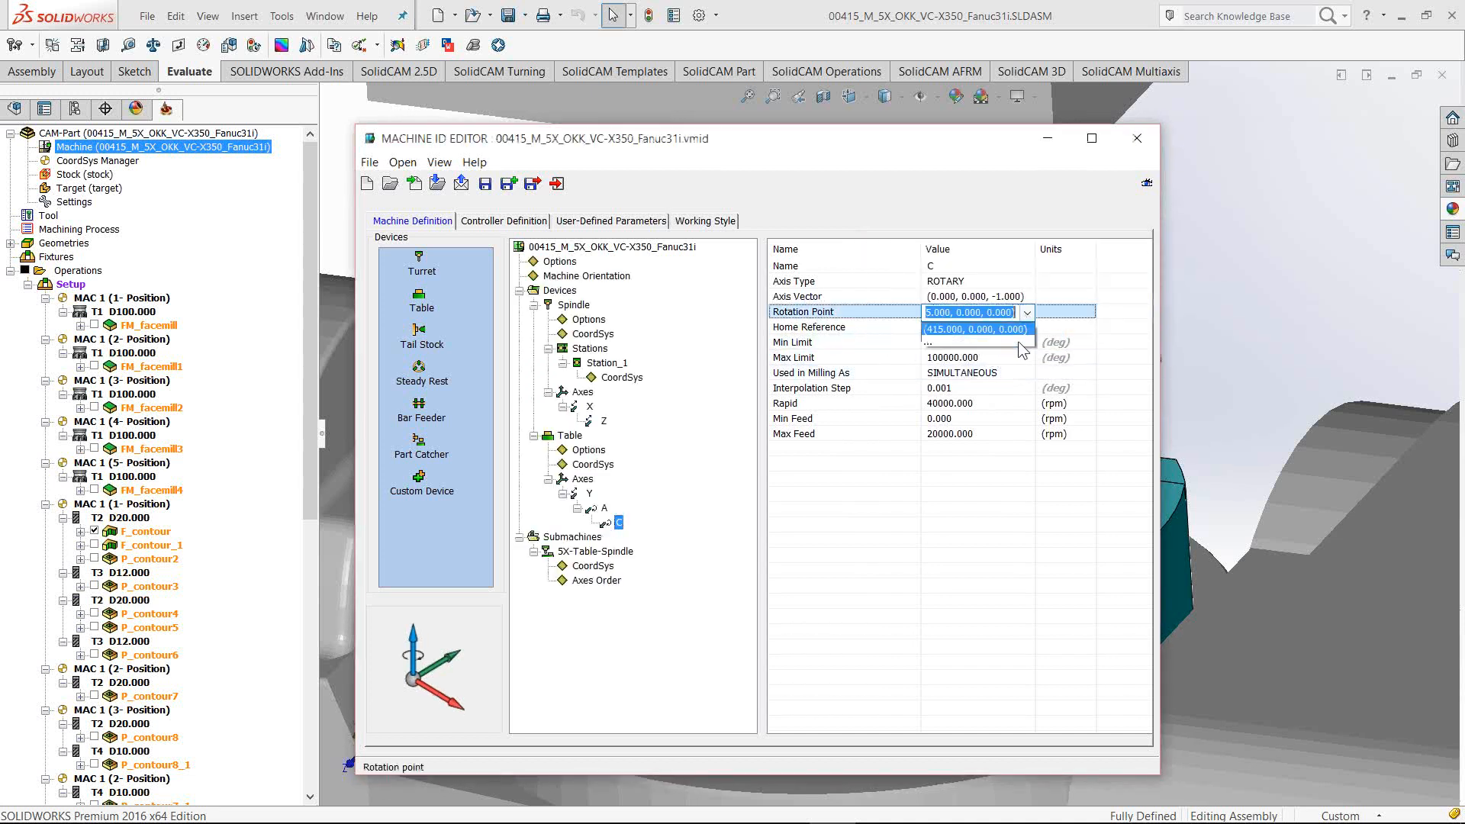
click(1027, 312)
text(0)
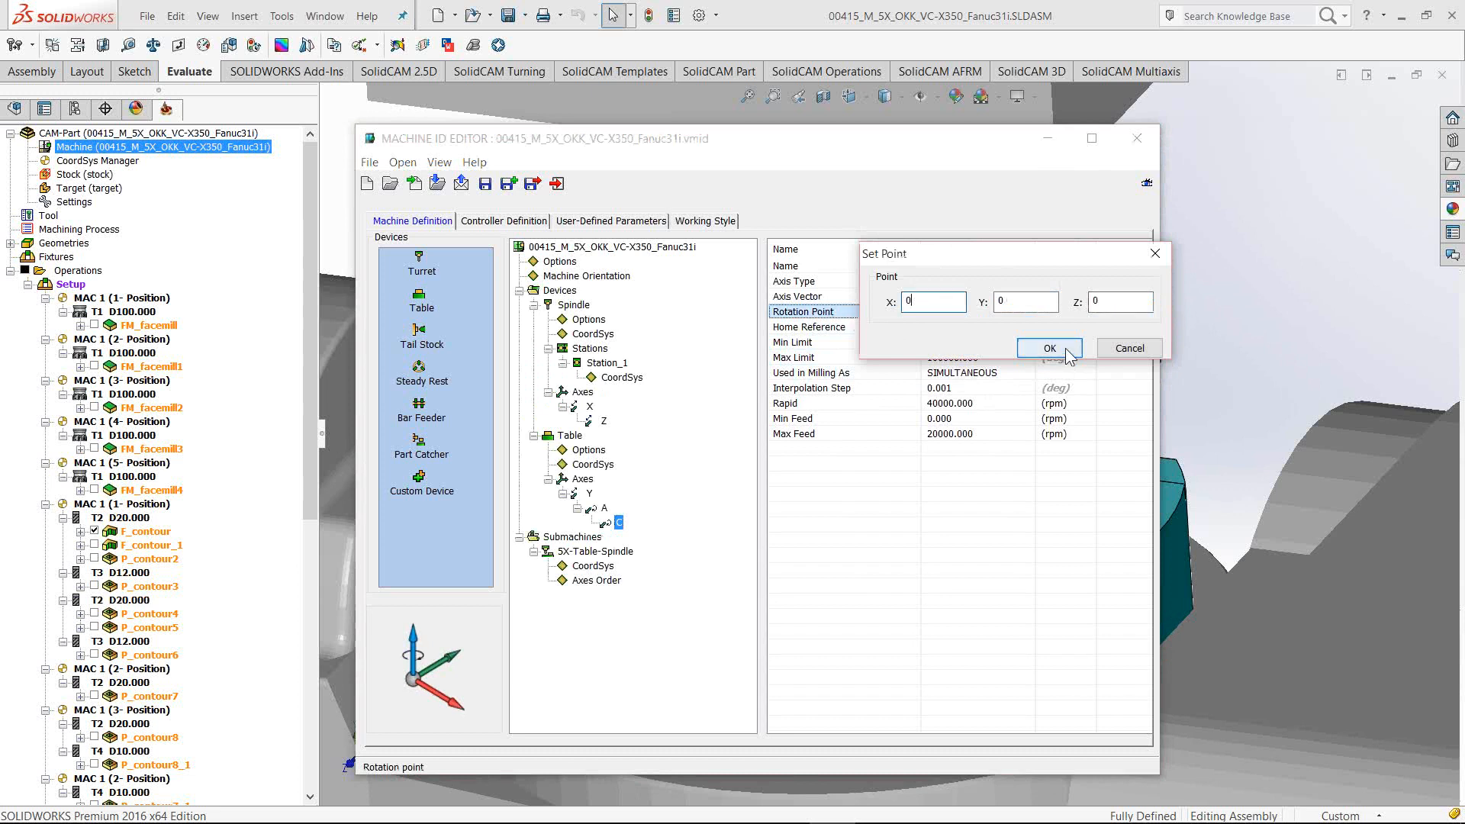
click(1049, 348)
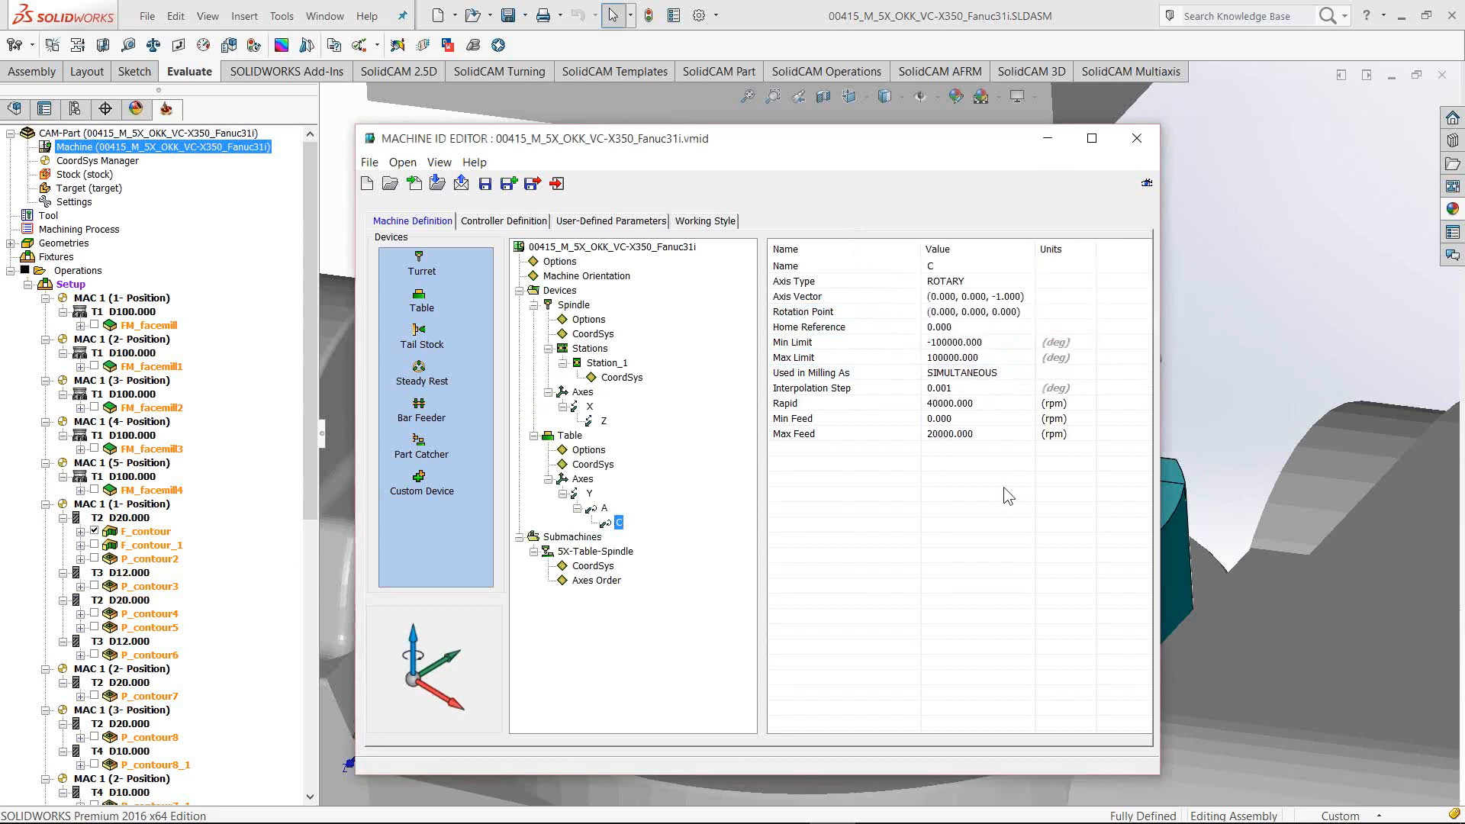
Select the spindle's CoordSys and check the measured offsets in 3D-Tool before returning to the editor
click(592, 335)
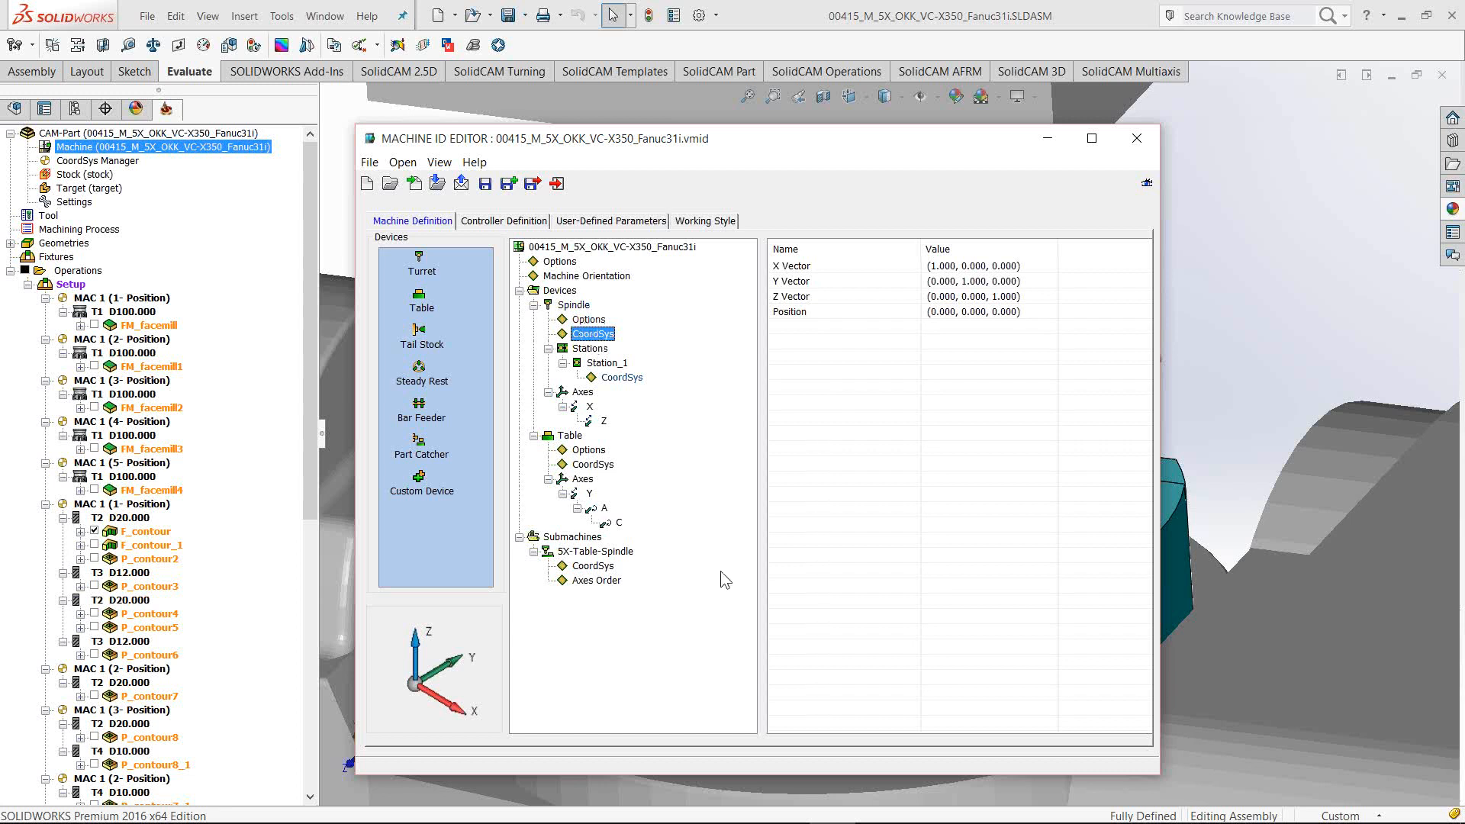
click(878, 805)
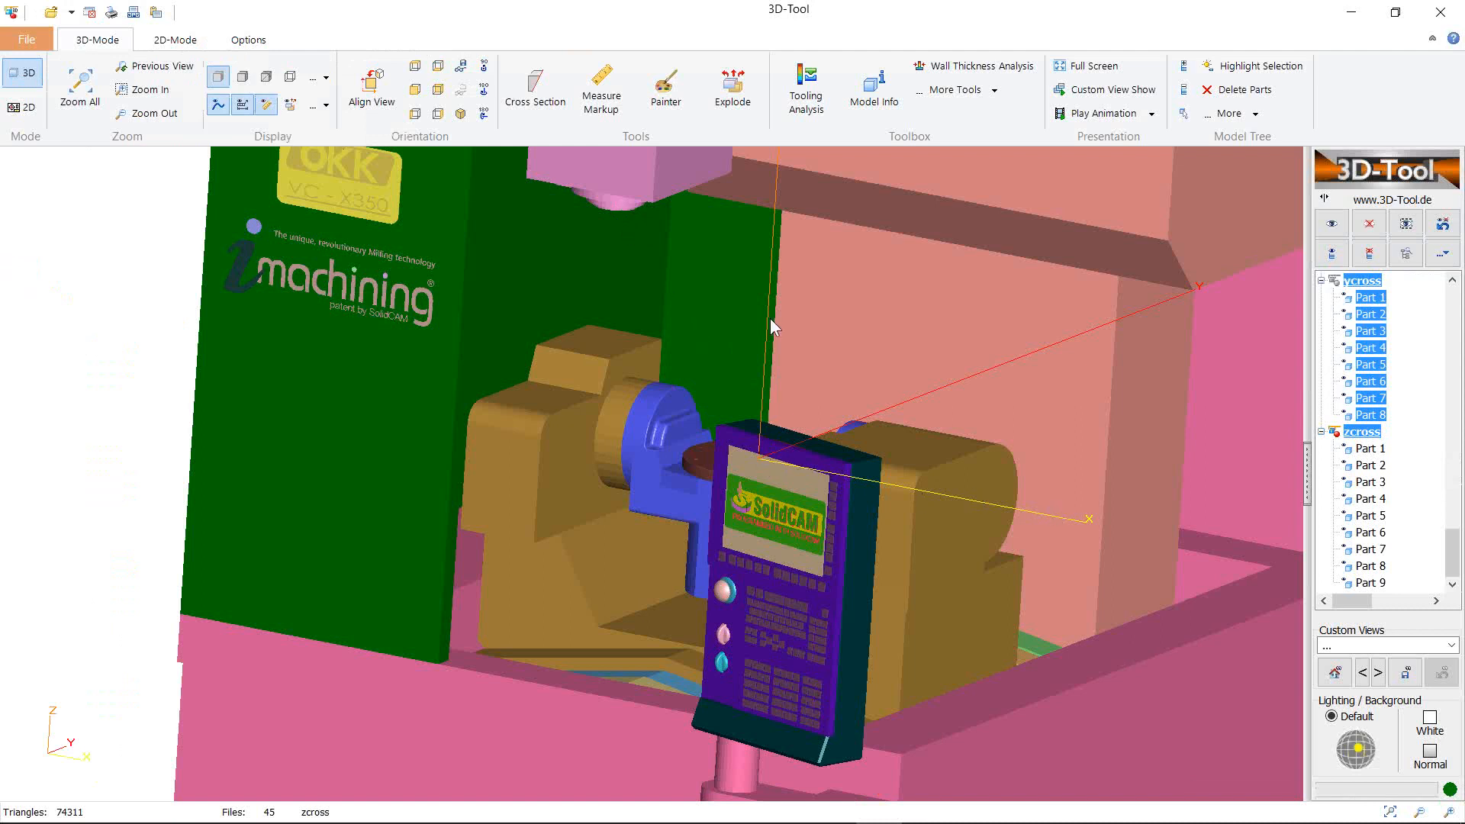
click(1350, 13)
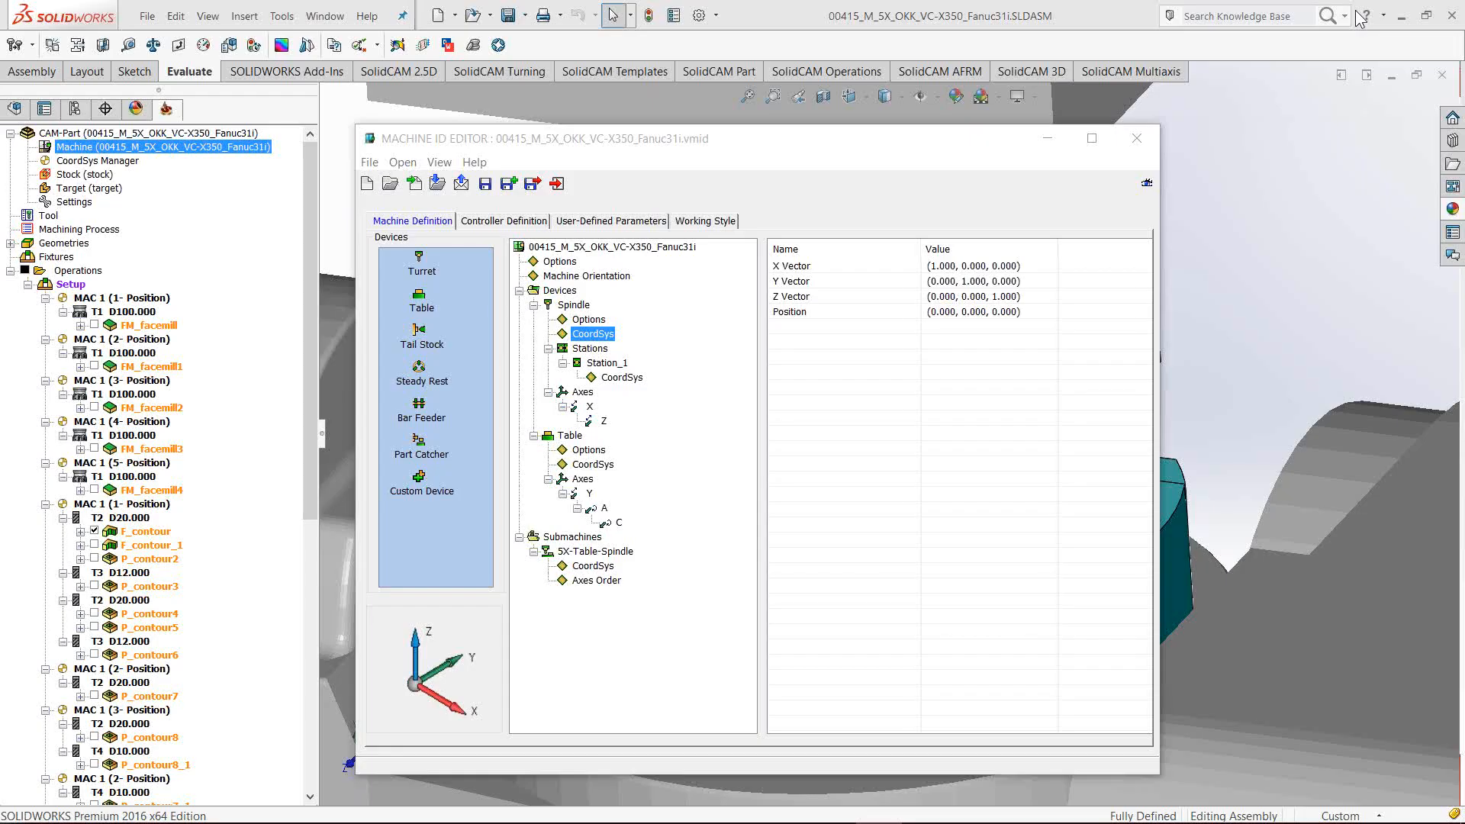
Set the spindle CoordSys position to X -415, Y 0, Z 530
click(1048, 319)
click(1051, 353)
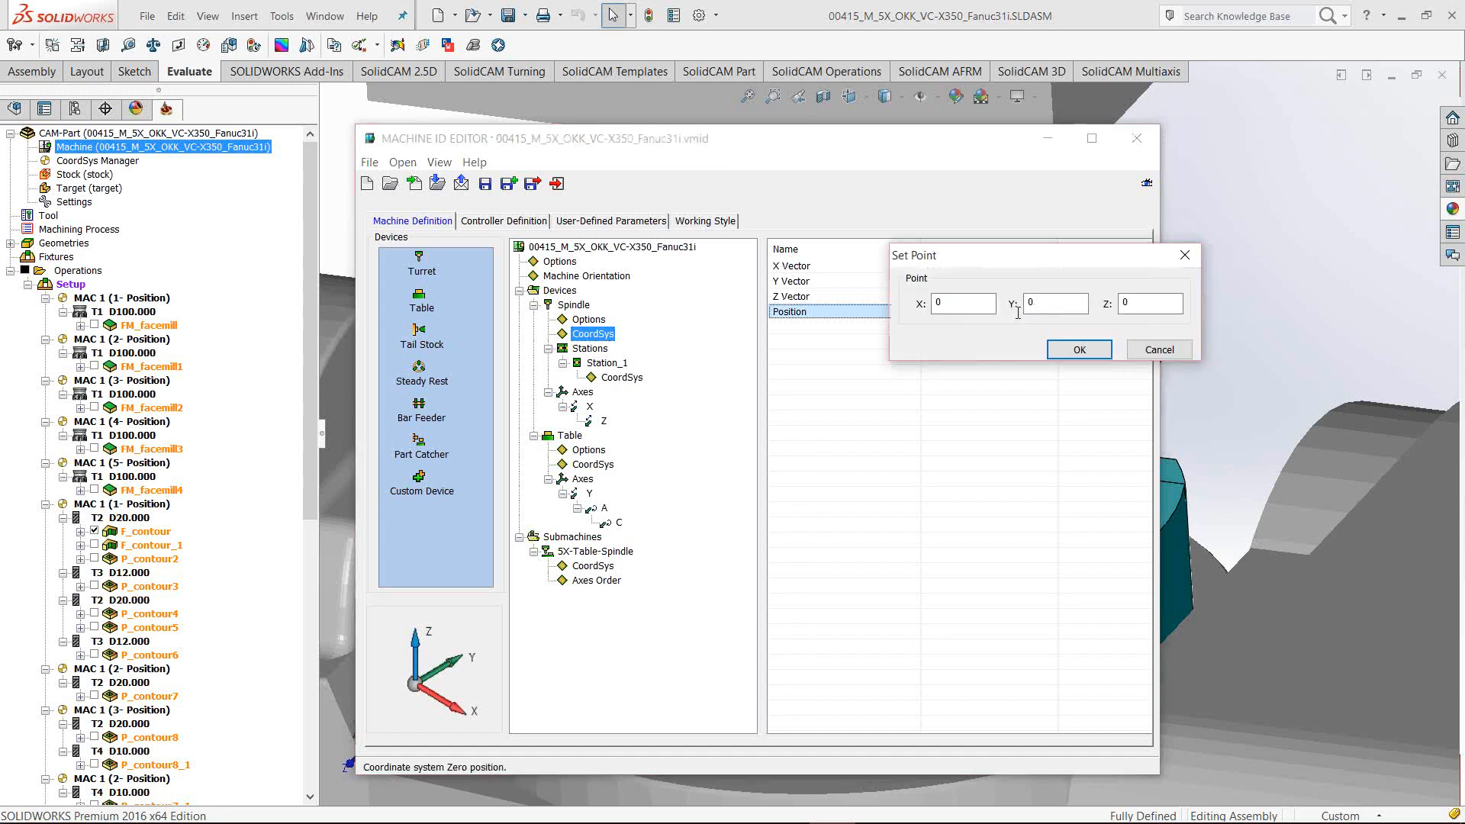
text(-415)
key(Tab)
key(Tab)
text(530)
click(1062, 352)
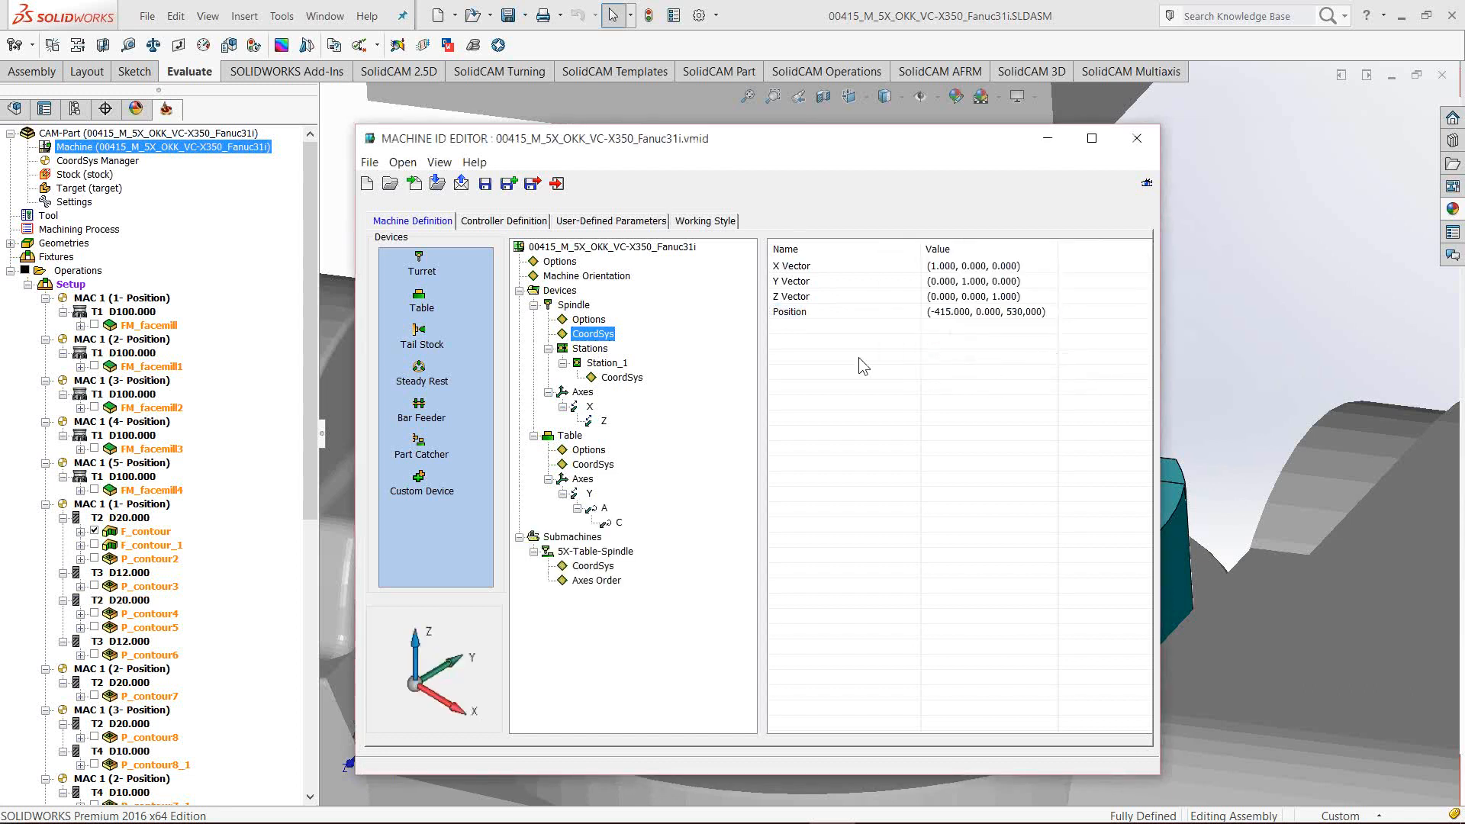
Show the Station_1 CoordSys properties and move the editor window up and left
click(622, 376)
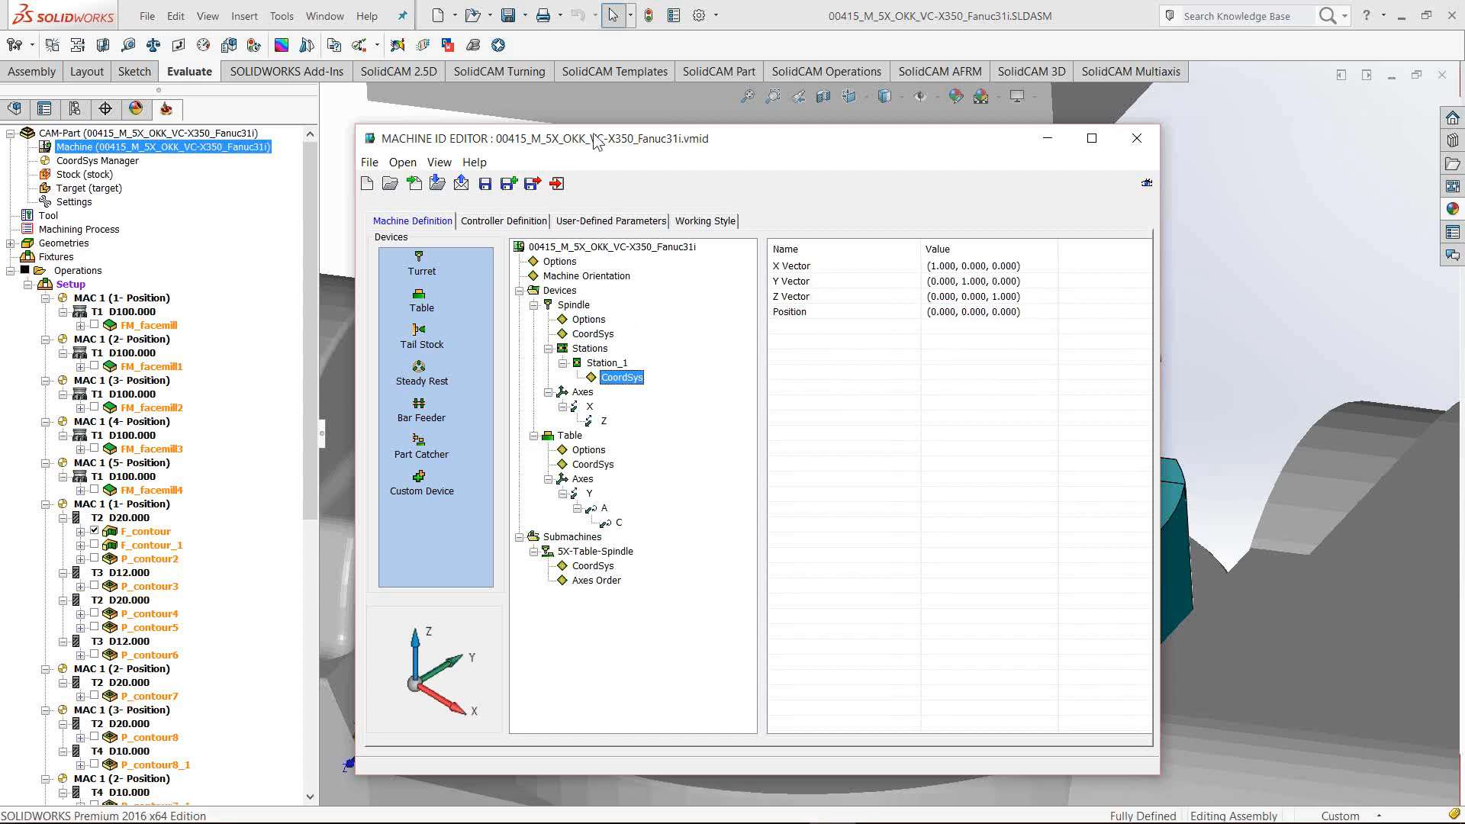
drag(589, 129, 581, 119)
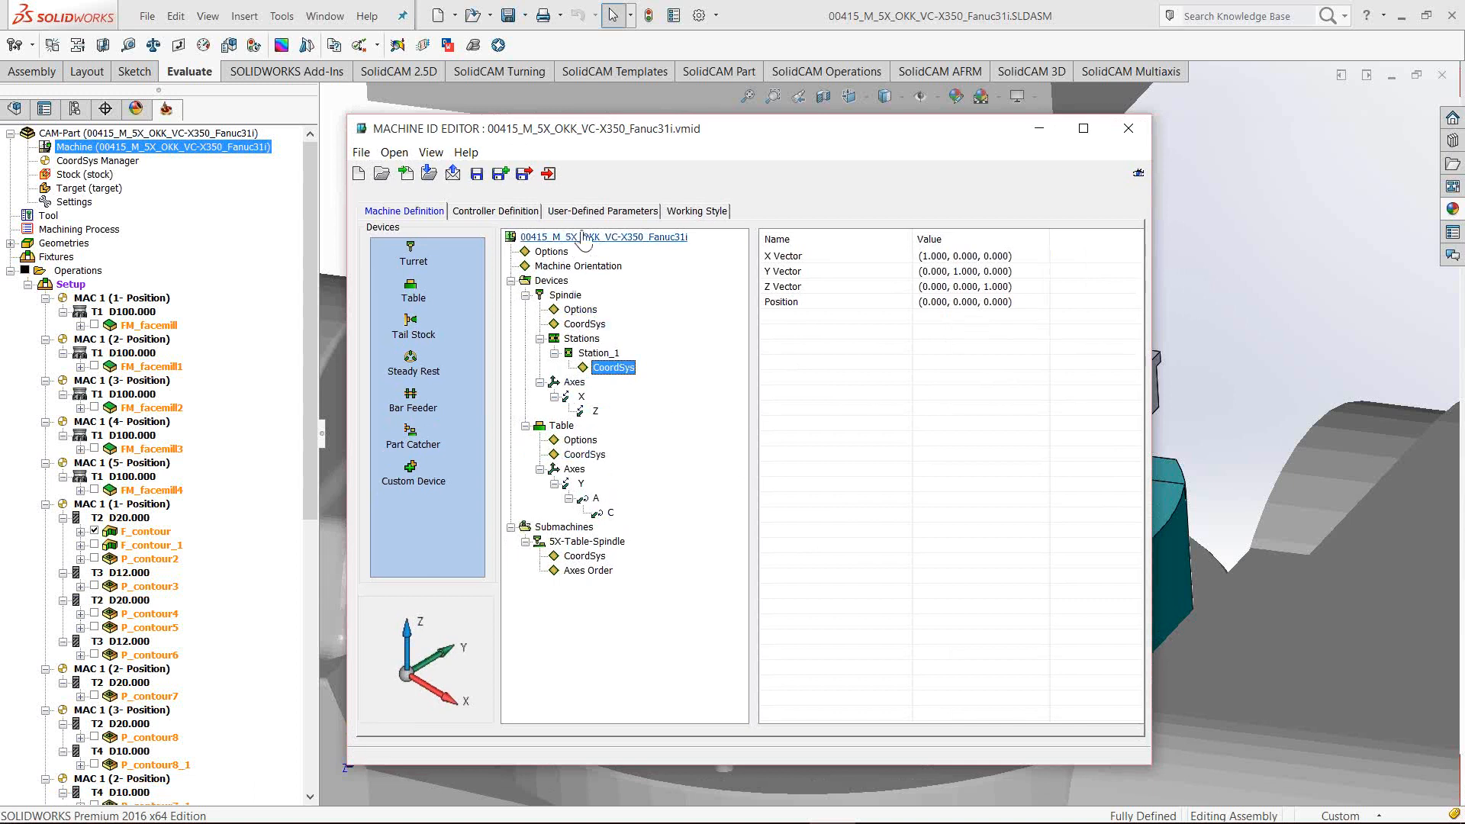
drag(719, 126, 703, 122)
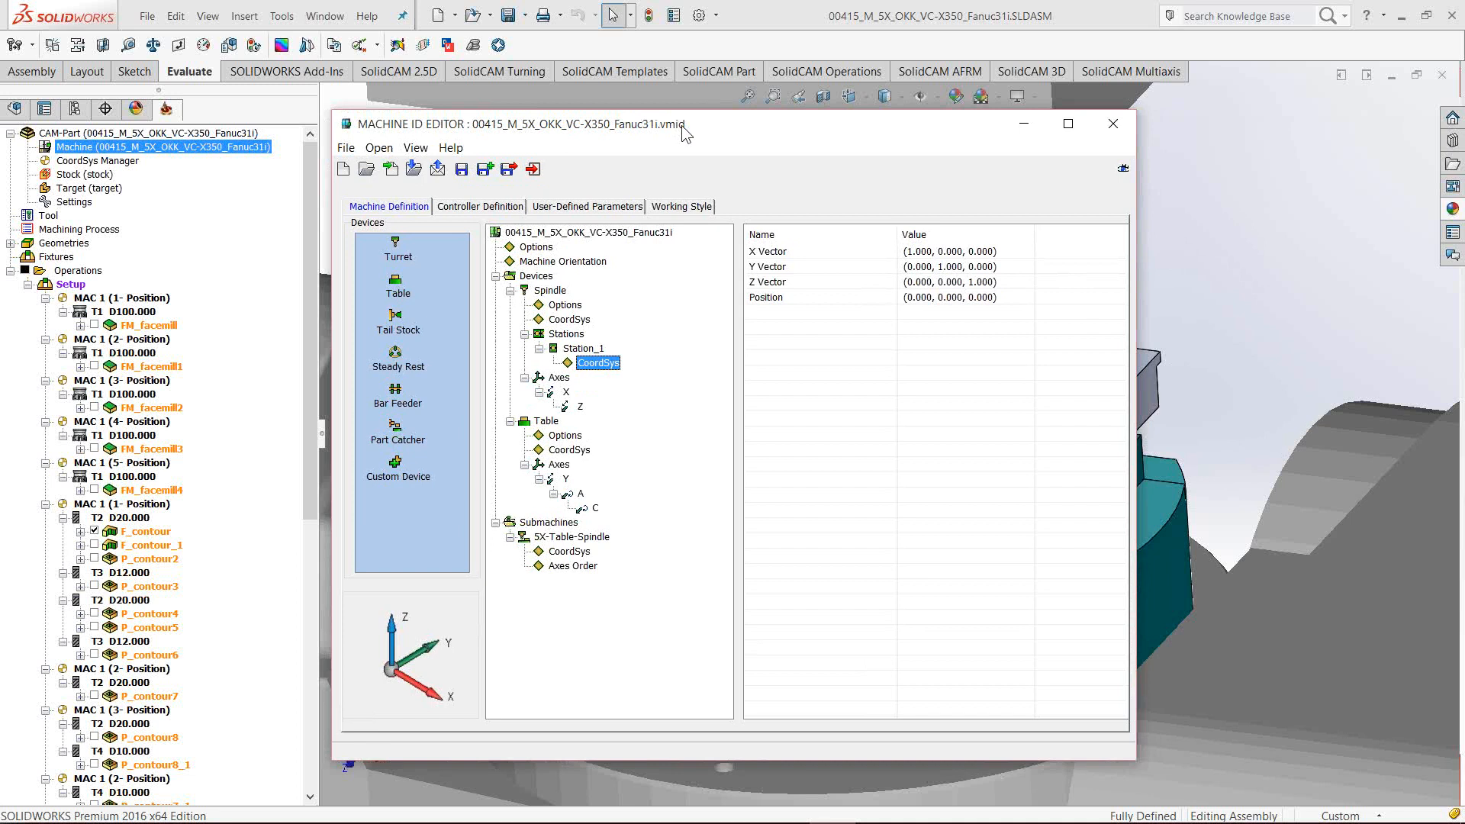
Exit the Machine ID Editor without saving the changes
right_click(563, 238)
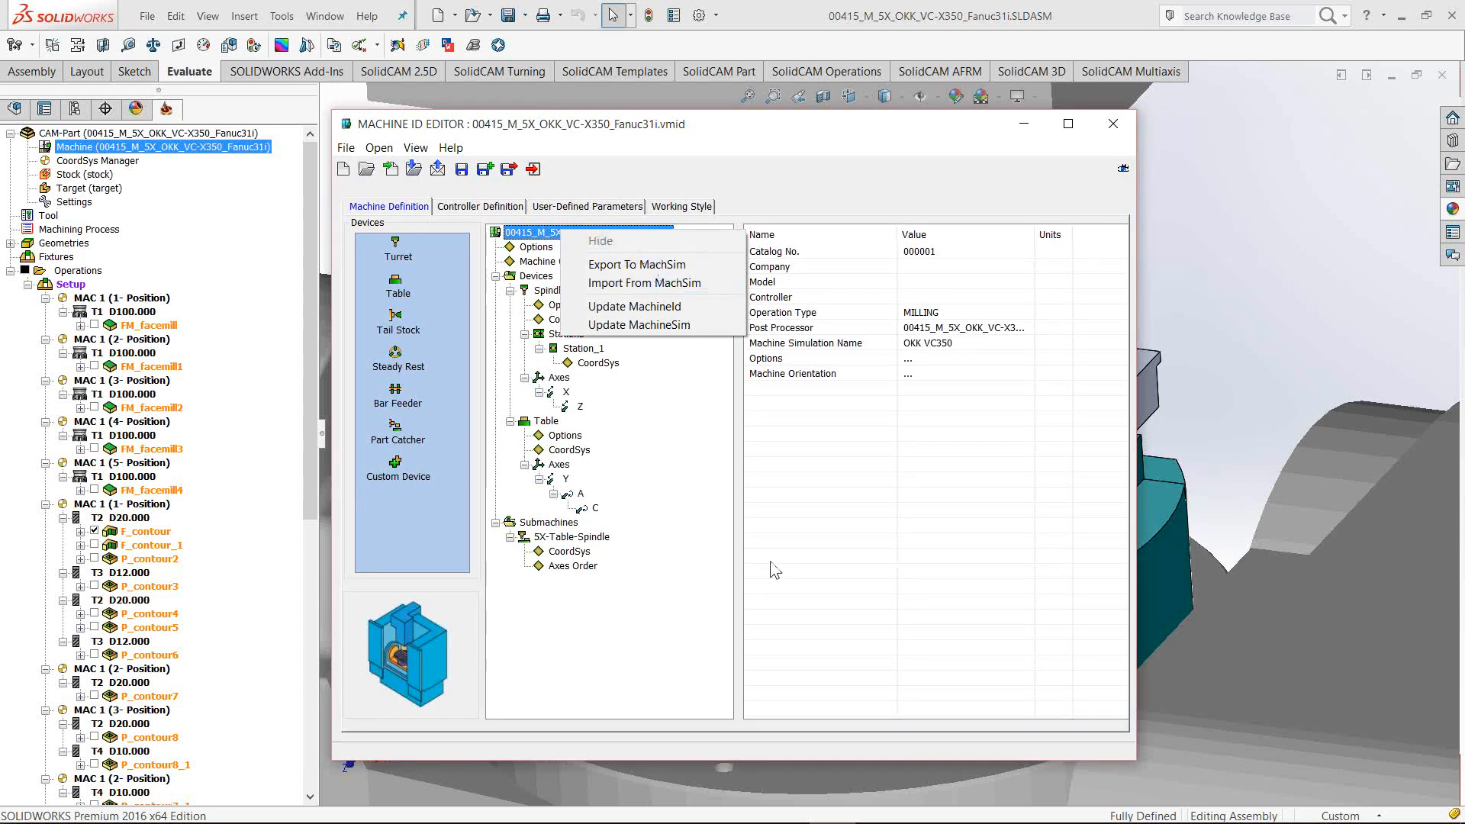
click(739, 537)
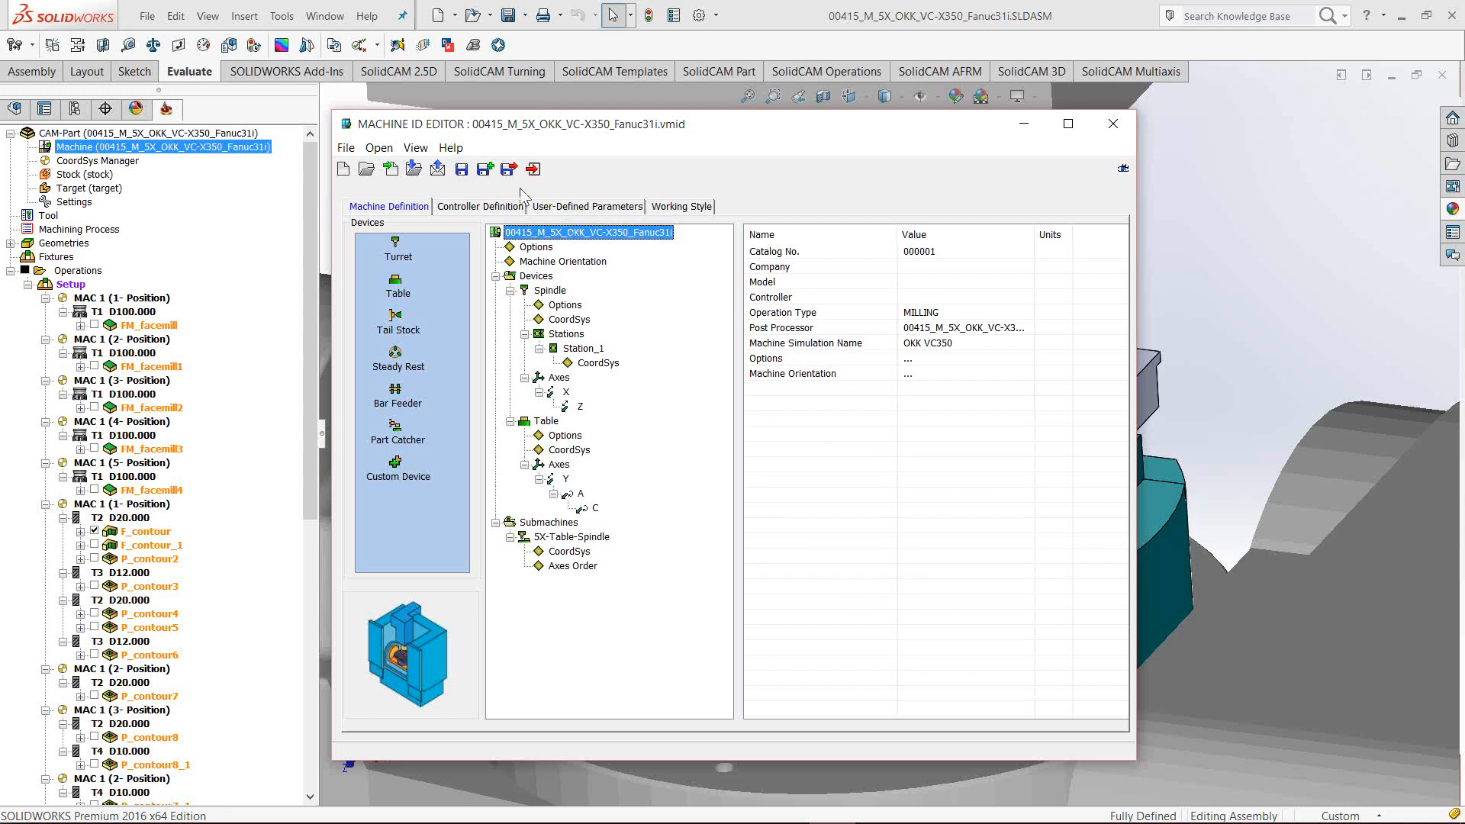
click(532, 169)
click(748, 505)
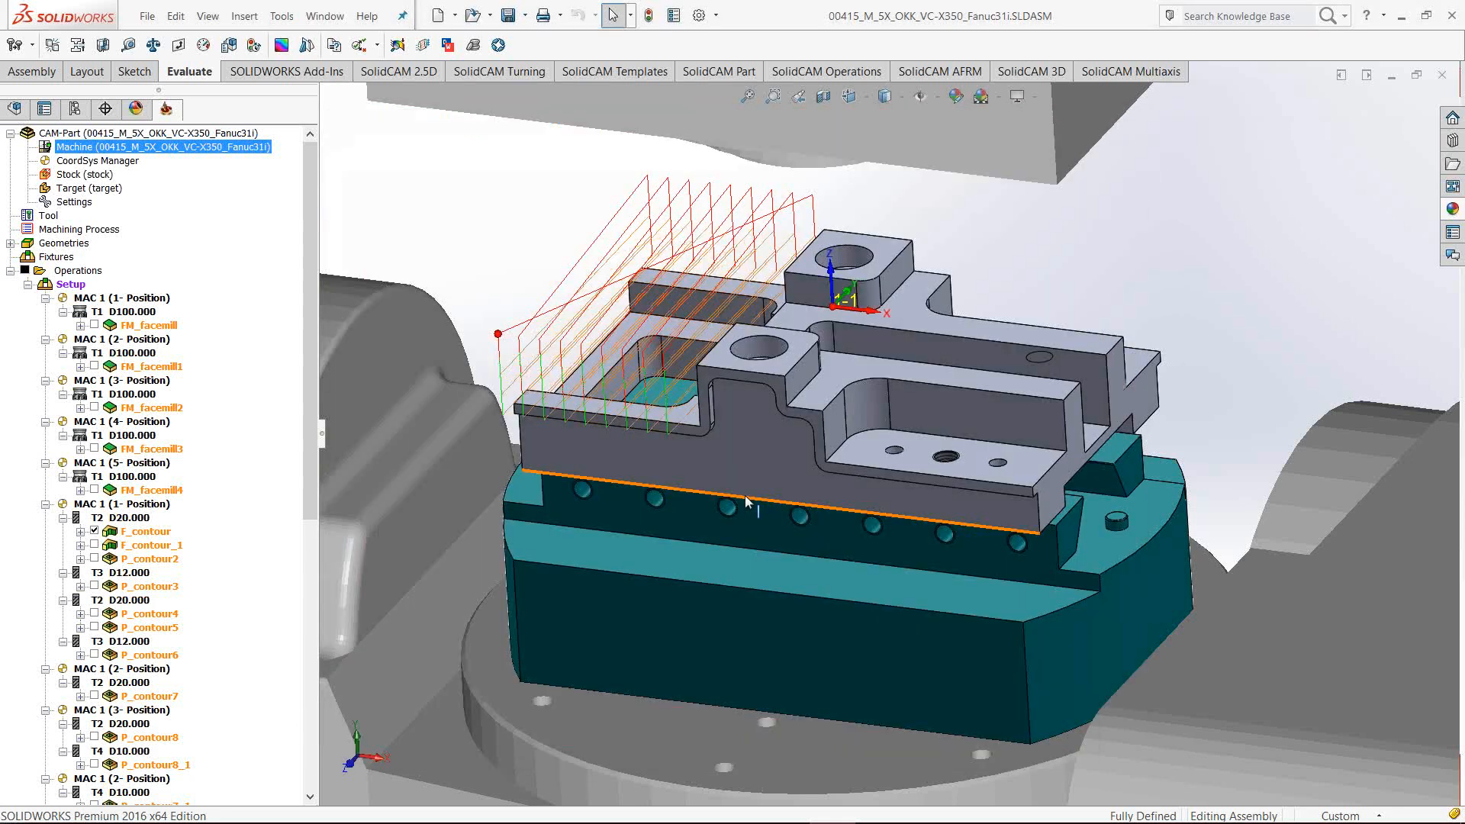
Advance the PowerPoint slide show to the Submachine/Device coordinate system facts slide
mouse_move(799, 810)
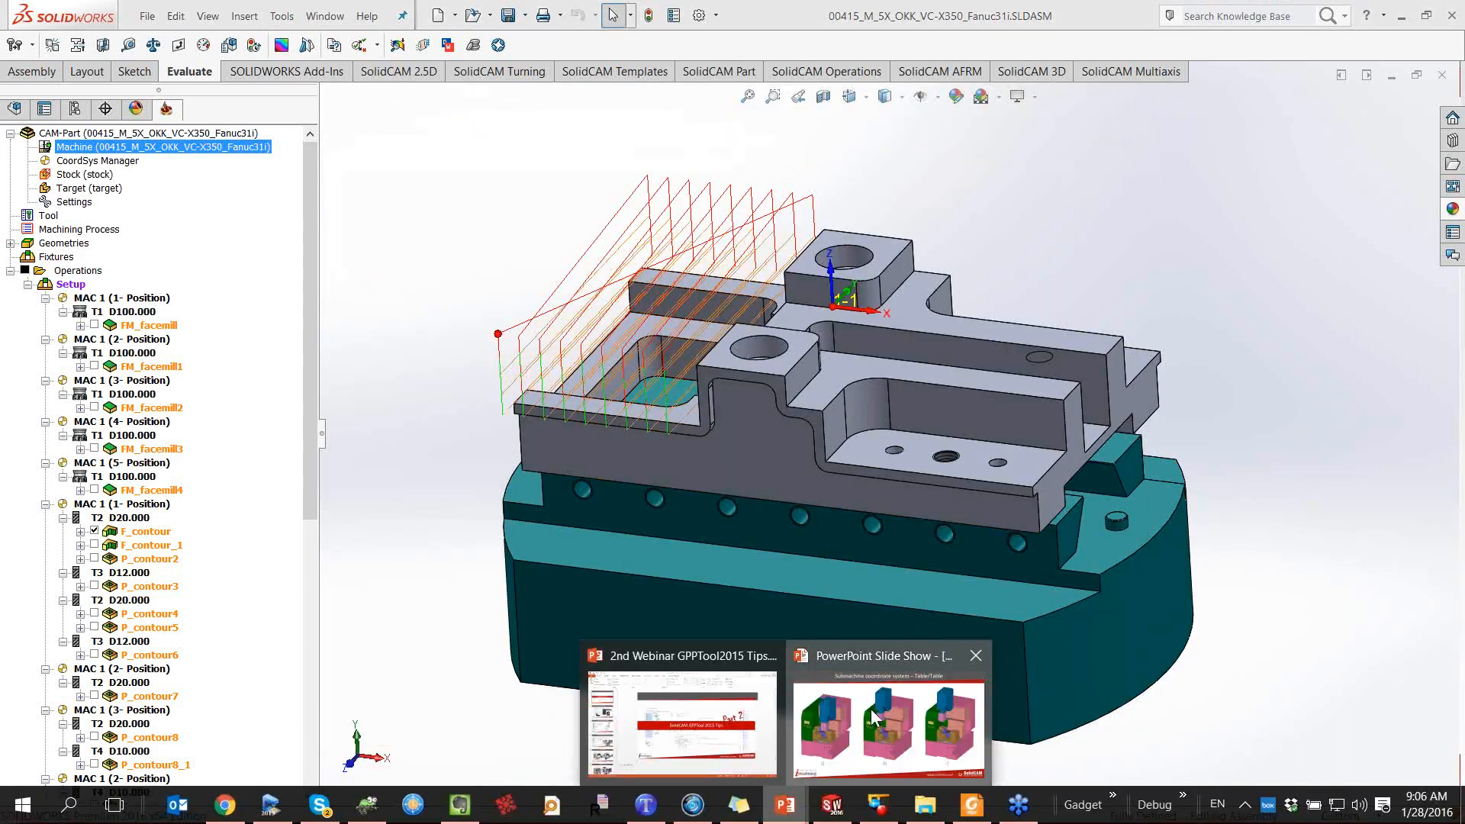
click(844, 719)
key(Right)
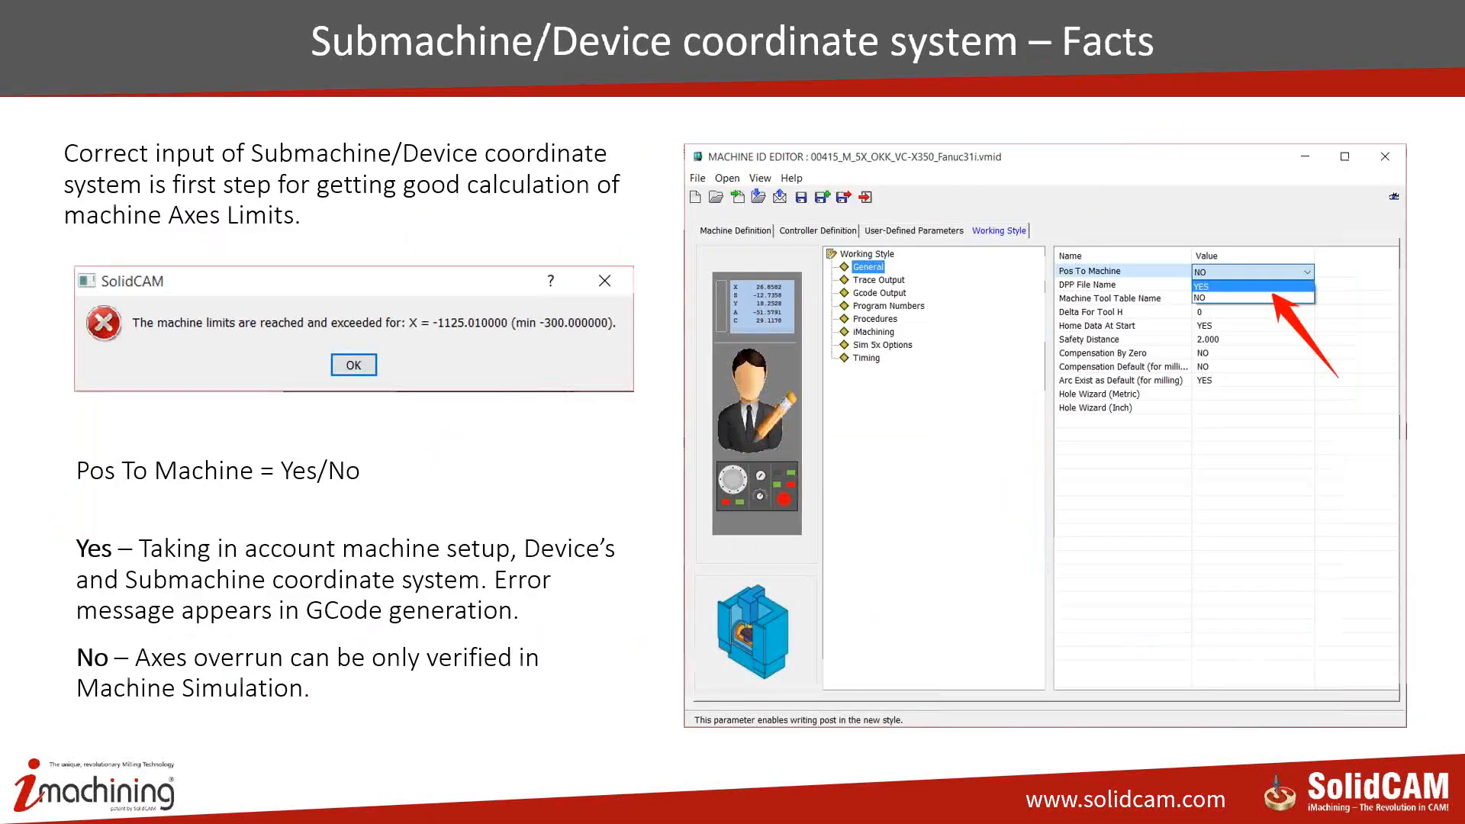
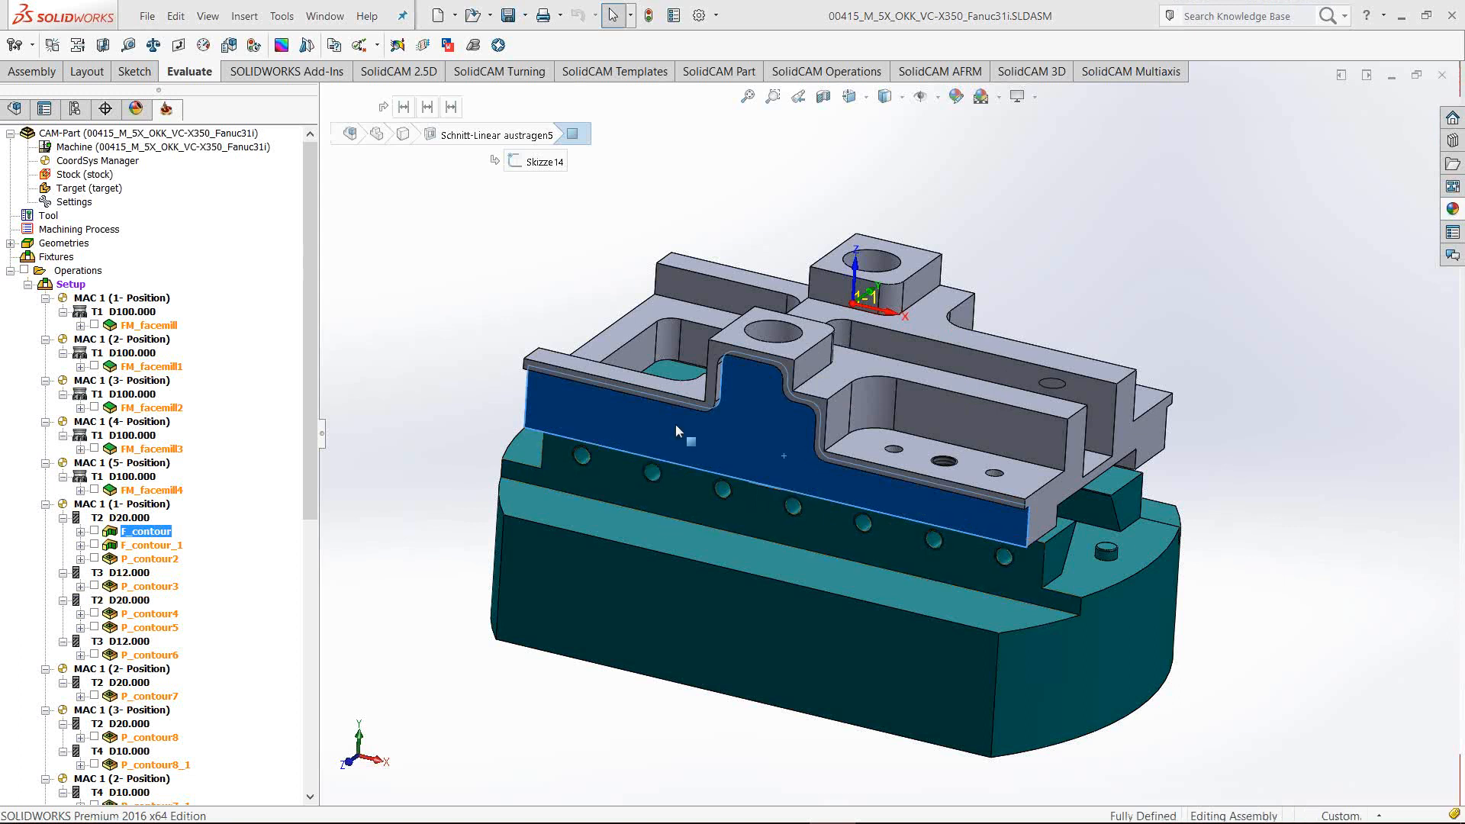
Orbit and pan the clamped part, then set the standard Front view to see it square-on
mouse_move(798, 474)
middle_down()
mouse_move(861, 353)
mouse_move(798, 440)
mouse_move(809, 455)
middle_up()
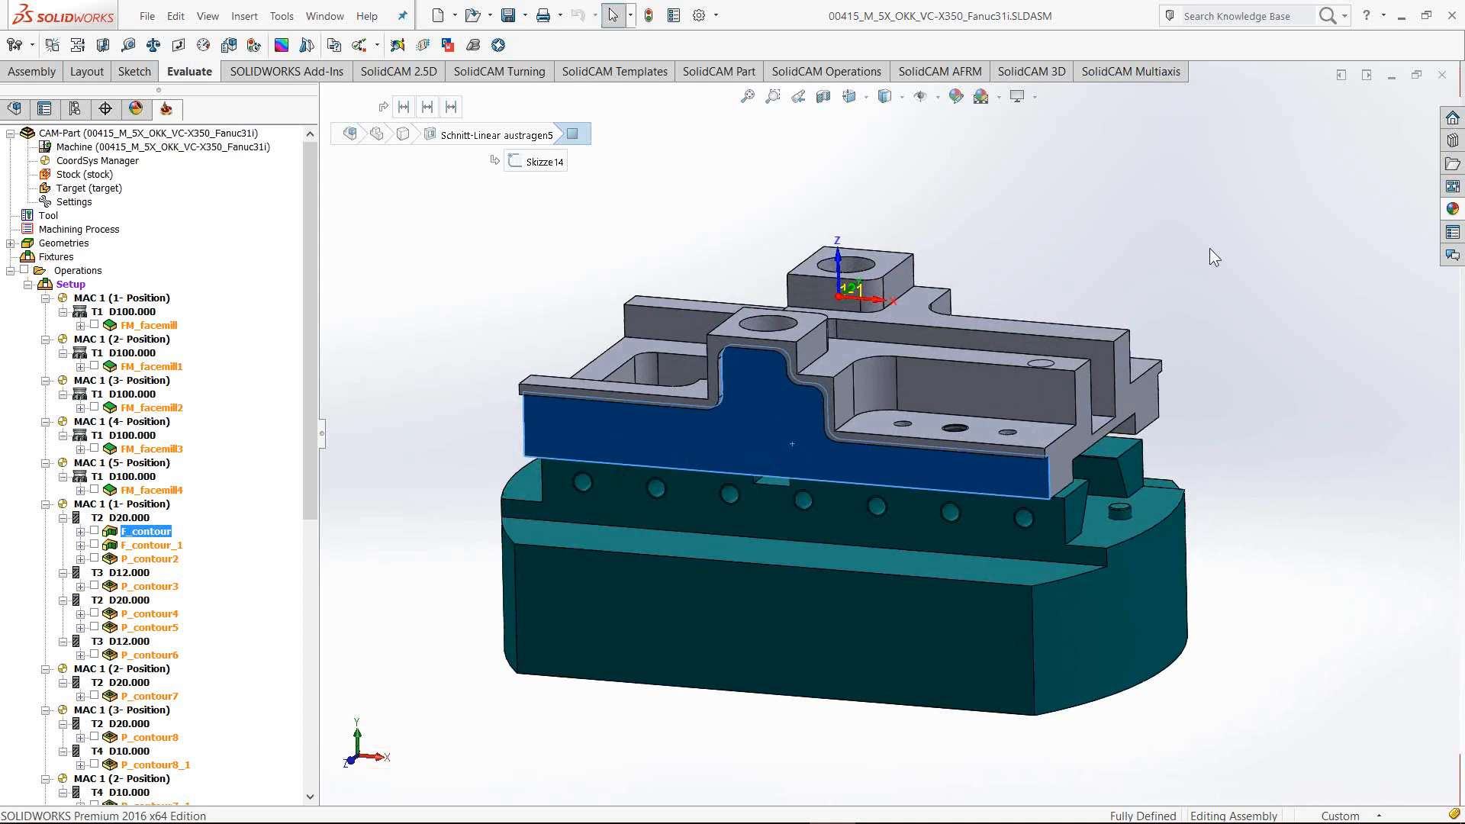
key(space)
click(1175, 599)
middle_drag(915, 428, 927, 457)
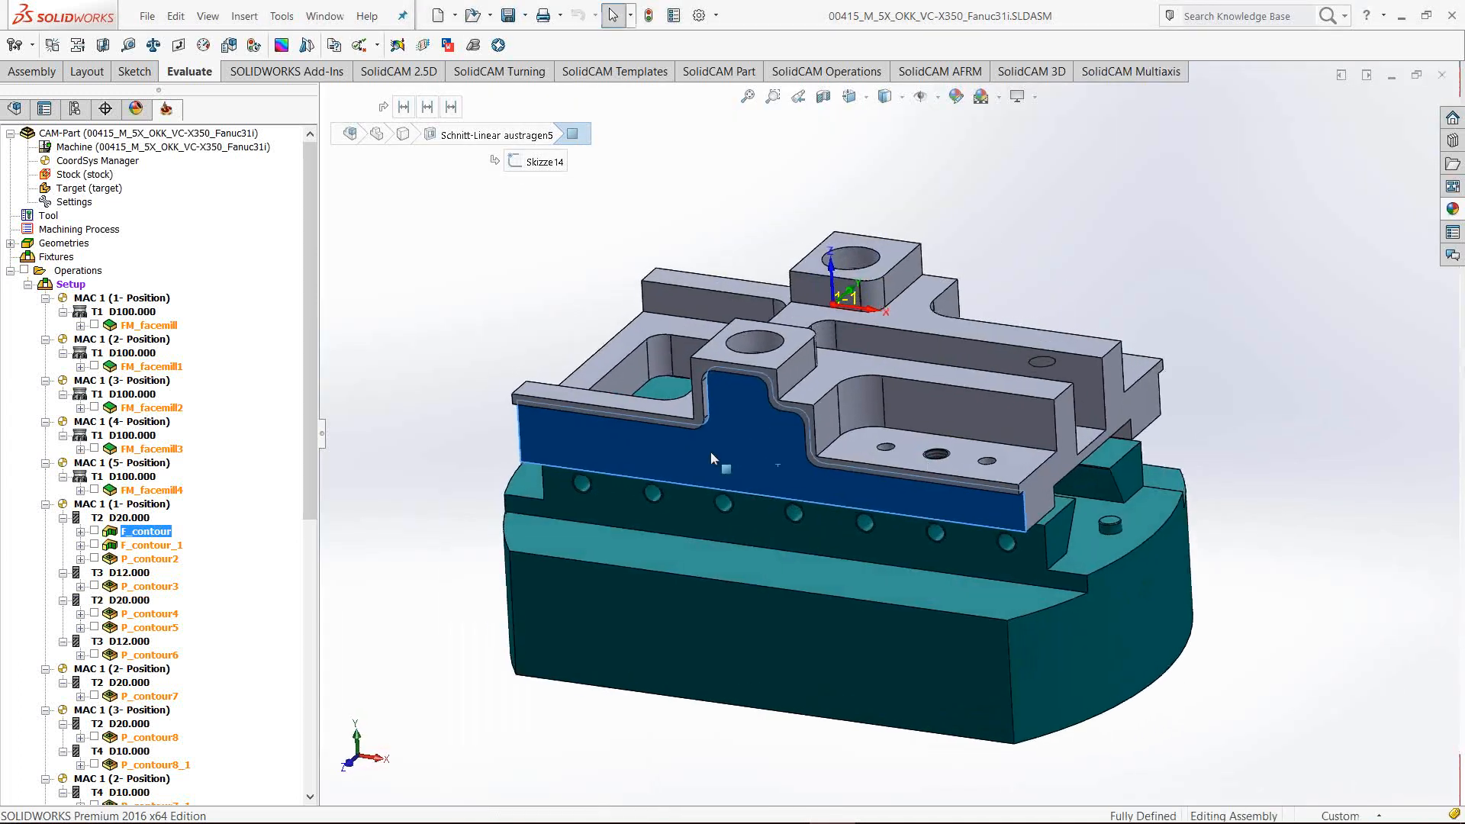
ctrl+middle_drag(769, 458, 785, 522)
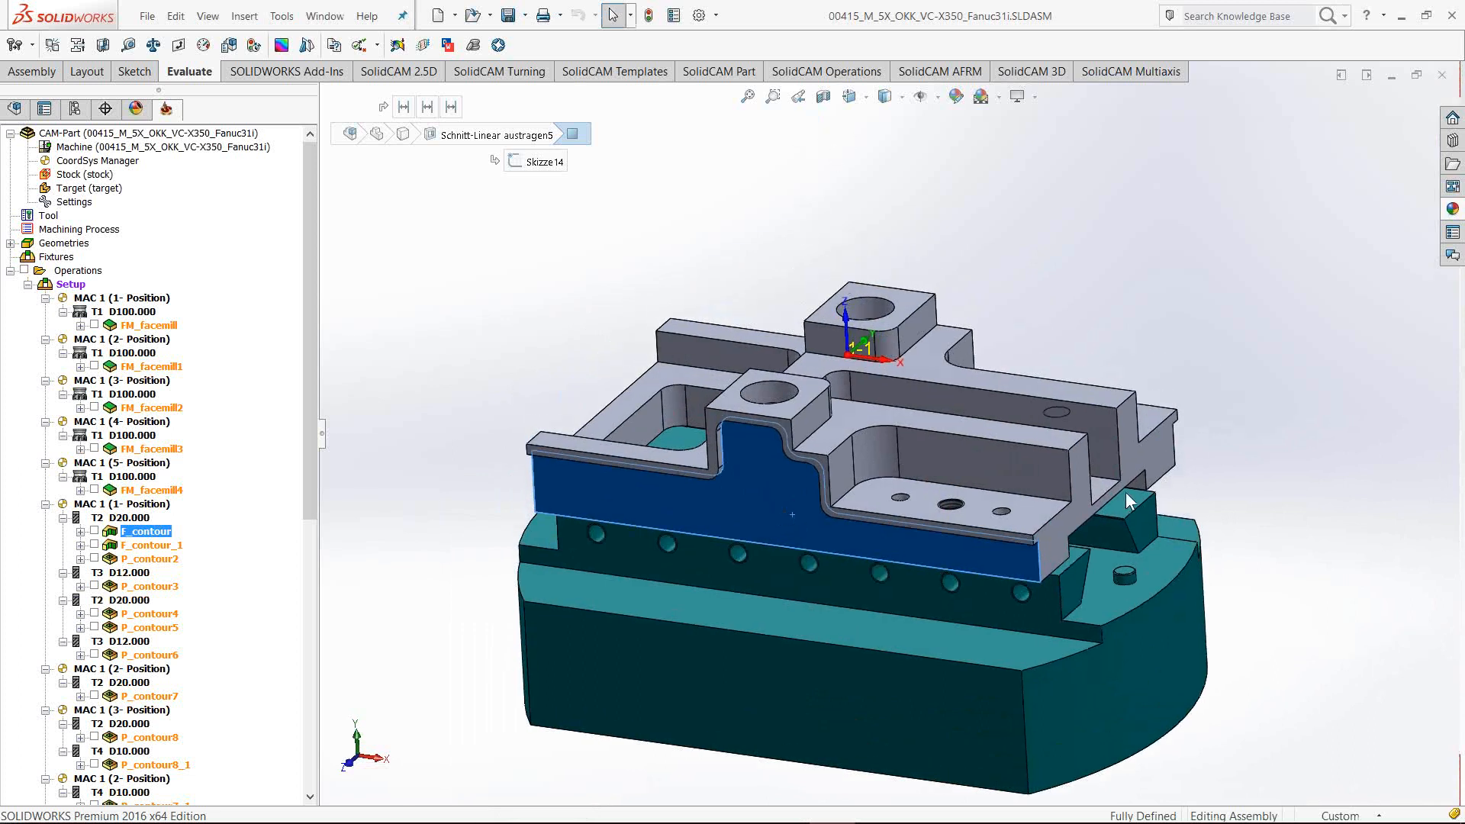
key(space)
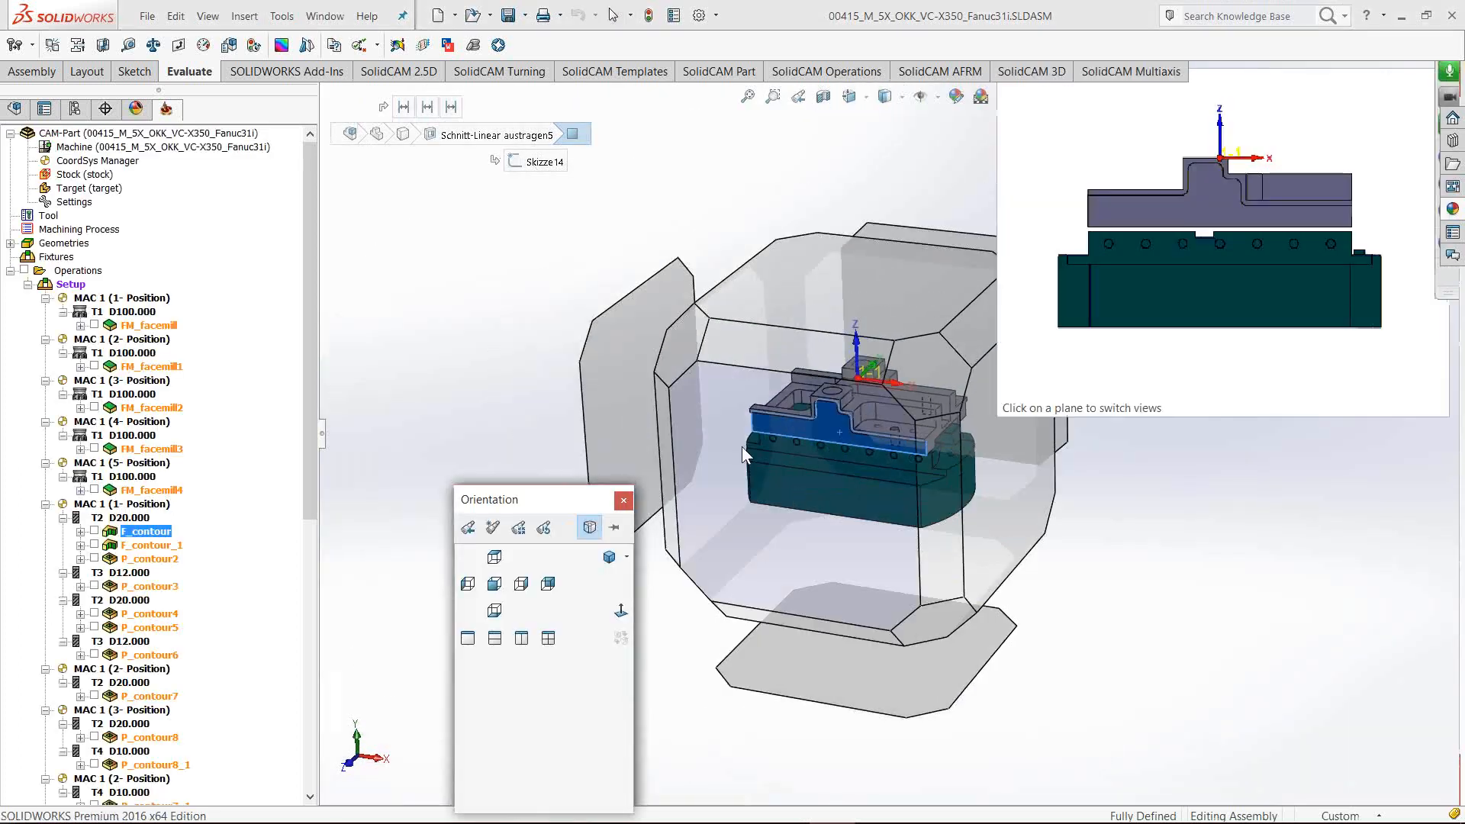
click(741, 446)
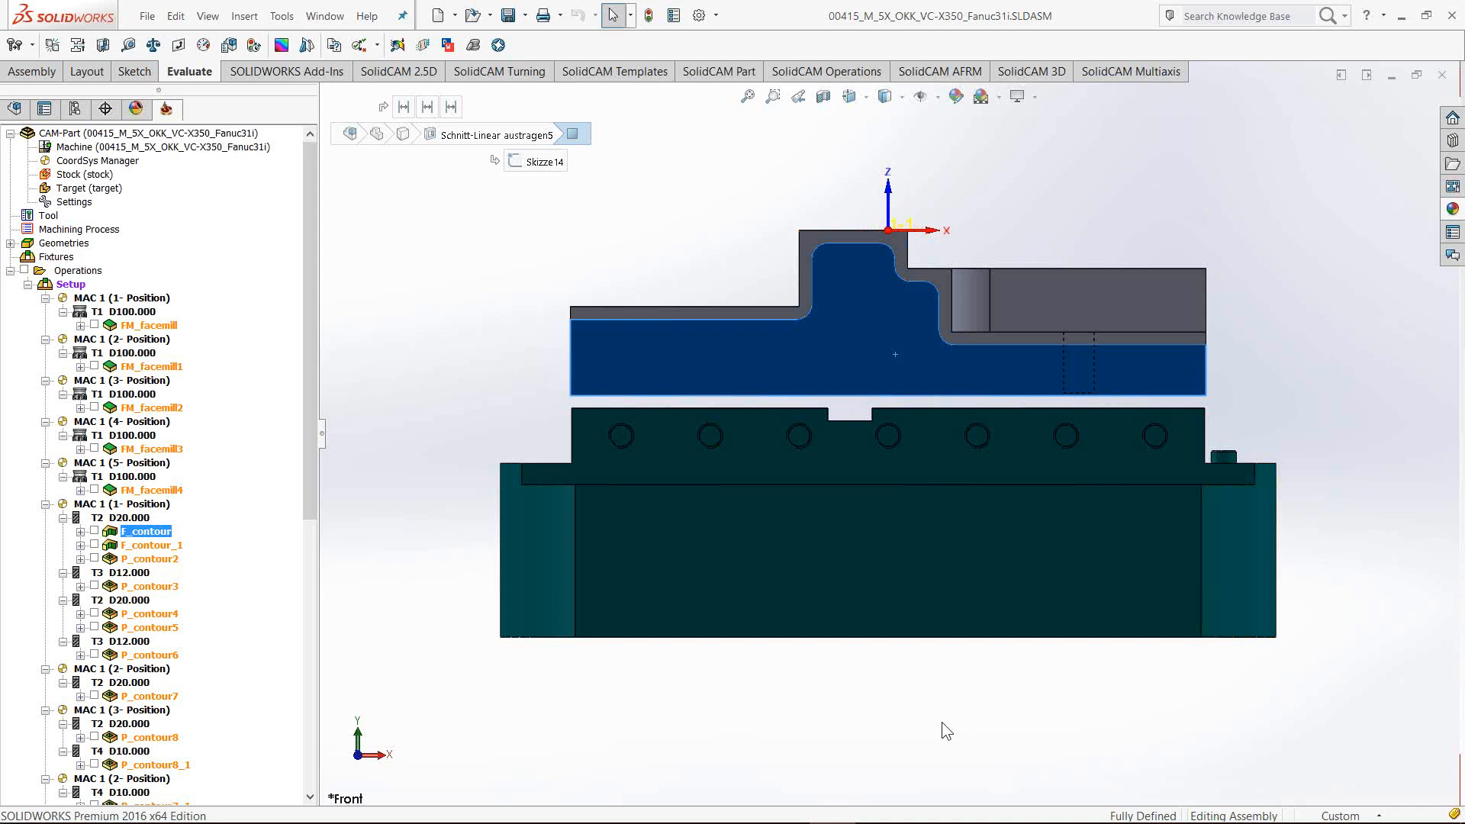
Check the part from Bottom, Front, Right, Back and Top views, then orbit to 3-D and deselect the blue face
key(shift+Up)
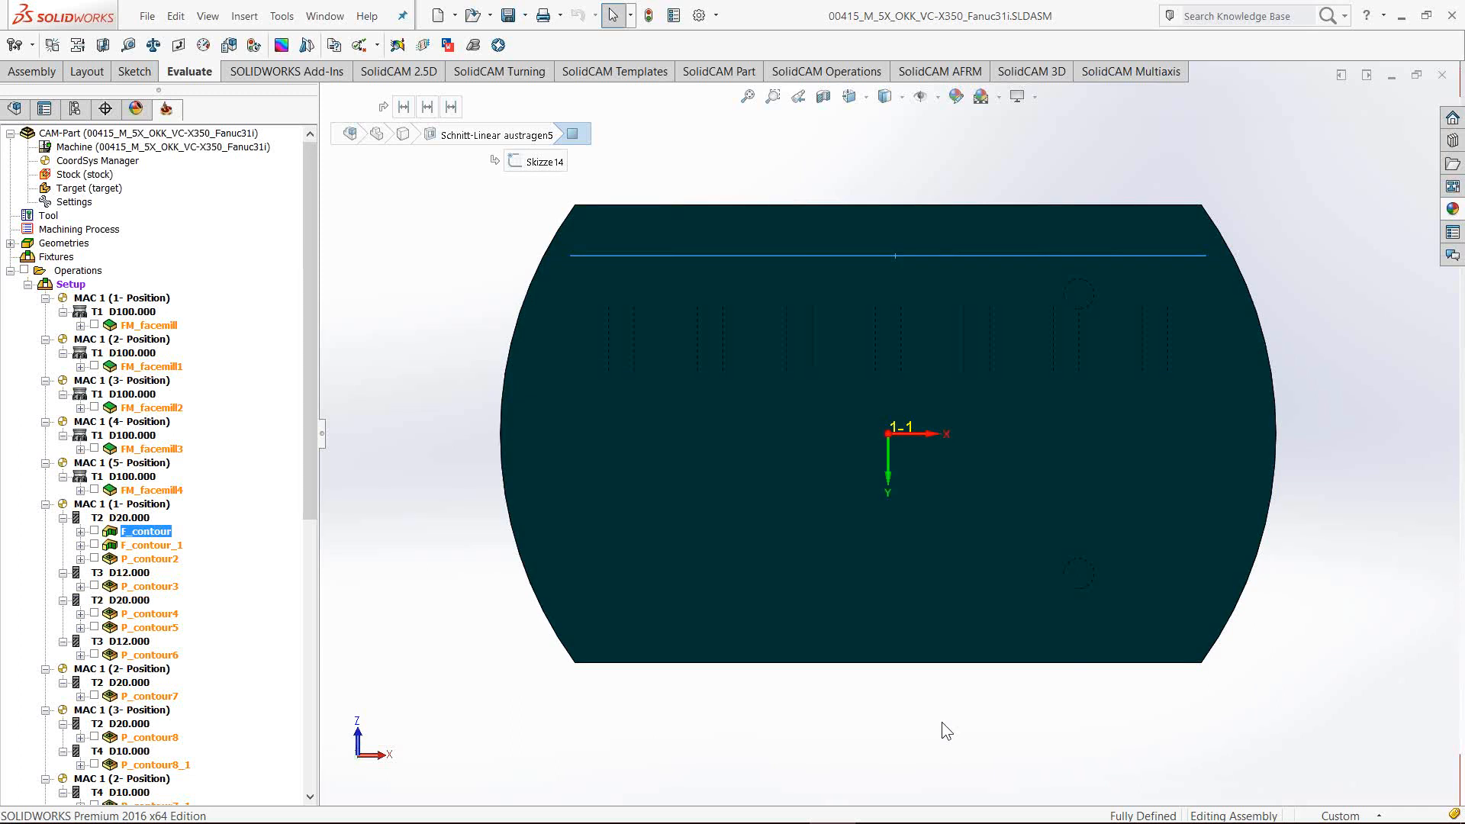
key(ctrl+1)
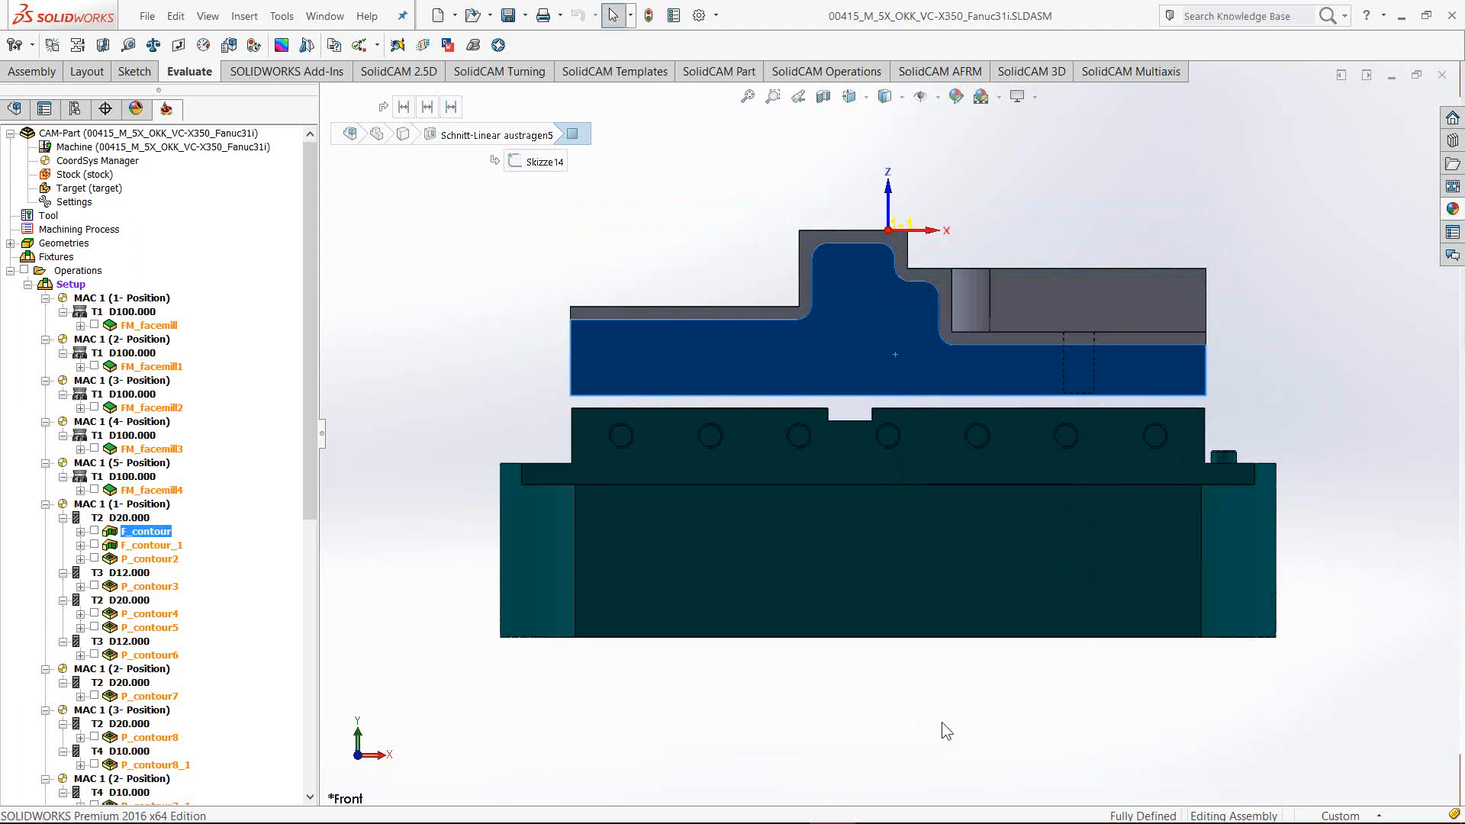
key(ctrl+4)
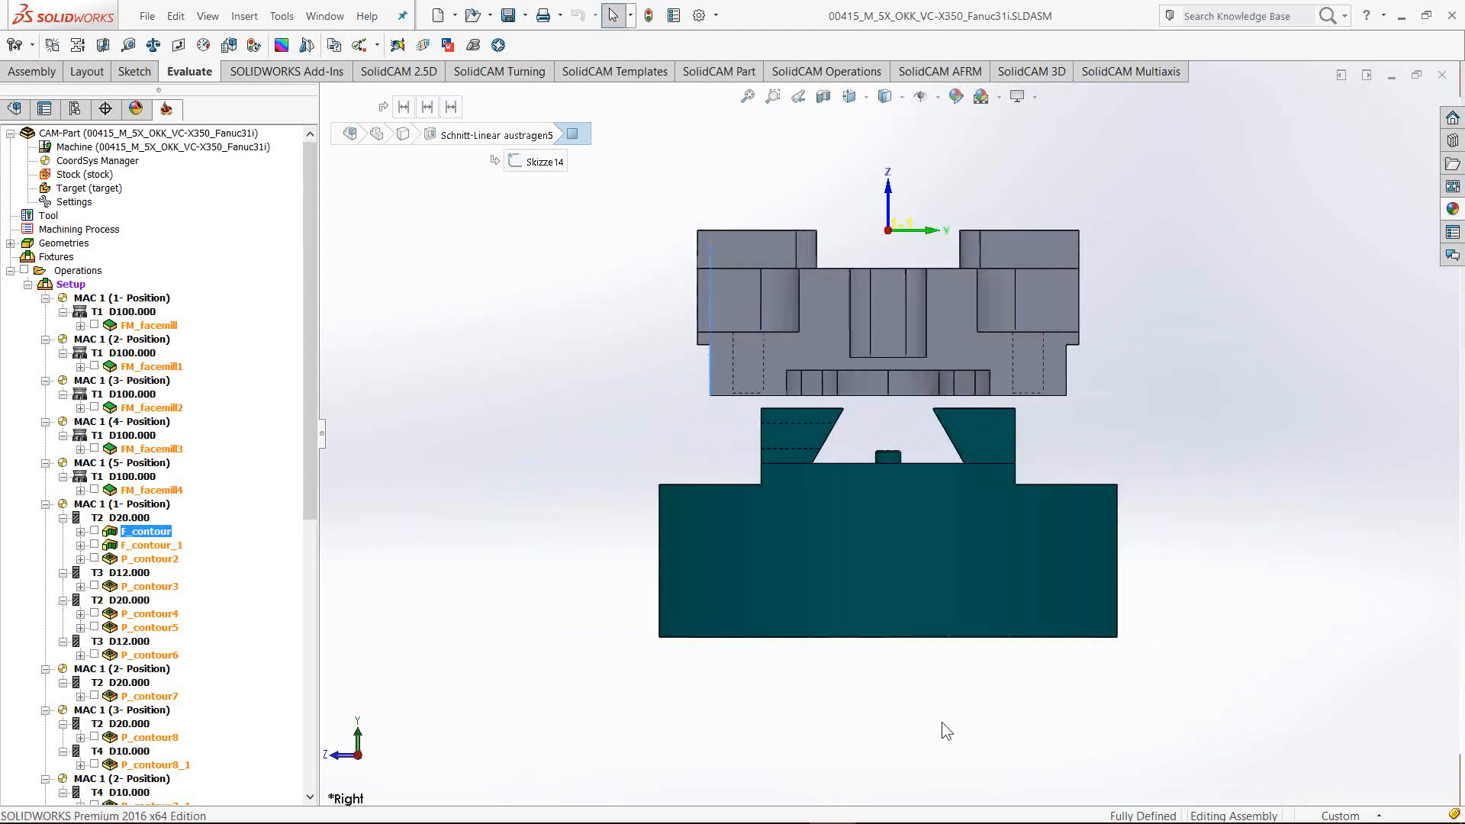
key(ctrl+2)
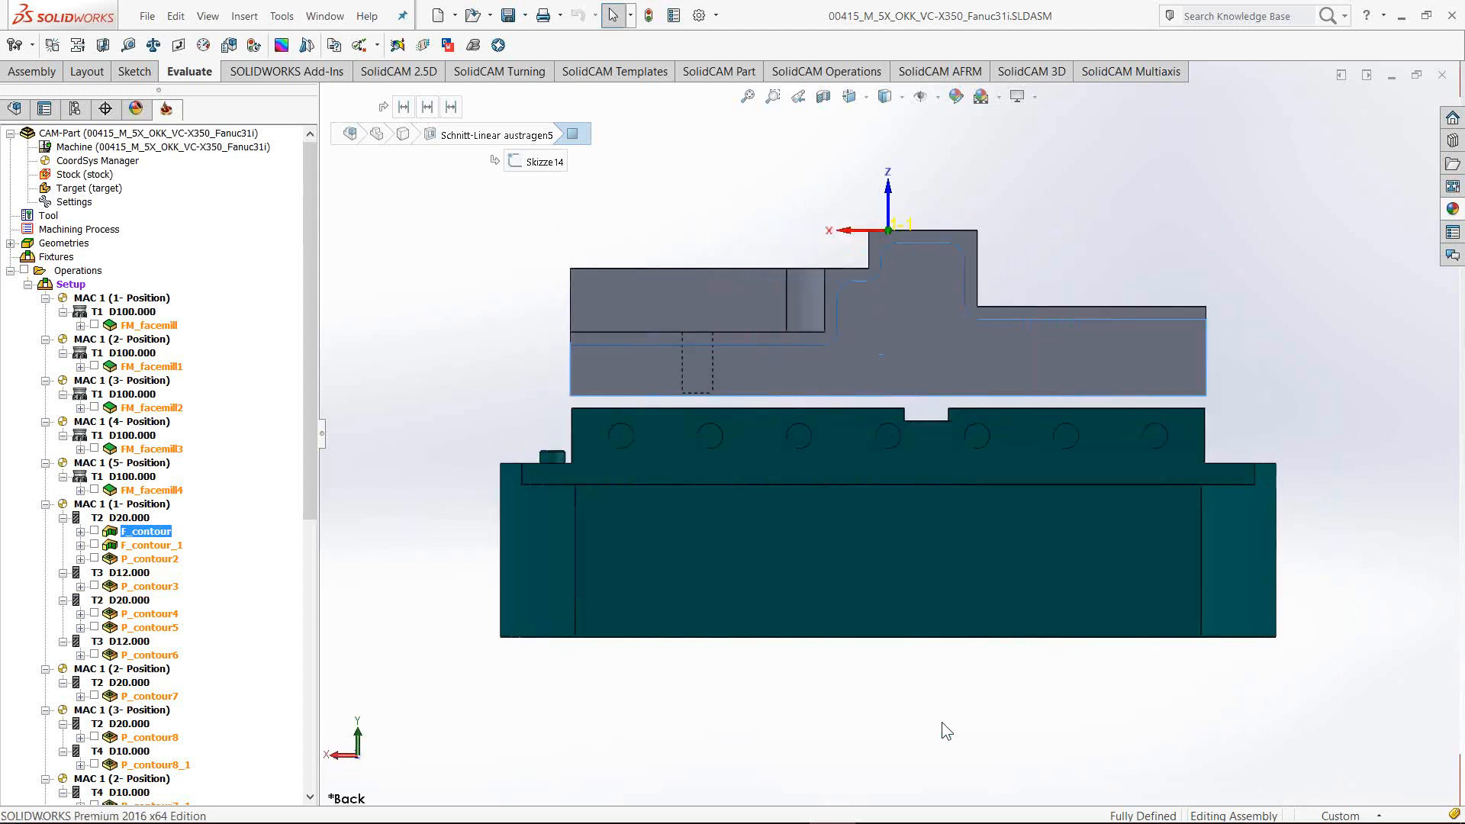
key(ctrl+5)
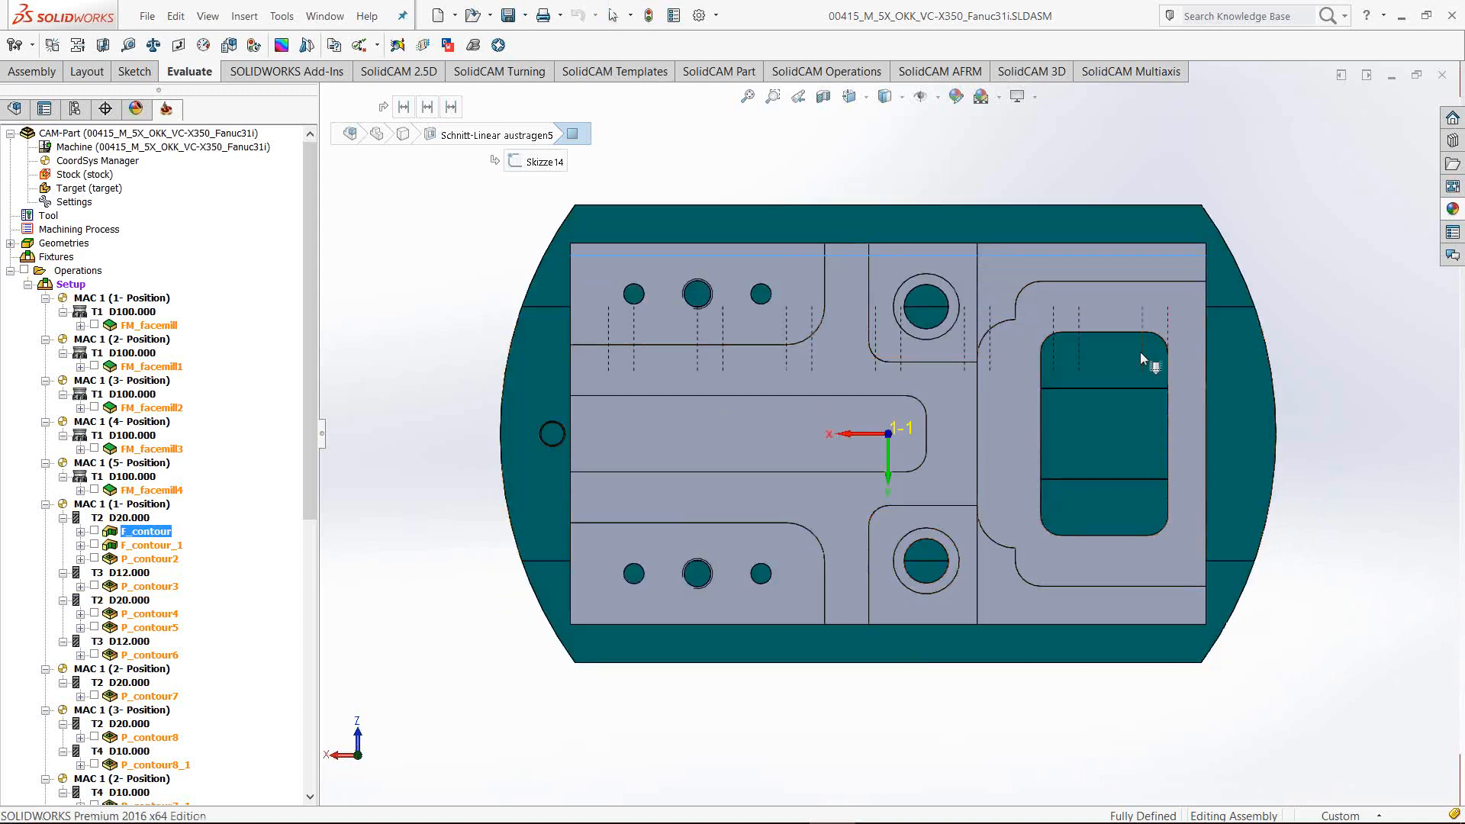
middle_drag(1139, 351, 807, 305)
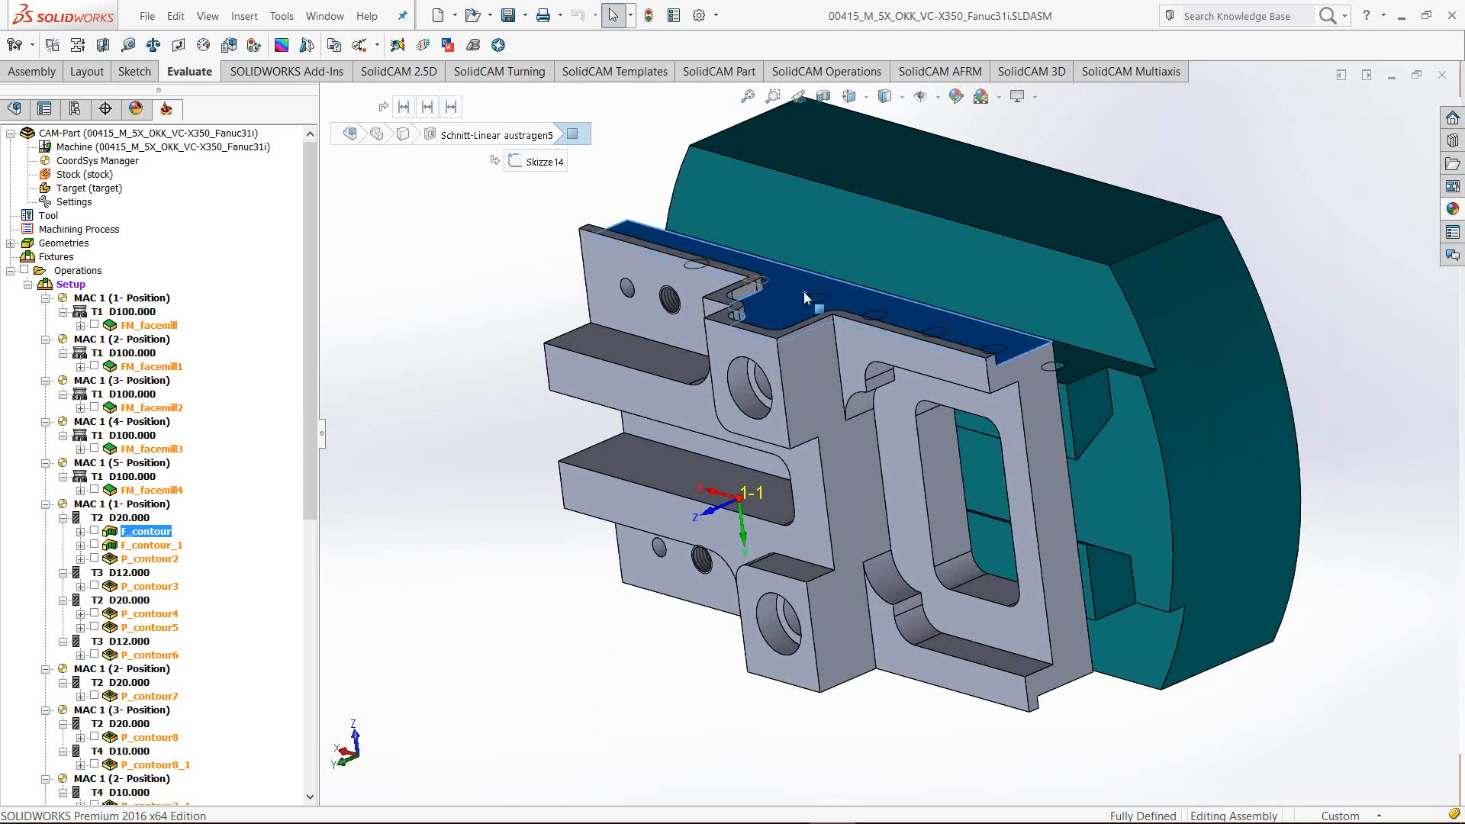
click(410, 692)
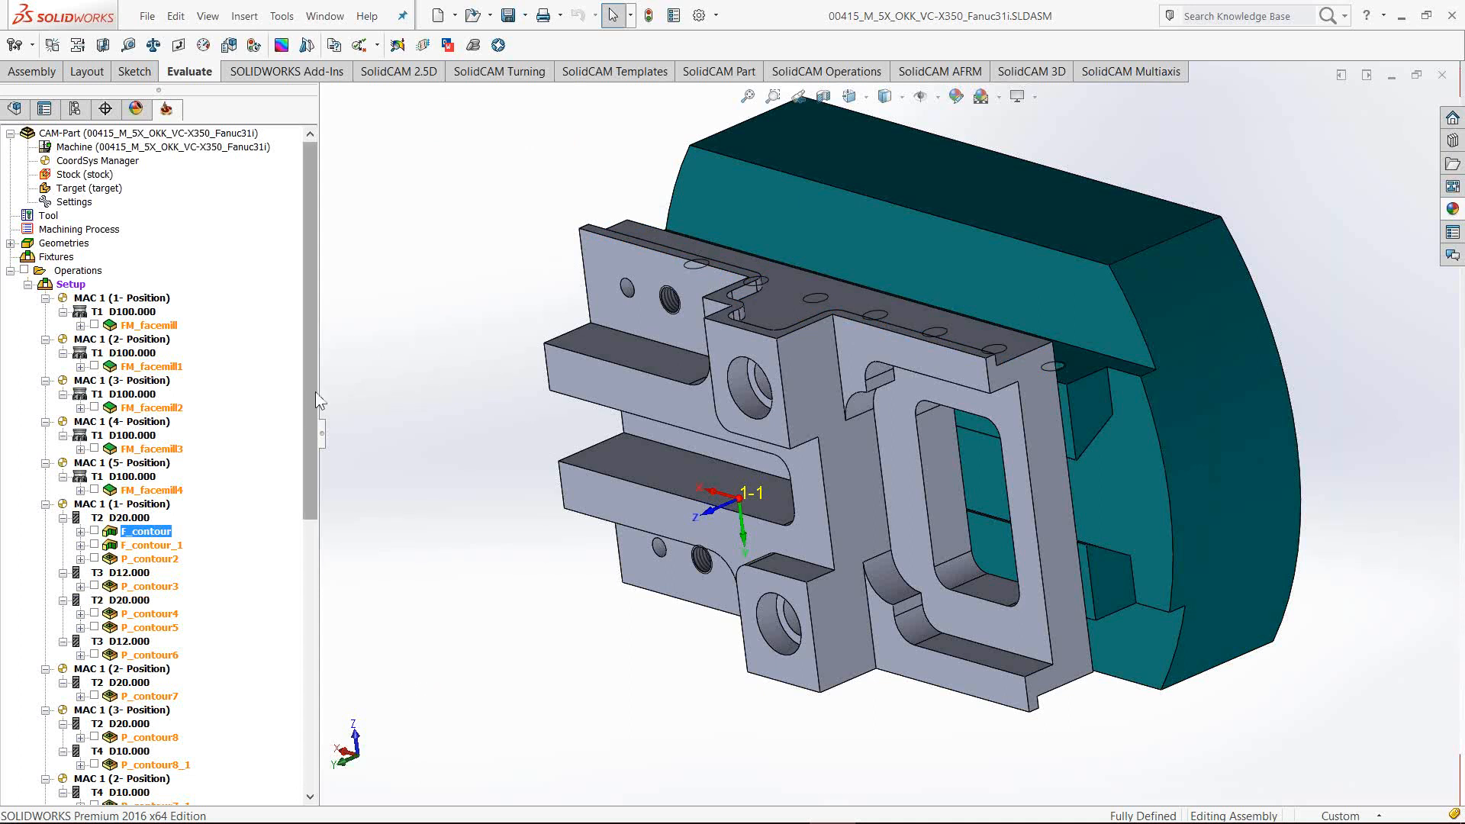
Open the Machine ID Editor at 5X-Table-Spindle, whose First Angles Pair Interval is -120 to 0
double_click(203, 147)
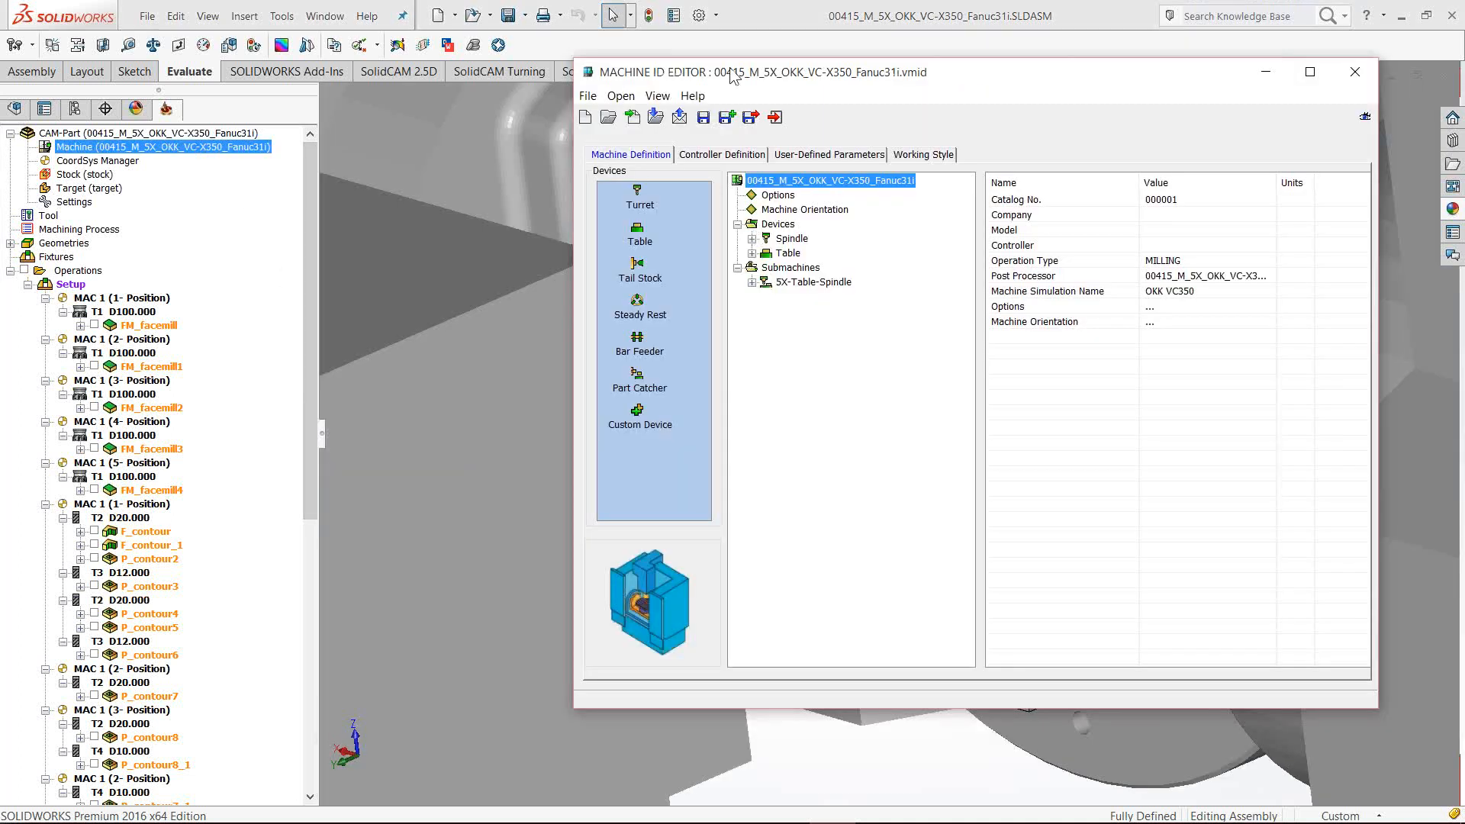
drag(732, 76, 644, 103)
click(725, 308)
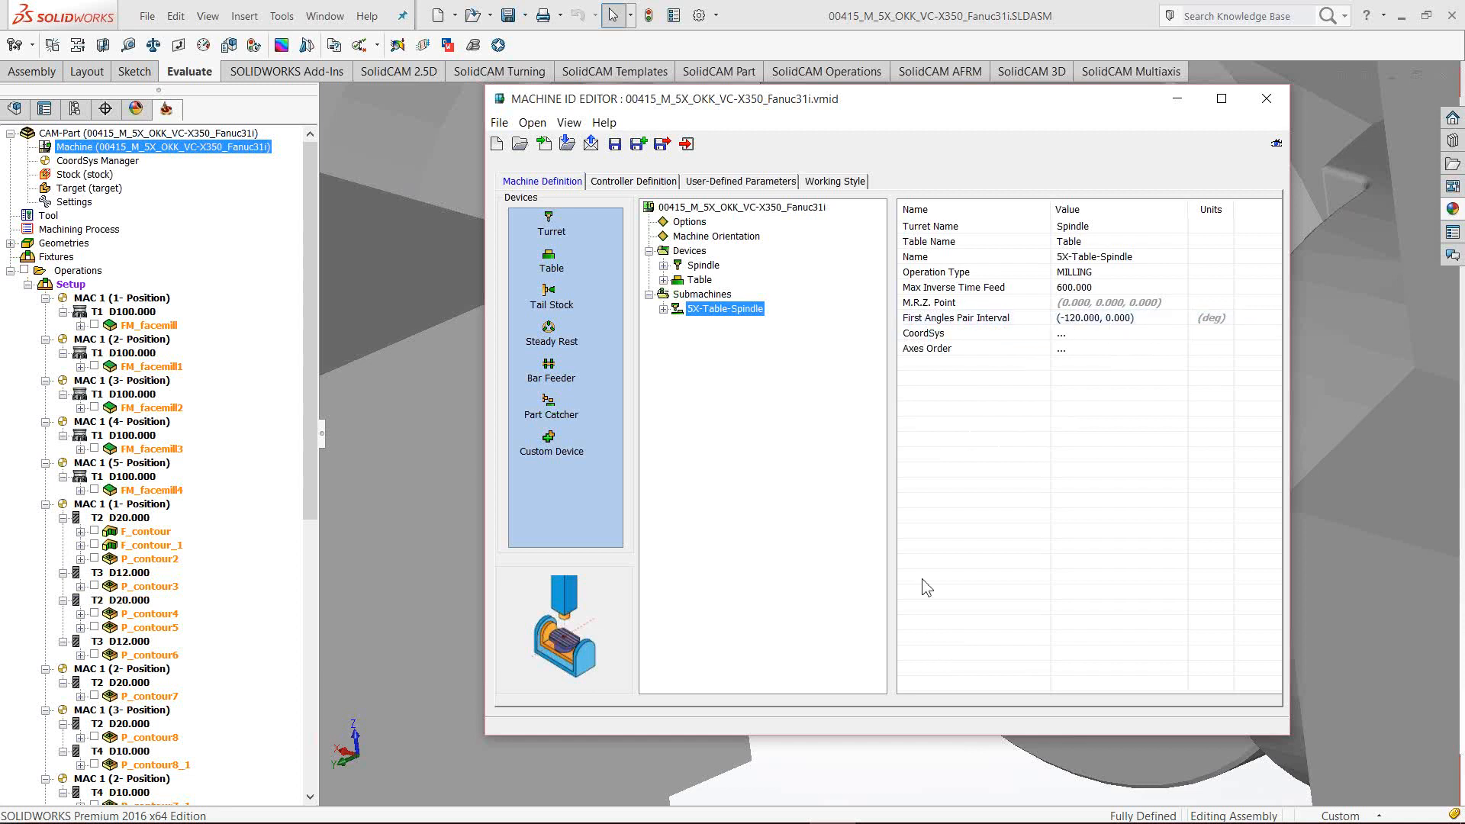
mouse_move(518, 805)
click(276, 810)
Tilt the simulated table along the A axis to check its -120 to 30 travel, then minimise the simulator
middle_drag(609, 418, 527, 430)
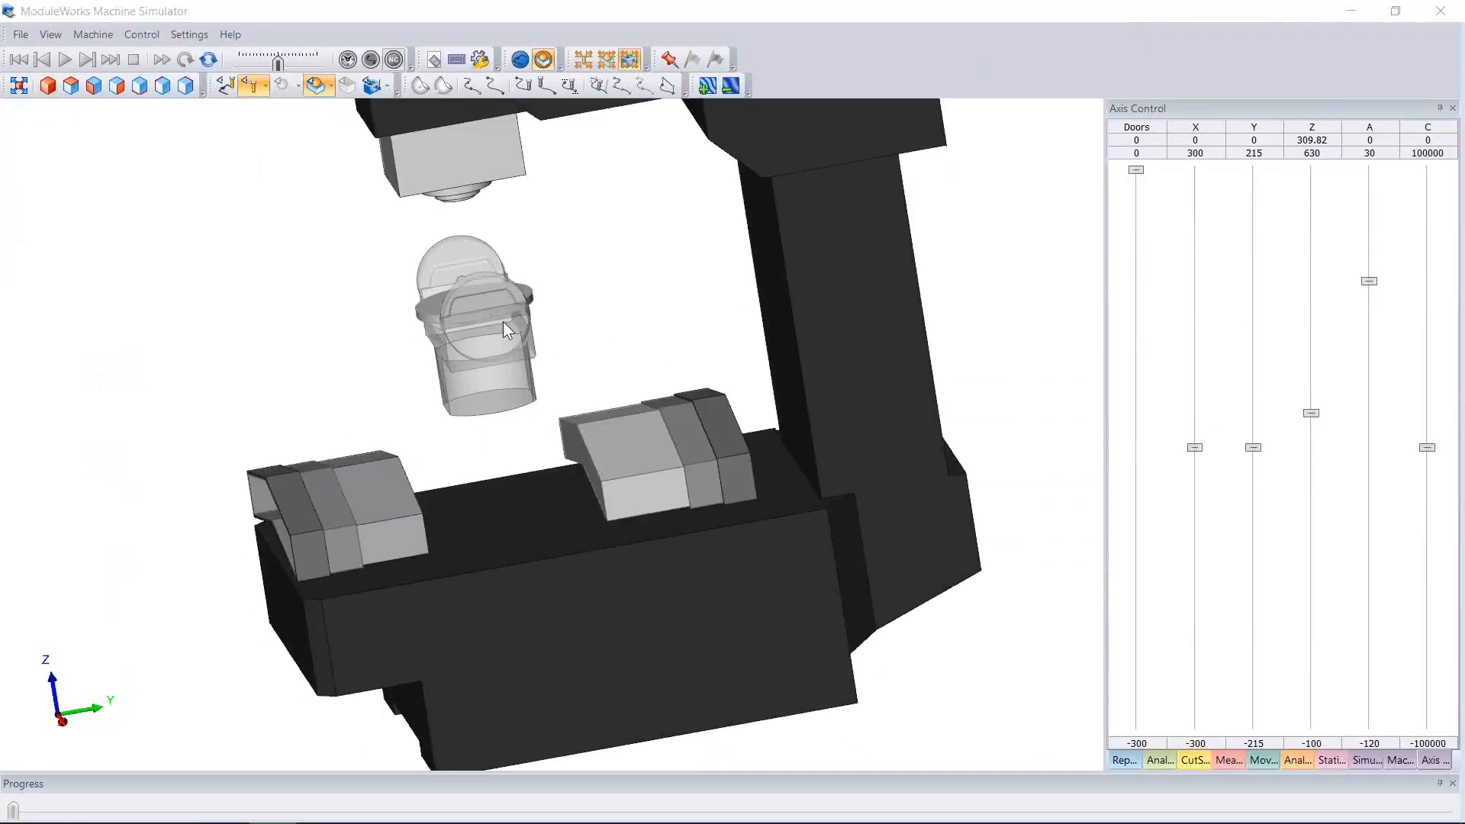
scroll(496, 309, up, 3)
middle_drag(494, 307, 658, 299)
drag(1369, 280, 1377, 221)
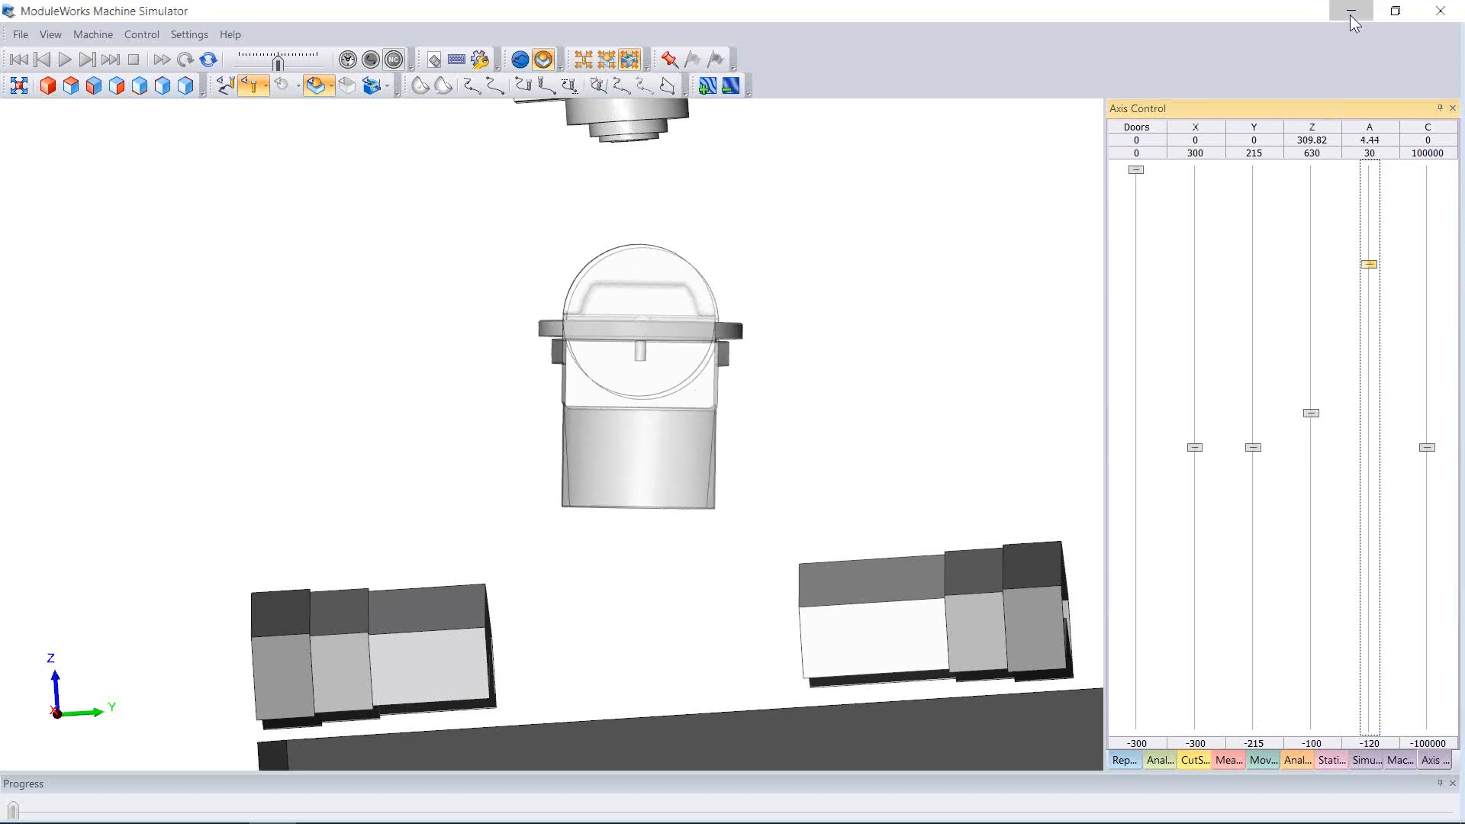
click(1350, 11)
click(701, 254)
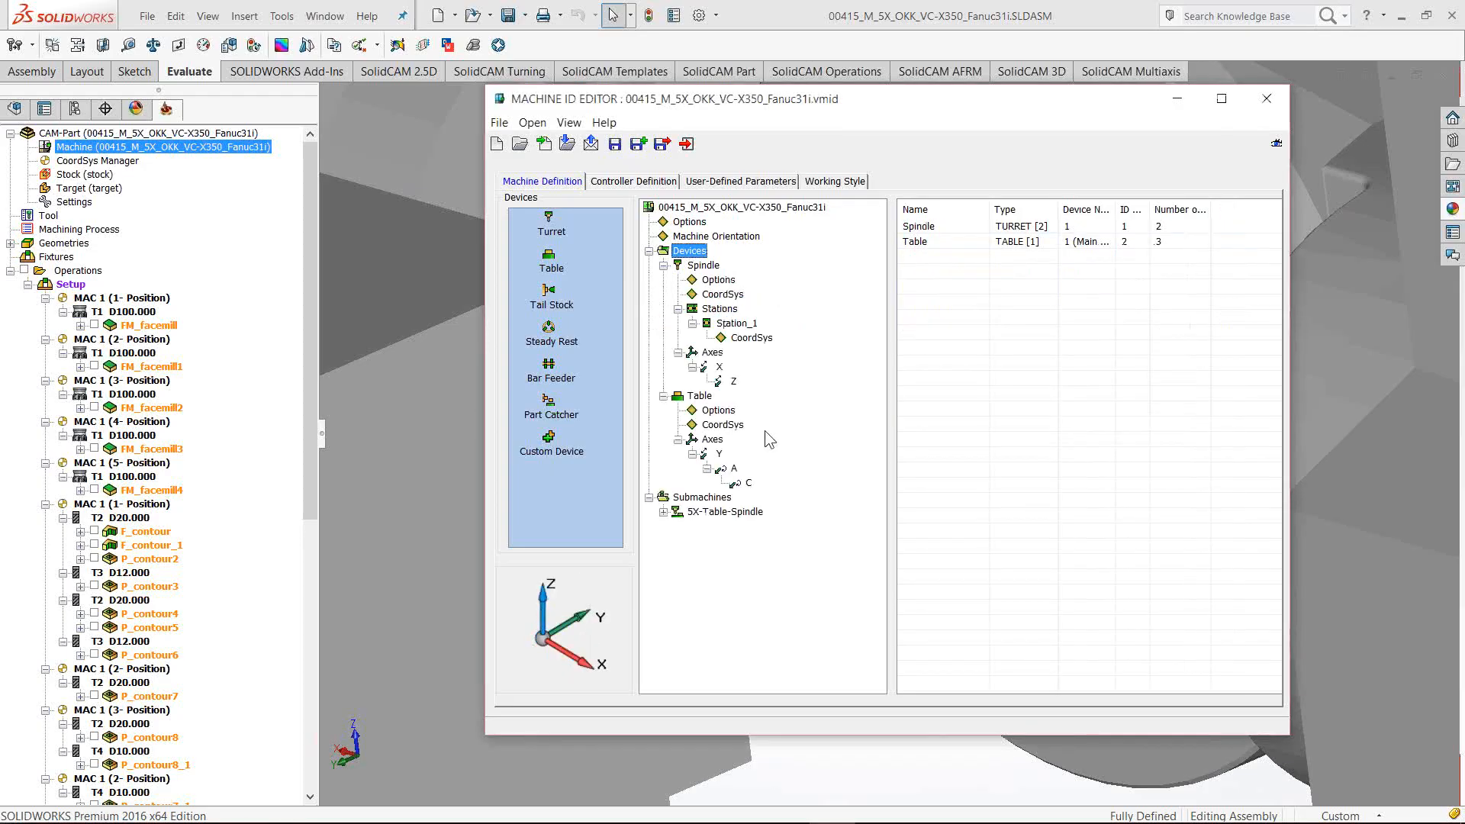
Change the Table A axis Max Limit from 30 to 120 and save the machine definition
click(733, 467)
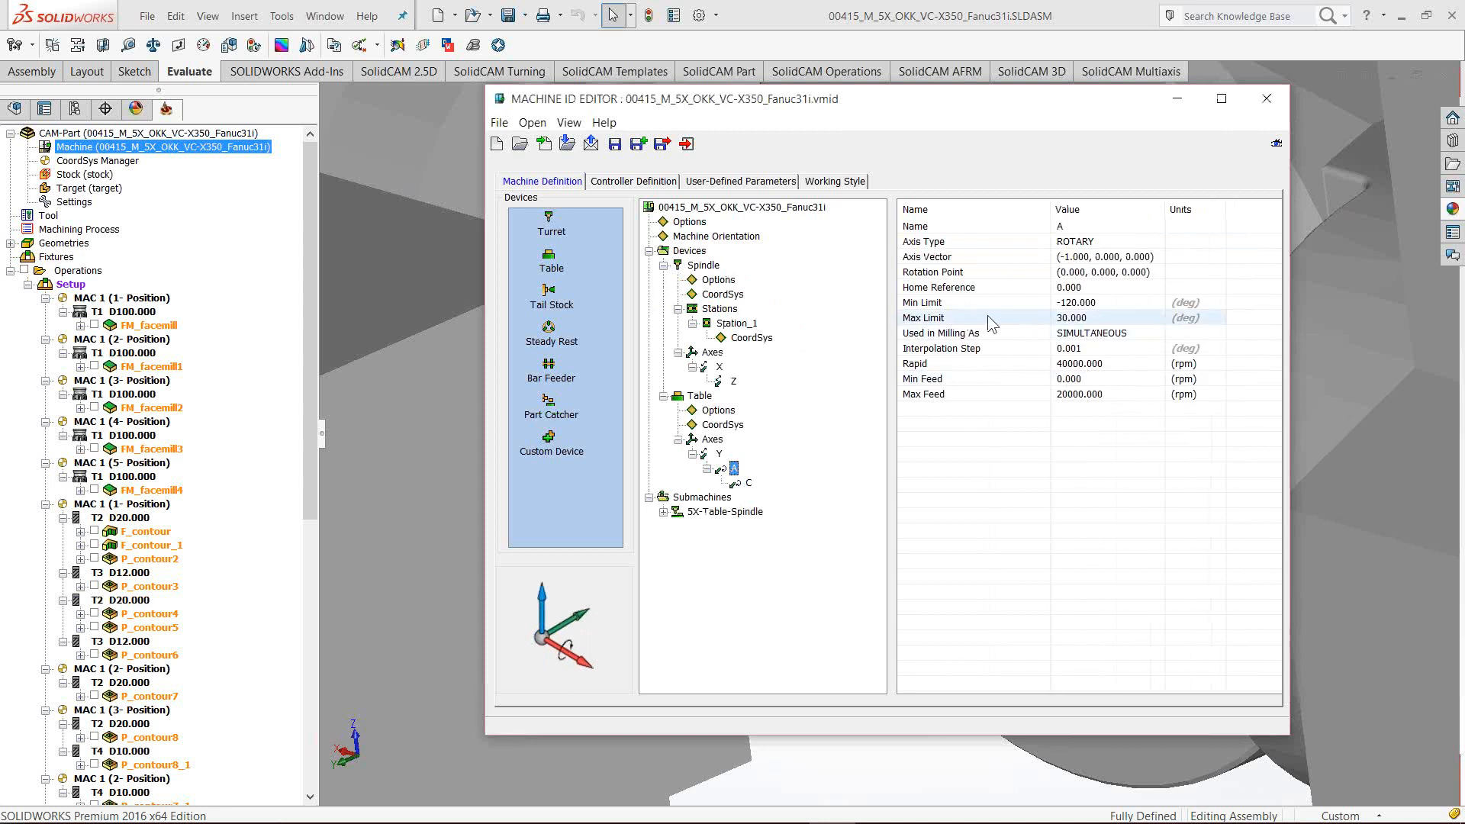
click(1090, 319)
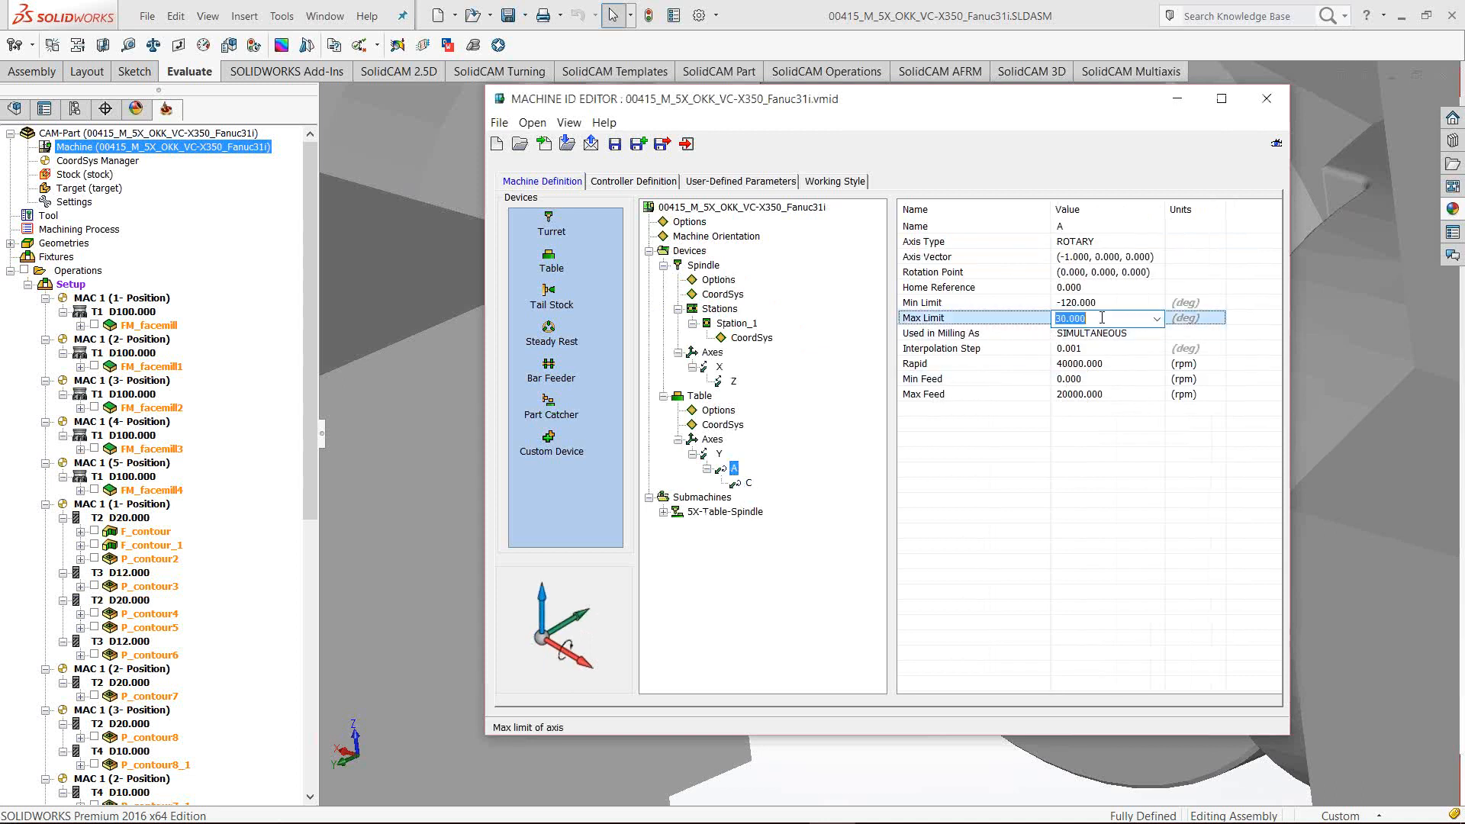
text(120)
key(Return)
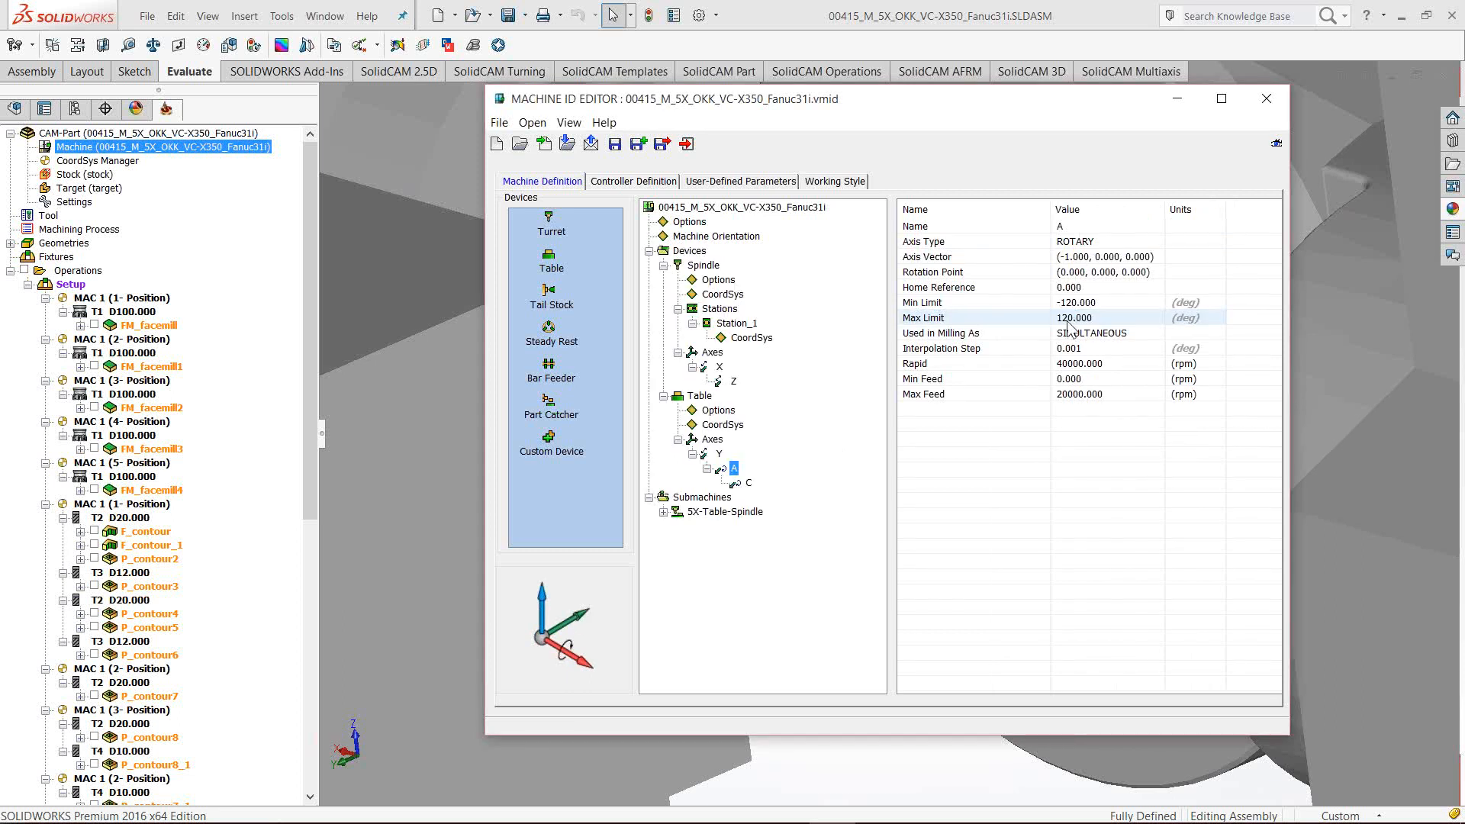
click(662, 144)
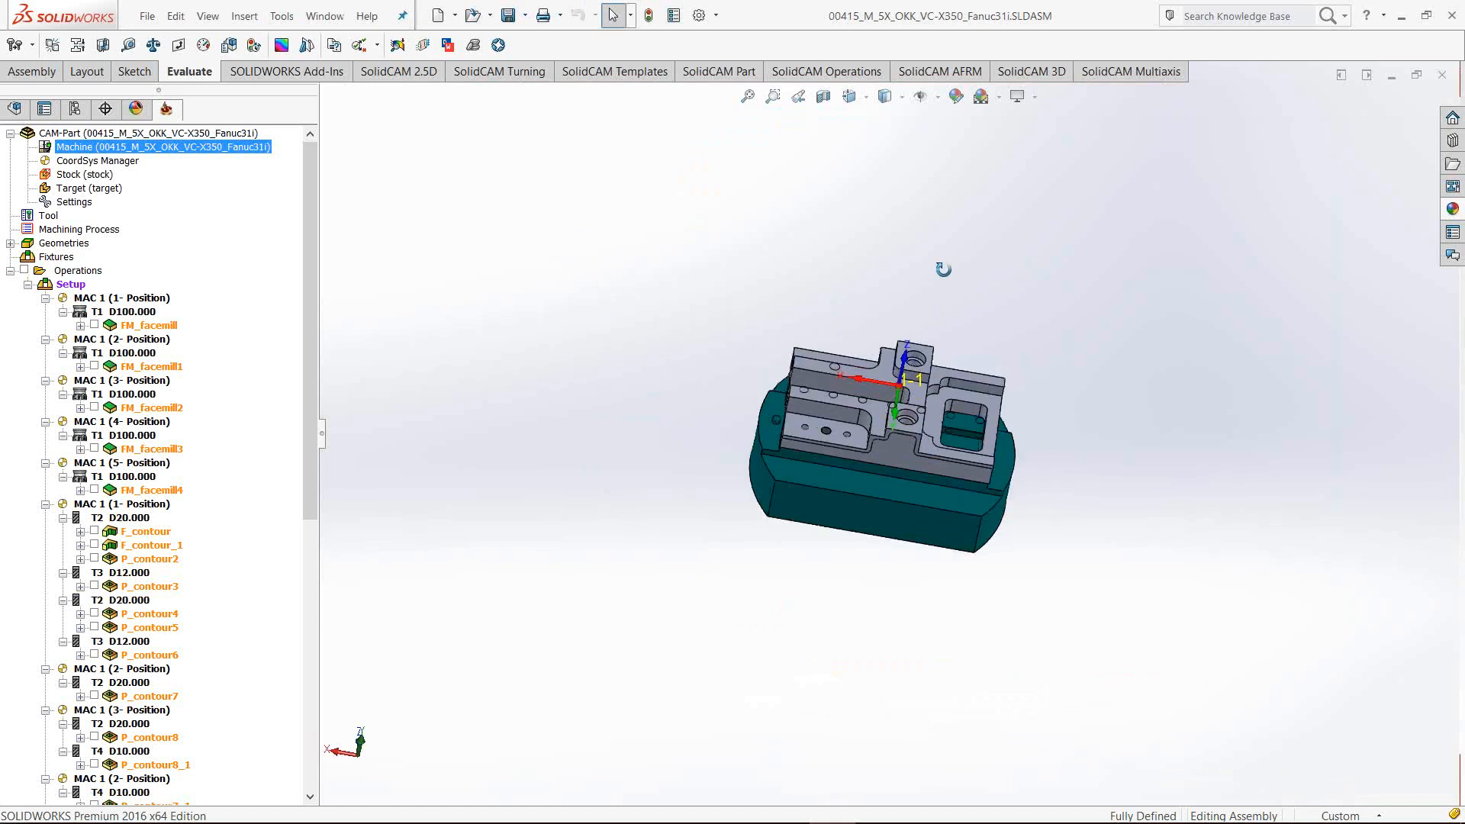
Display the FM_facemill1 toolpath on the part and open the operation's settings window
middle_drag(972, 266, 1076, 503)
scroll(946, 400, up, 5)
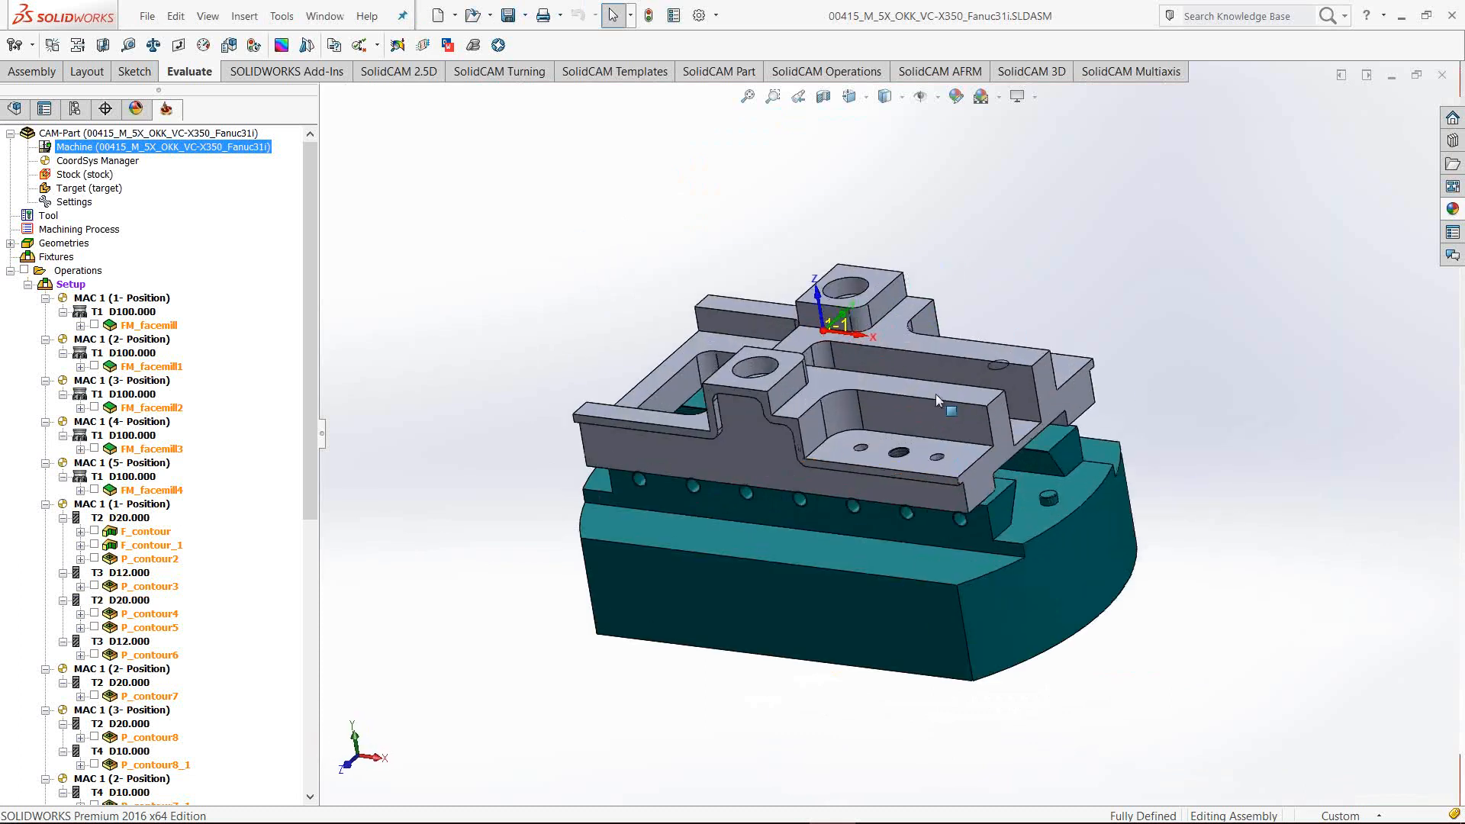
click(95, 367)
middle_drag(437, 402, 603, 404)
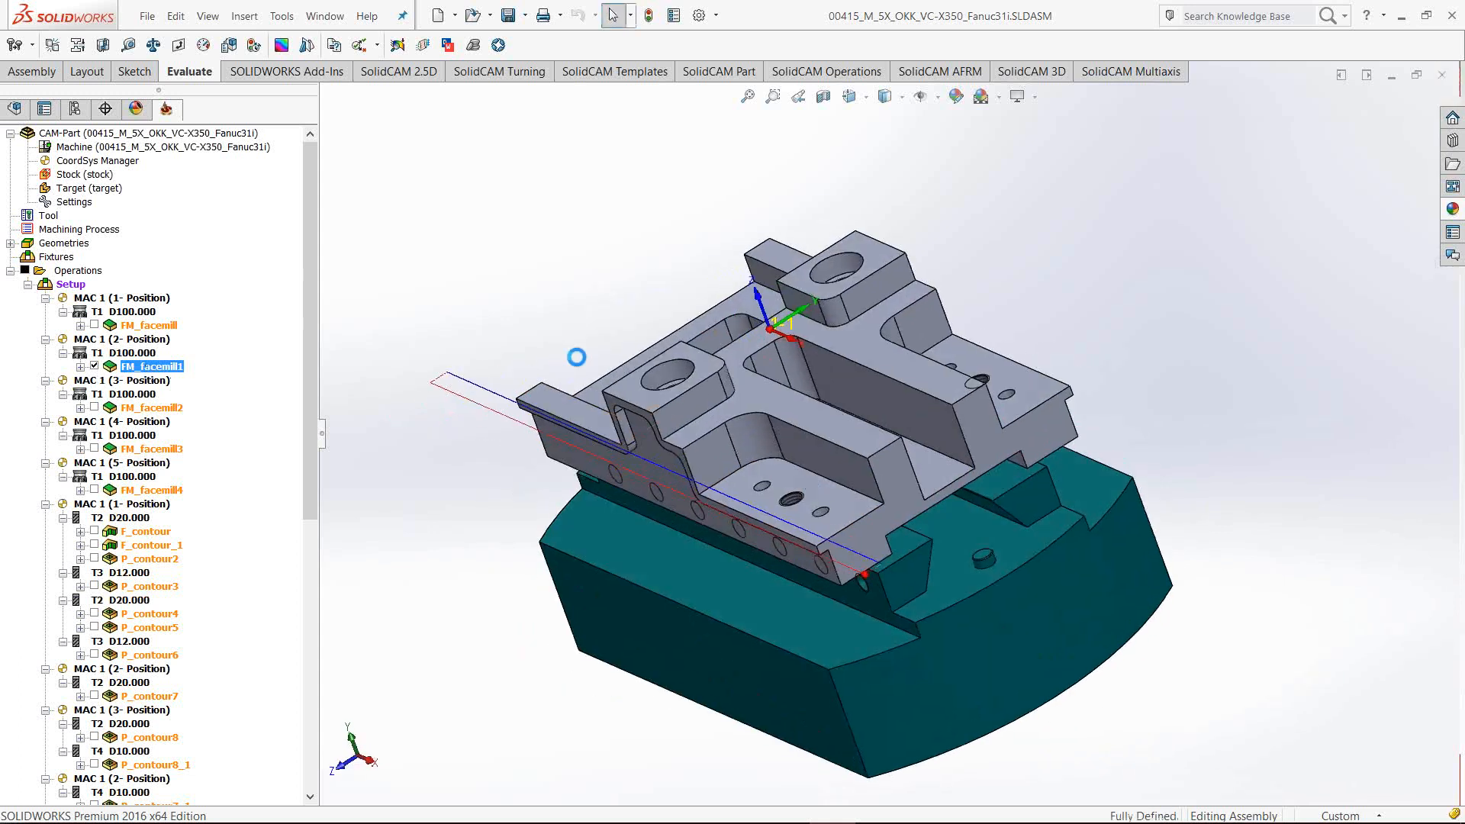
drag(492, 115, 156, 183)
middle_drag(773, 544, 761, 526)
scroll(709, 495, up, 3)
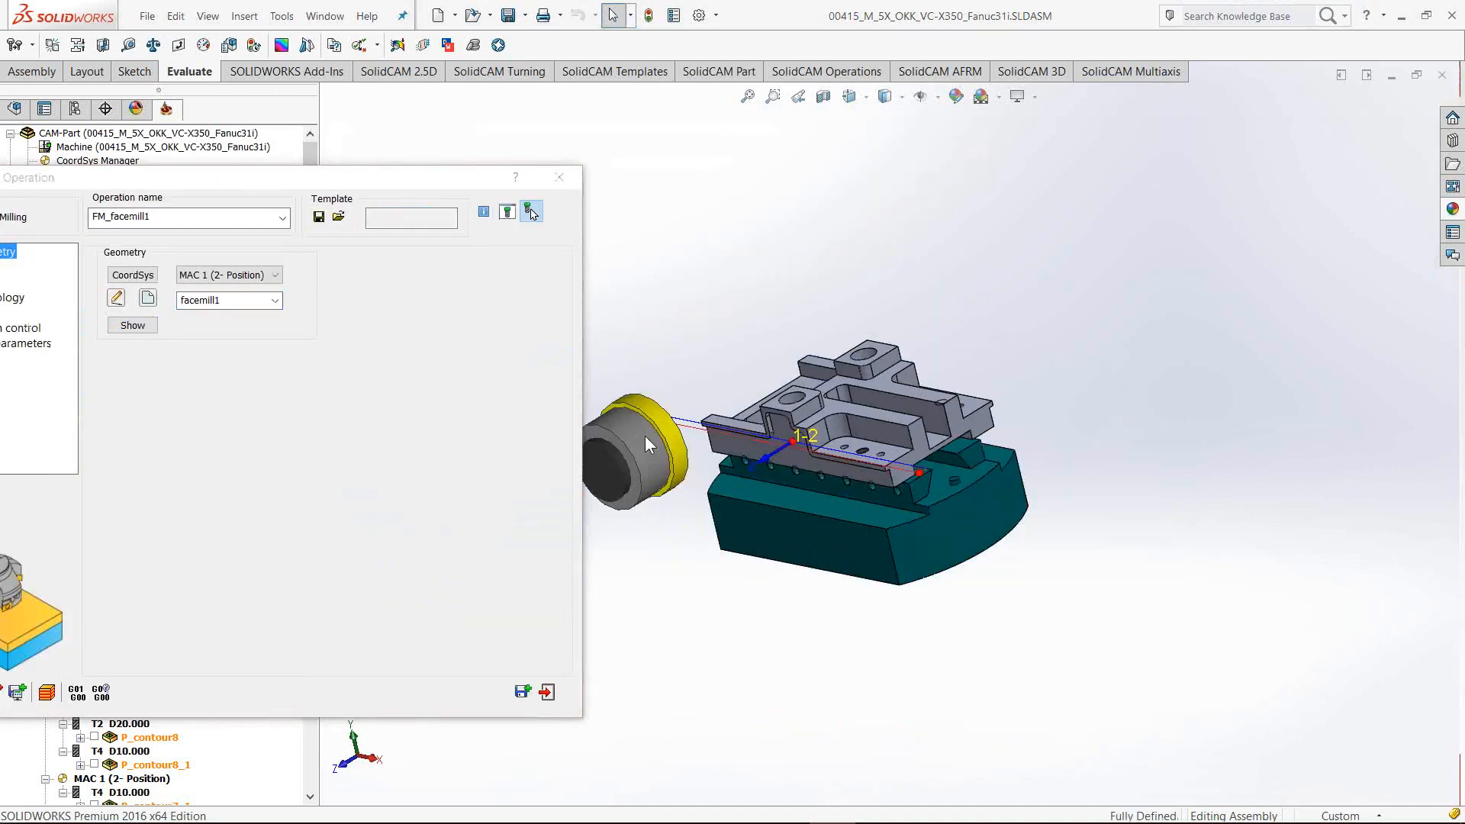
click(364, 183)
drag(363, 187, 828, 155)
Set FM_facemill1's 5th axis to the First Angles Pair in Motion control and run machine simulation
click(467, 295)
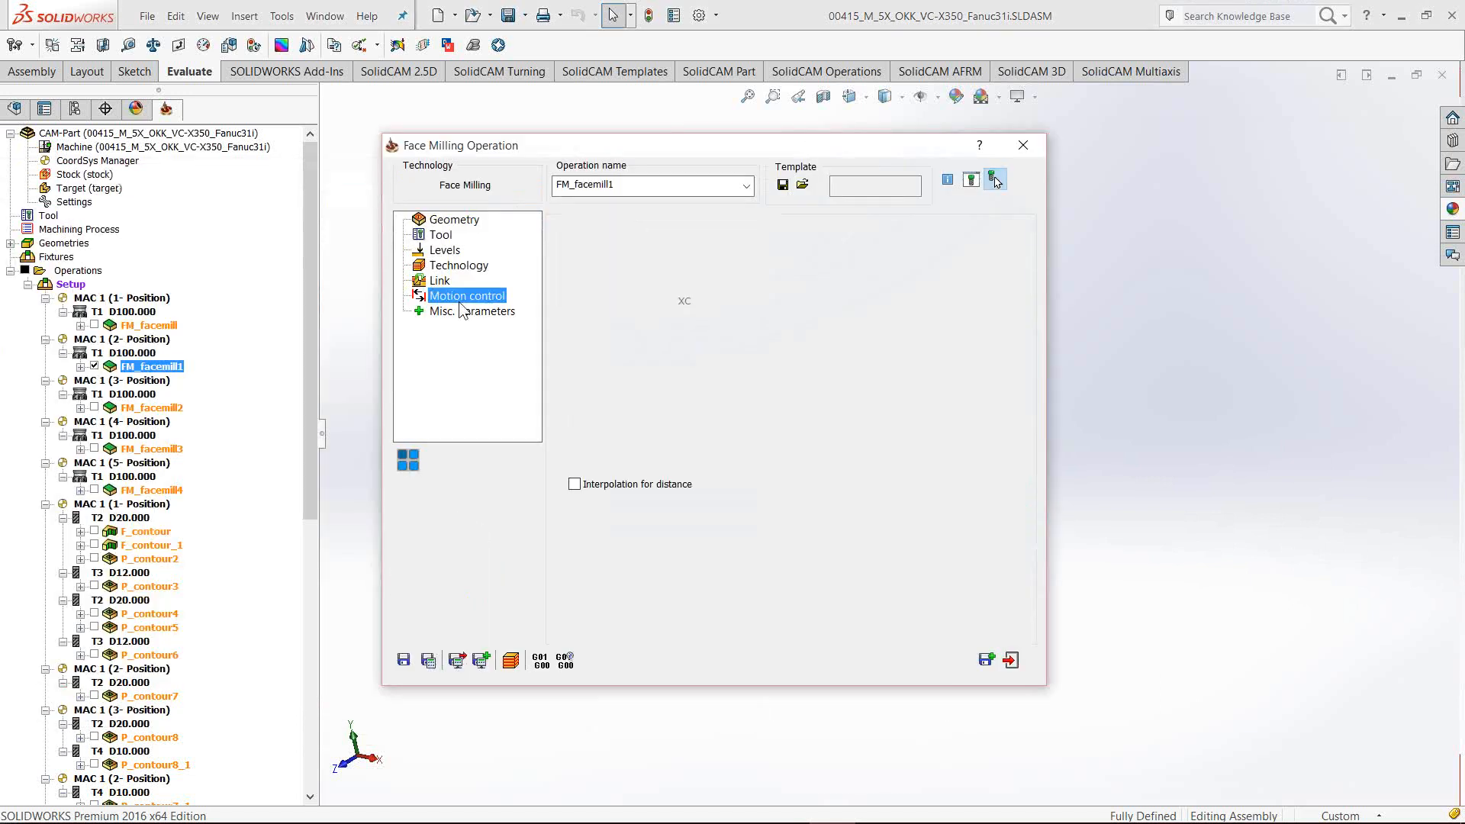
click(823, 251)
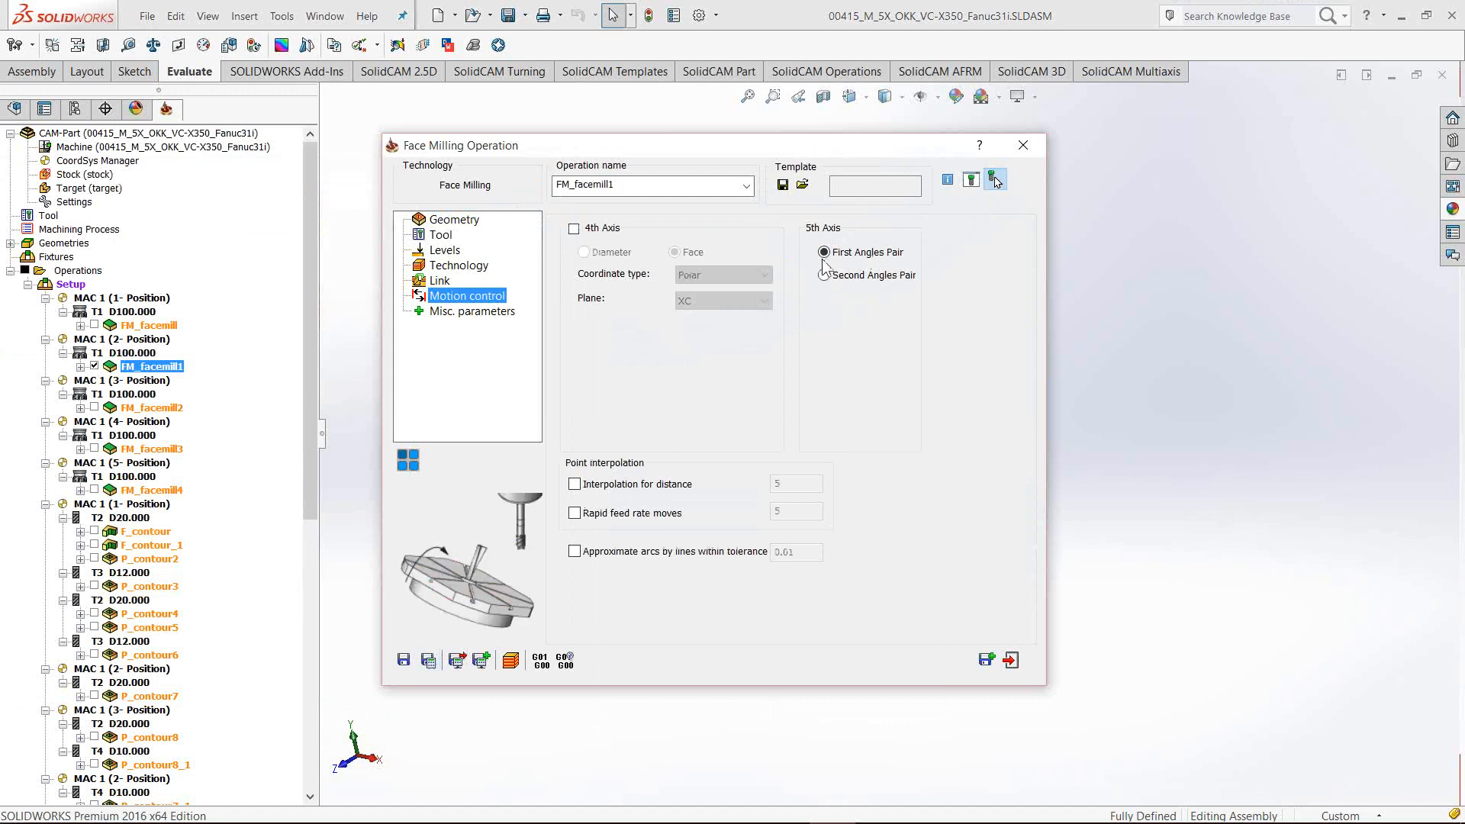
drag(753, 151, 724, 149)
drag(628, 153, 600, 136)
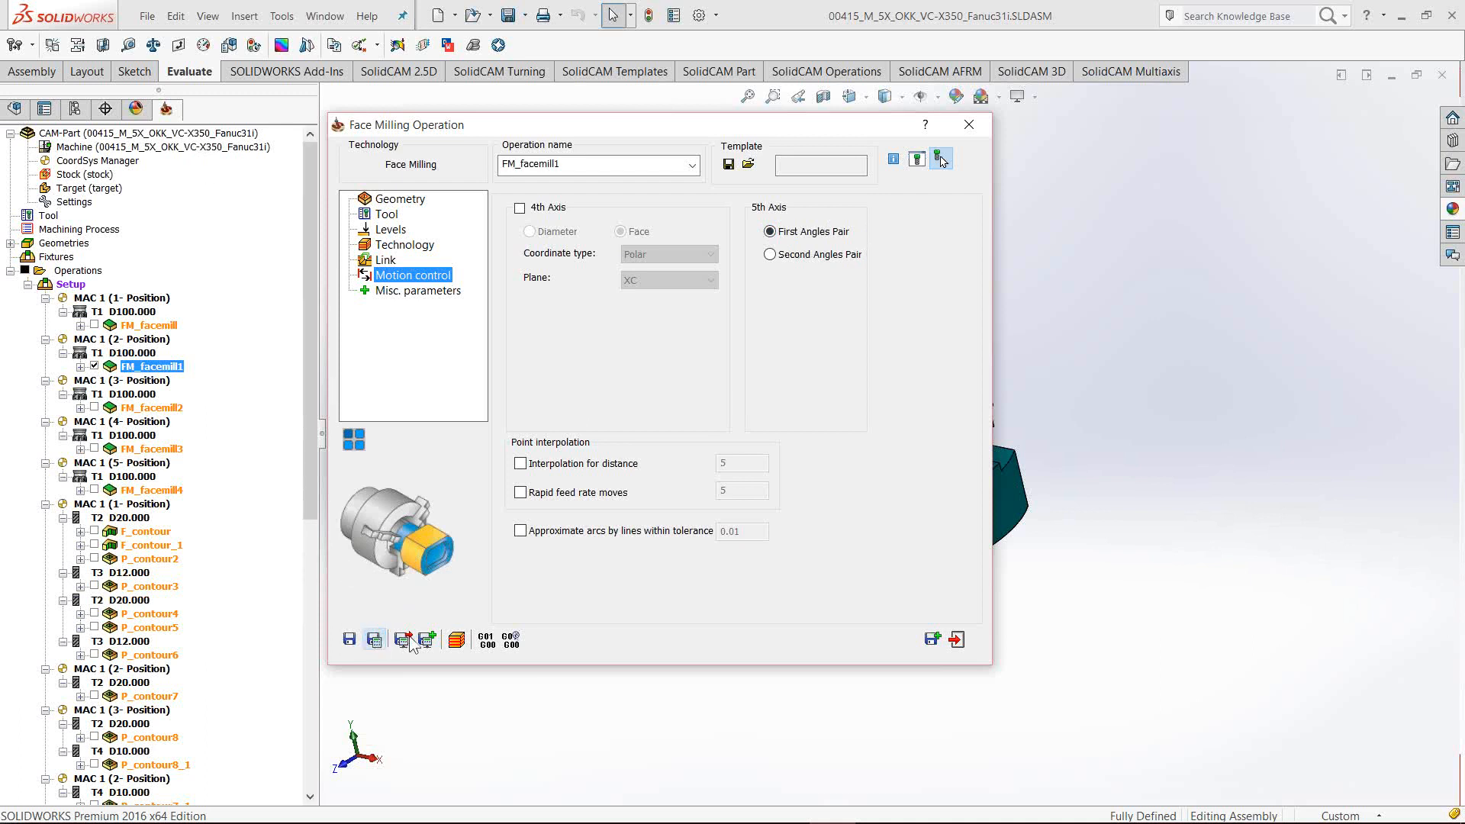
click(458, 640)
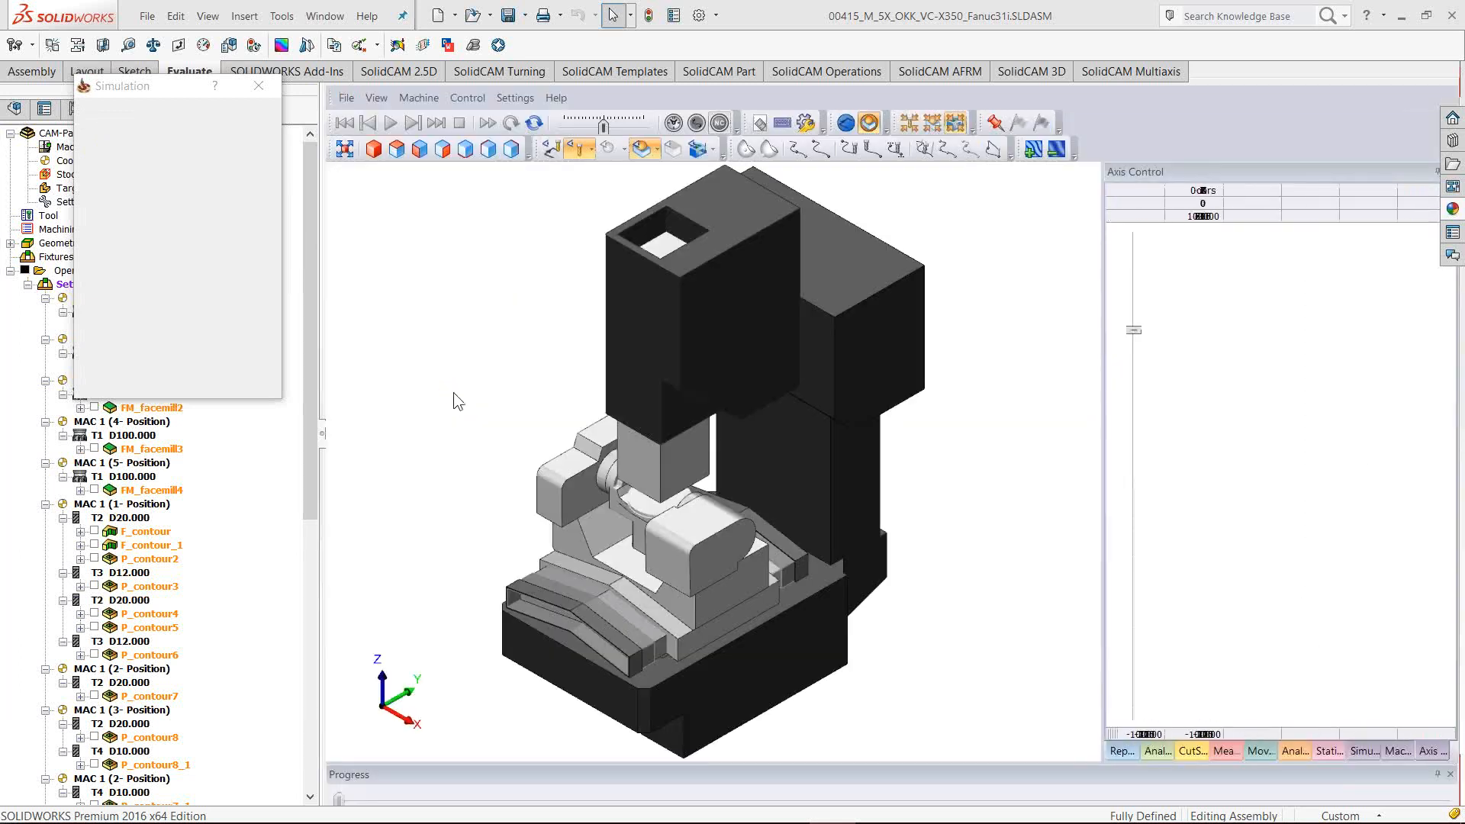
Exit the simulation, set FM_facemill1 to the Second Angles Pair, and re-simulate it (1:32.4 run time)
scroll(668, 494, up, 5)
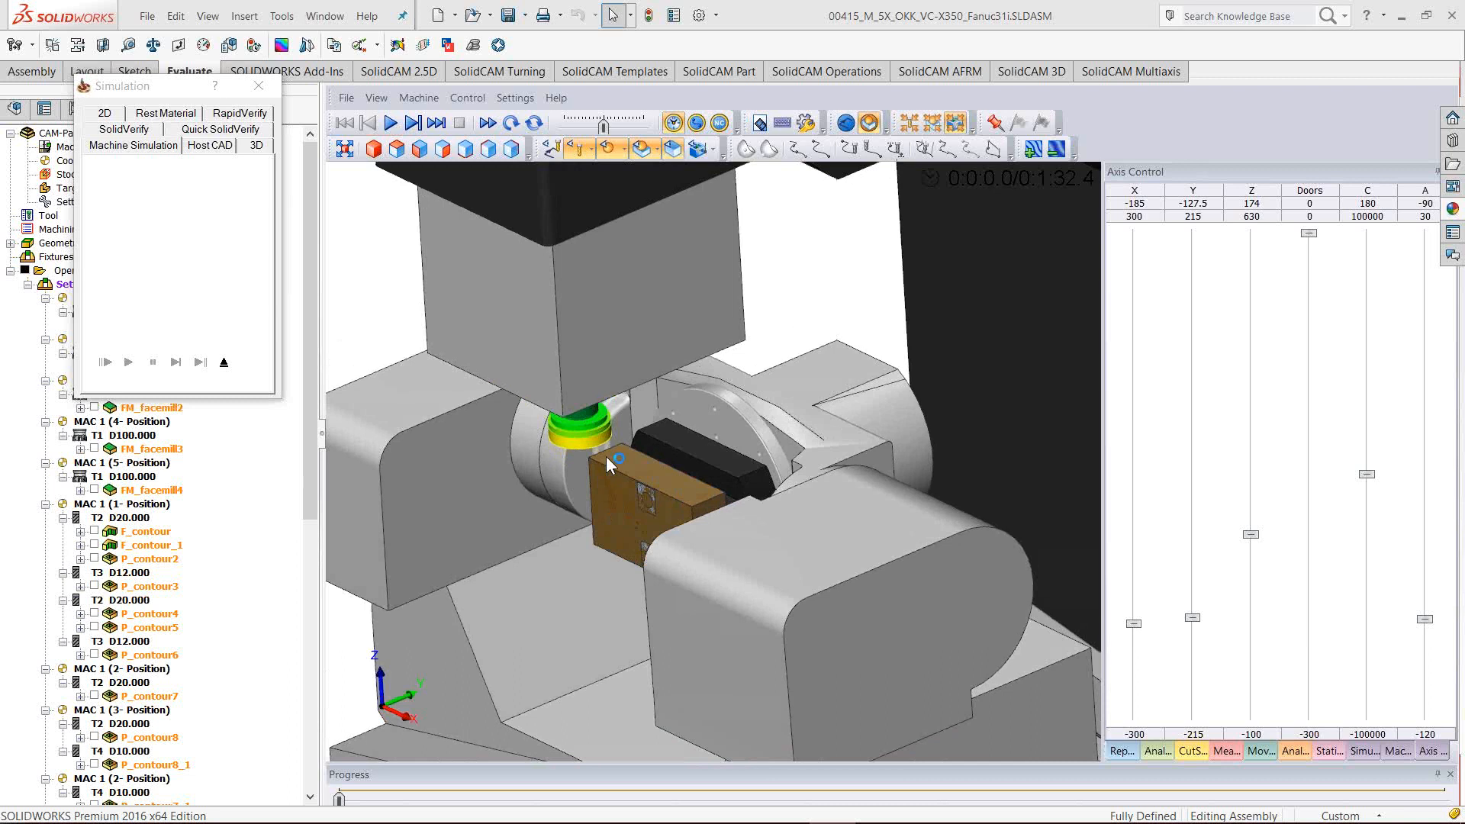
click(224, 363)
double_click(162, 367)
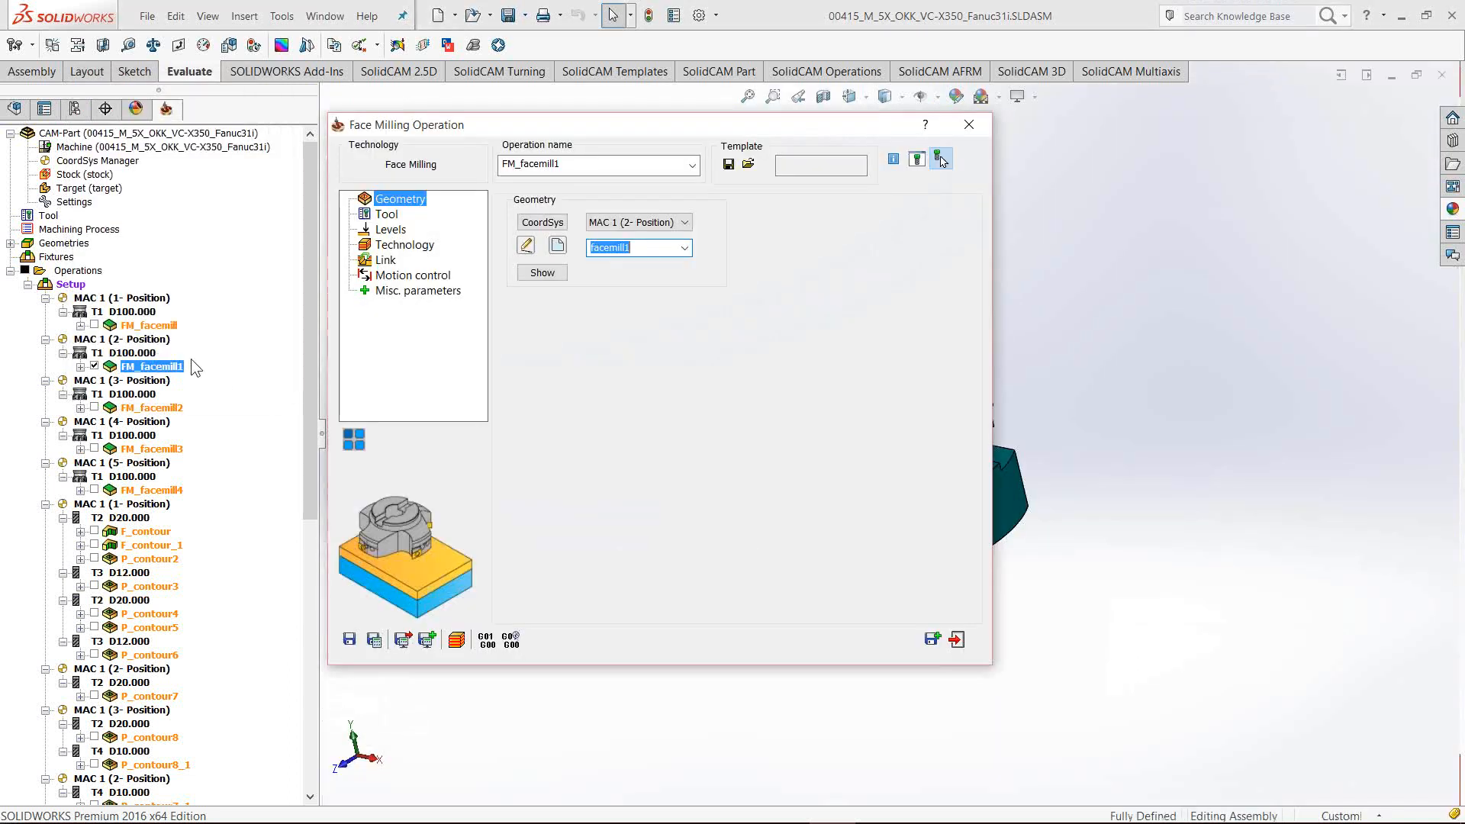
click(397, 278)
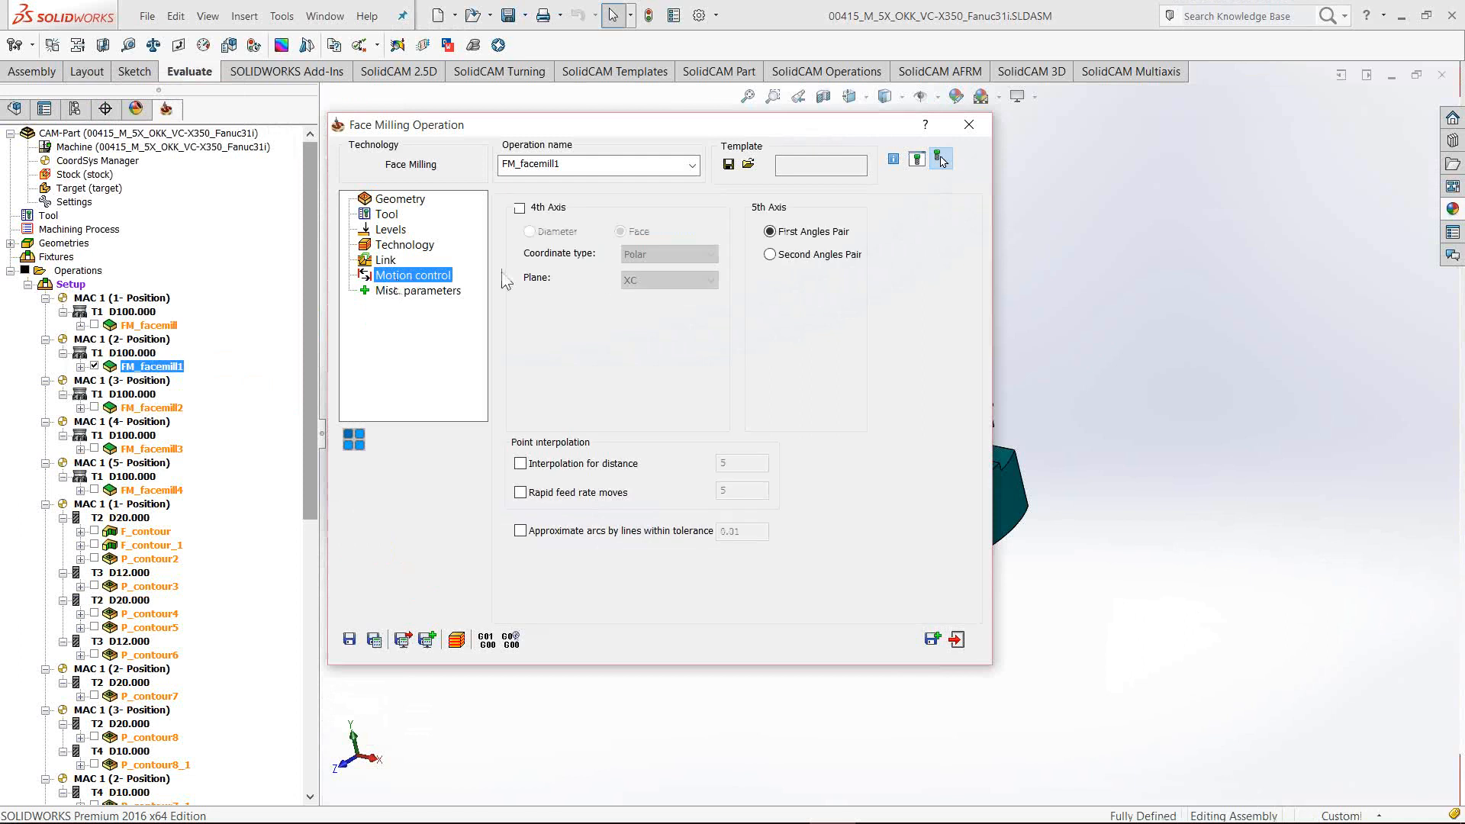
click(772, 256)
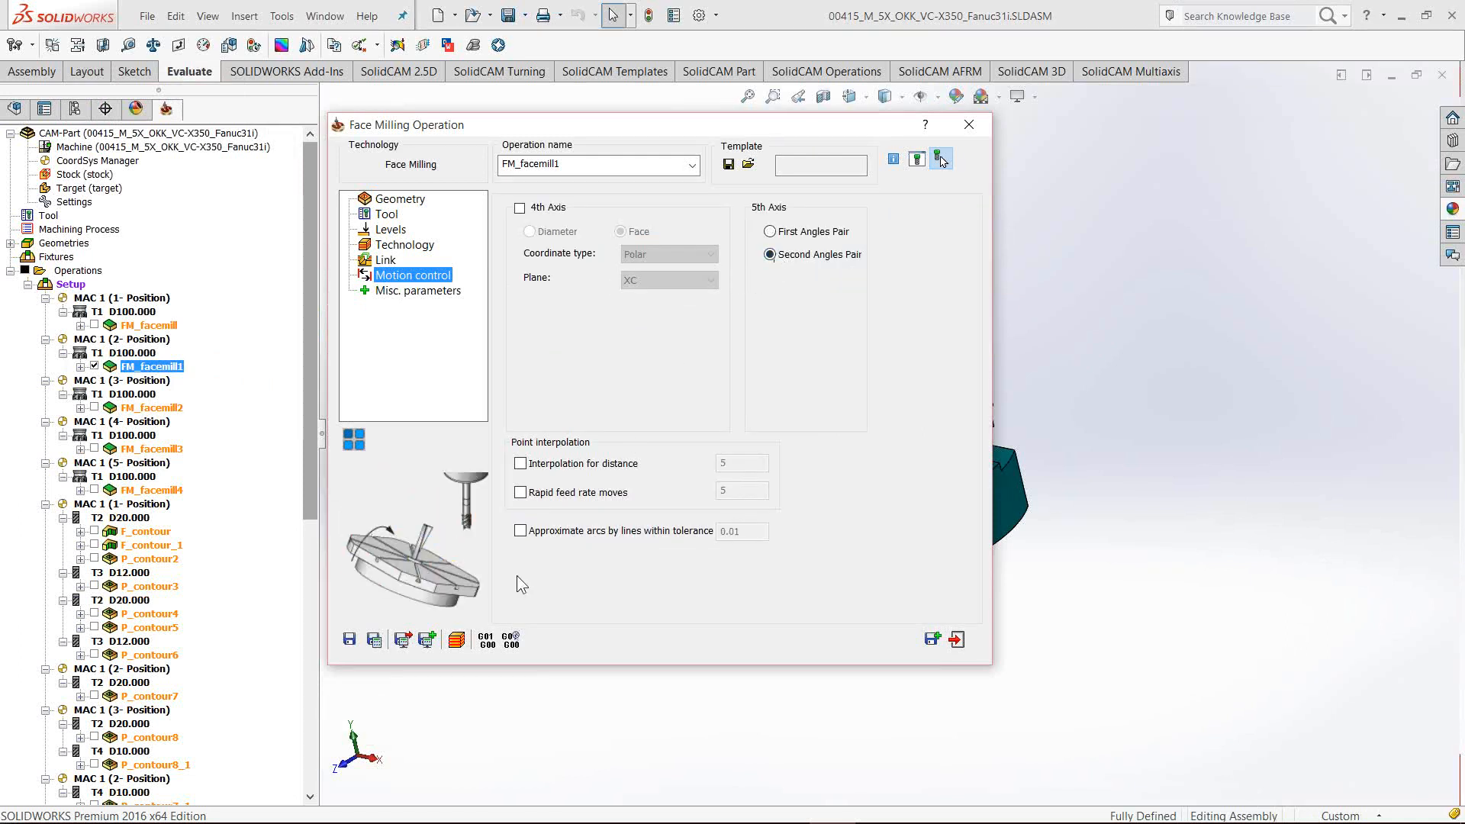
click(458, 640)
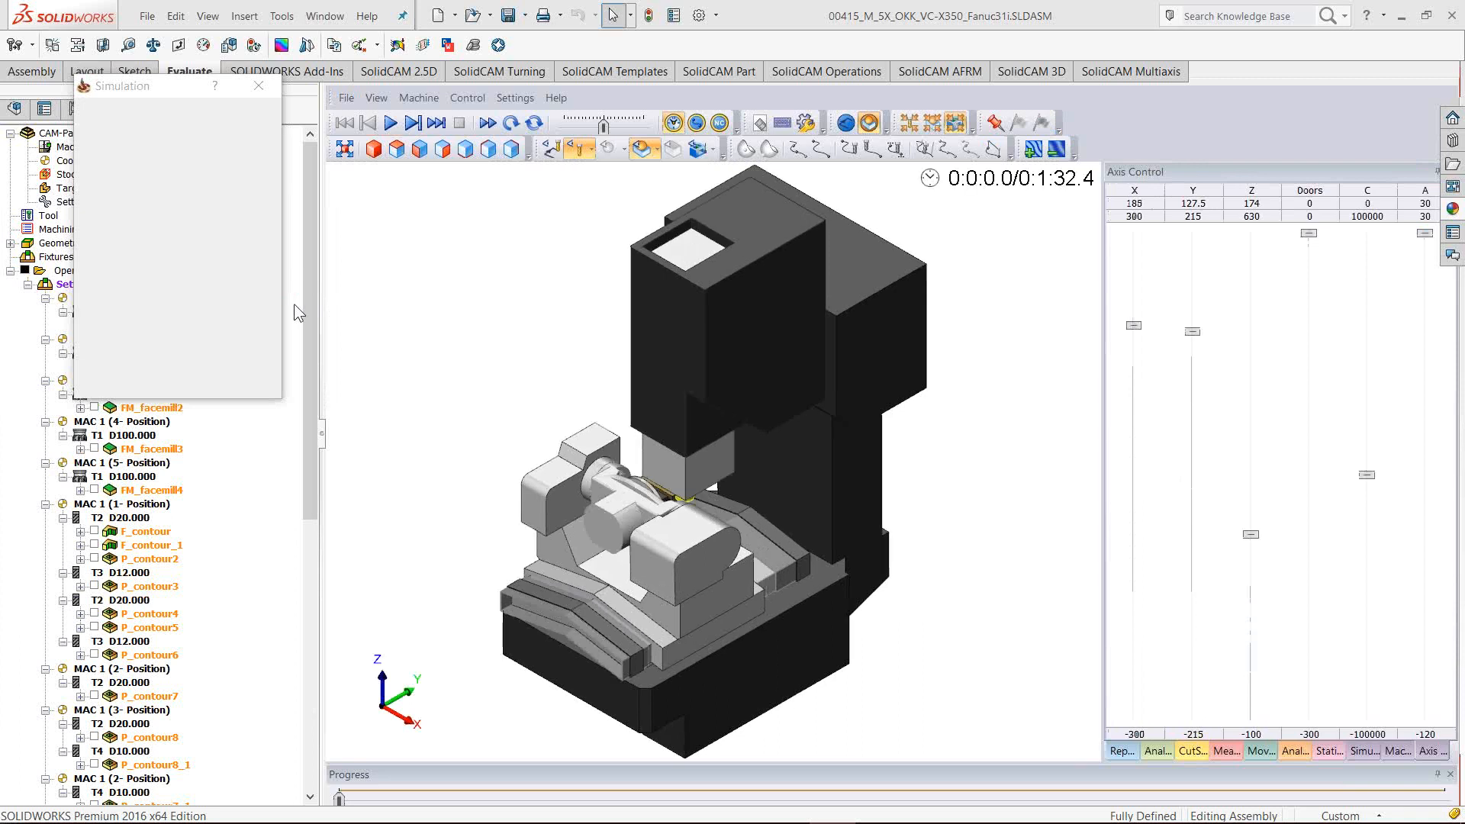
Orbit and zoom the simulated machine to inspect the second-pair table orientation from side and isometric views
middle_drag(780, 563, 707, 555)
scroll(675, 455, up, 3)
scroll(677, 460, up, 5)
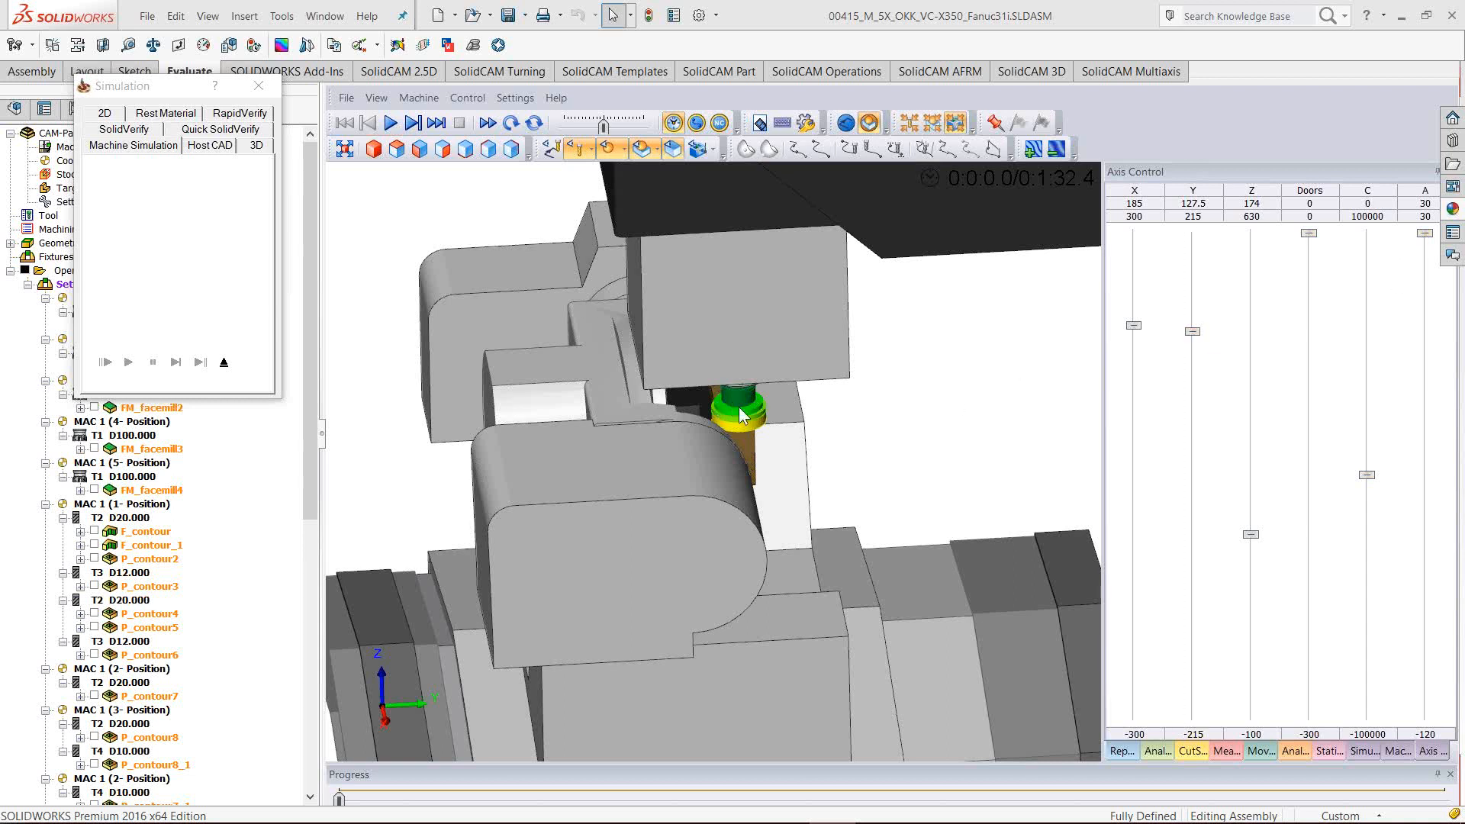
drag(1102, 469, 1130, 469)
scroll(840, 488, down, 5)
middle_drag(742, 534, 722, 418)
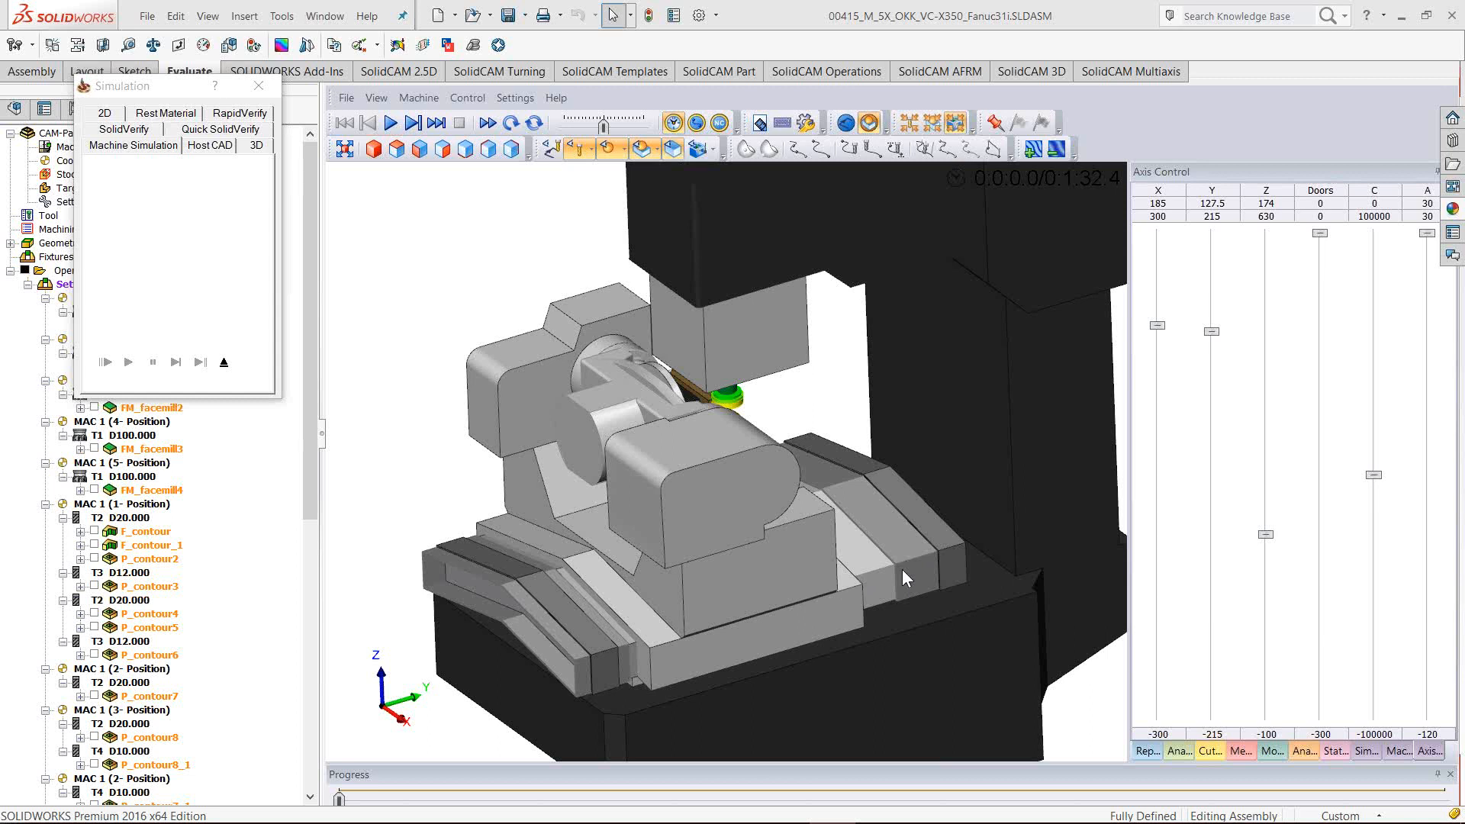
mouse_move(844, 529)
middle_down()
mouse_move(784, 497)
mouse_move(836, 516)
middle_up()
Exit the simulation, return FM_facemill1 to the First Angles Pair, save, and request a G-code trace
click(223, 362)
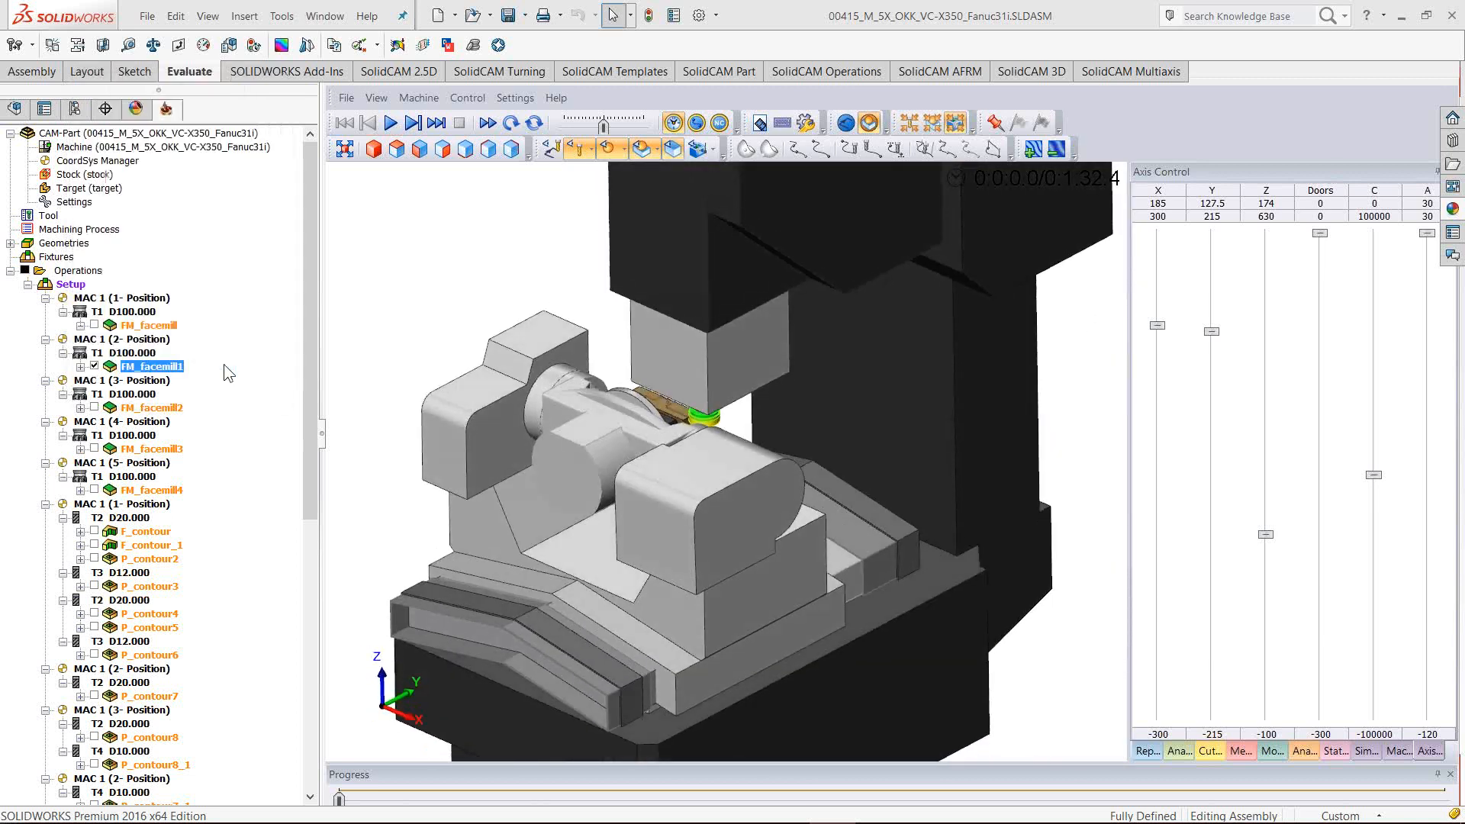
double_click(170, 366)
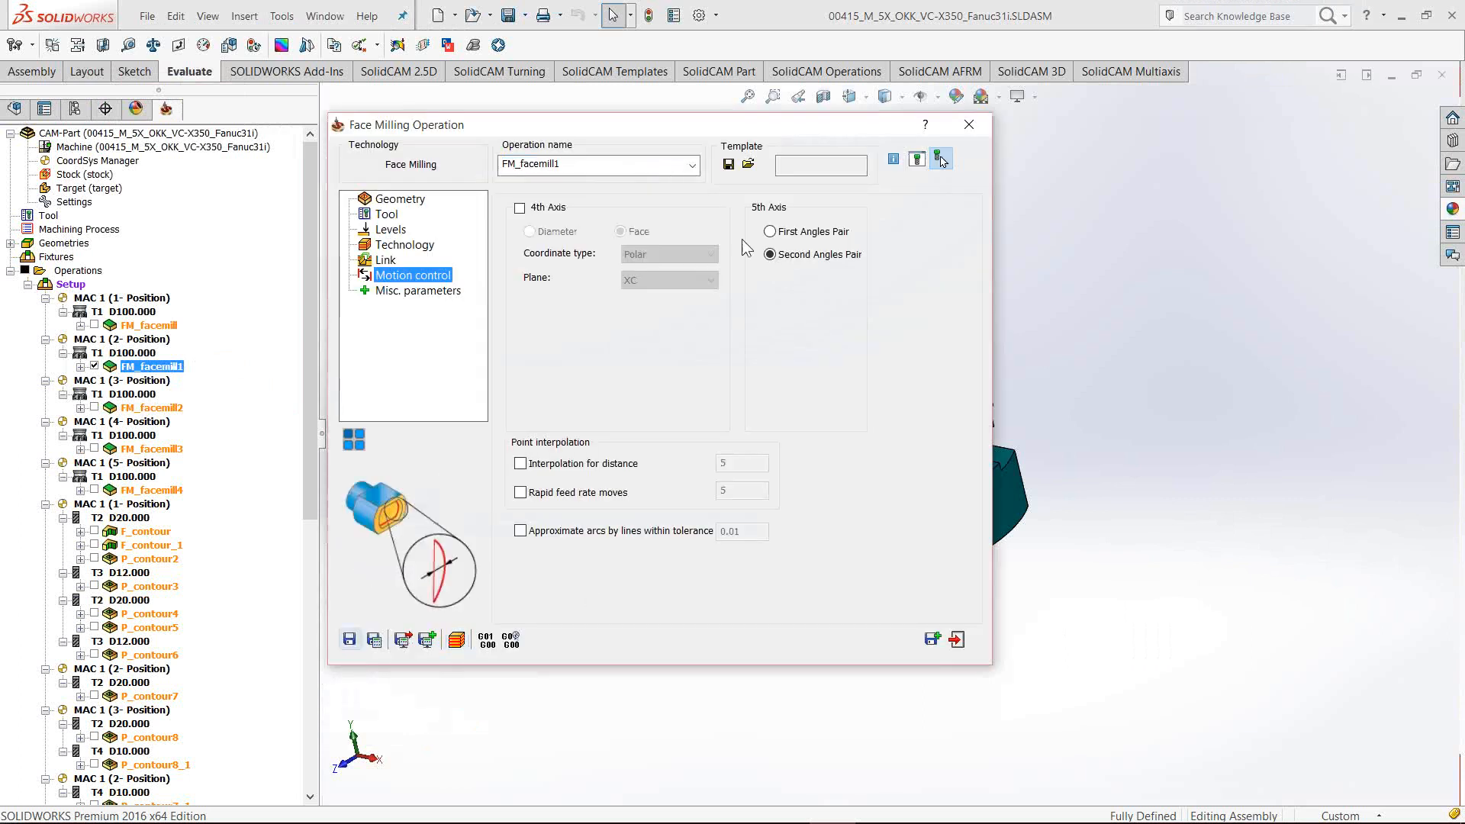
click(770, 231)
click(375, 639)
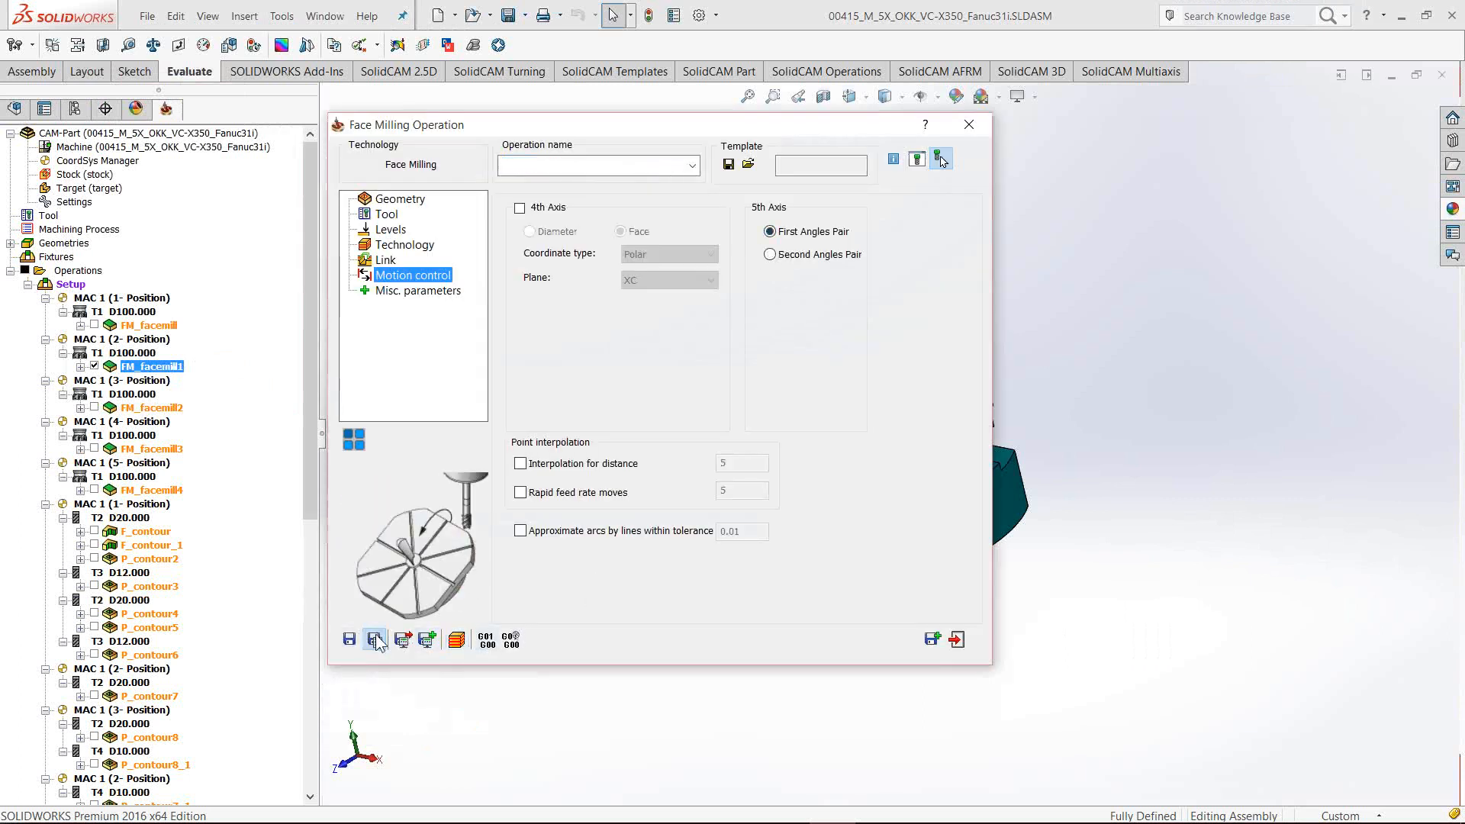
click(486, 641)
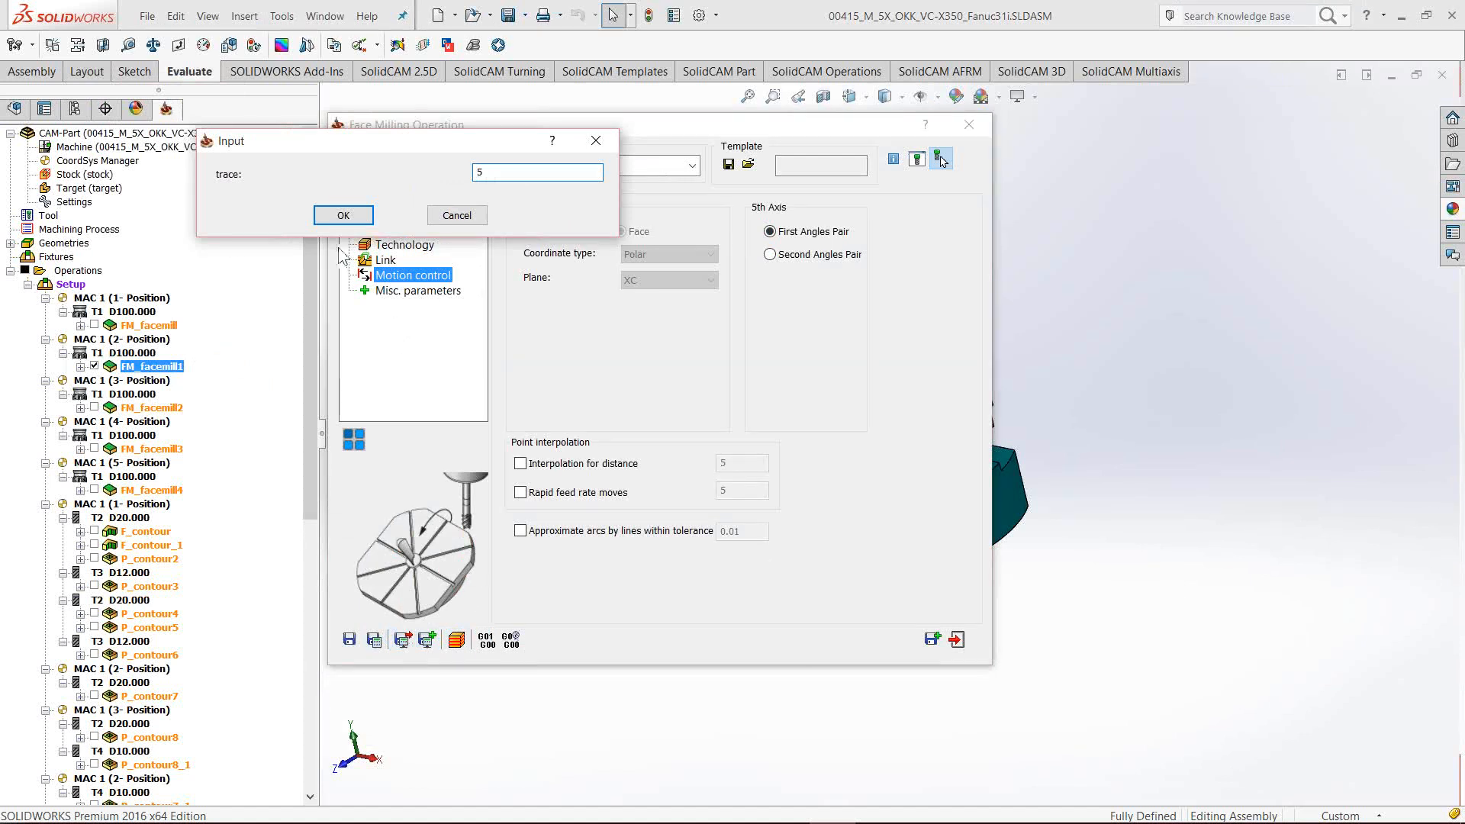
click(342, 216)
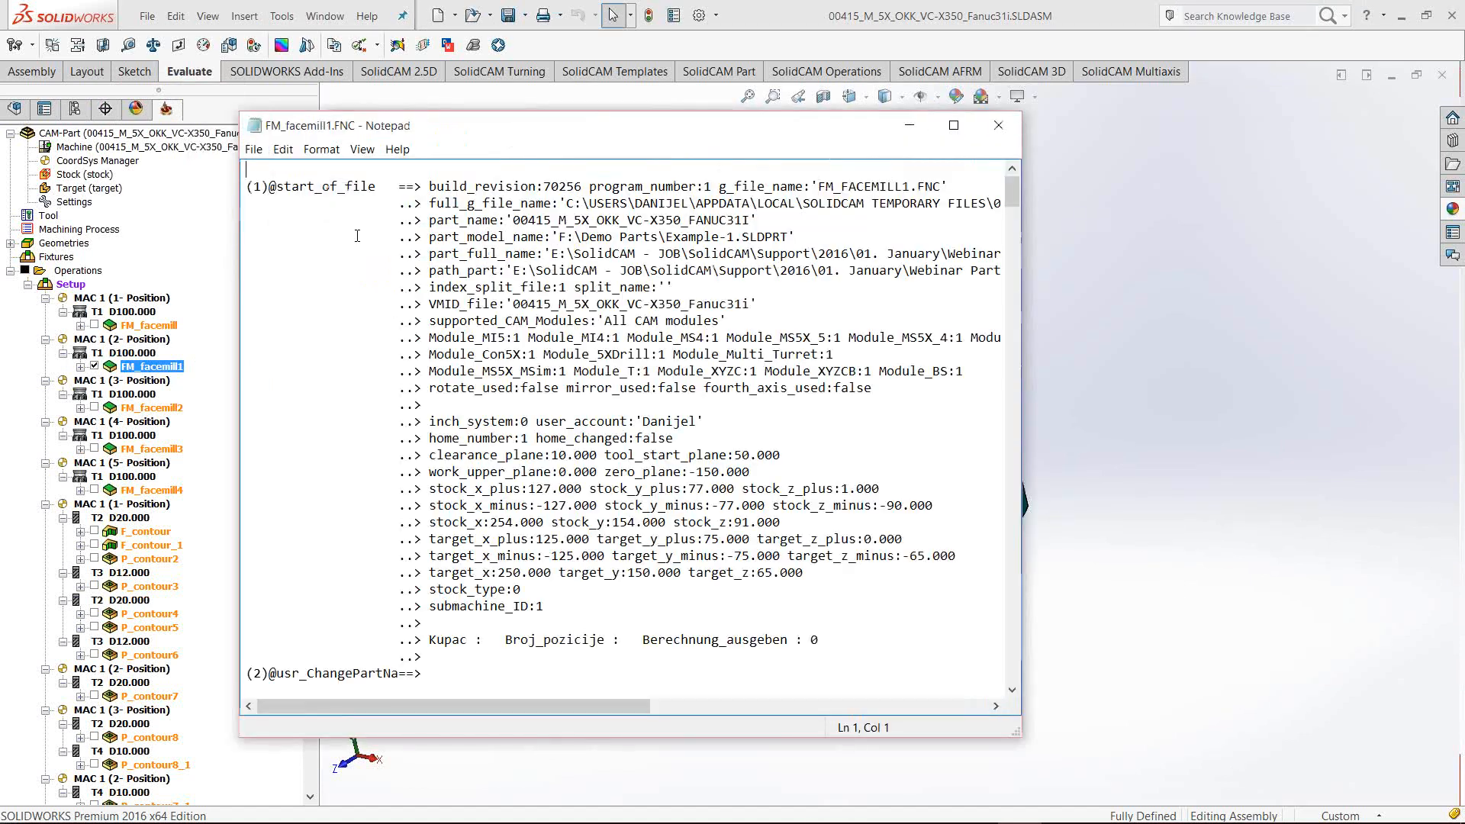
key(ctrl+f)
text(@rotate_to_pal)
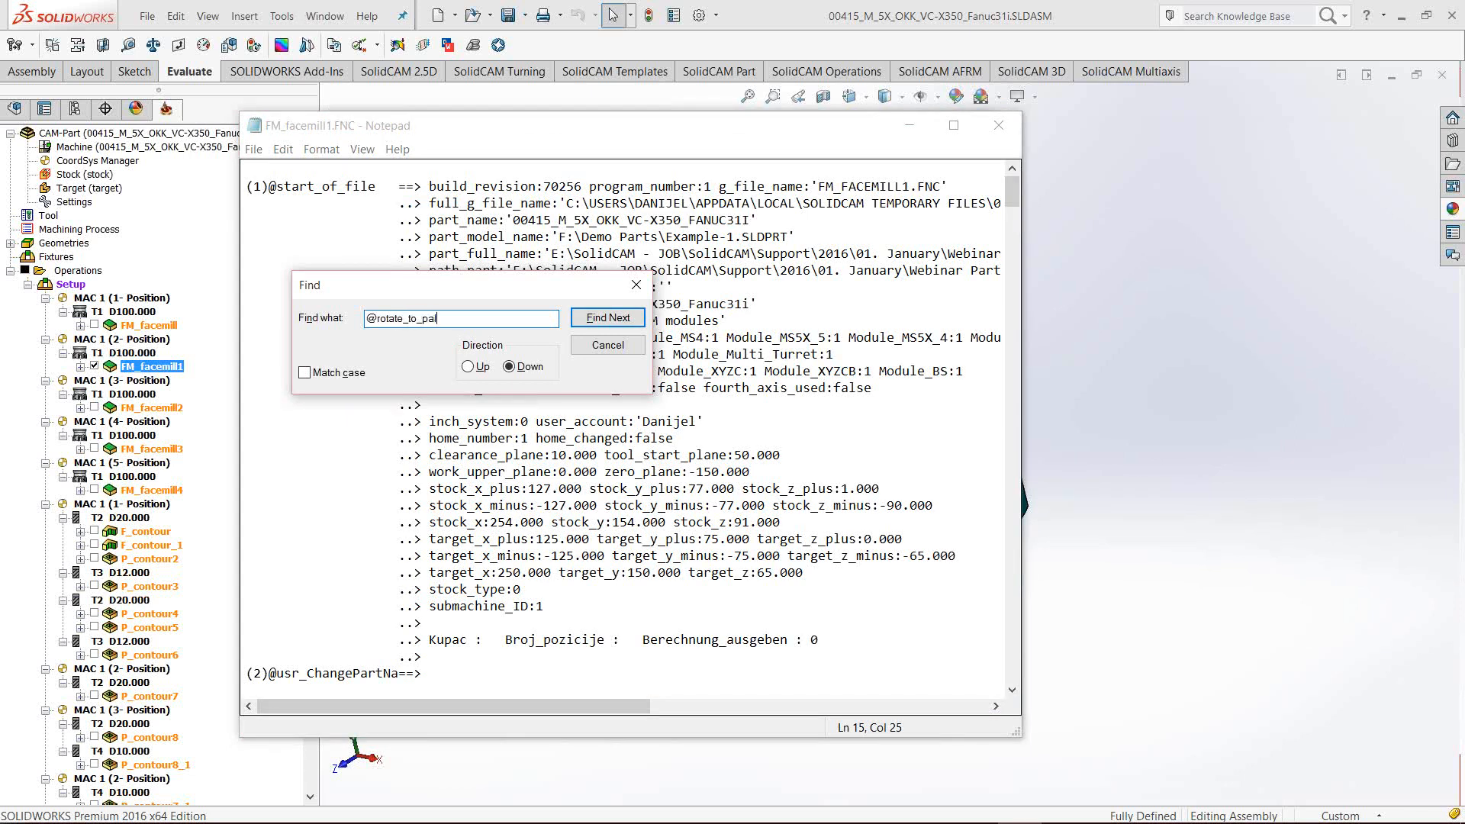
text(e)
key(Return)
click(619, 347)
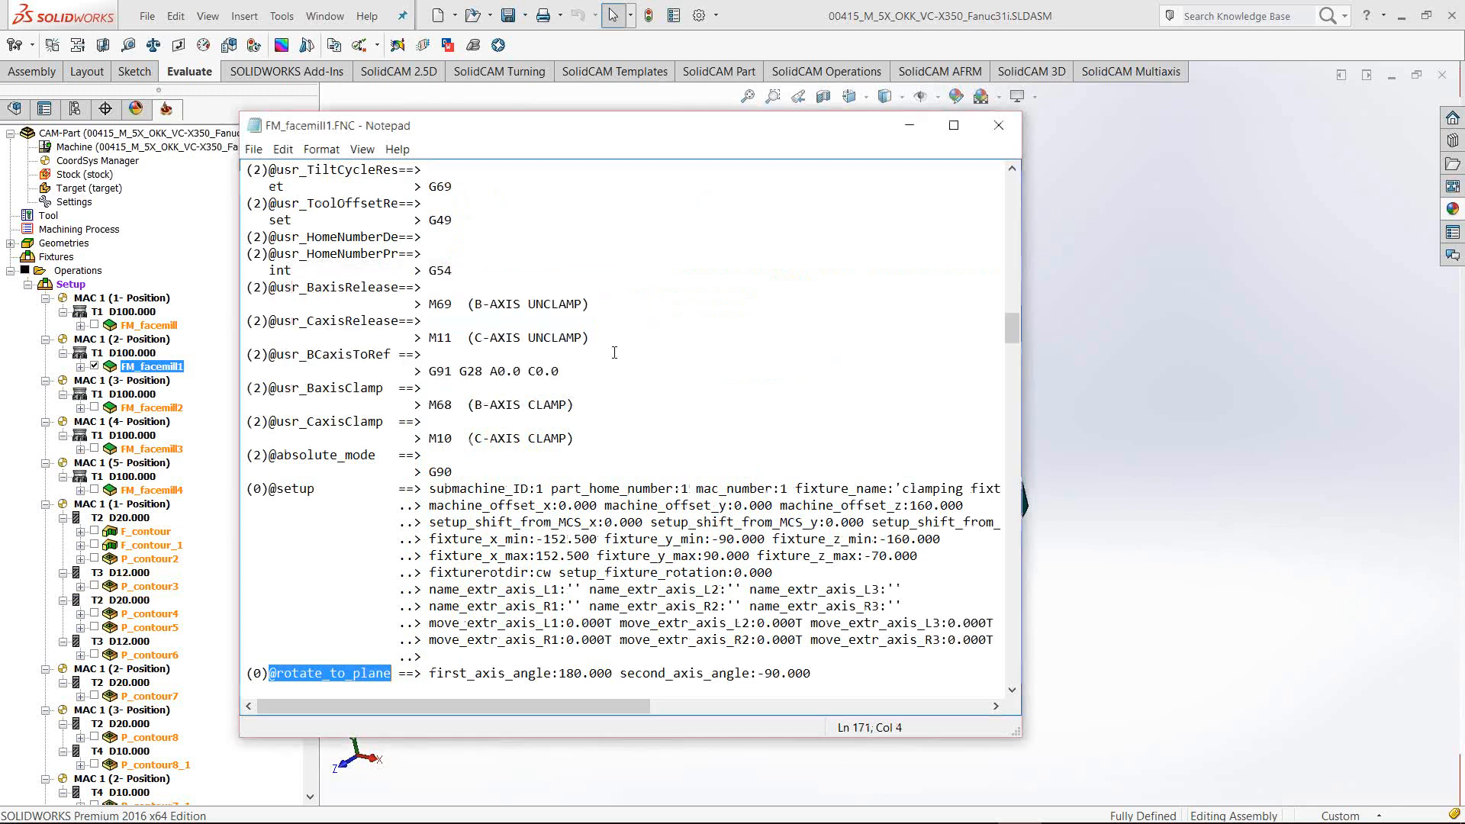
scroll(616, 381, down, 4)
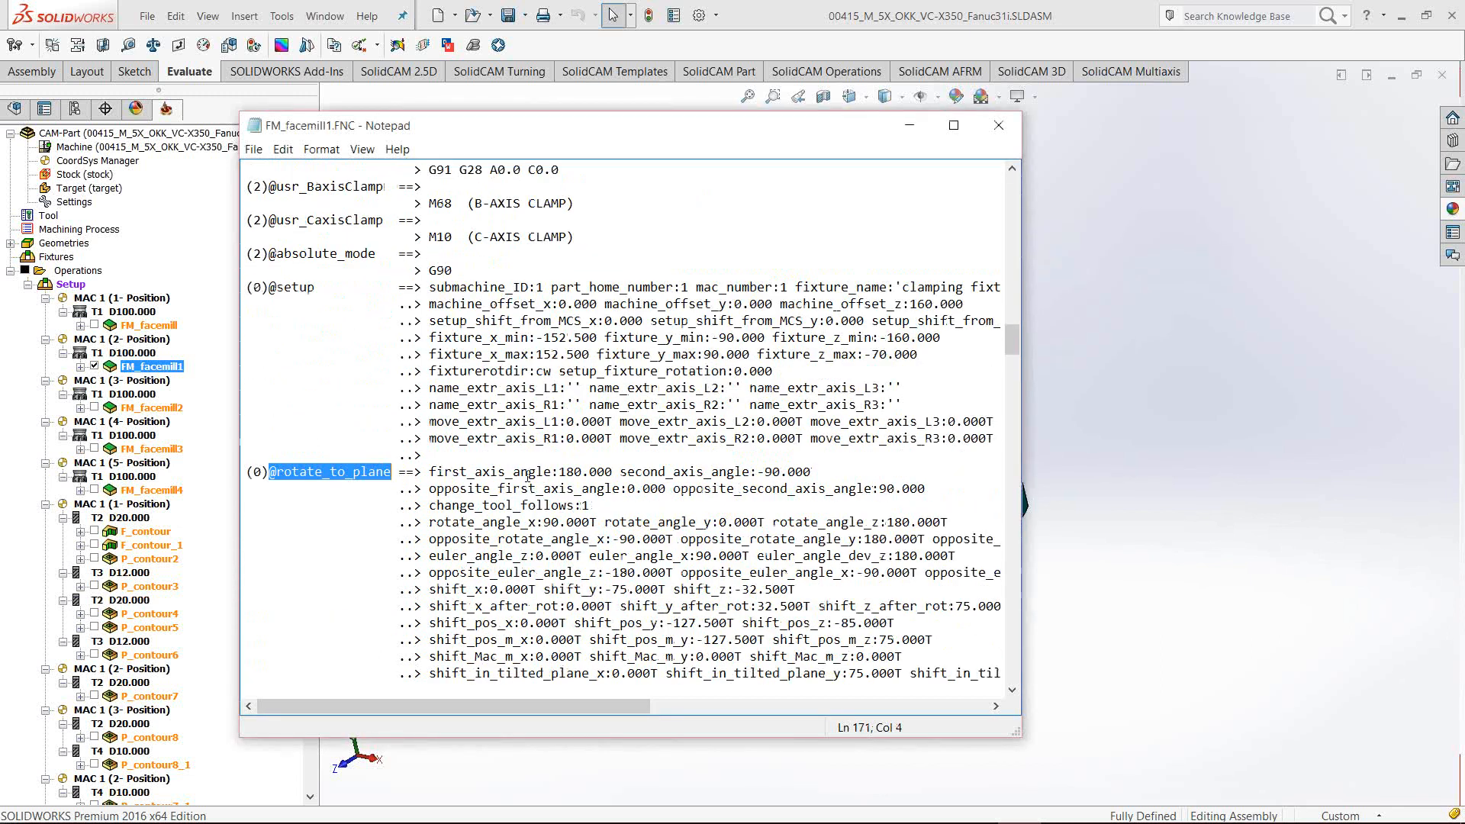
Highlight the rotate_to_plane values first_axis_angle 180.000 and second_axis_angle -90.000
drag(268, 472, 815, 472)
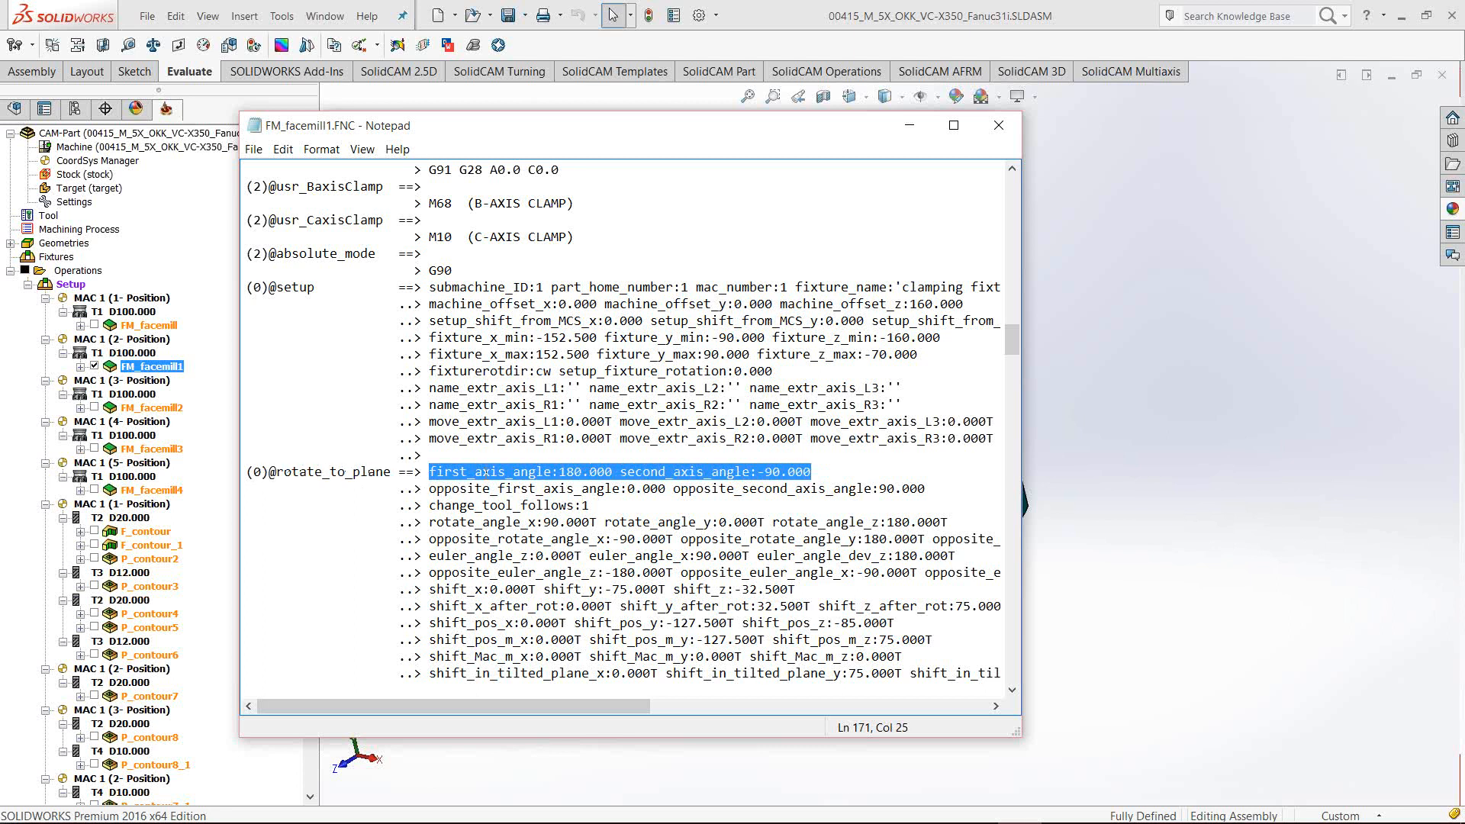
click(527, 473)
drag(429, 472, 552, 471)
click(581, 472)
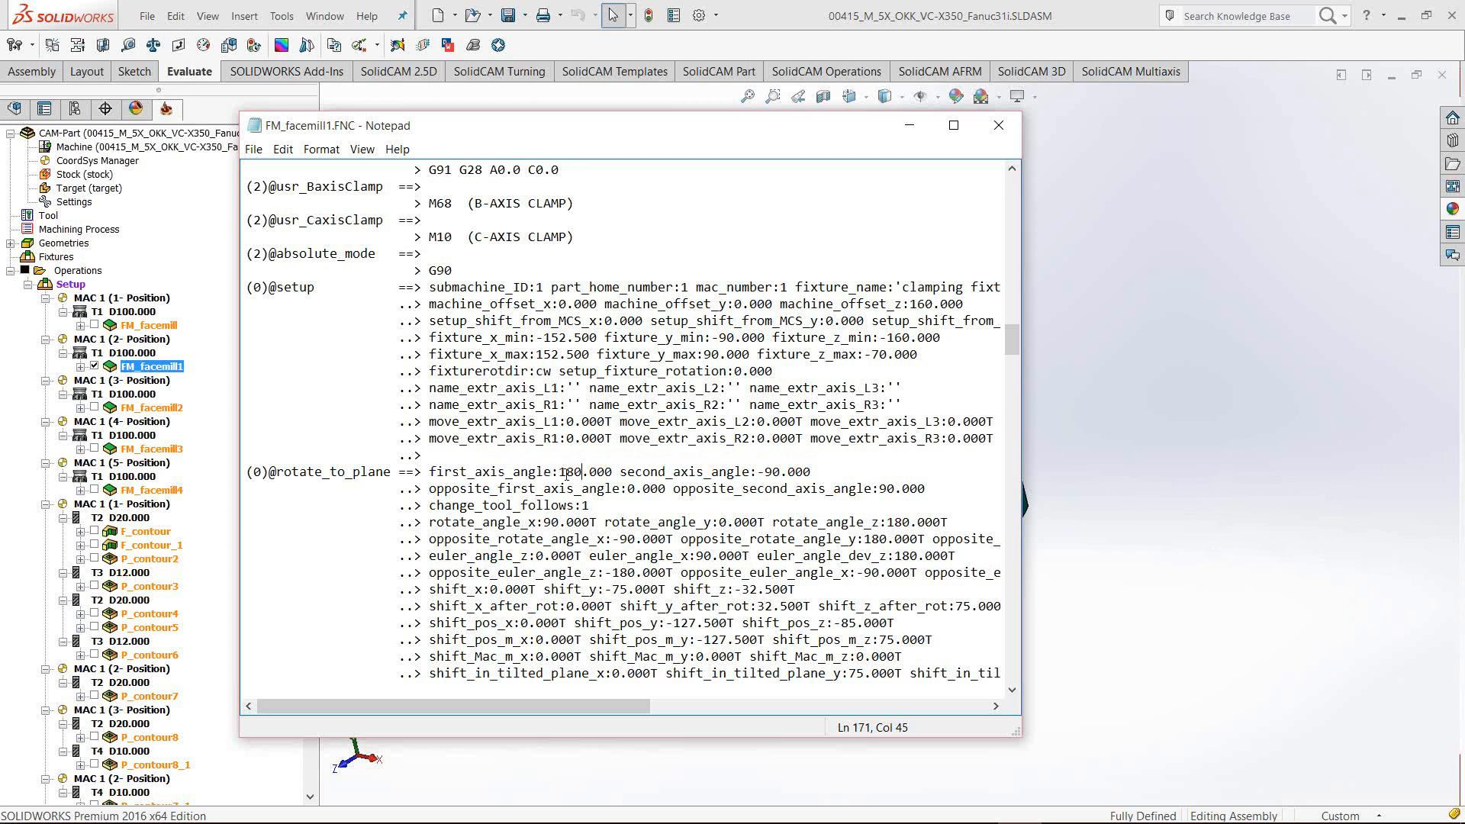
drag(559, 471, 812, 473)
click(650, 471)
click(757, 472)
click(812, 473)
Close the FNC trace, set FM_facemill1 to the Second Angles Pair, simulate it, then exit simulation
click(998, 124)
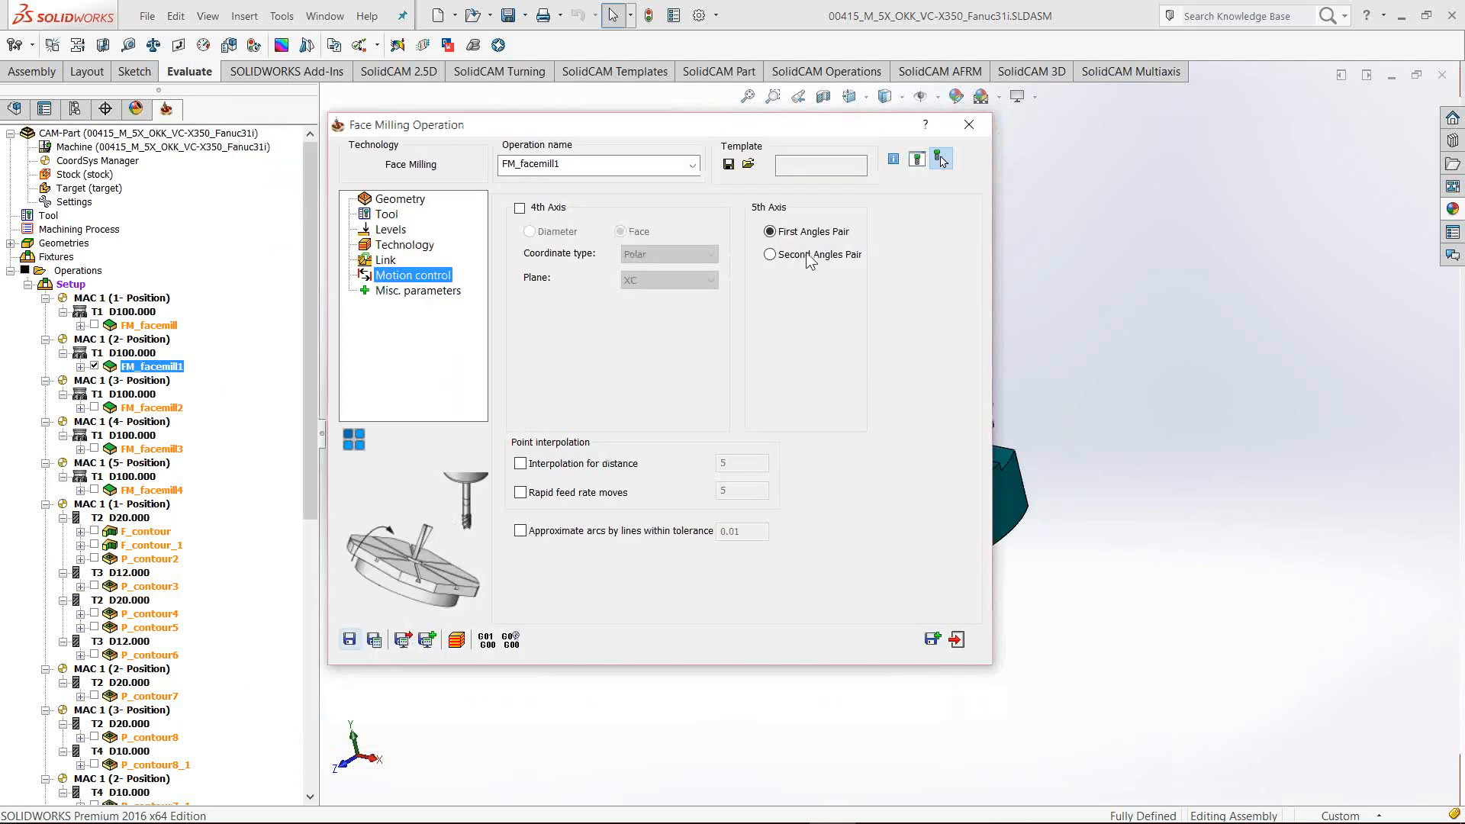
click(770, 255)
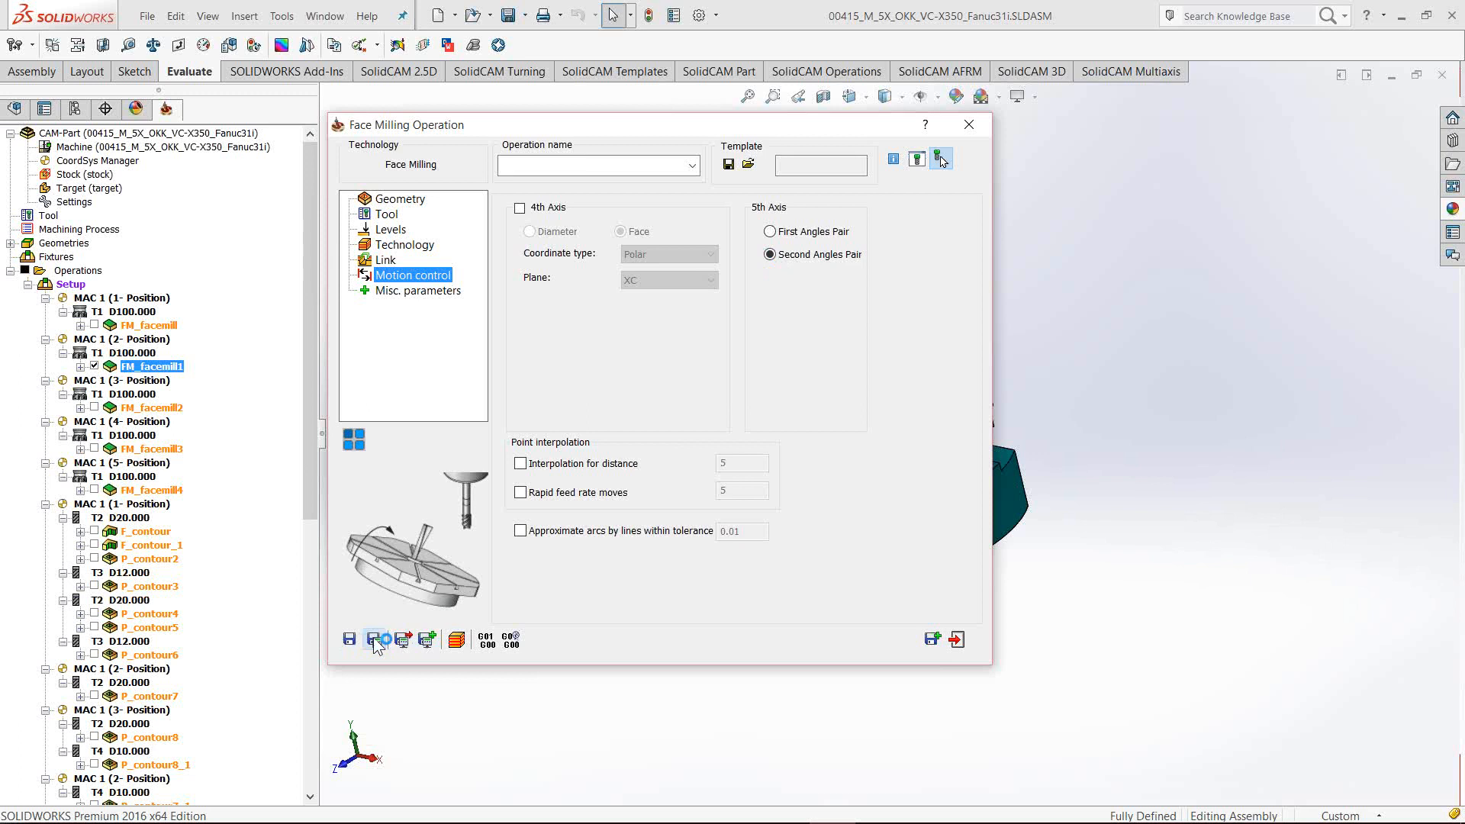
click(456, 640)
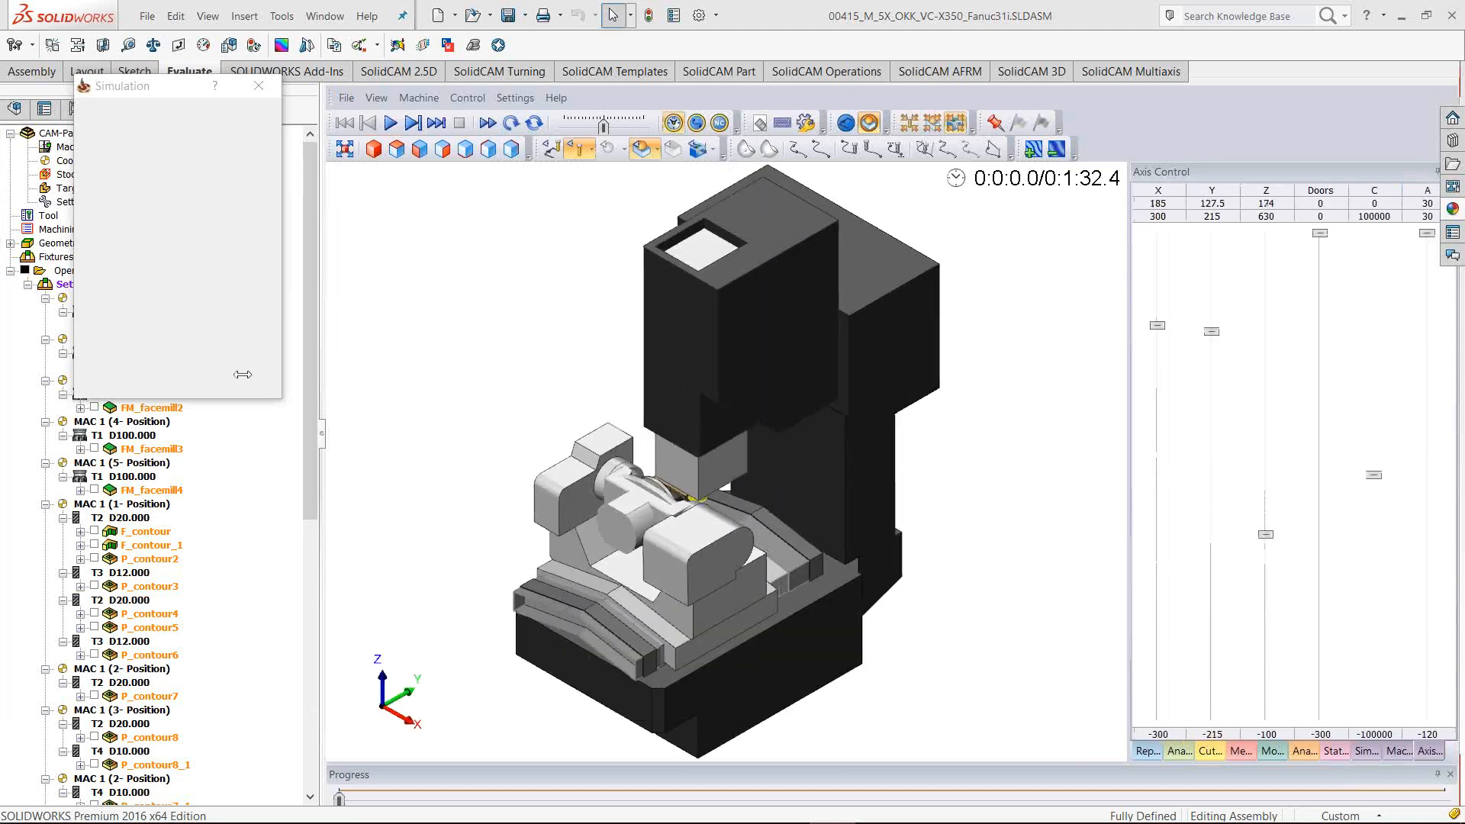
click(224, 361)
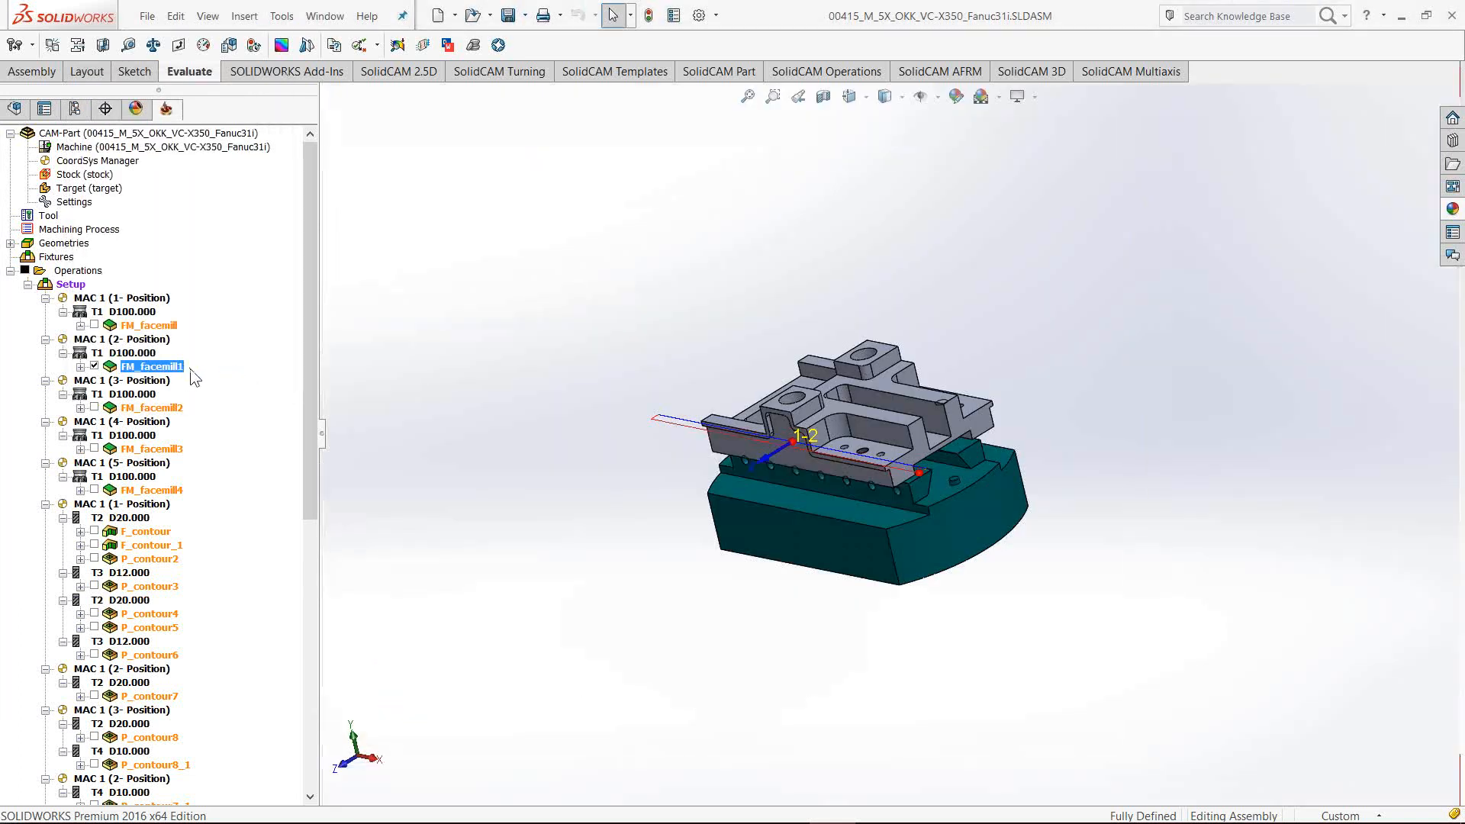
click(484, 644)
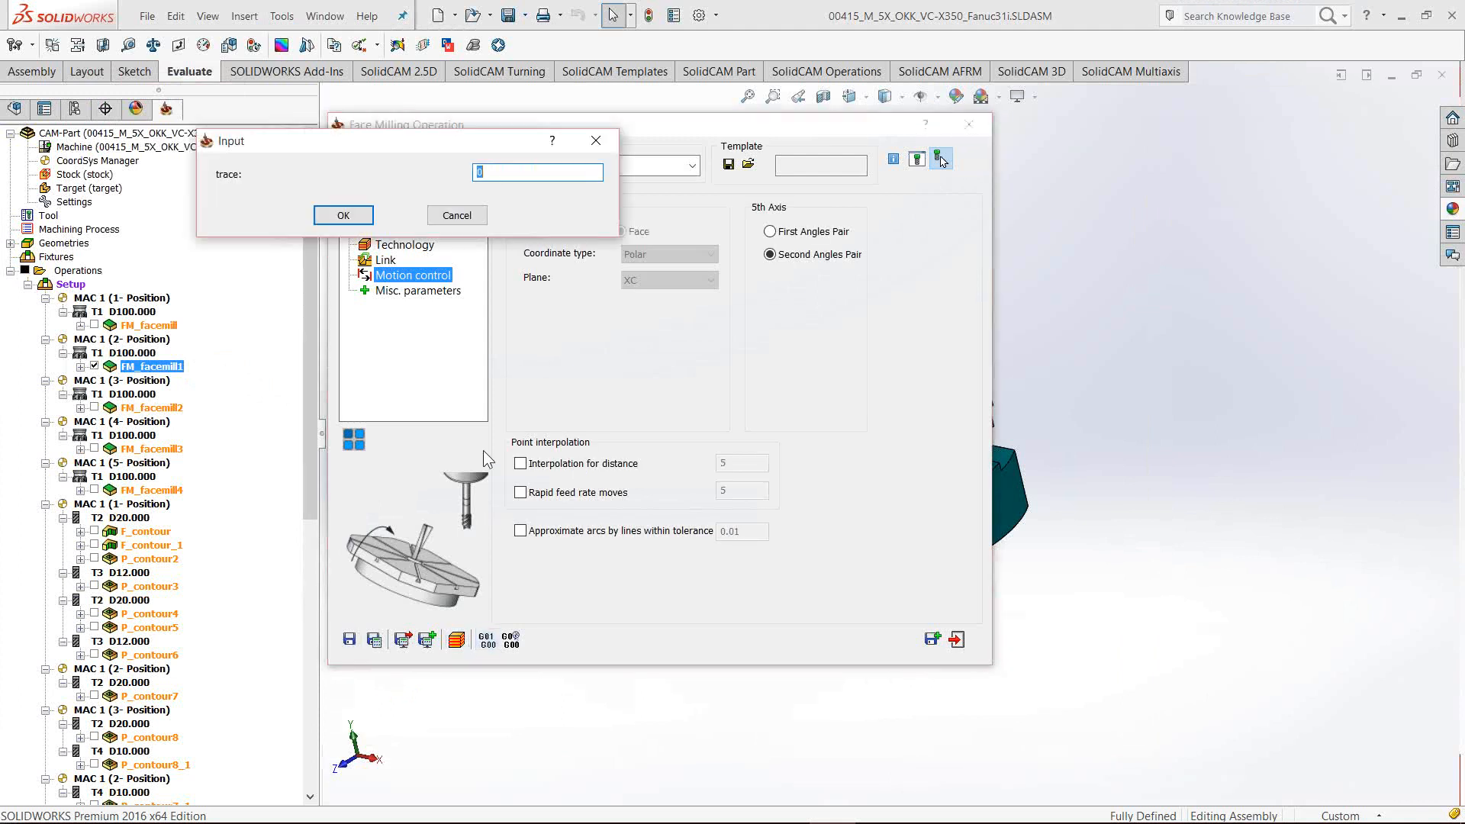
click(341, 221)
key(ctrl+f)
text(@rotat)
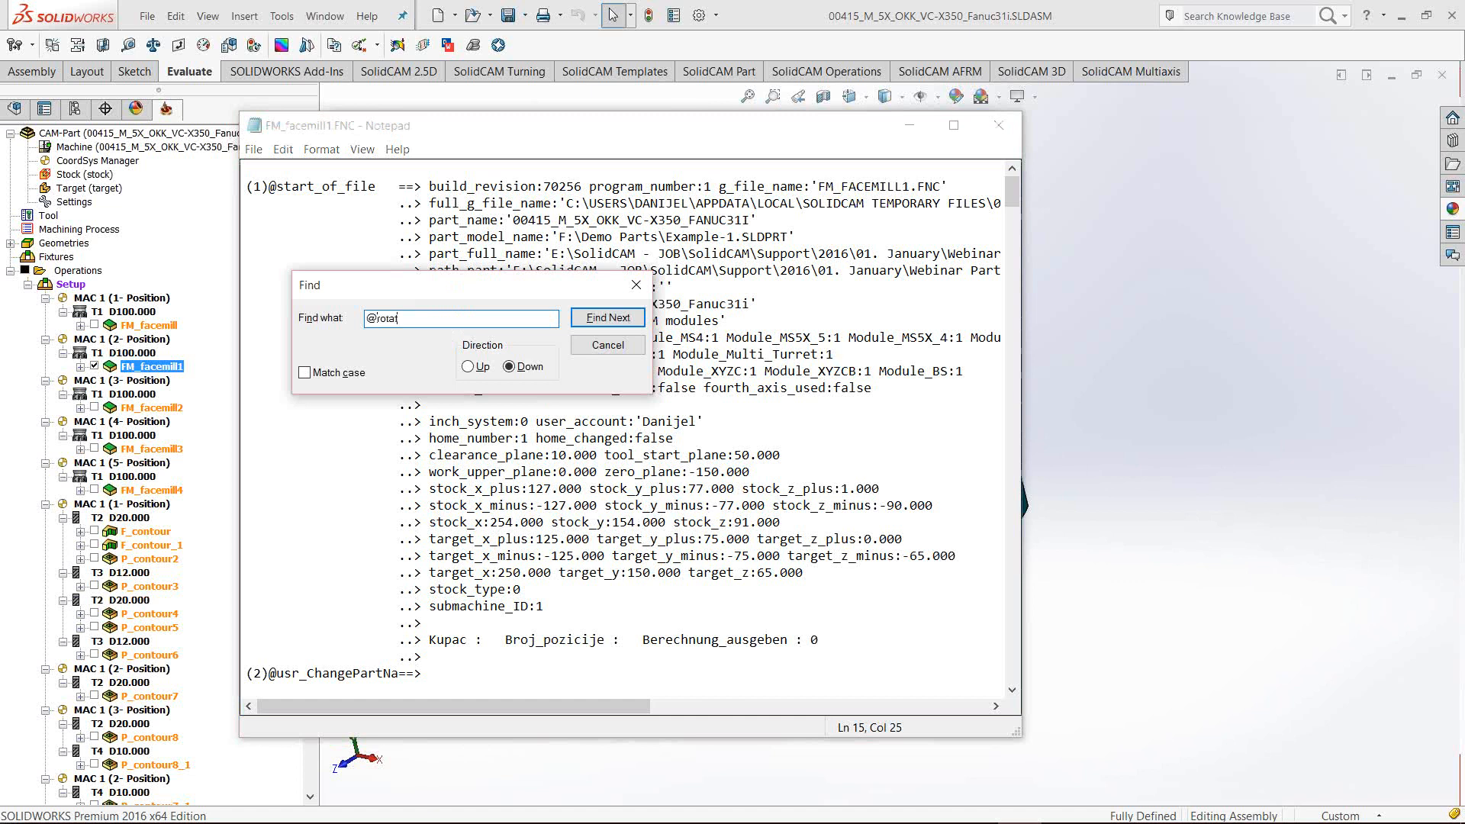
text(e_to_)
key(Return)
Read first_axis_angle 0.000 and second_axis_angle 90.000, then close Notepad and the operation dialog
click(607, 345)
scroll(614, 607, down, 2)
drag(429, 572, 791, 573)
click(730, 572)
click(787, 577)
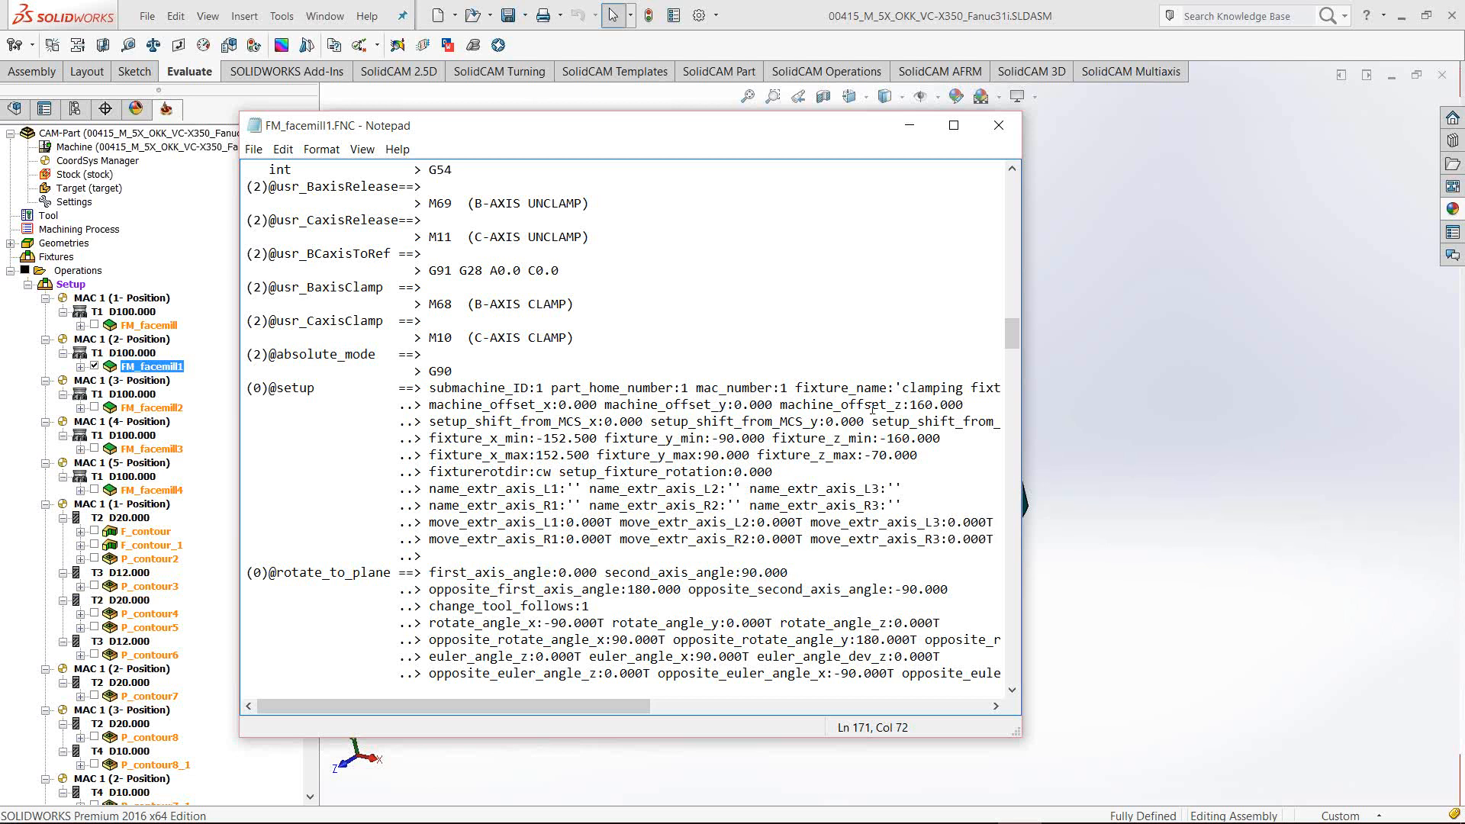
click(996, 127)
click(975, 123)
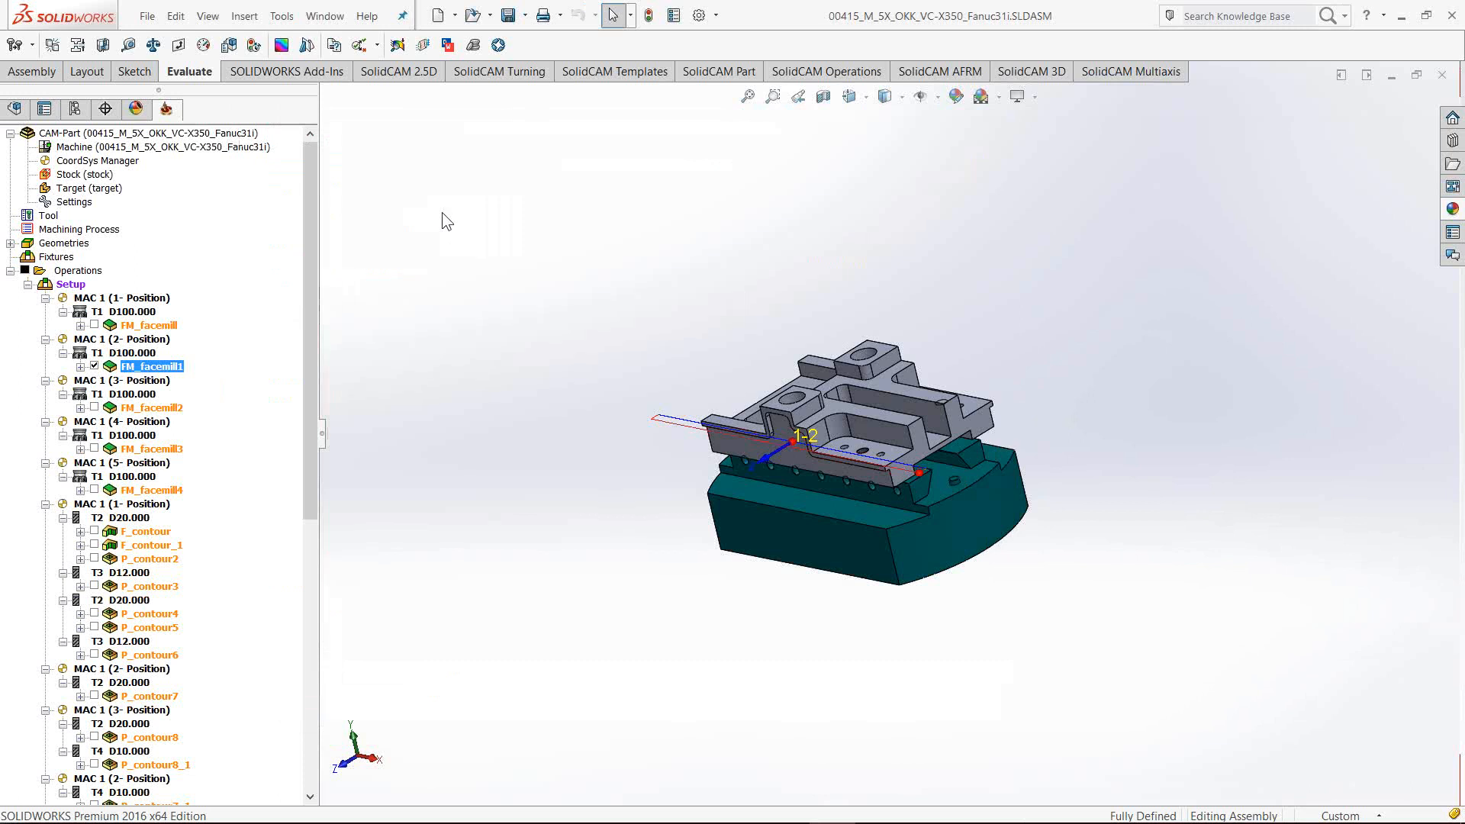
Open the Machine ID Editor and expand Table > Axes to show the A axis properties
double_click(176, 147)
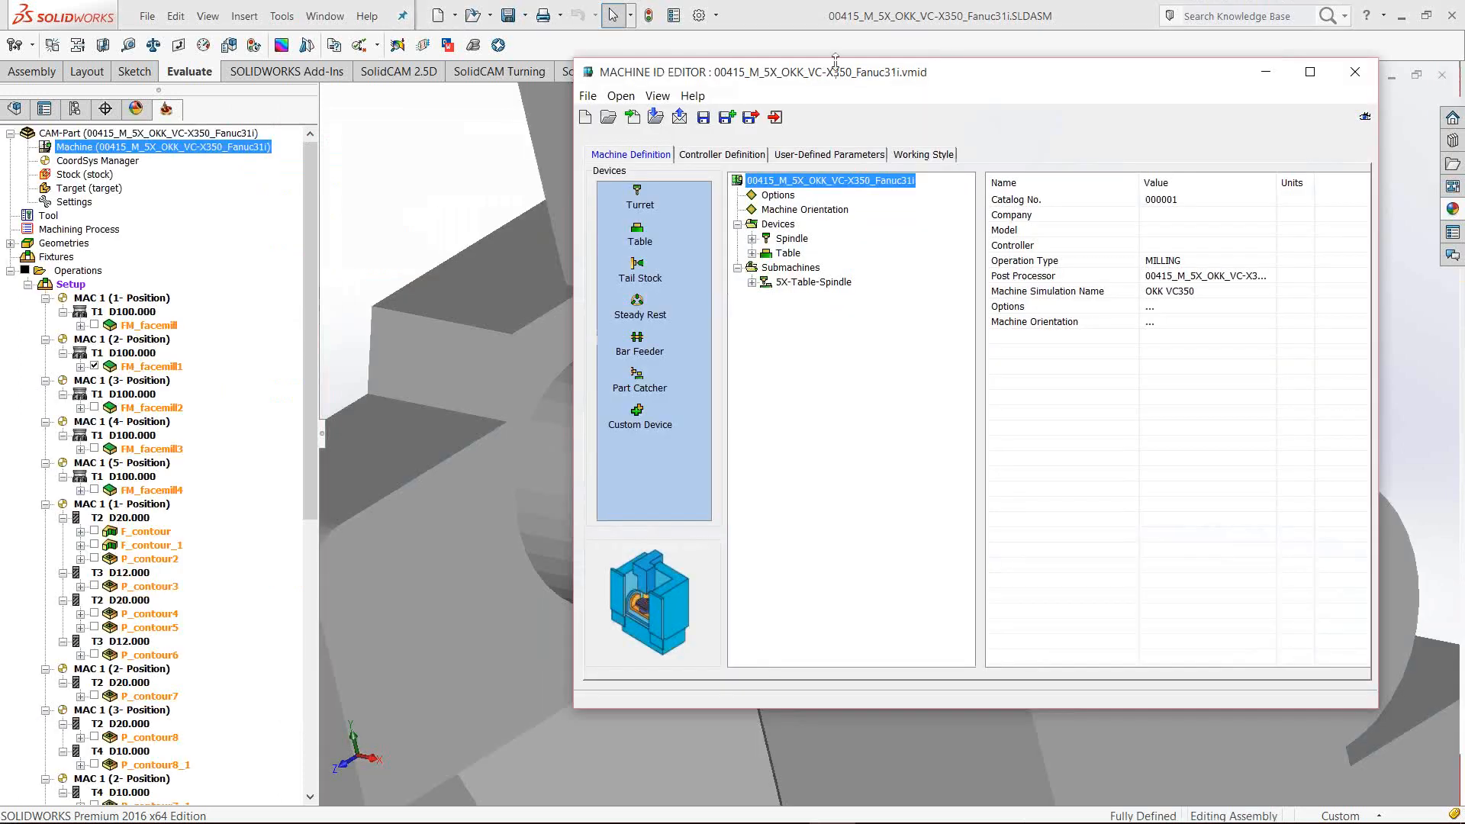
drag(836, 76, 749, 111)
click(726, 316)
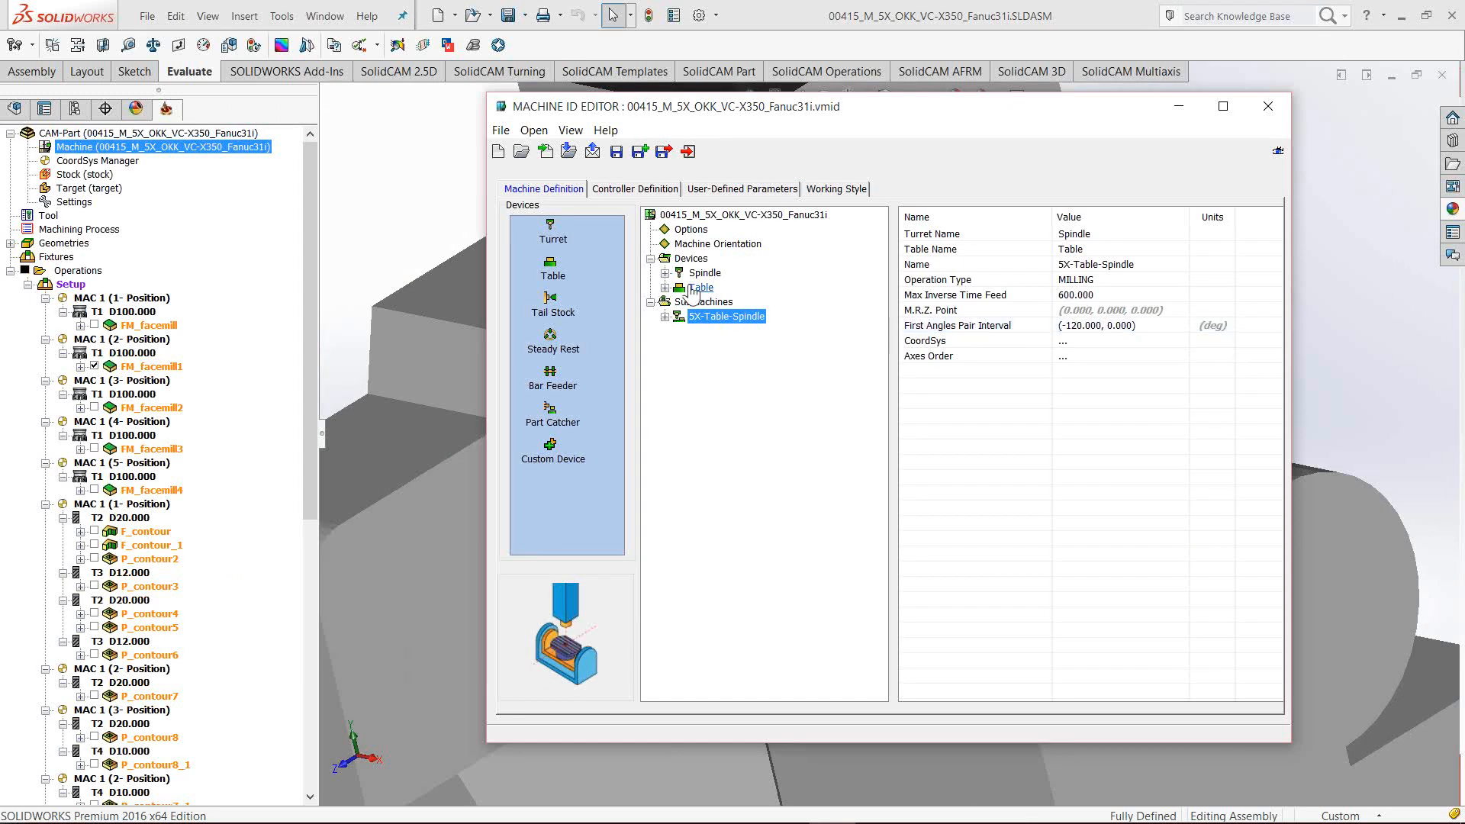
click(664, 288)
click(679, 332)
click(693, 346)
click(708, 360)
click(735, 360)
Set the A axis Max Limit to 30, save the machine definition, and reopen FM_facemill1
click(1098, 326)
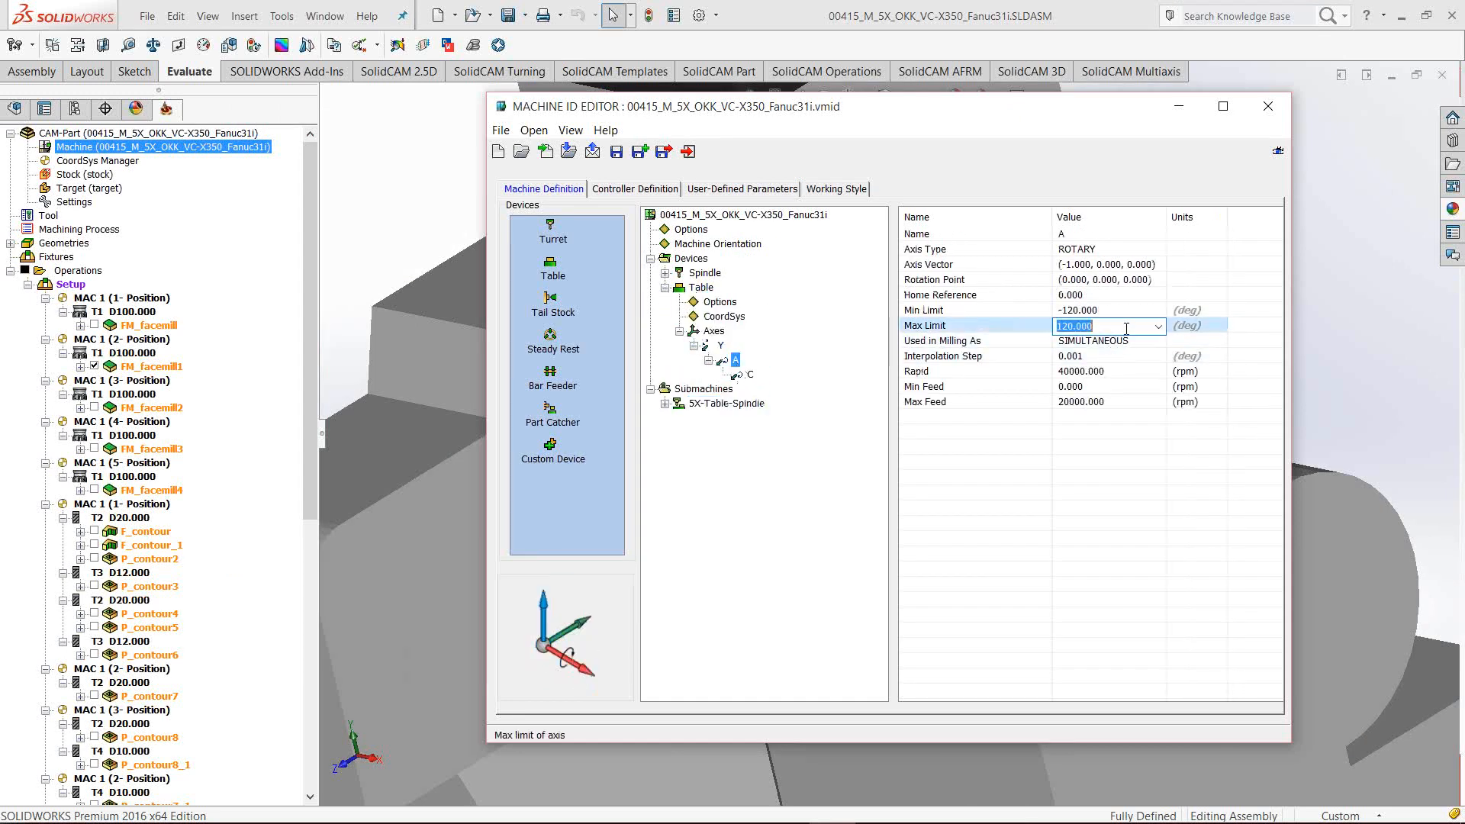
text(30)
key(Return)
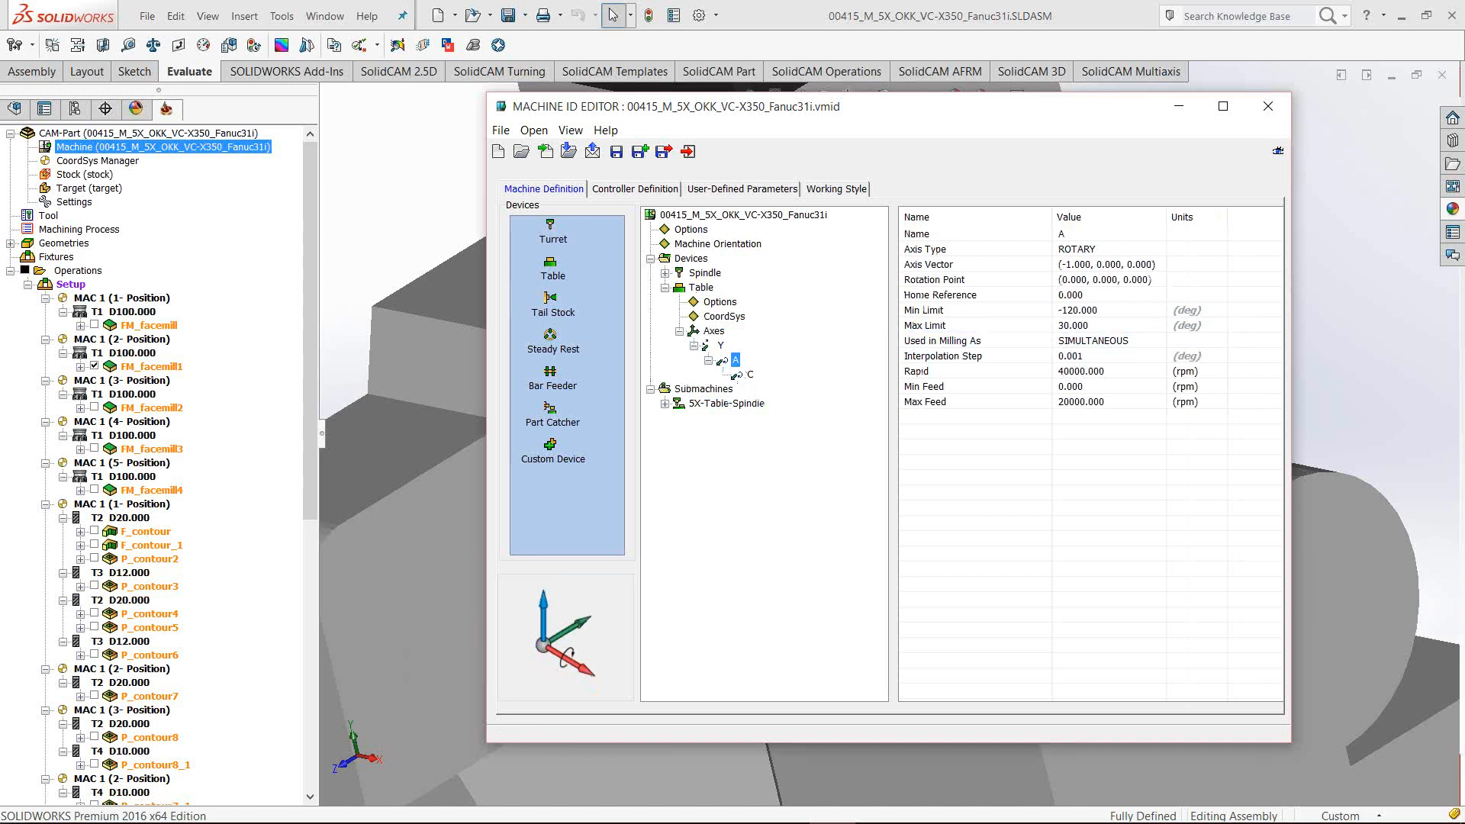
click(663, 151)
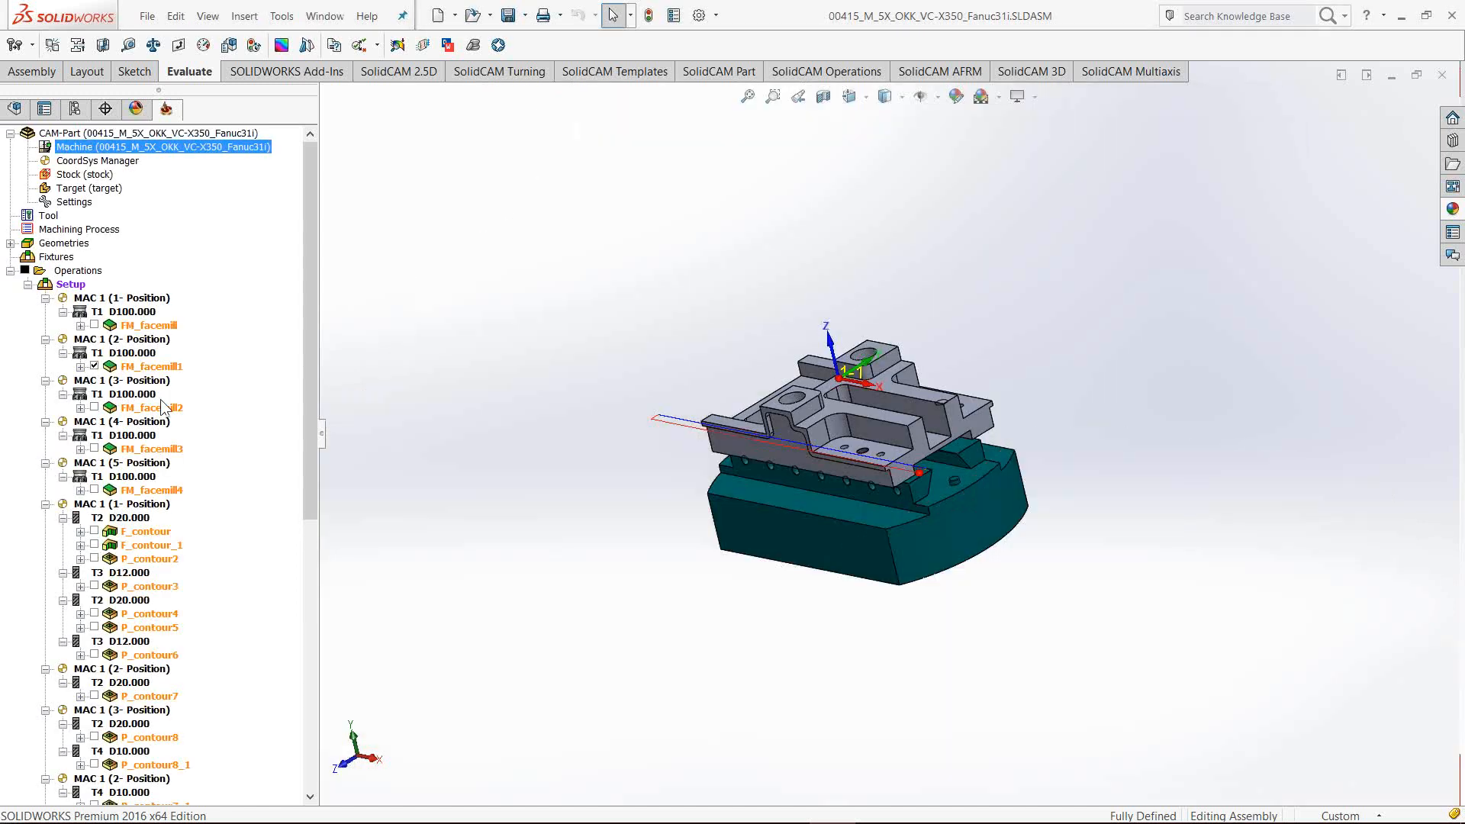
click(149, 366)
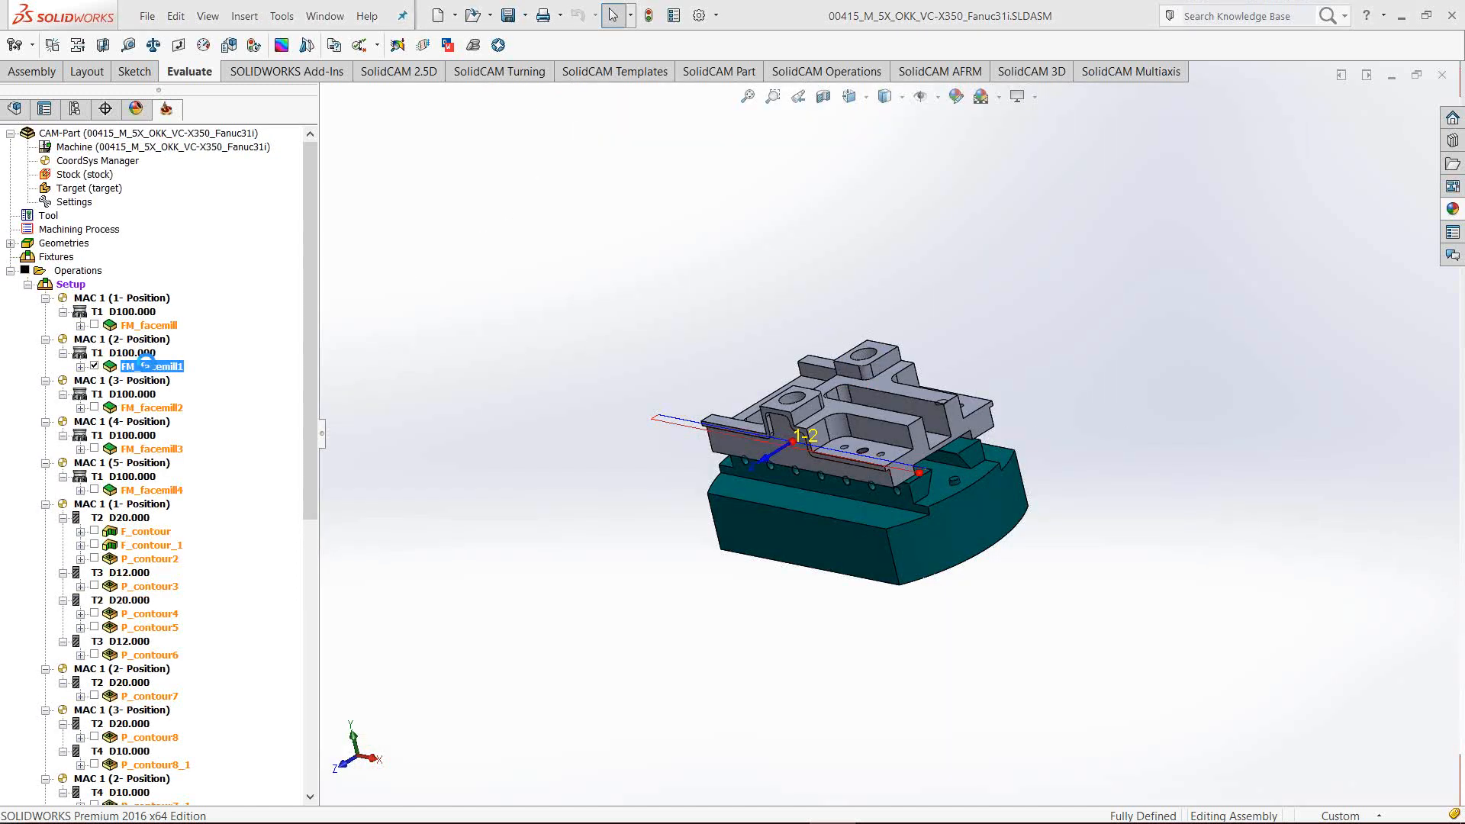
Set the fifth axis to First Angles Pair in Motion control and recalculate
click(412, 275)
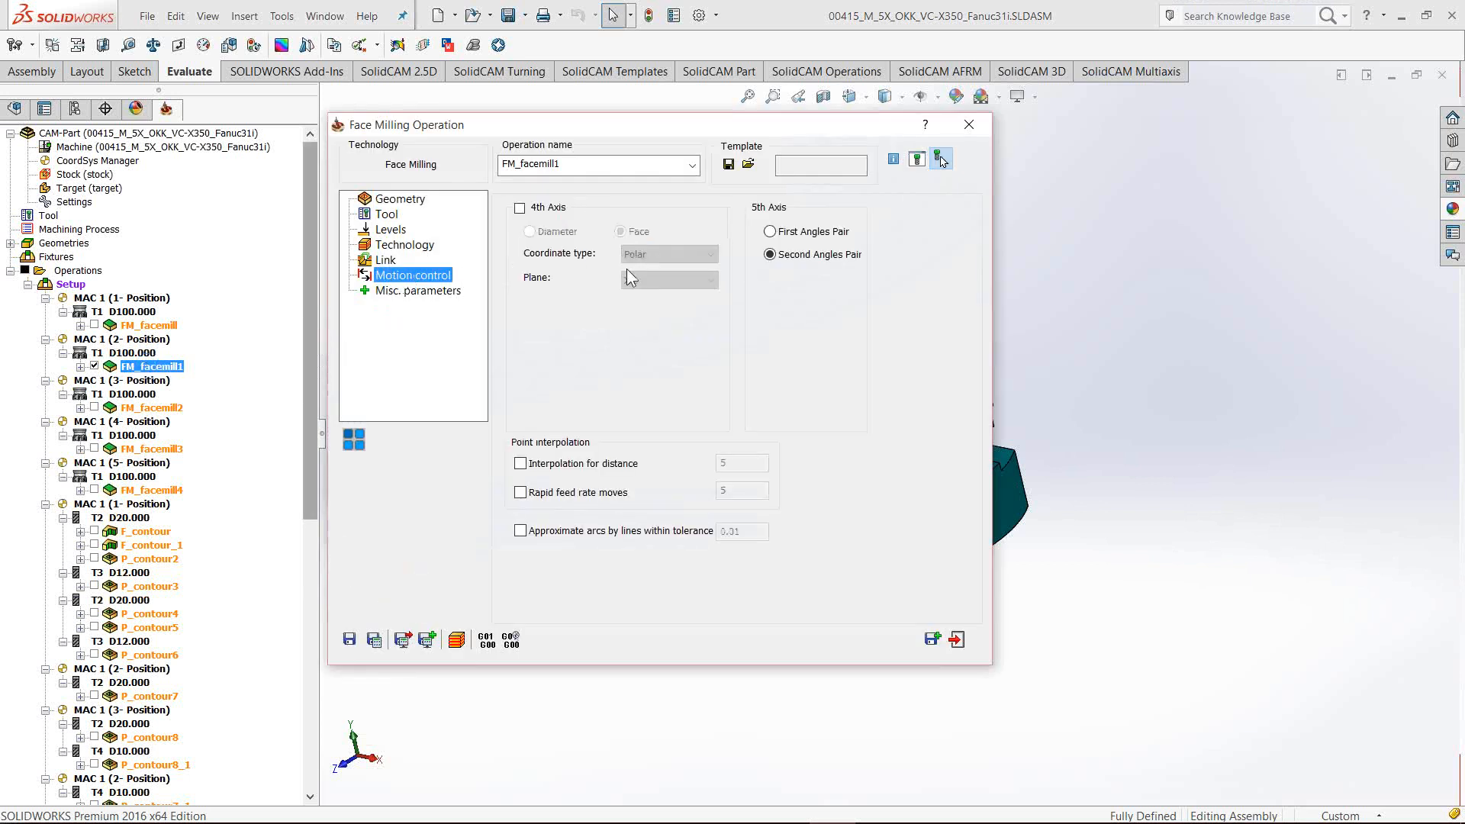
click(769, 232)
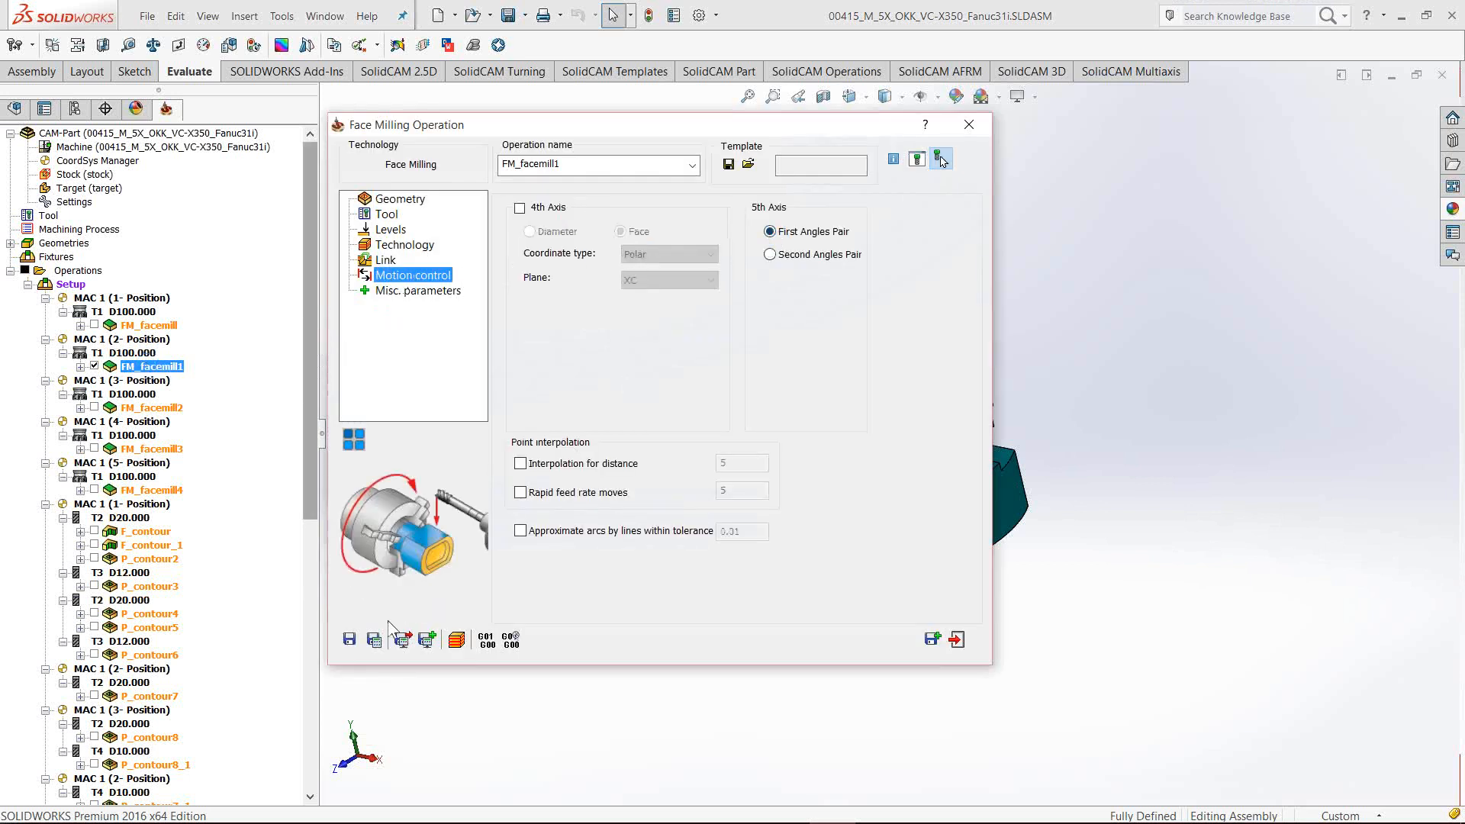
click(373, 639)
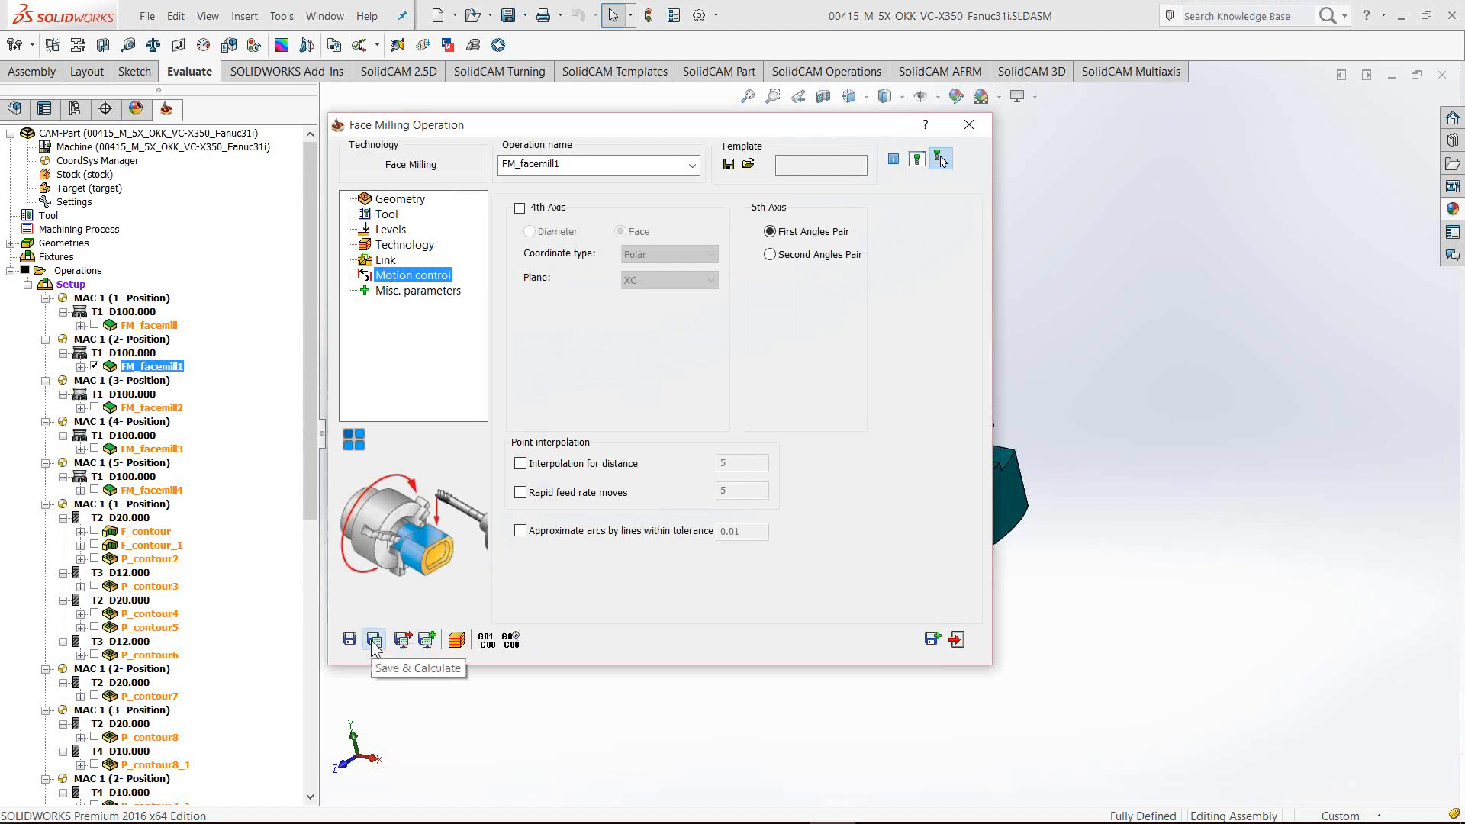
click(485, 639)
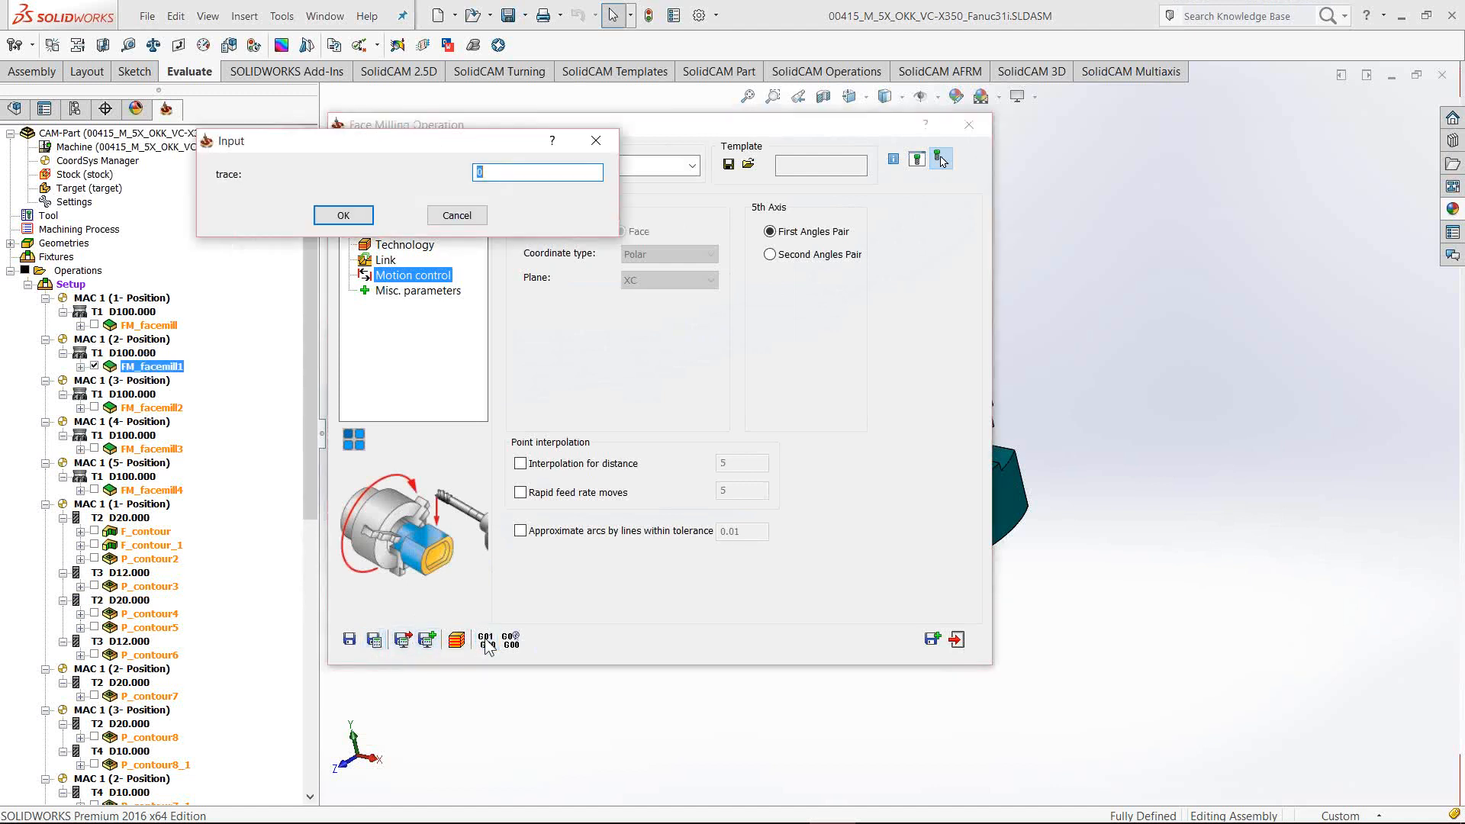
key(Return)
key(ctrl+f)
text(@)
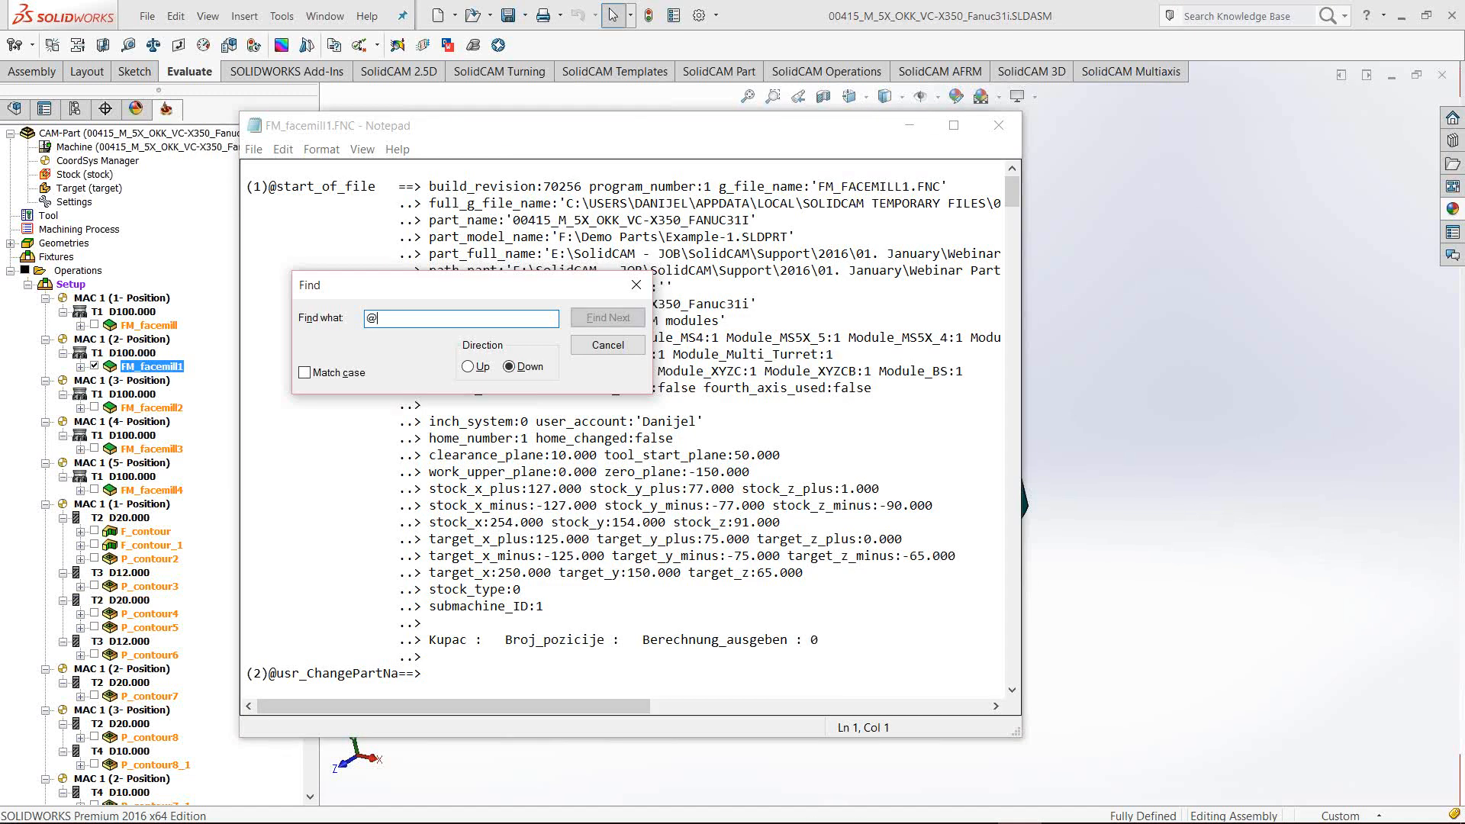
text(rotate_to_plane)
key(Return)
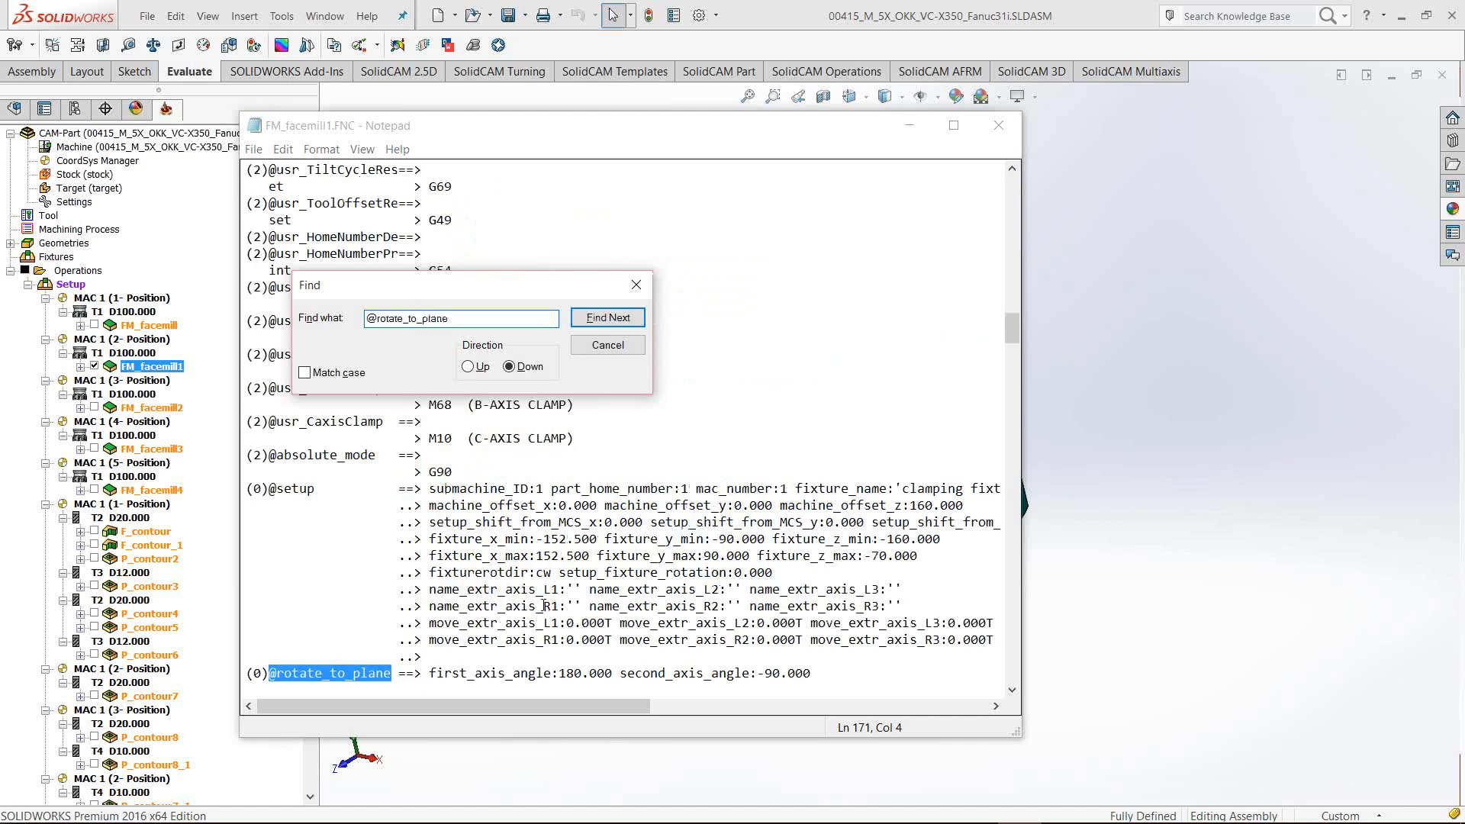
Check the 180 / -90.000 axis angles, close the trace, and choose Second Angles Pair
click(607, 345)
scroll(607, 351, down, 1)
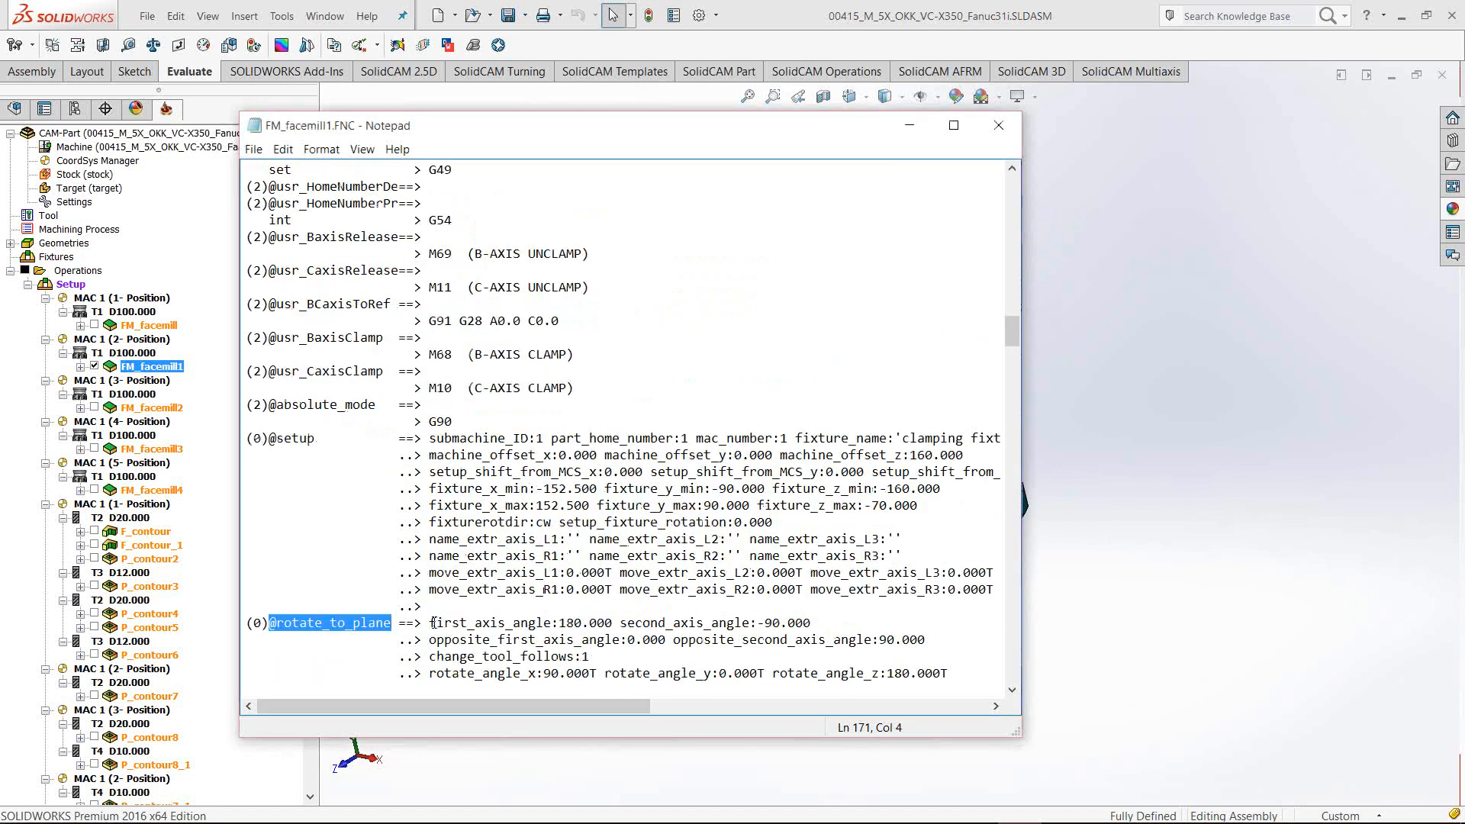
click(431, 622)
drag(507, 624, 756, 625)
click(758, 626)
click(803, 625)
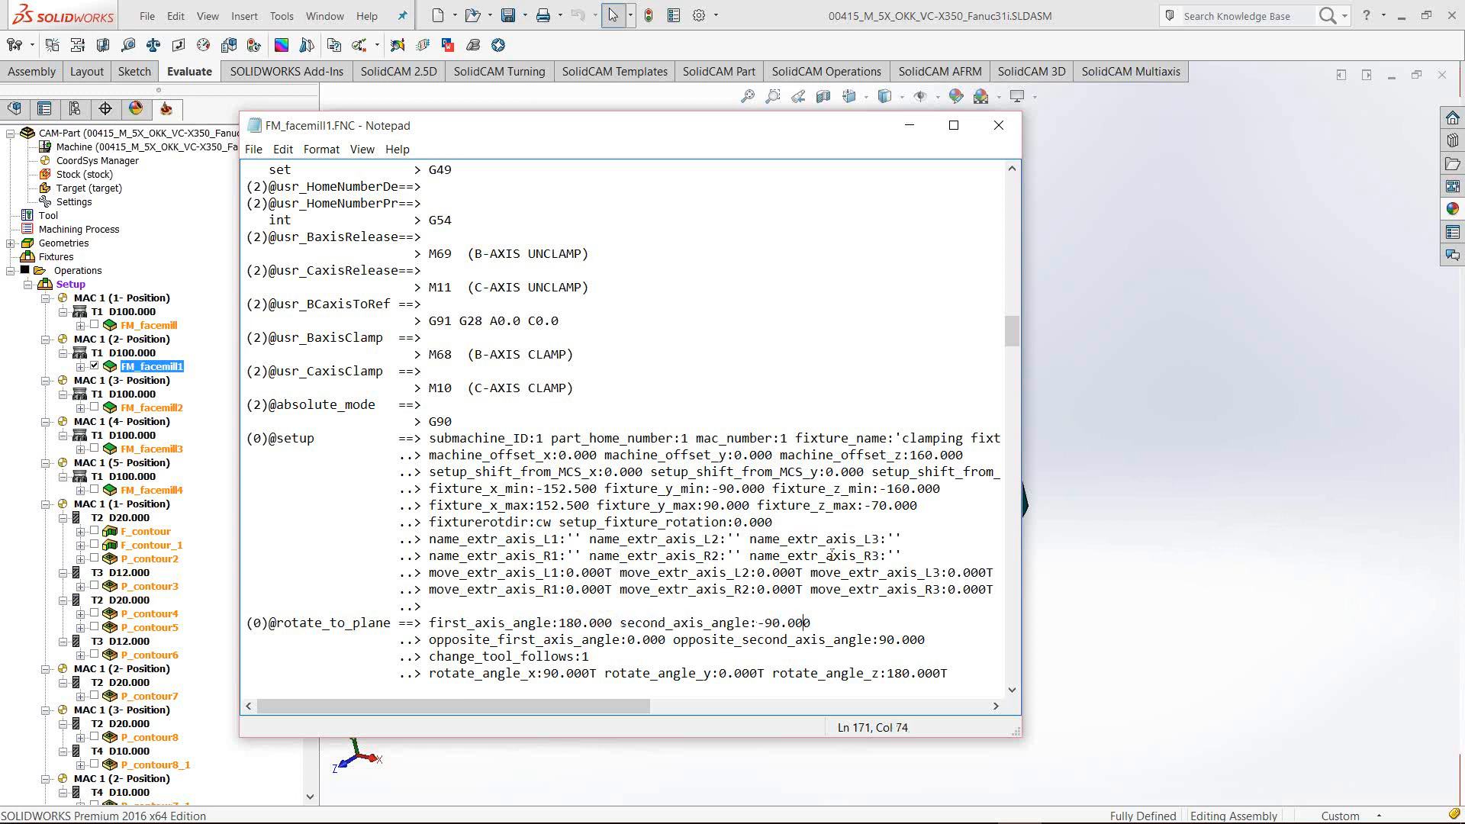
click(989, 130)
click(769, 254)
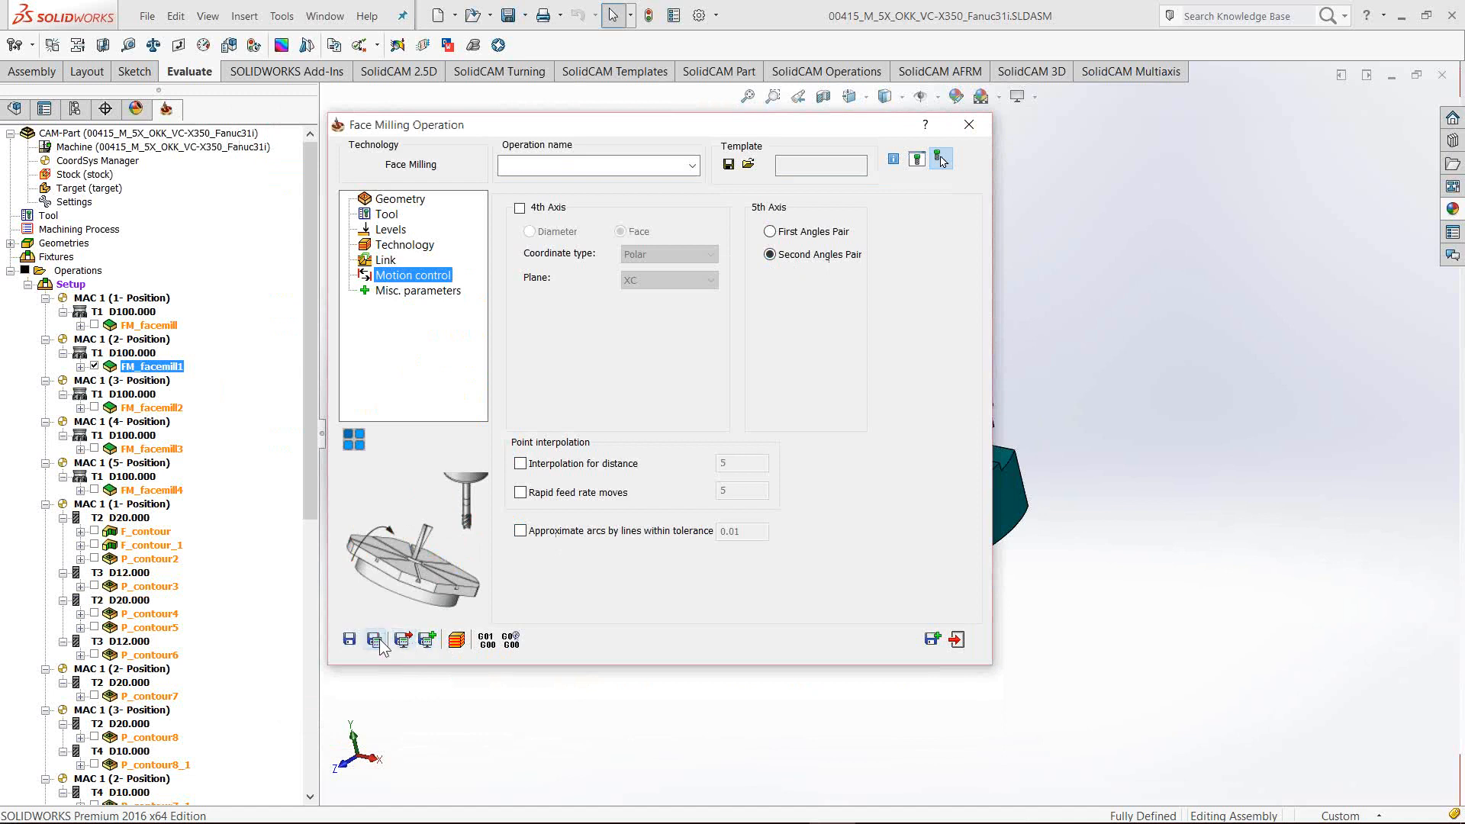
click(494, 642)
click(359, 222)
key(ctrl+f)
text(@)
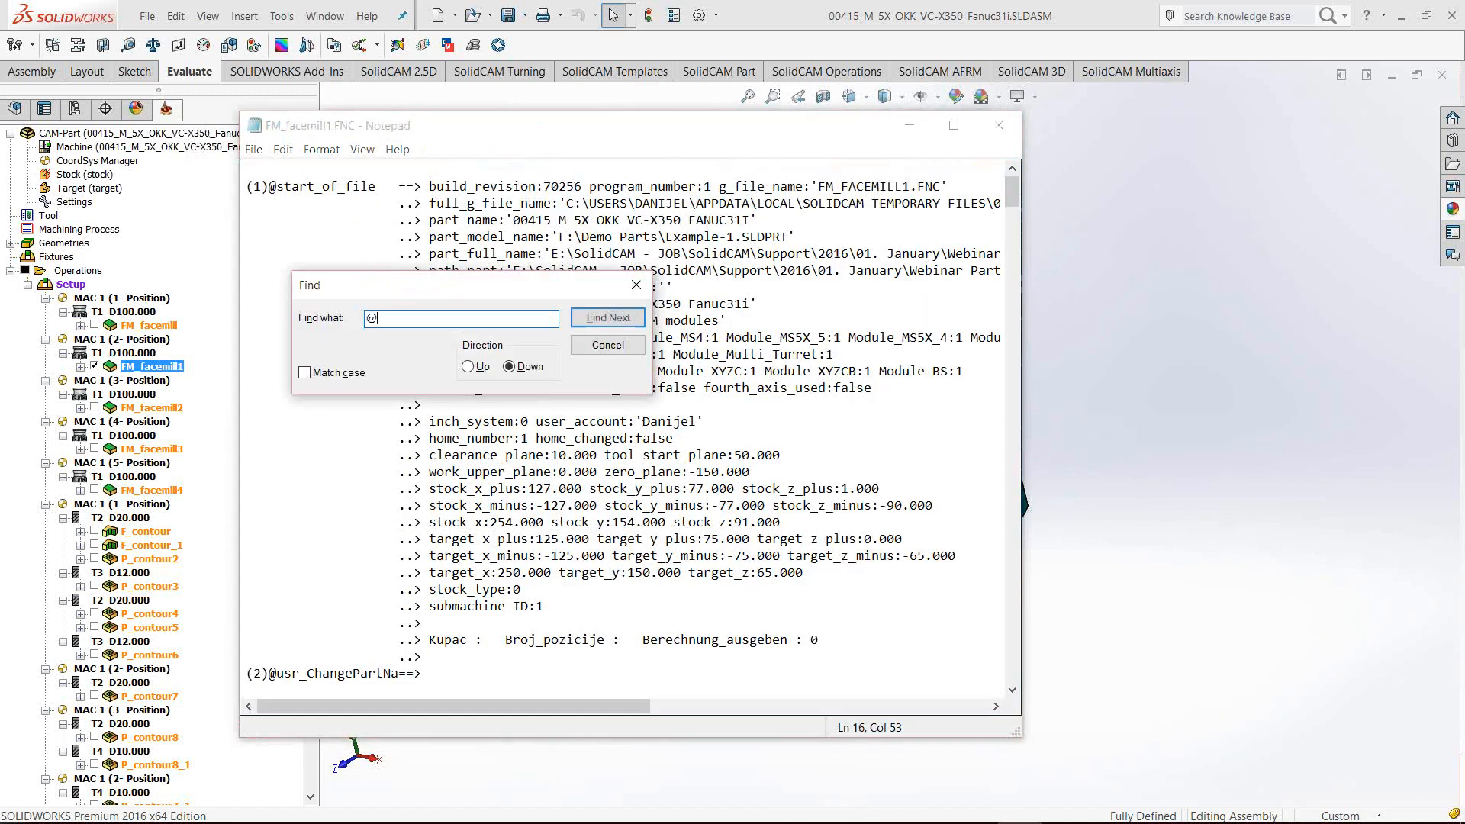
text(rotate)
key(Return)
Mark and compare the rotate_to_plane first and second axis angle values, then close Notepad
key(Escape)
scroll(534, 518, down, 1)
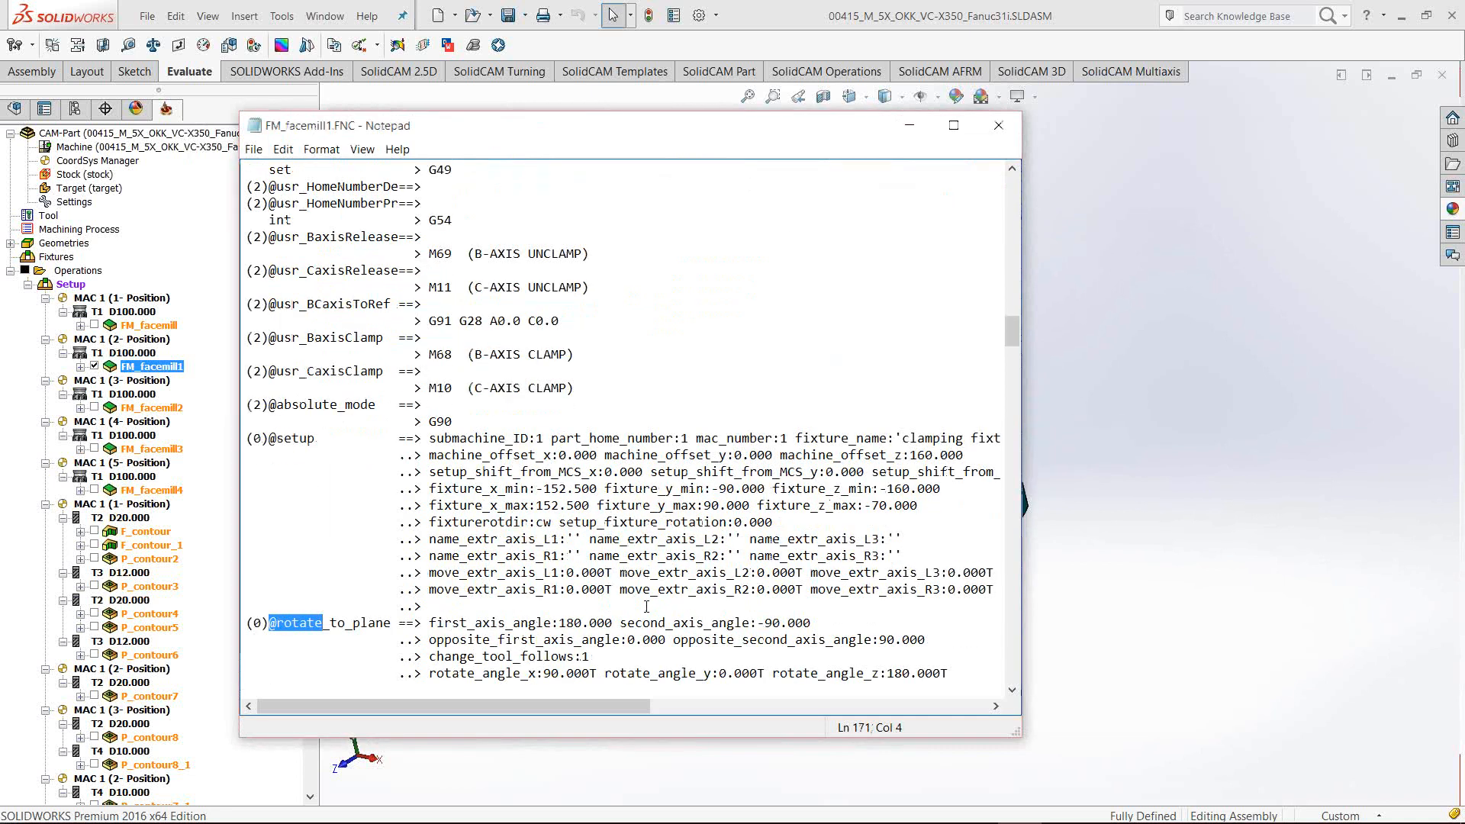
click(429, 623)
drag(429, 623, 811, 623)
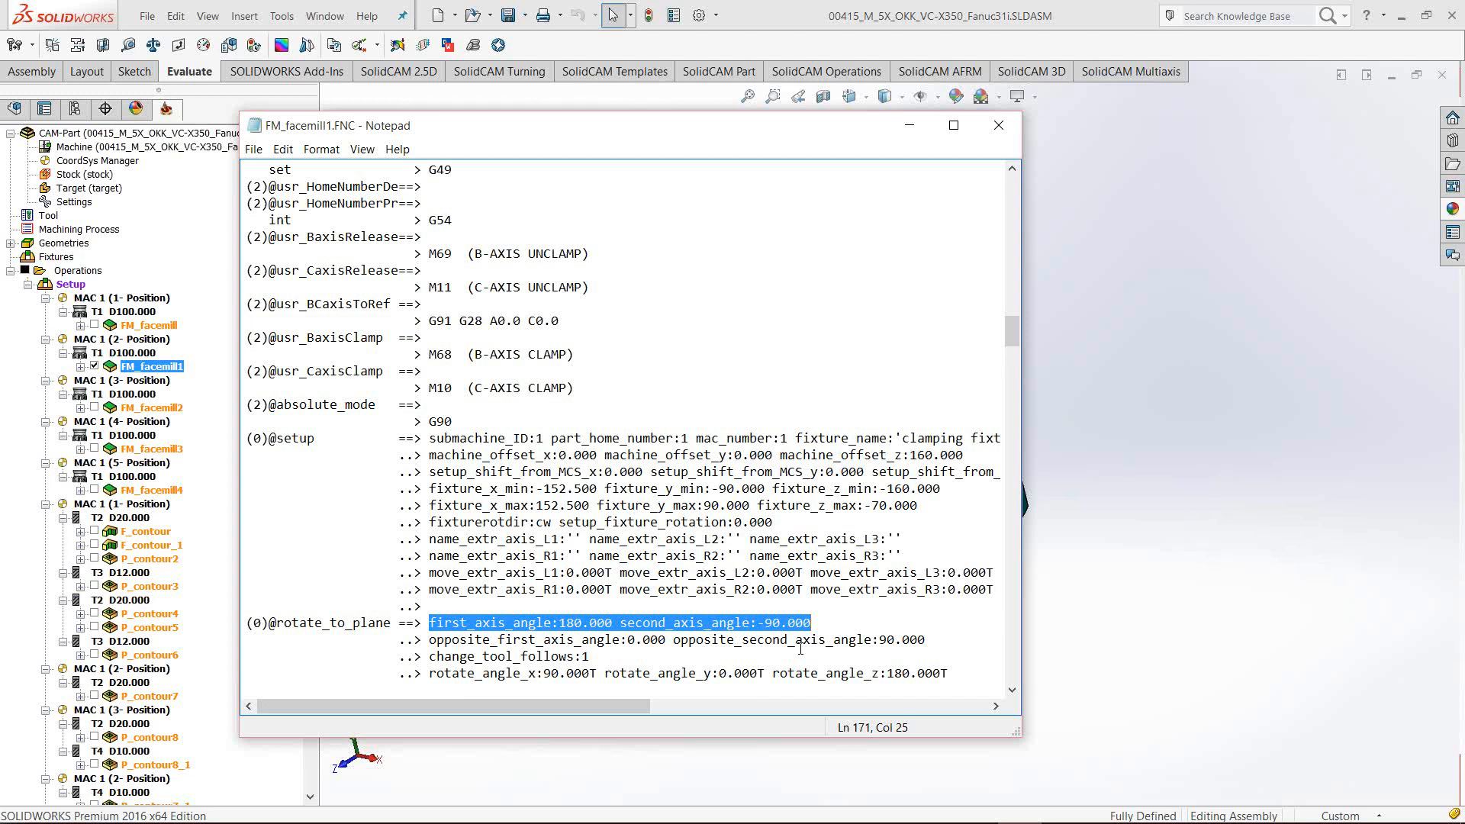
drag(812, 622, 429, 623)
click(726, 622)
click(1007, 131)
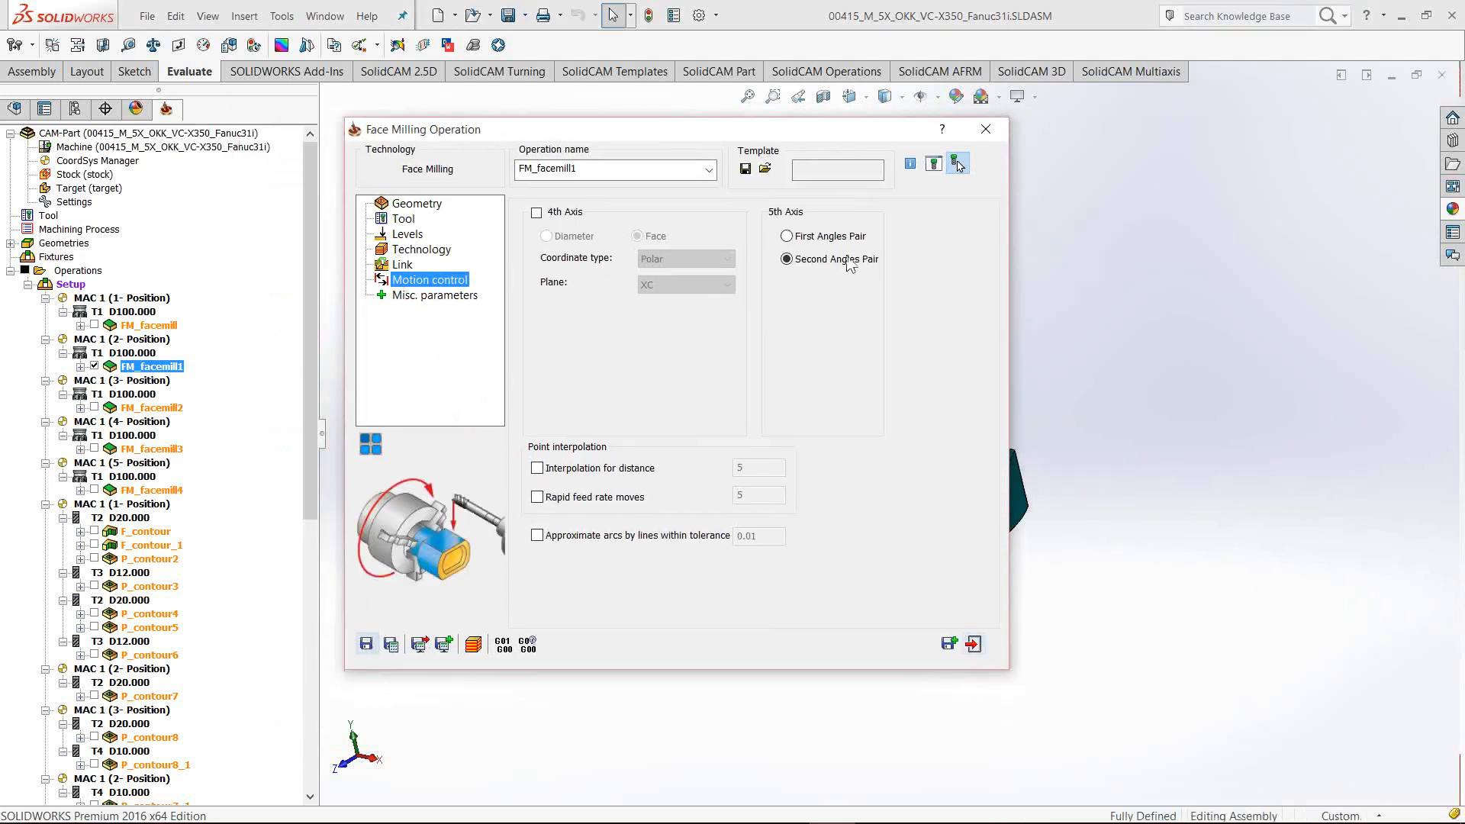
Restore the First Angles Pair, save and recalculate, and exit the operation
click(786, 236)
click(395, 646)
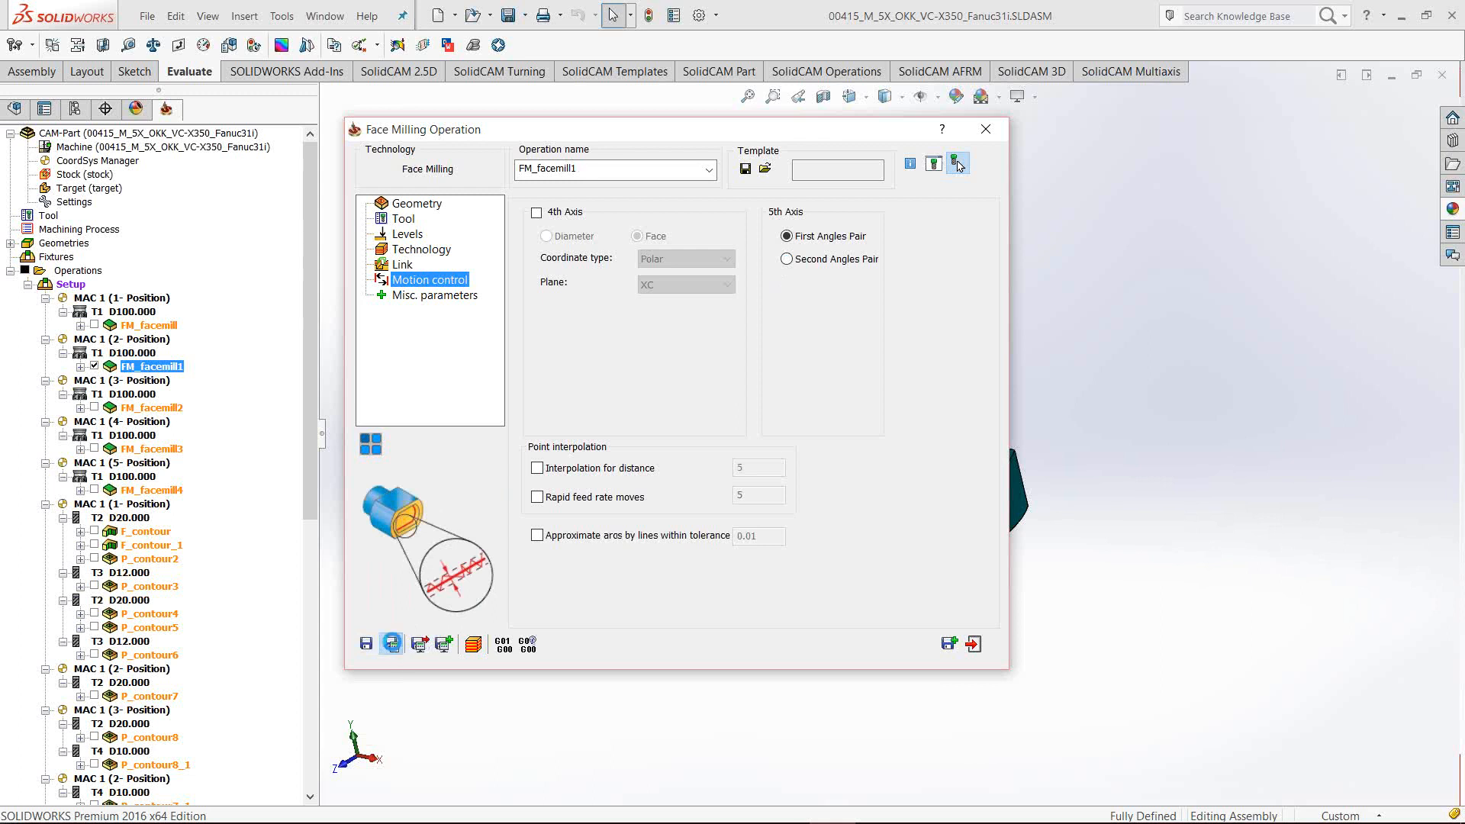
click(973, 643)
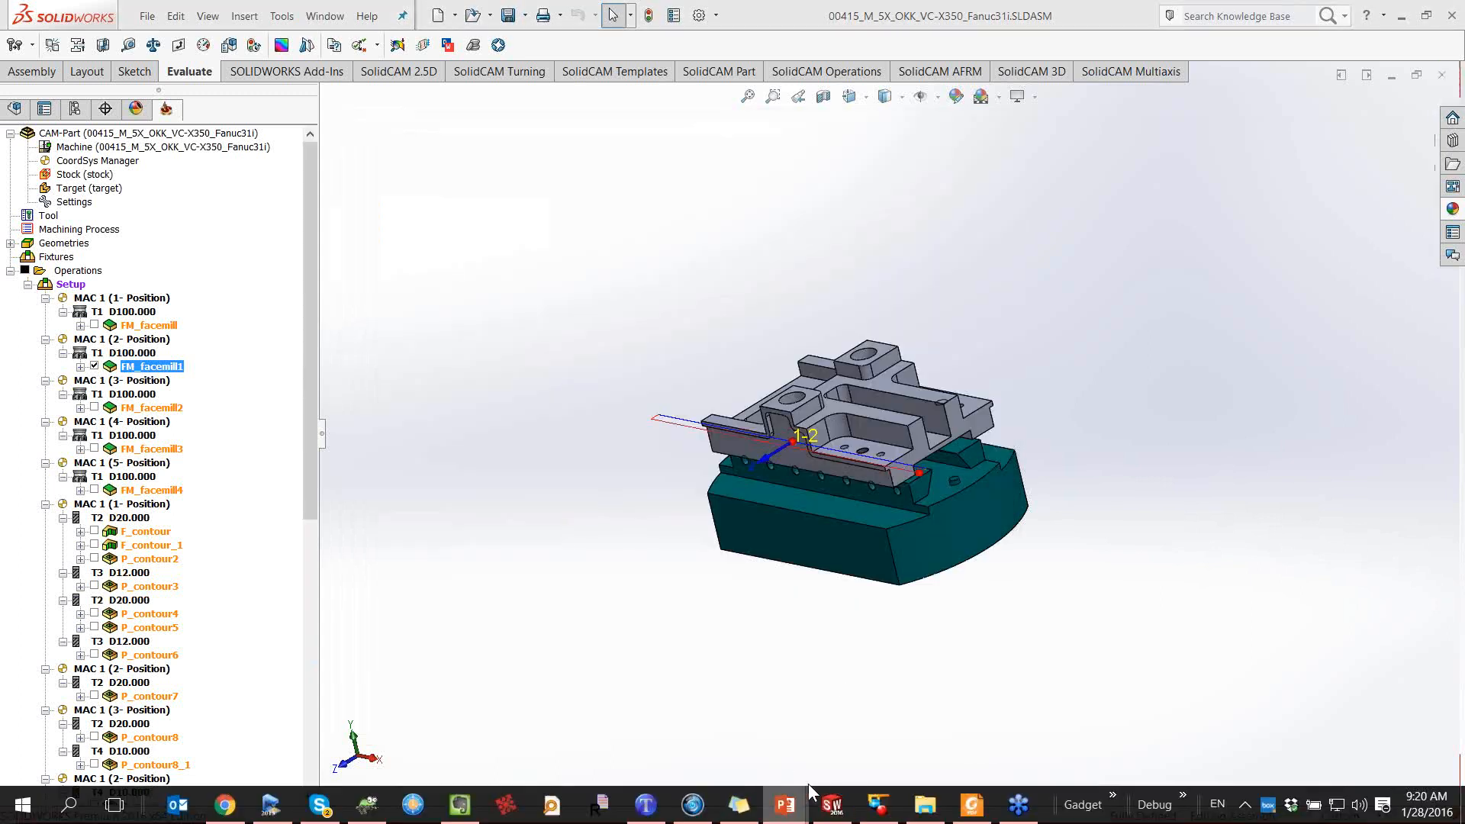
Advance the PowerPoint slide show to the 'First Angles Pair Interval' slide
mouse_move(785, 803)
click(871, 722)
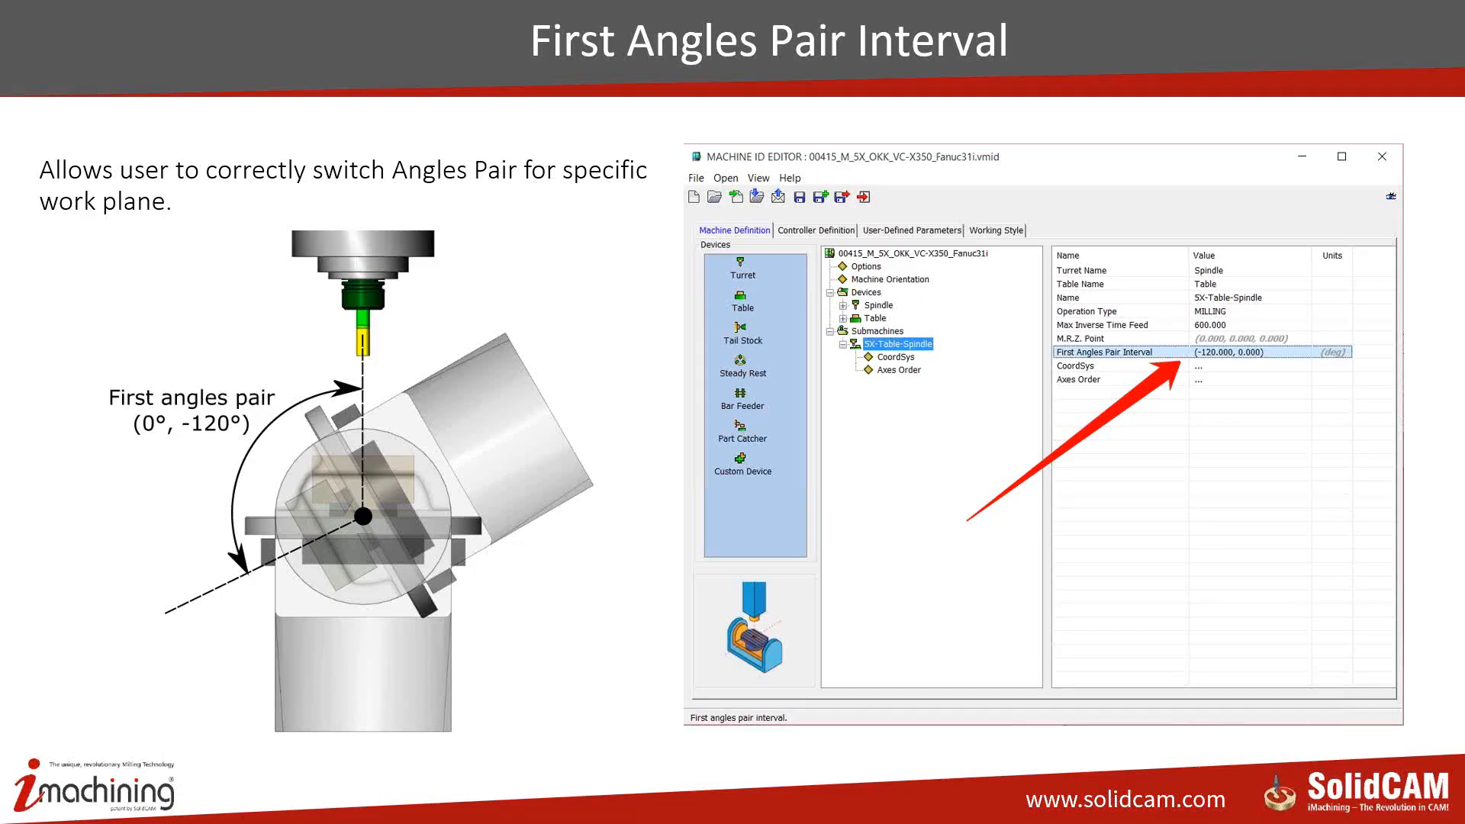
key(Right)
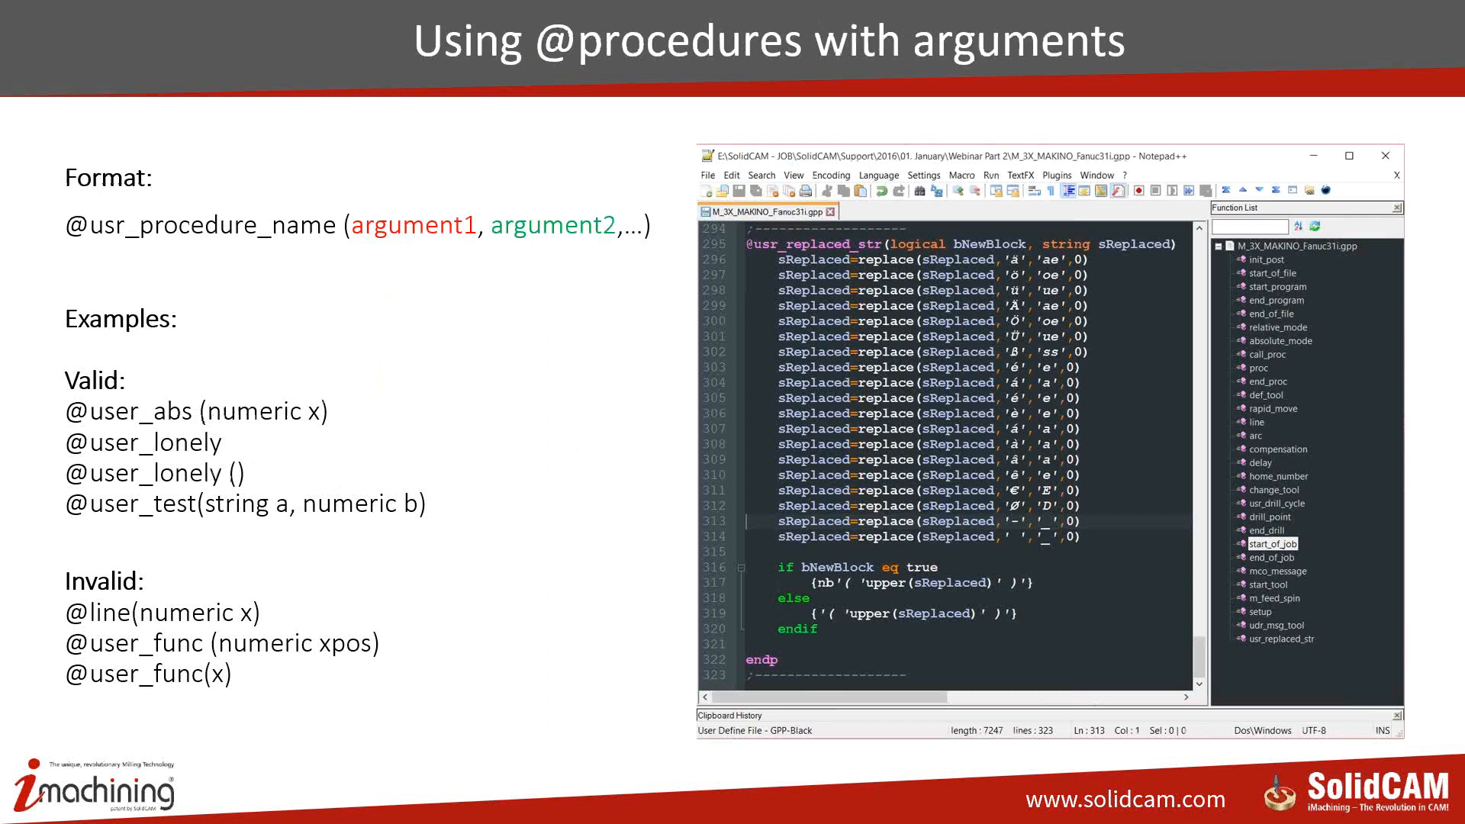